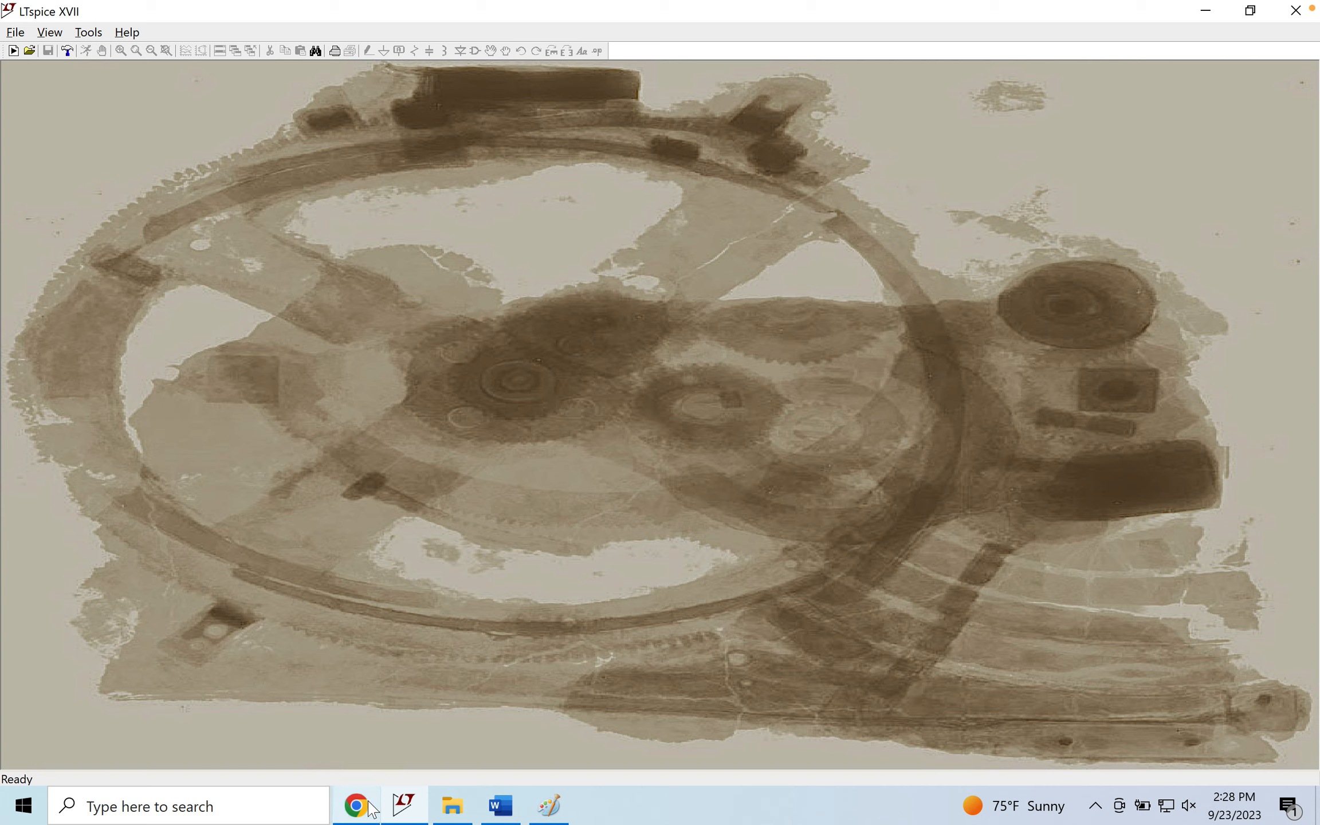
# Switch to Chrome, open Analog Devices' LTspice Information Center from the search results and view the Download LTspice section
pyautogui.click(376, 713)
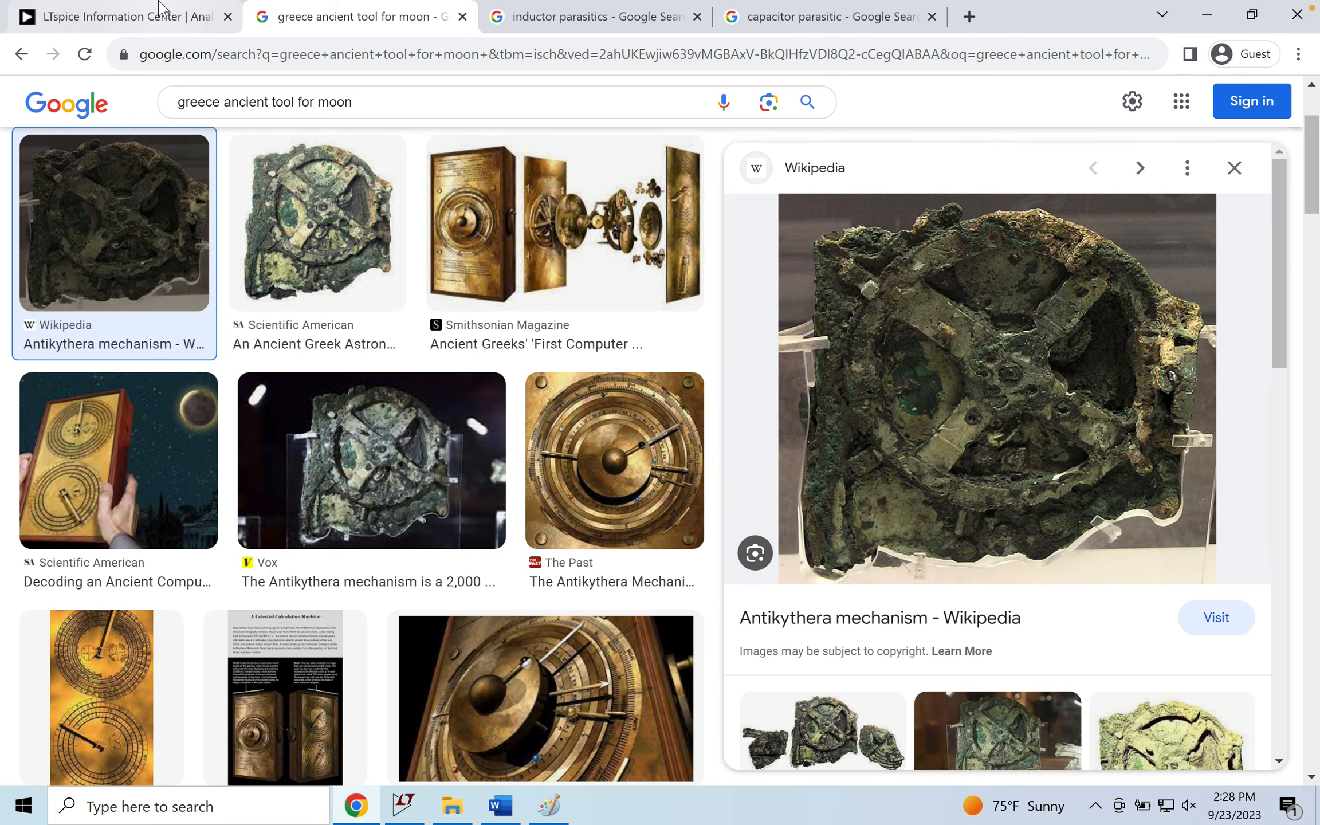
pyautogui.click(163, 17)
pyautogui.click(21, 53)
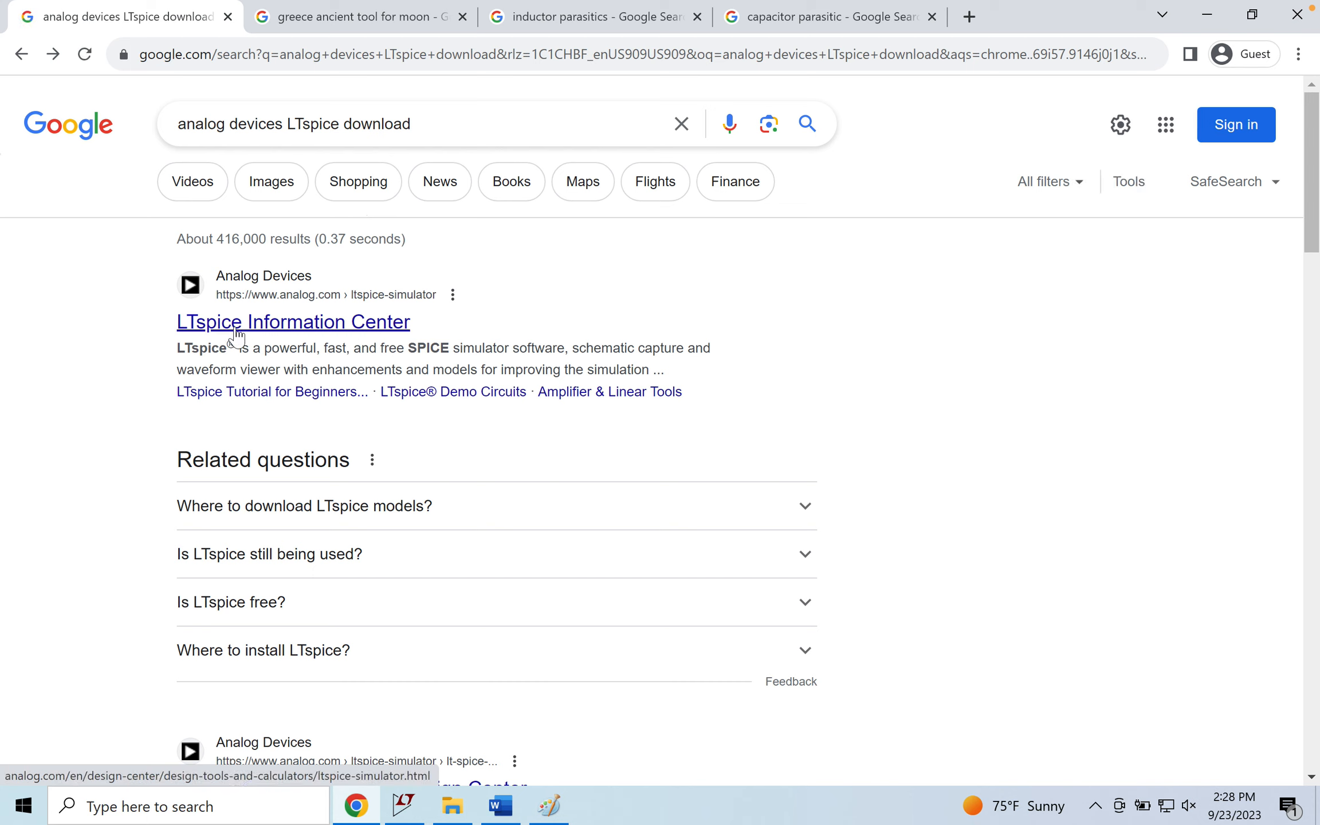
pyautogui.click(299, 326)
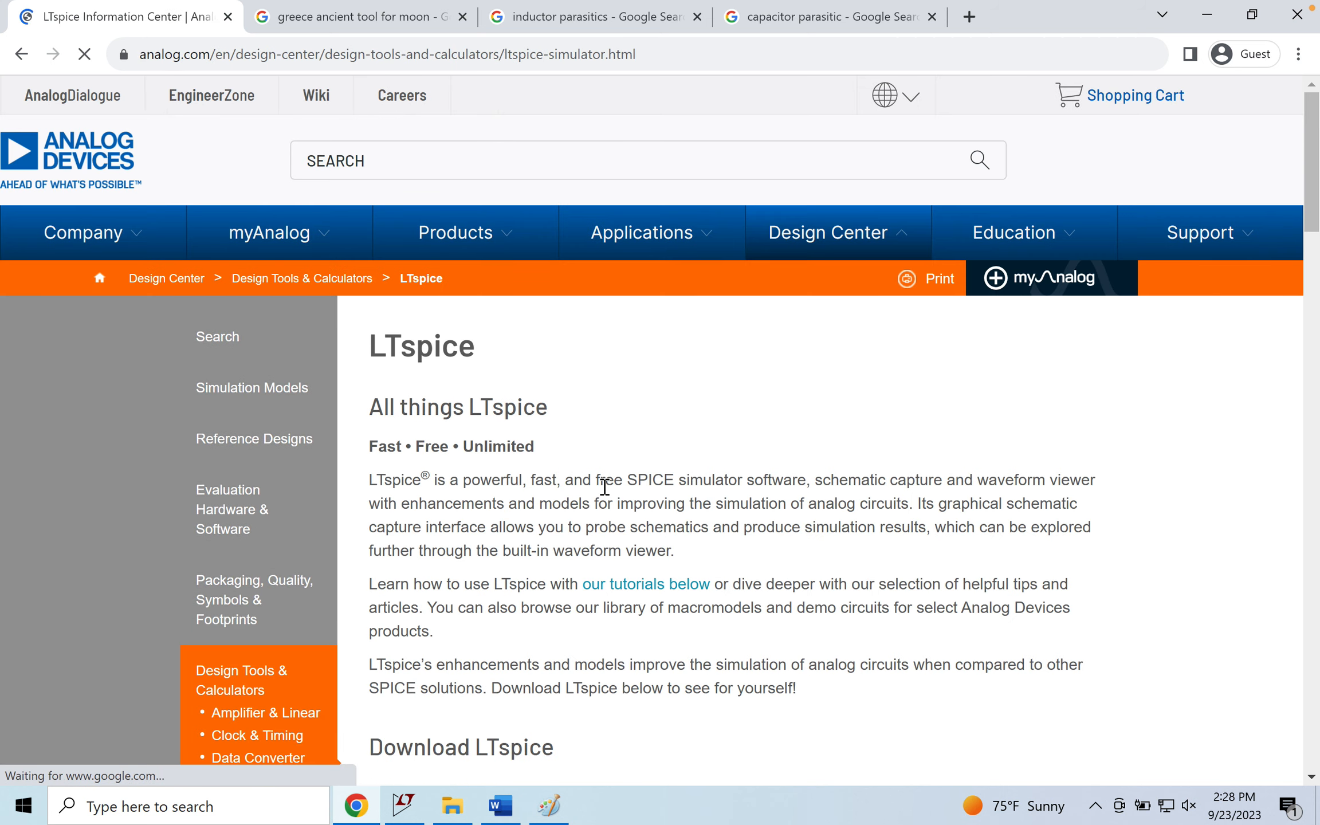
pyautogui.scroll(-6, 604, 487)
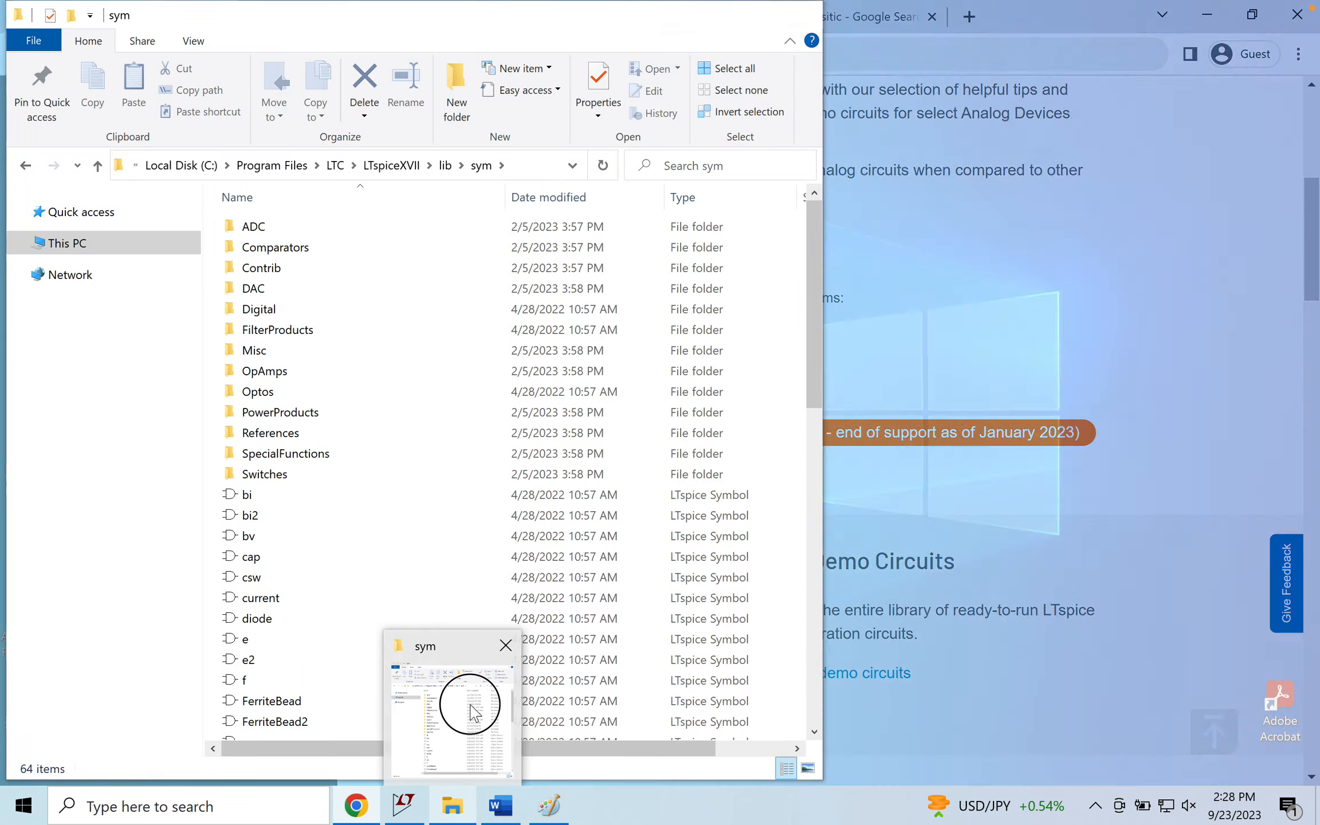
# Switch to File Explorer and go from the sym folder up to the LTC folder under Program Files
pyautogui.click(470, 706)
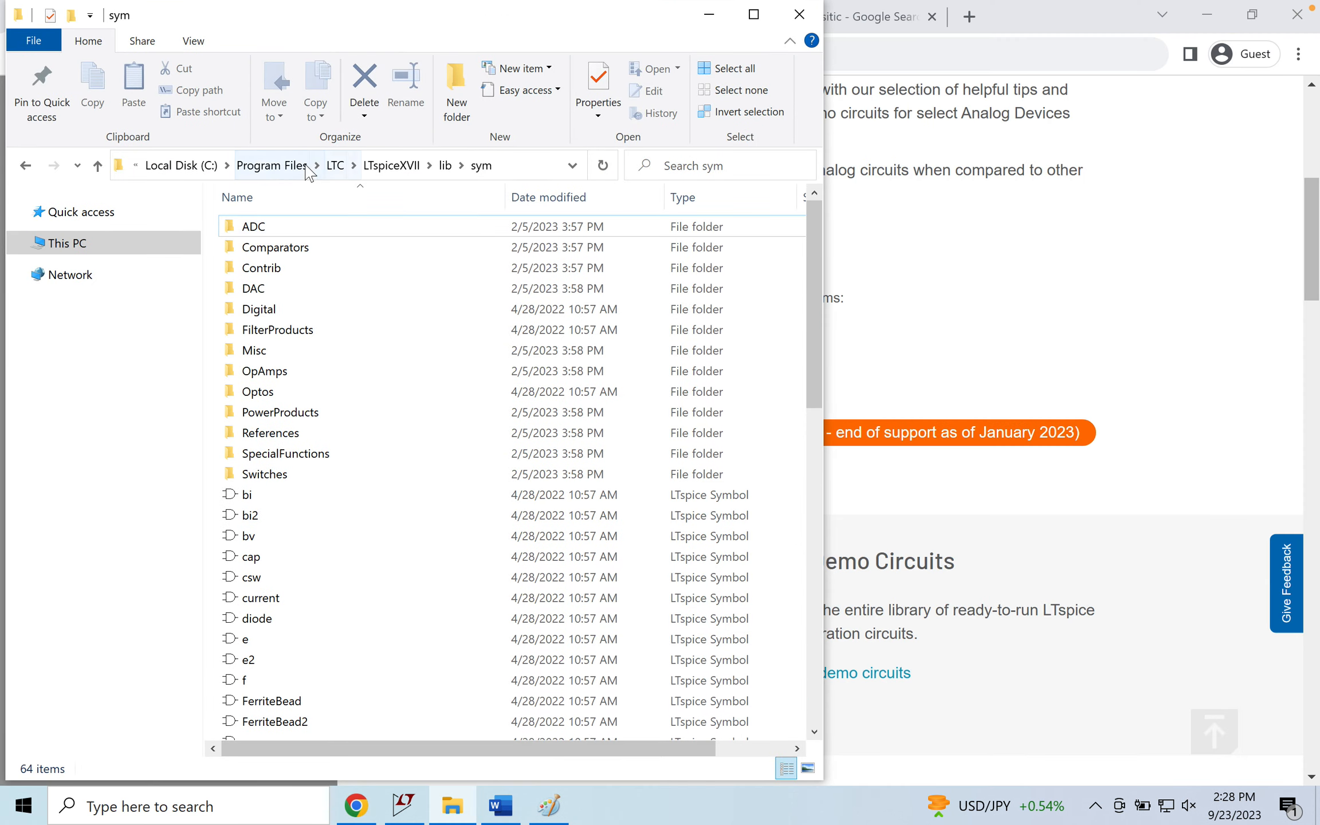
pyautogui.click(119, 163)
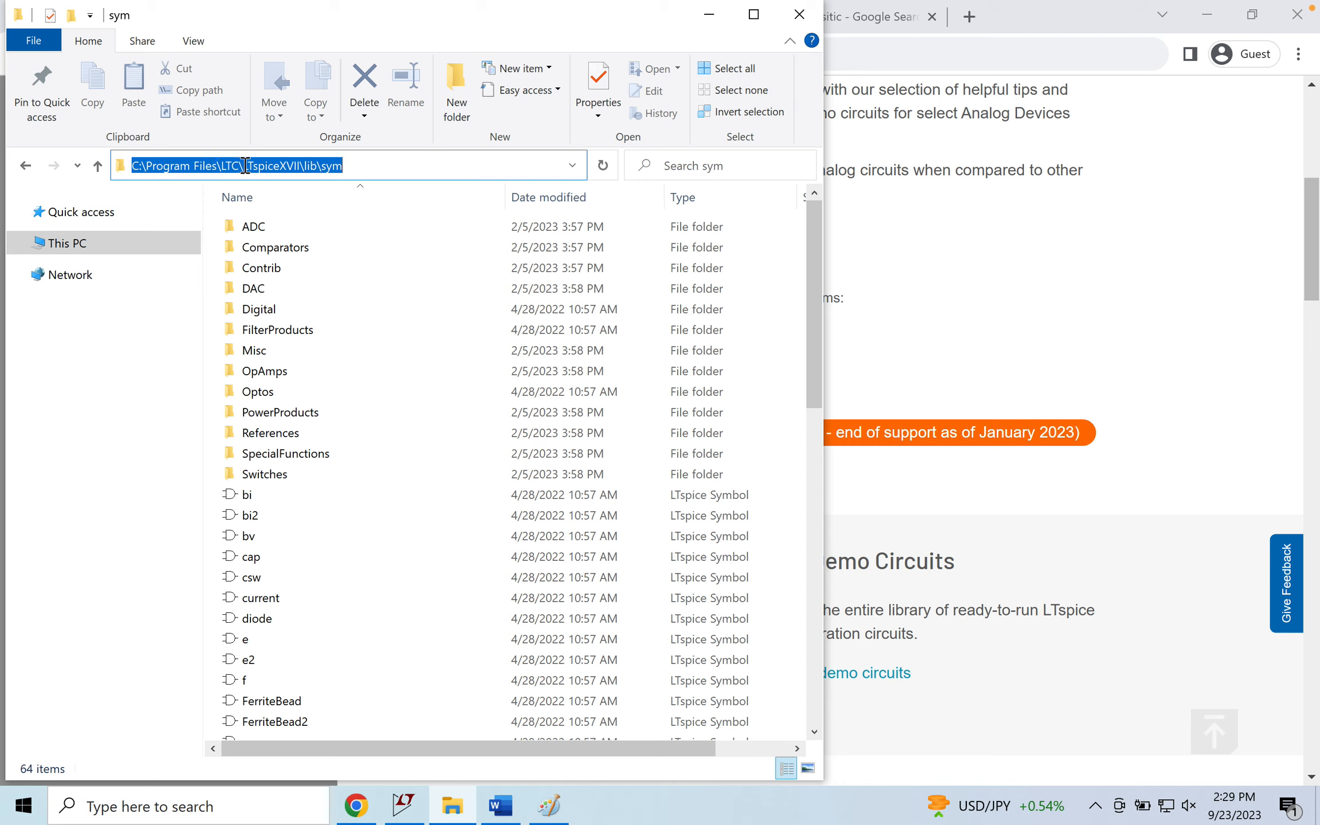
pyautogui.click(25, 166)
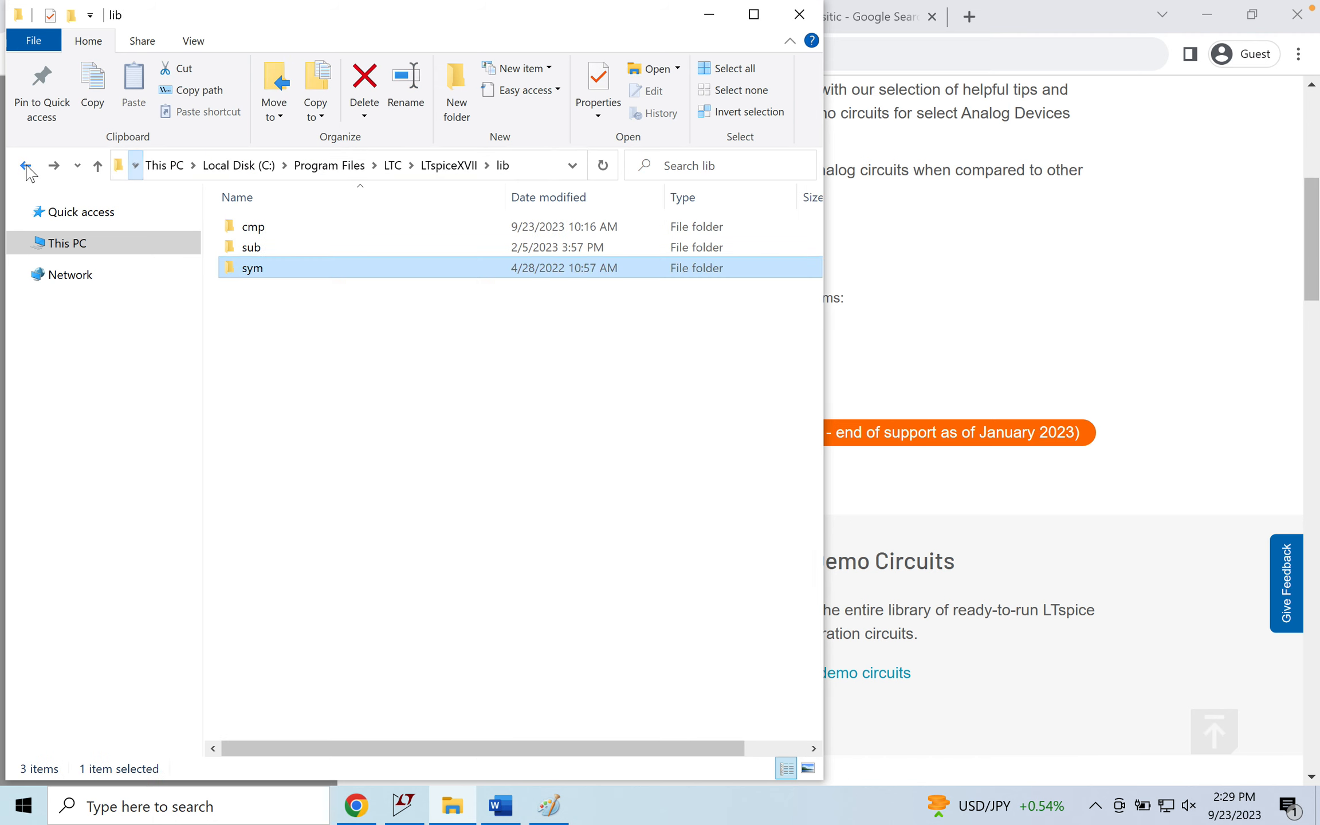
pyautogui.click(25, 166)
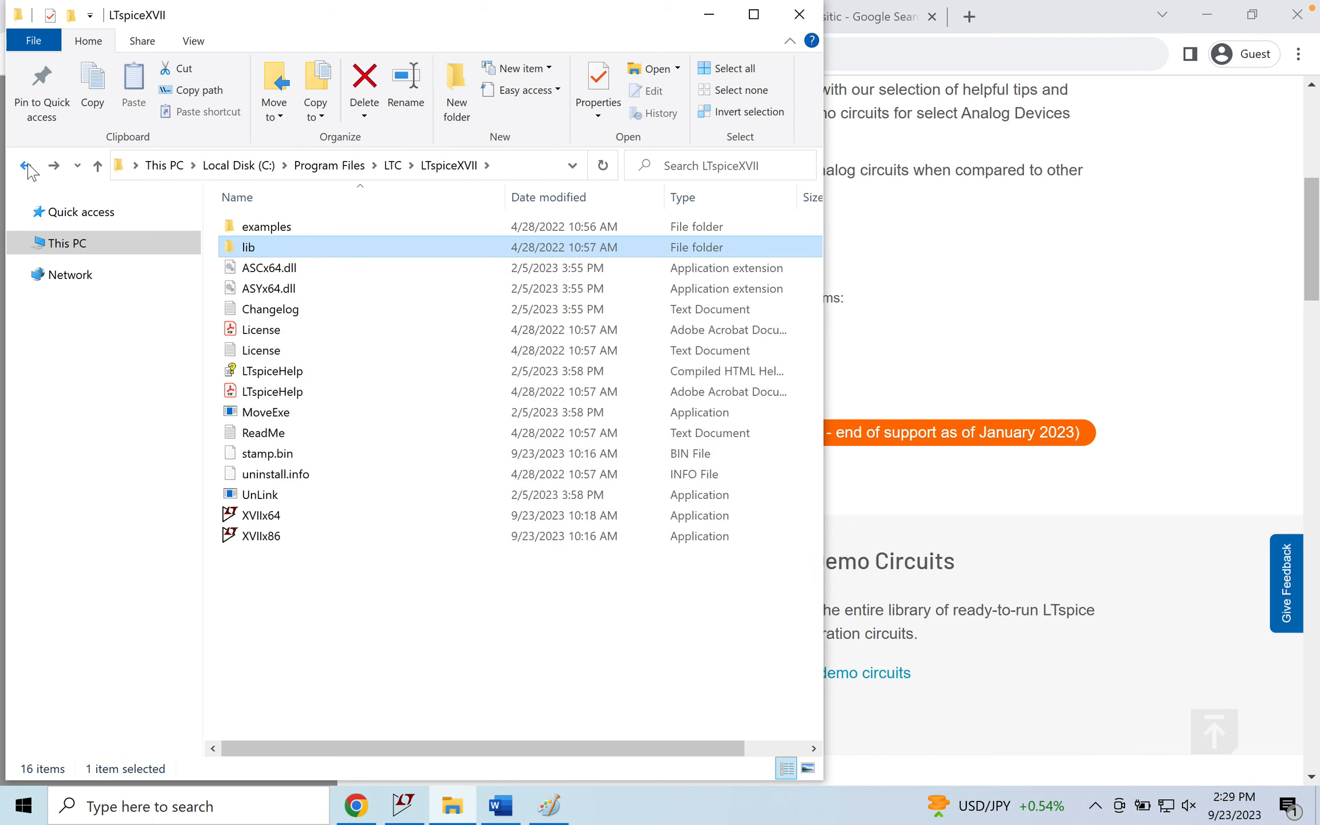
pyautogui.click(395, 169)
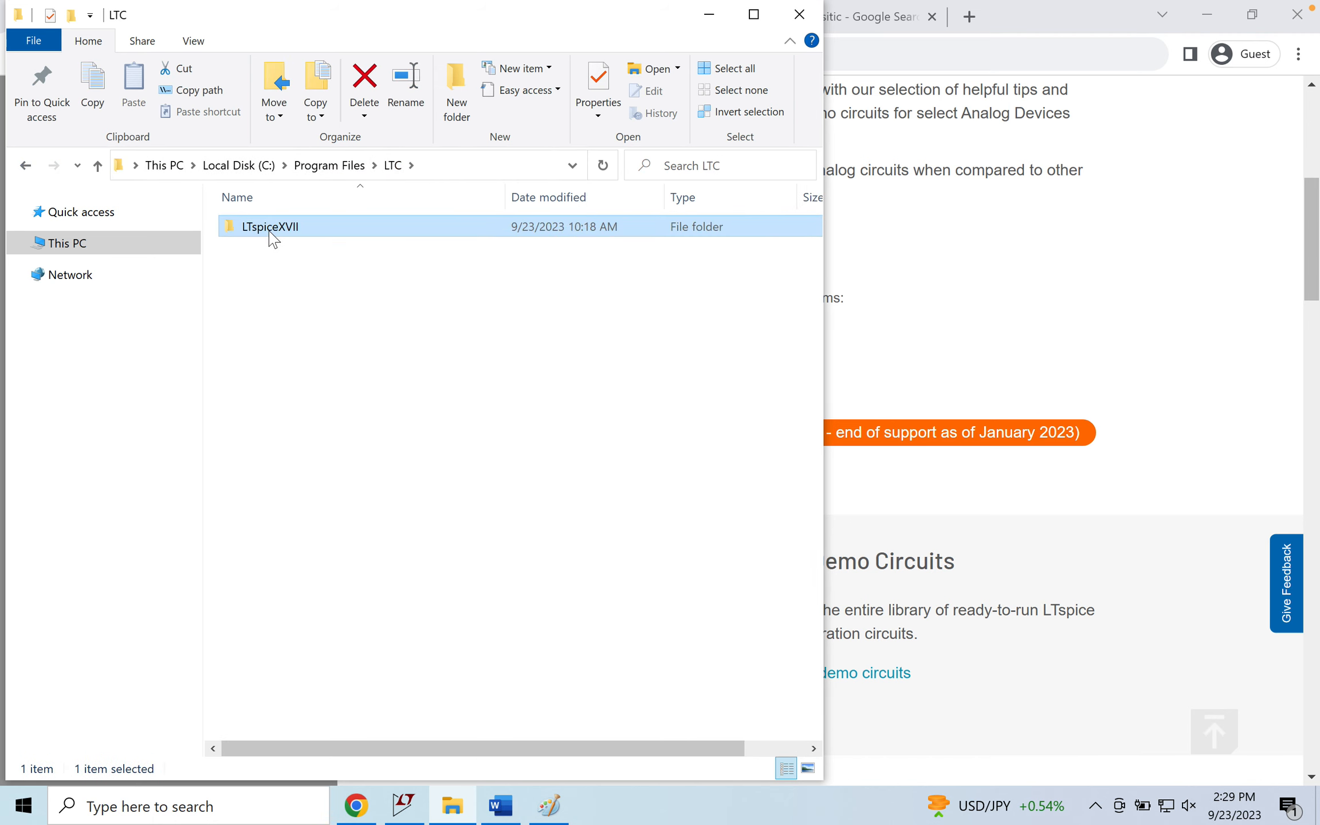
# Open the Educational example circuits folder inside LTspiceXVII\examples
pyautogui.click(291, 235)
pyautogui.doubleClick(291, 235)
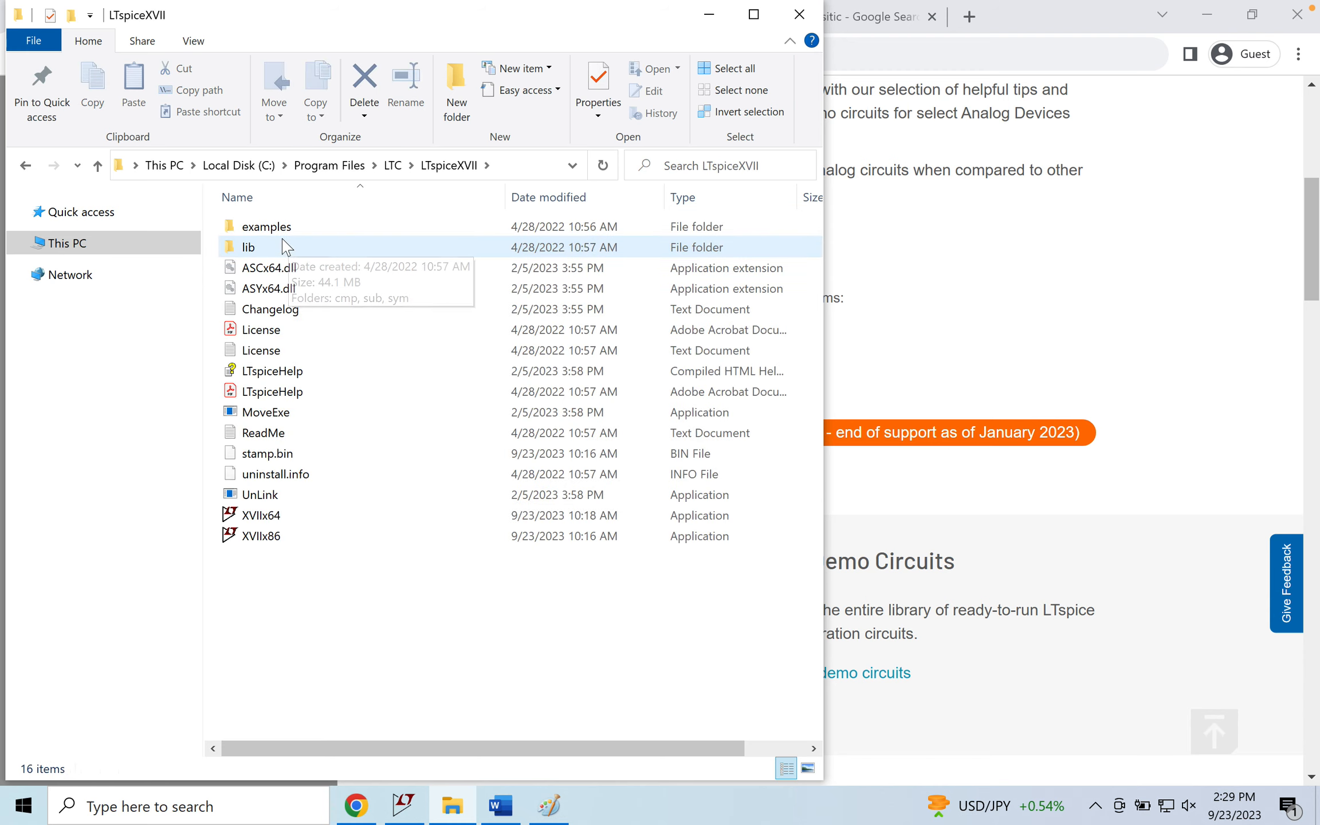
pyautogui.doubleClick(267, 229)
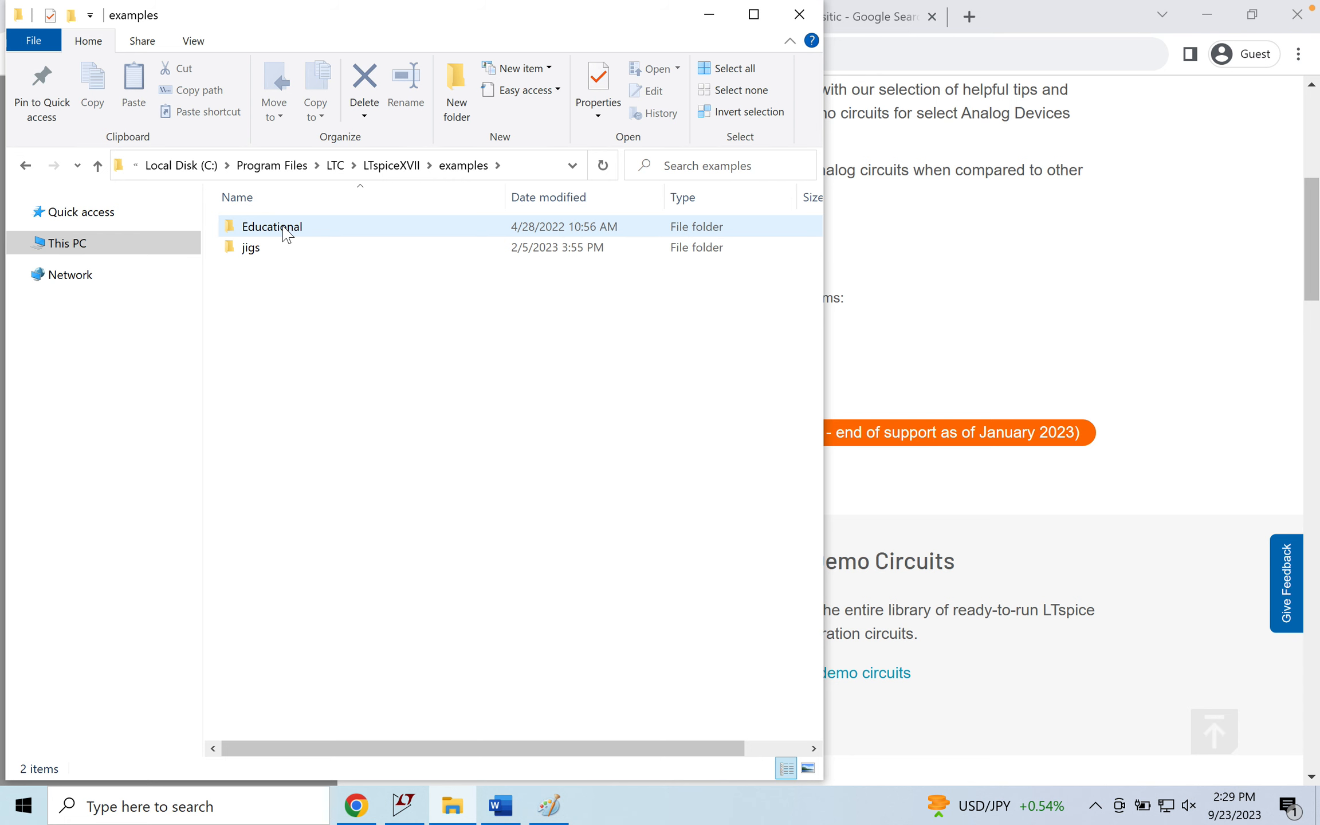
pyautogui.doubleClick(285, 232)
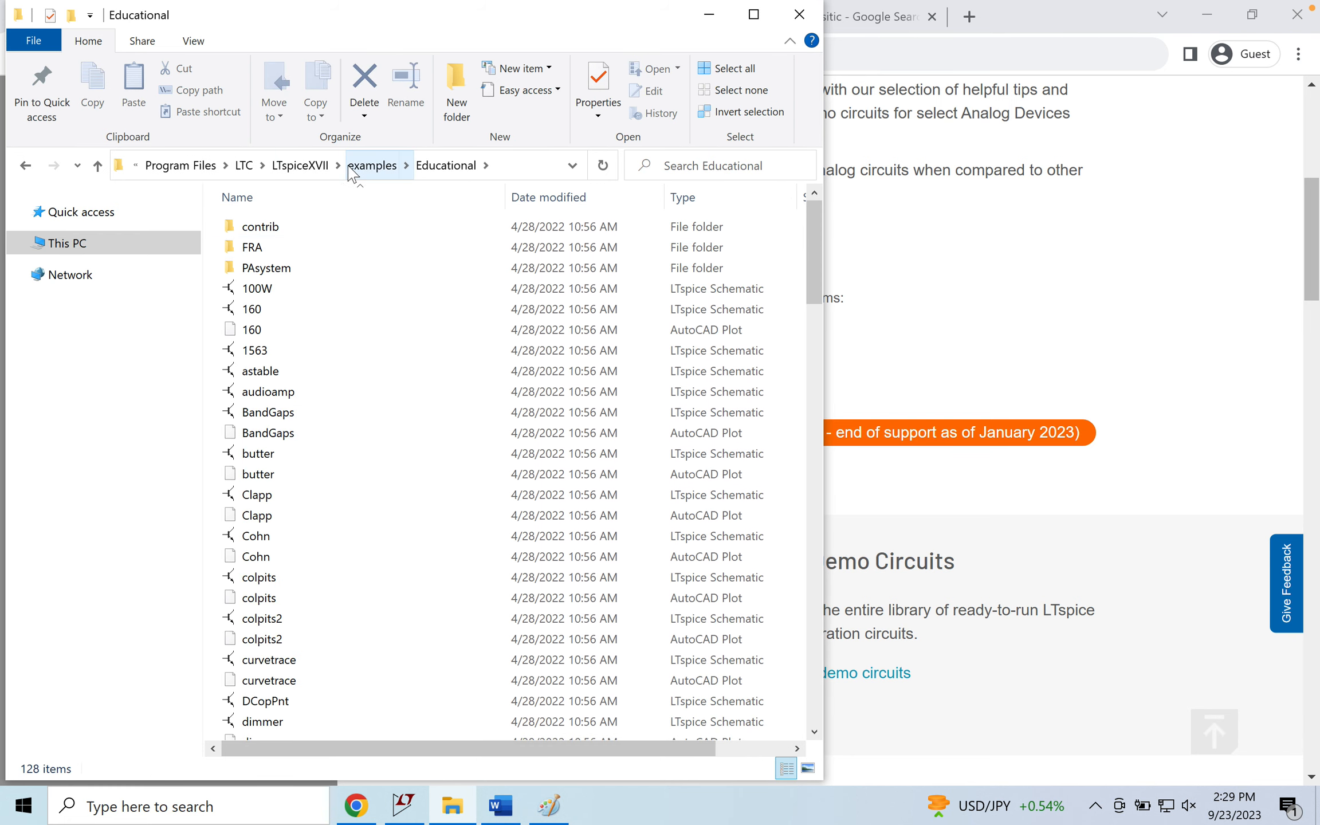
# Open the component symbol folder LTspiceXVII\lib\sym, and minimise File Explorer after viewing it
pyautogui.click(309, 166)
pyautogui.doubleClick(252, 247)
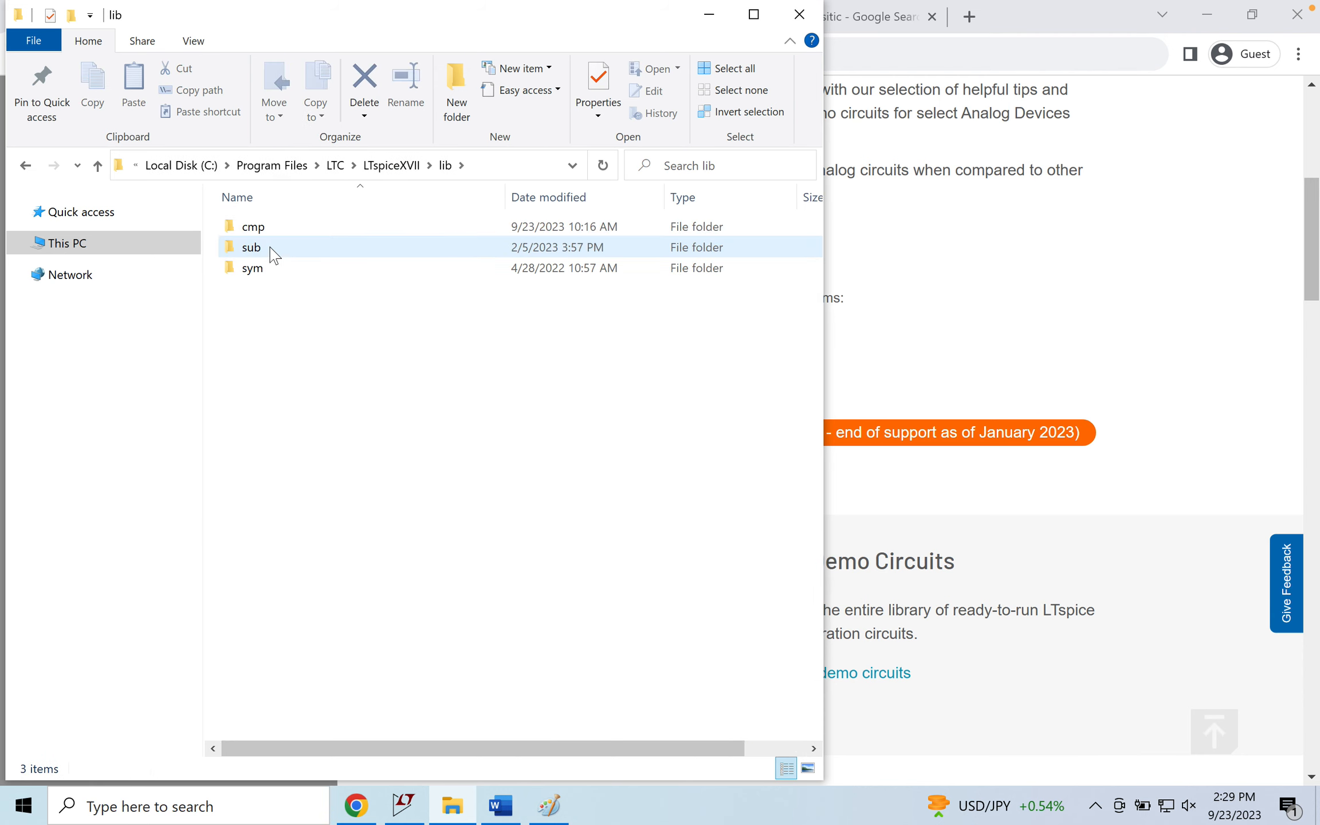
pyautogui.doubleClick(264, 279)
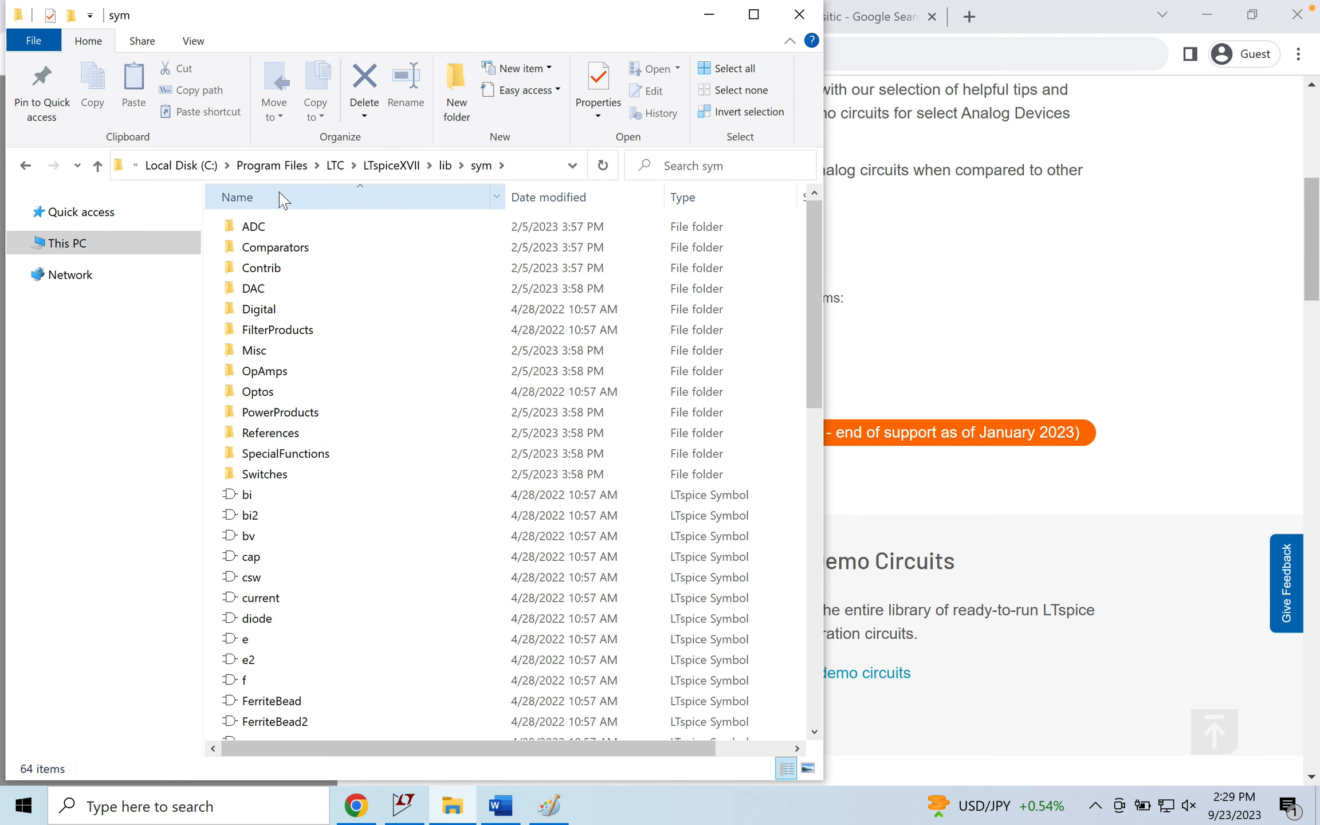
pyautogui.click(701, 23)
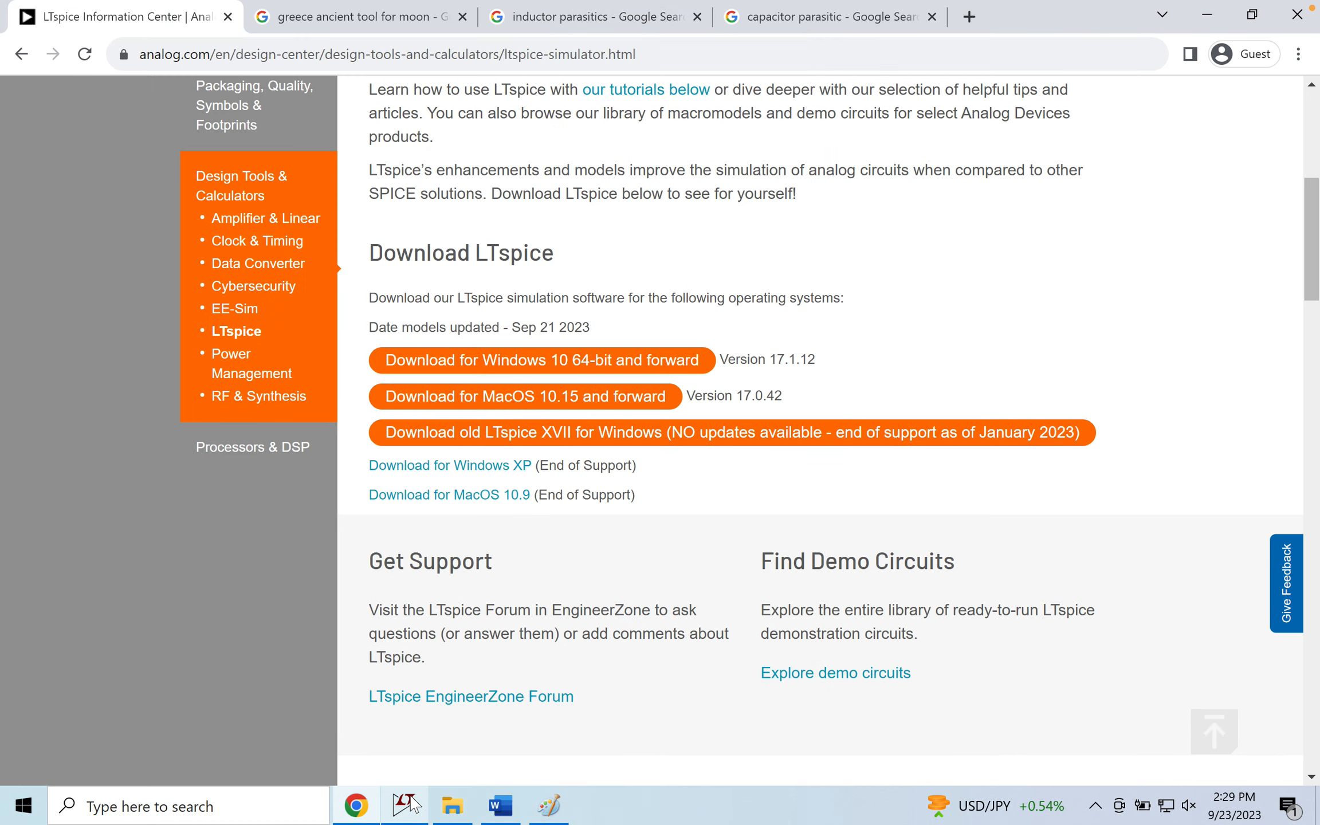
# Compare the LTspice background picture with the ancient Greek moon tool image results in Chrome
pyautogui.moveTo(405, 803)
pyautogui.click(421, 745)
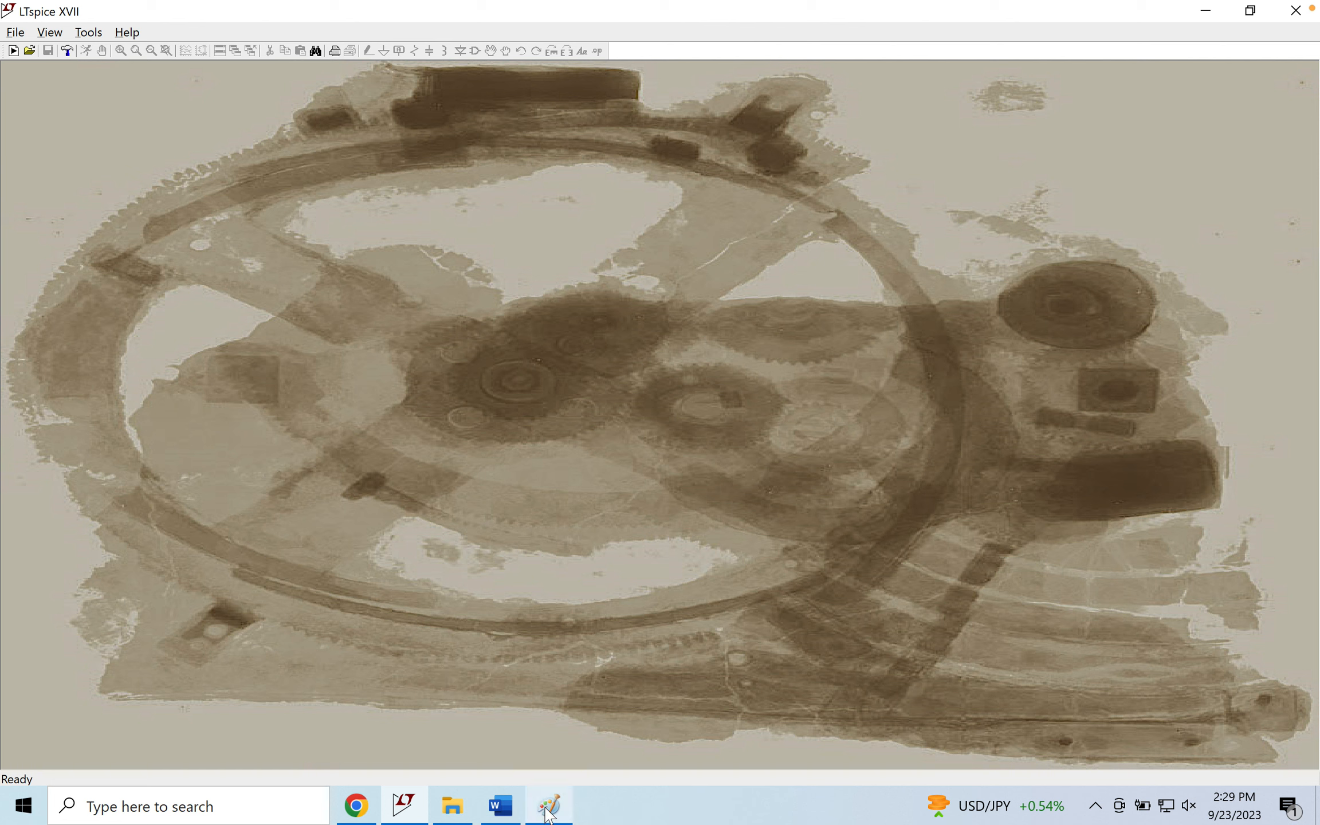
pyautogui.moveTo(375, 810)
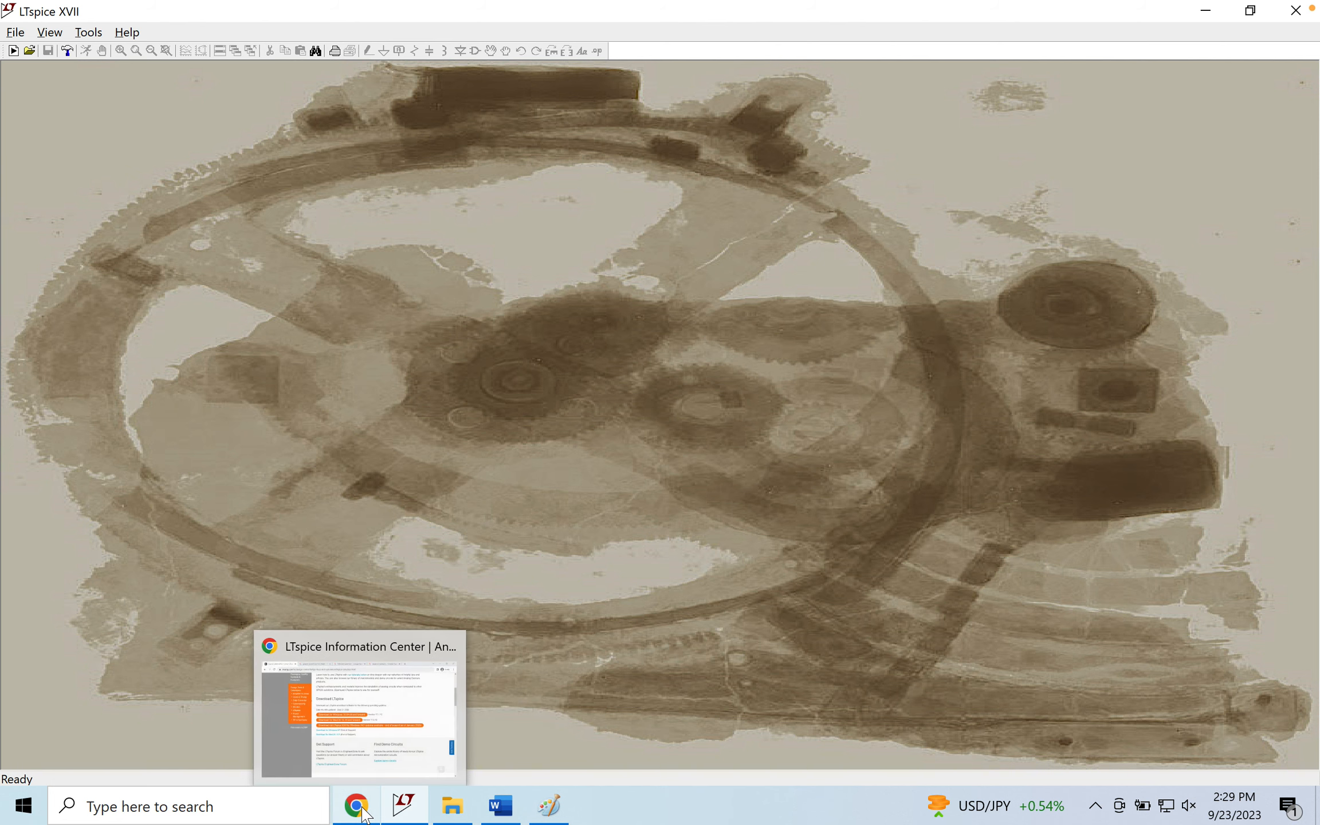
pyautogui.click(401, 750)
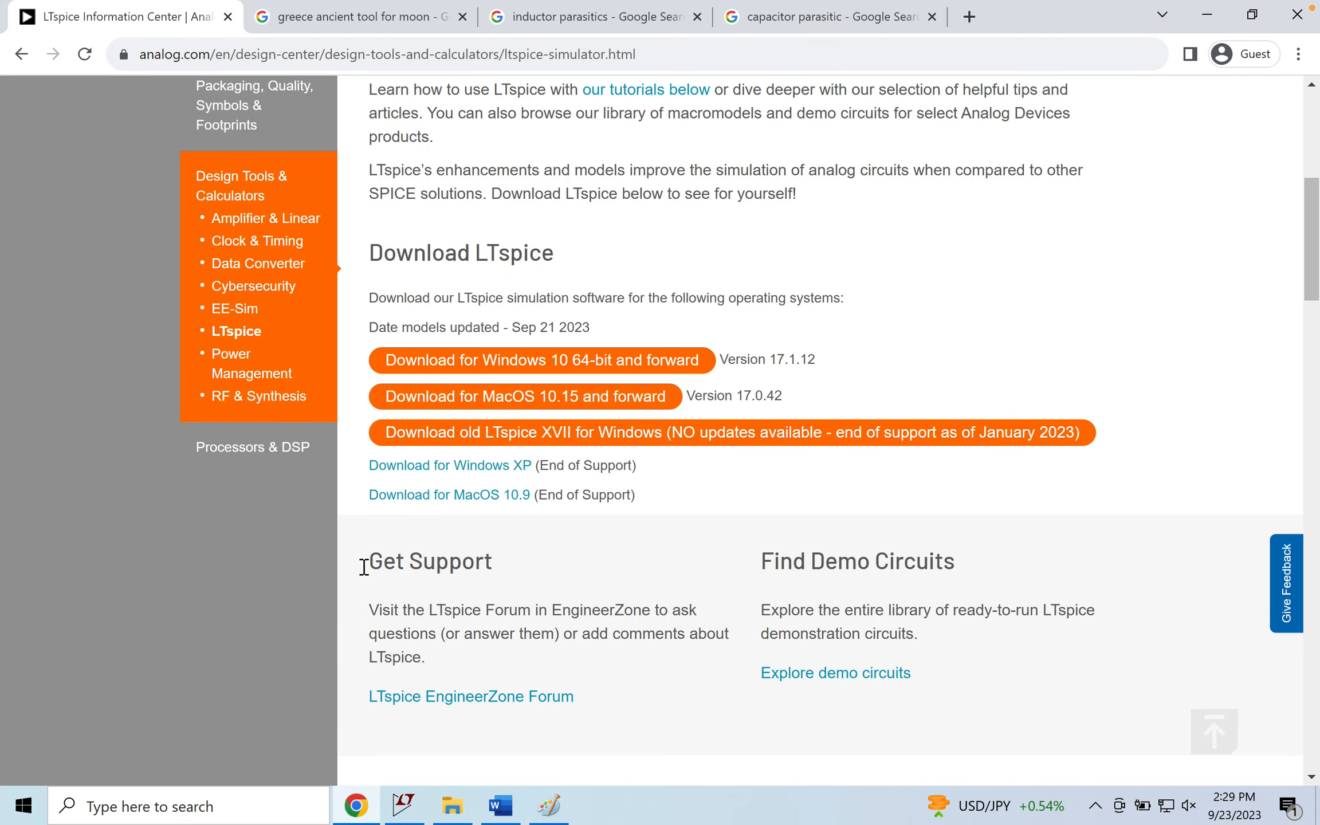
pyautogui.click(355, 17)
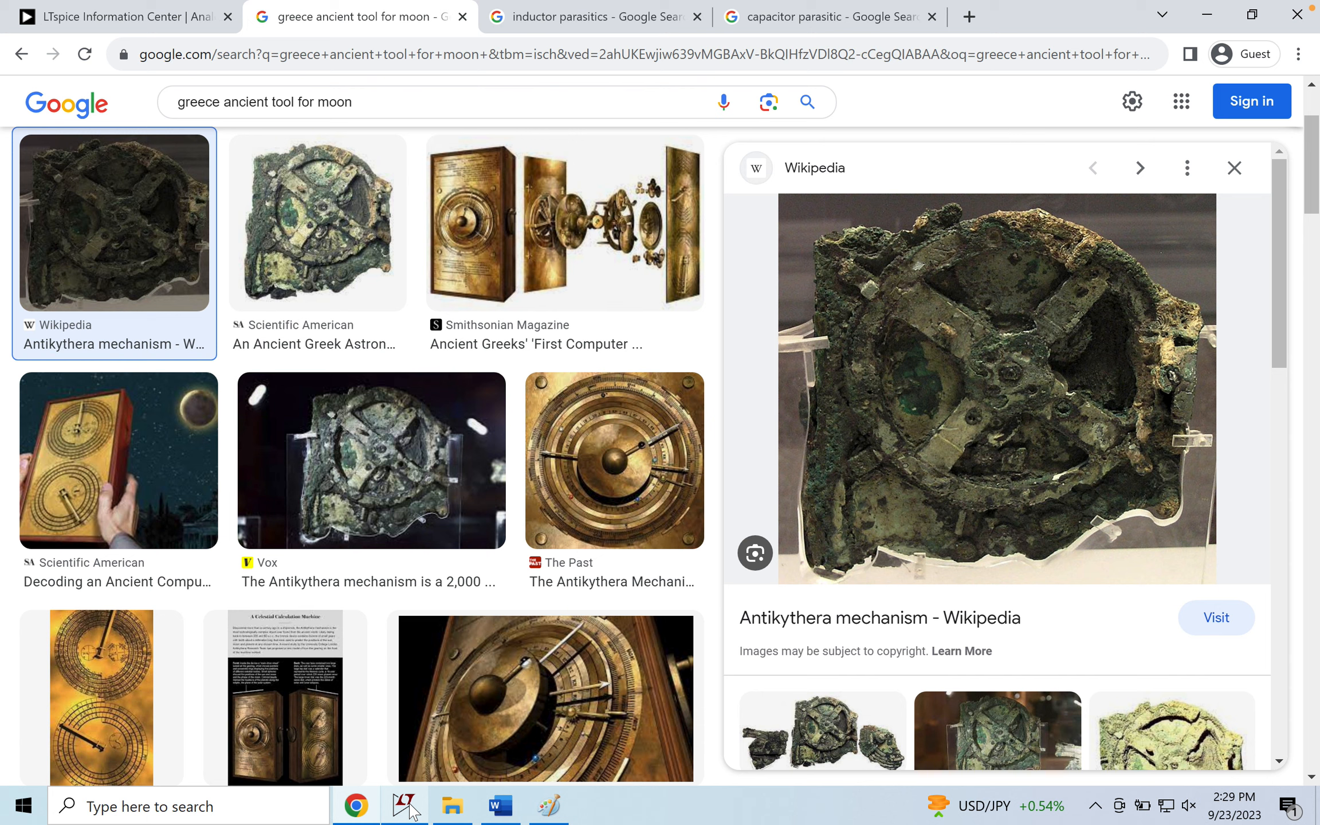
# Switch to LTspice and create a new blank schematic
pyautogui.moveTo(404, 805)
pyautogui.click(422, 725)
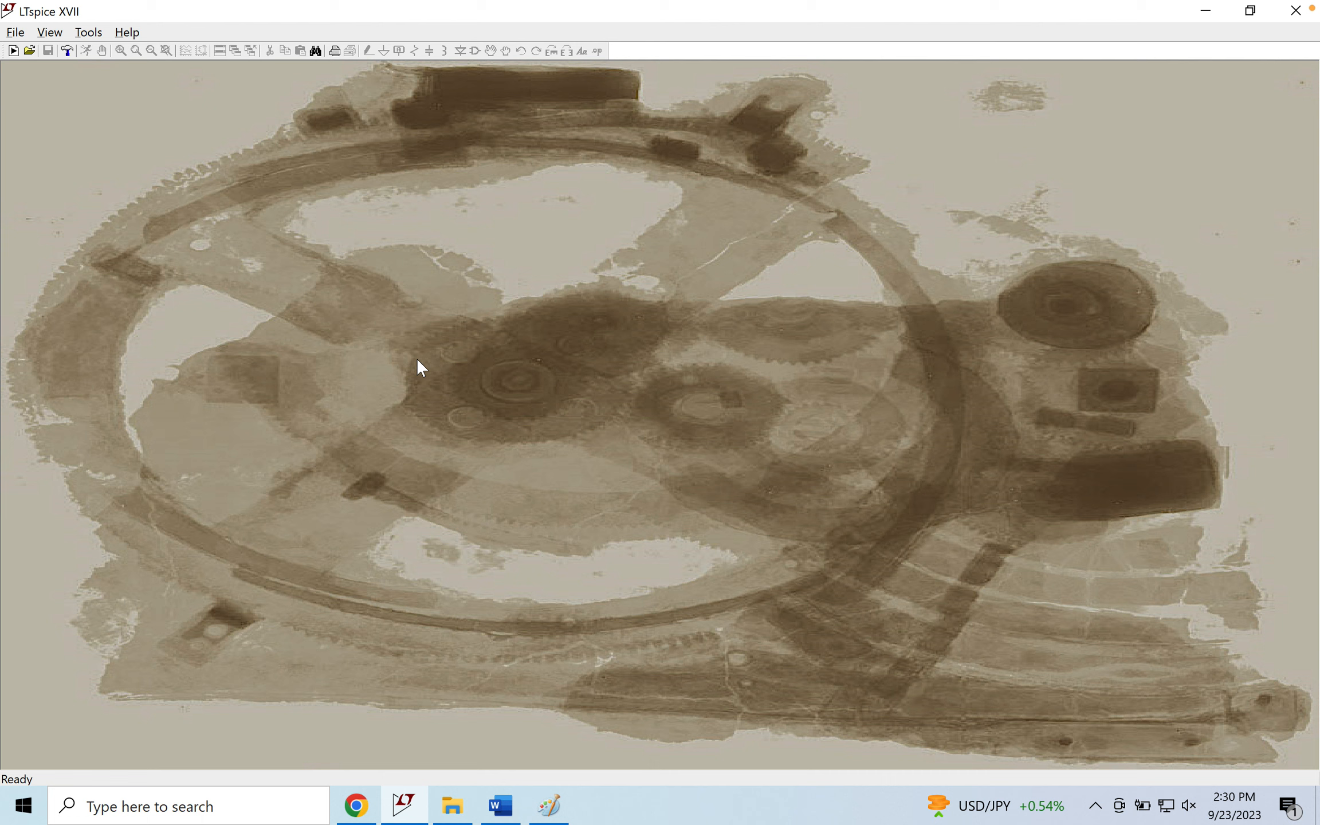
pyautogui.click(13, 51)
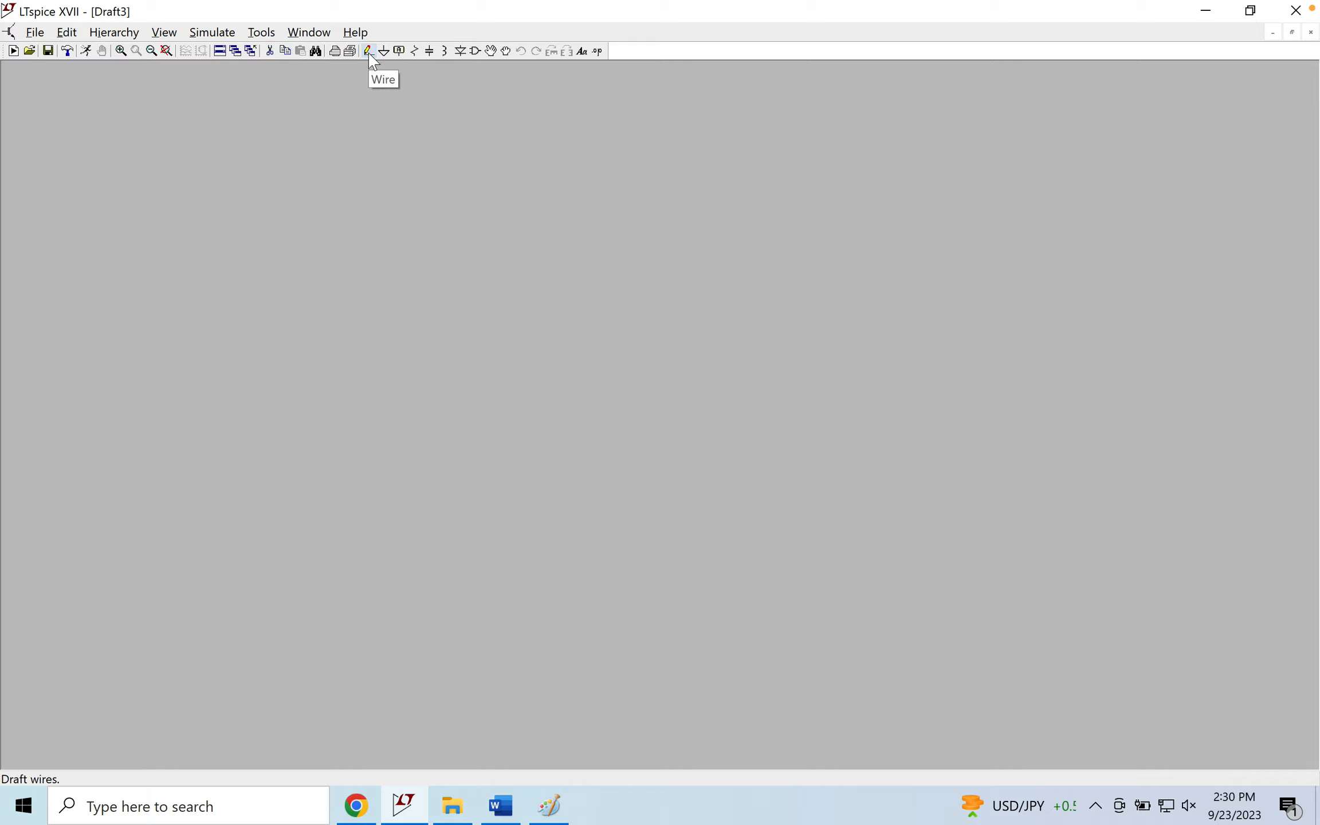
# Place a vertical resistor on the schematic and delete the duplicate stacked on it
pyautogui.click(415, 52)
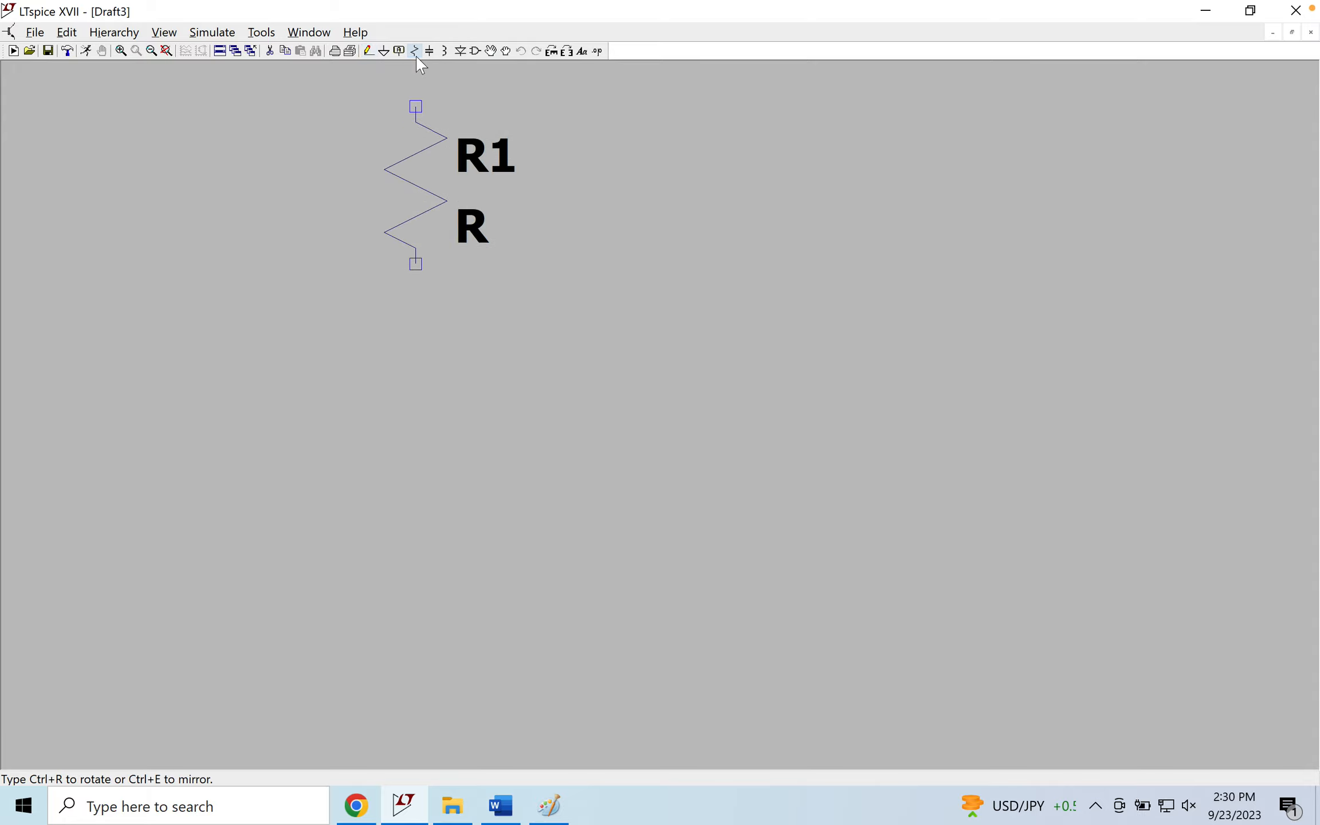
pyautogui.doubleClick(384, 292)
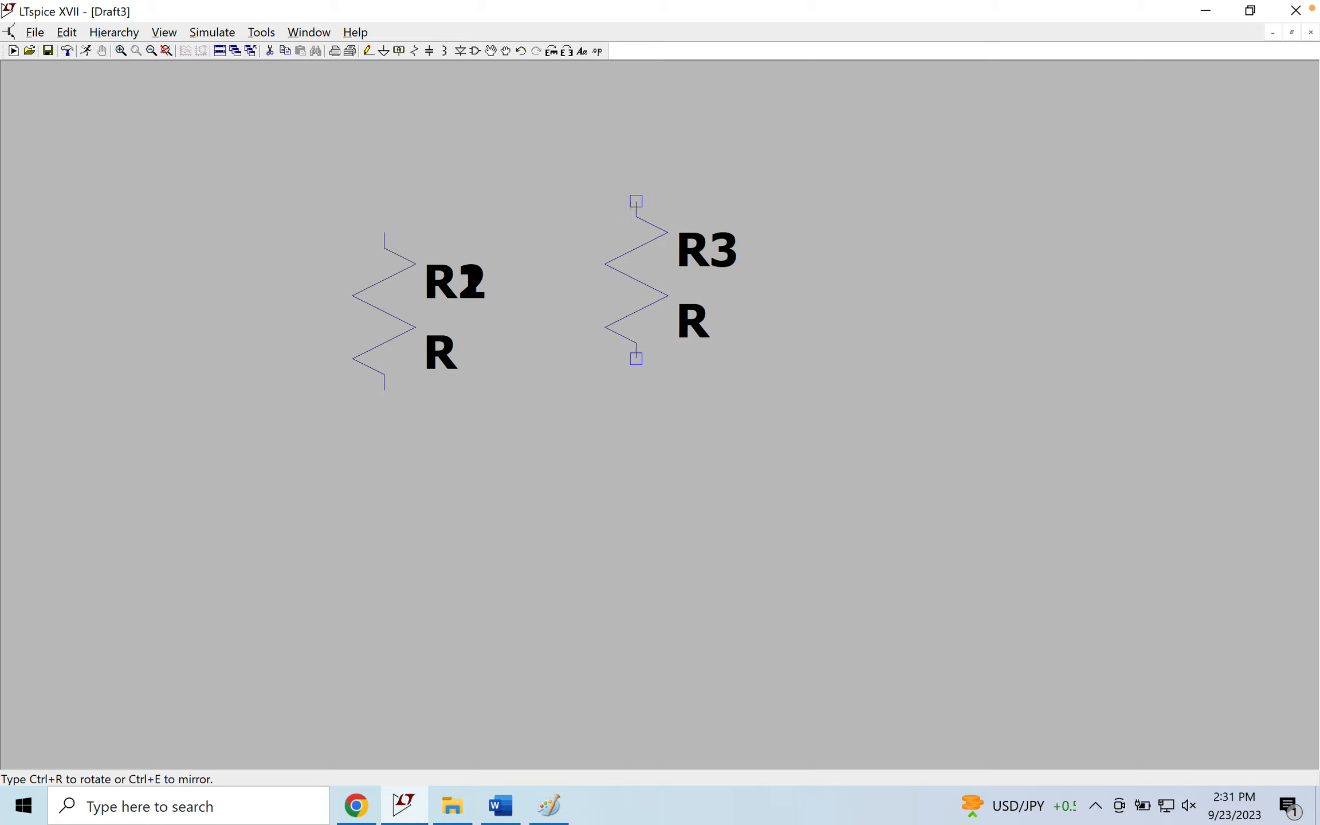
pyautogui.press('Escape')
pyautogui.click(269, 51)
pyautogui.click(388, 296)
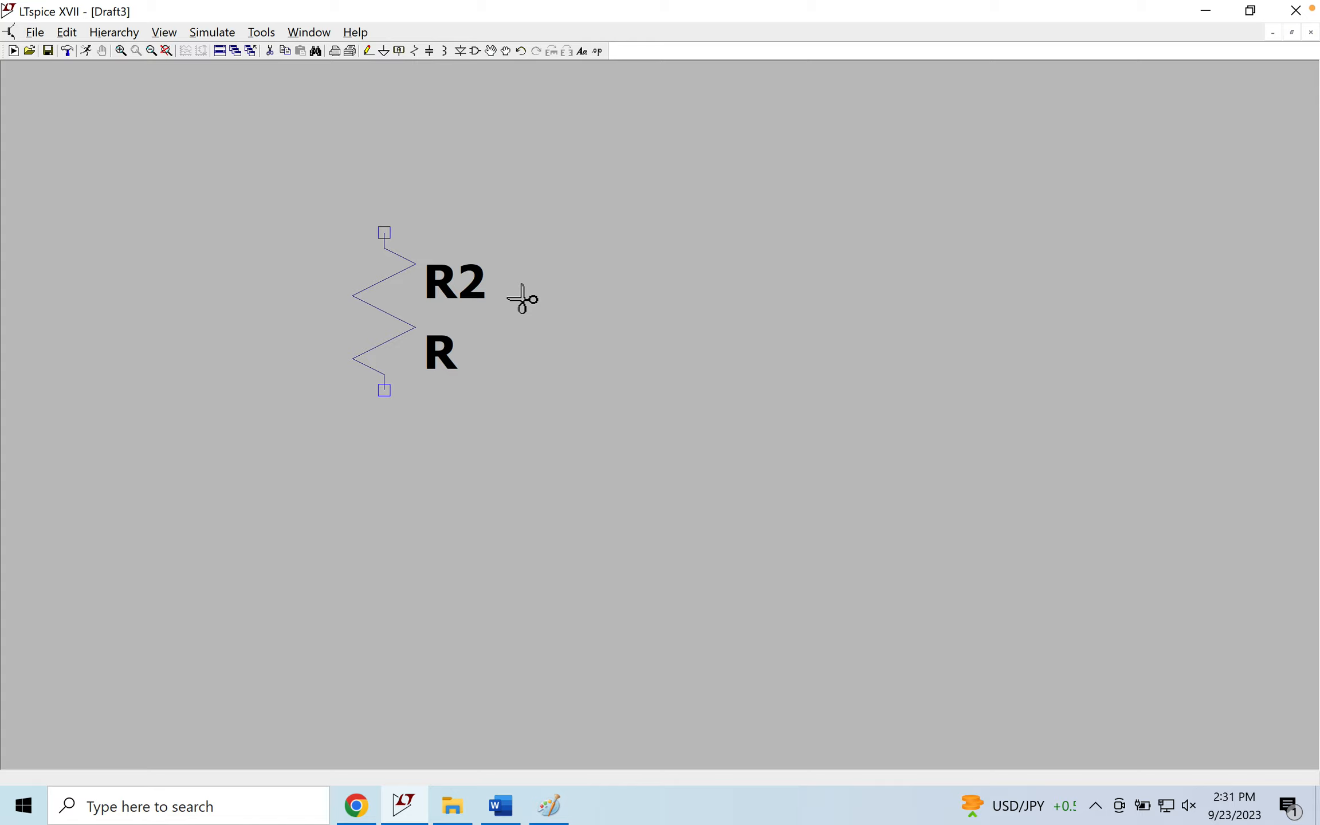
# Place a second vertical resistor to the right of the first and delete its overlapping duplicate
pyautogui.click(415, 51)
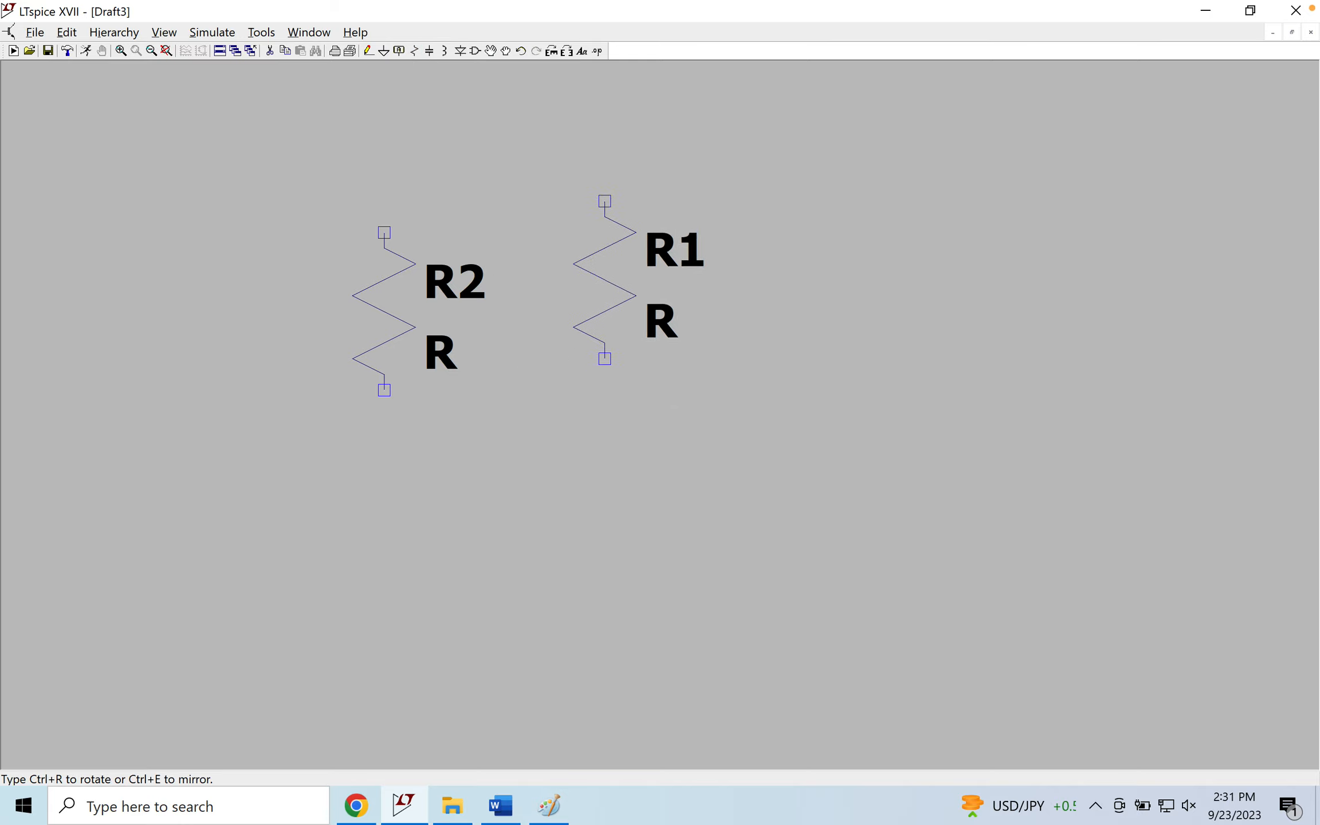
pyautogui.click(596, 289)
pyautogui.click(596, 290)
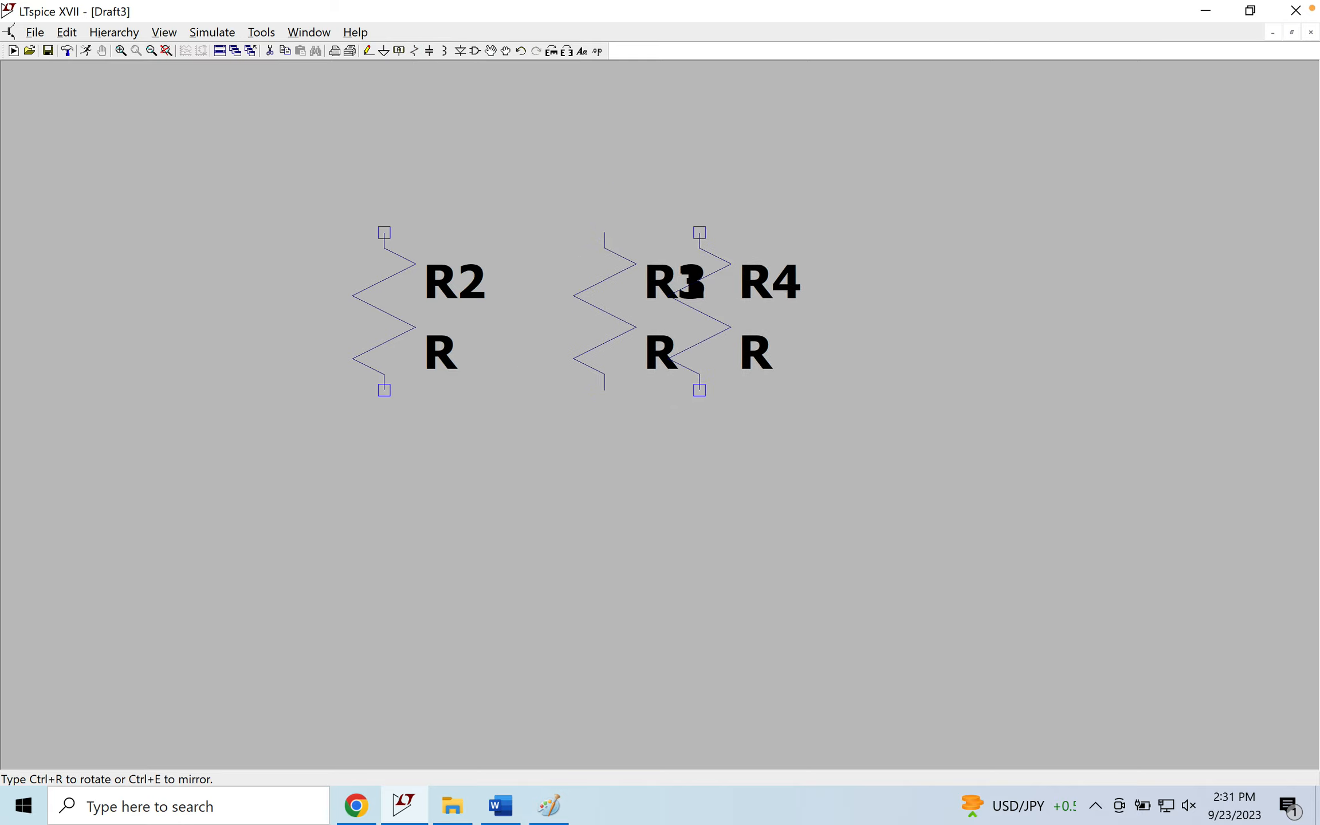
pyautogui.press('Escape')
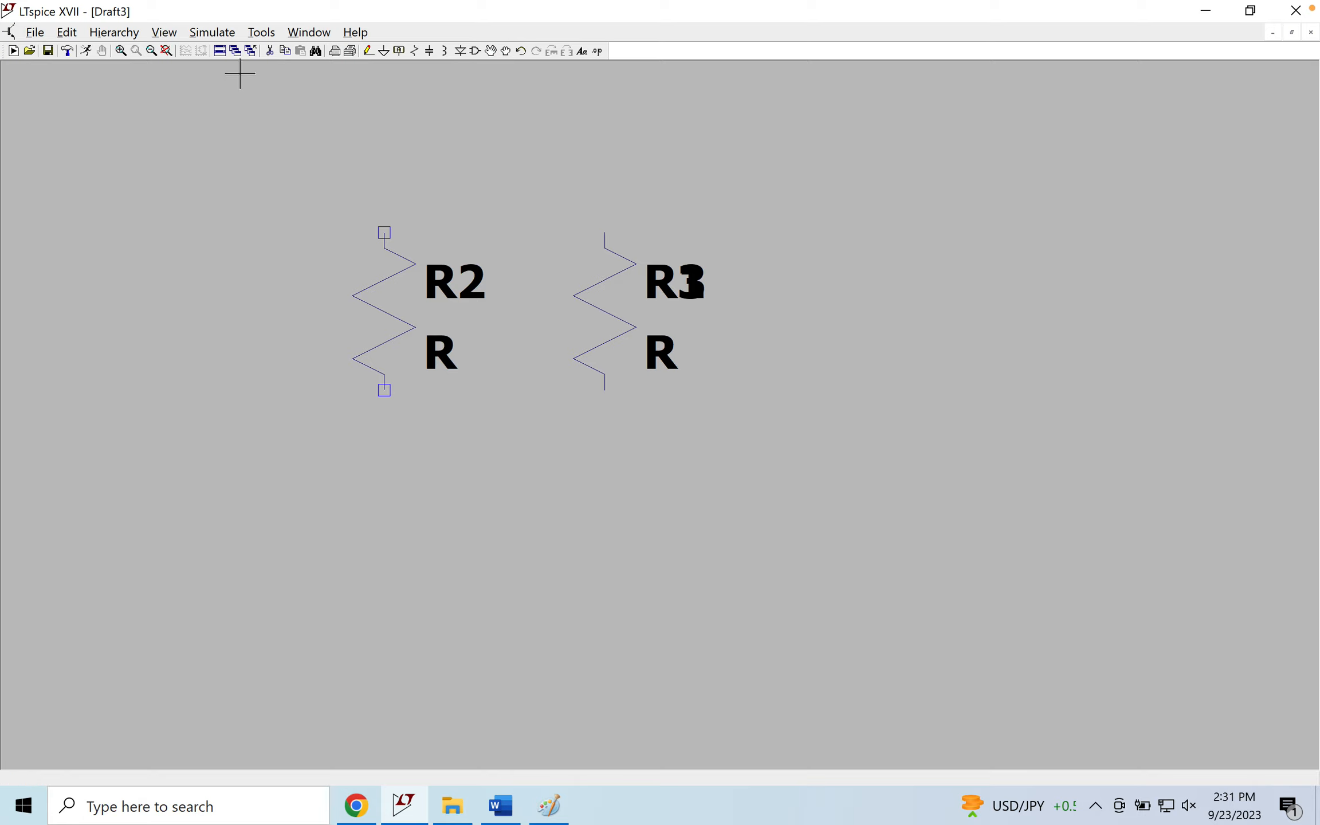
pyautogui.click(269, 50)
pyautogui.click(599, 311)
pyautogui.rightClick(468, 167)
# Wire the lower terminals of the two resistors together
pyautogui.click(370, 52)
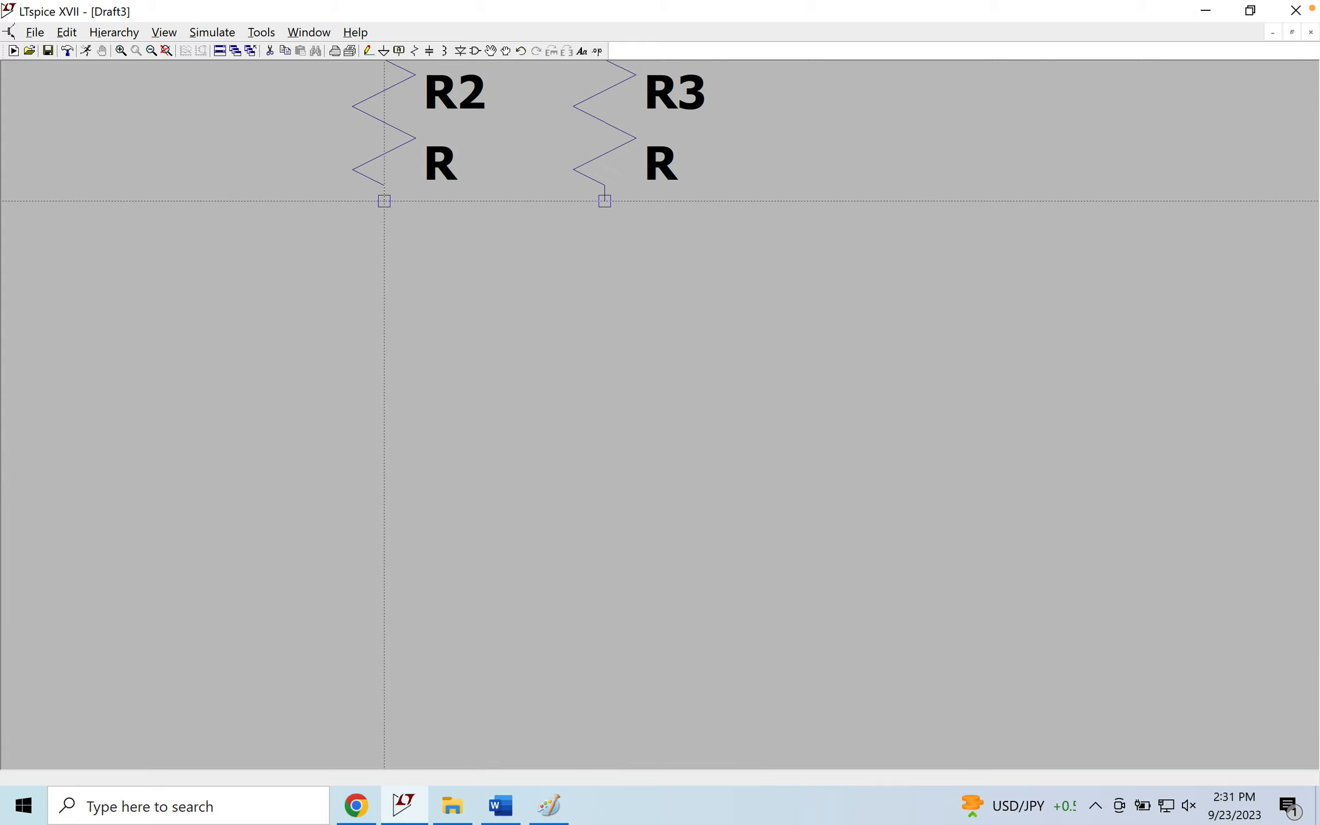
pyautogui.click(384, 200)
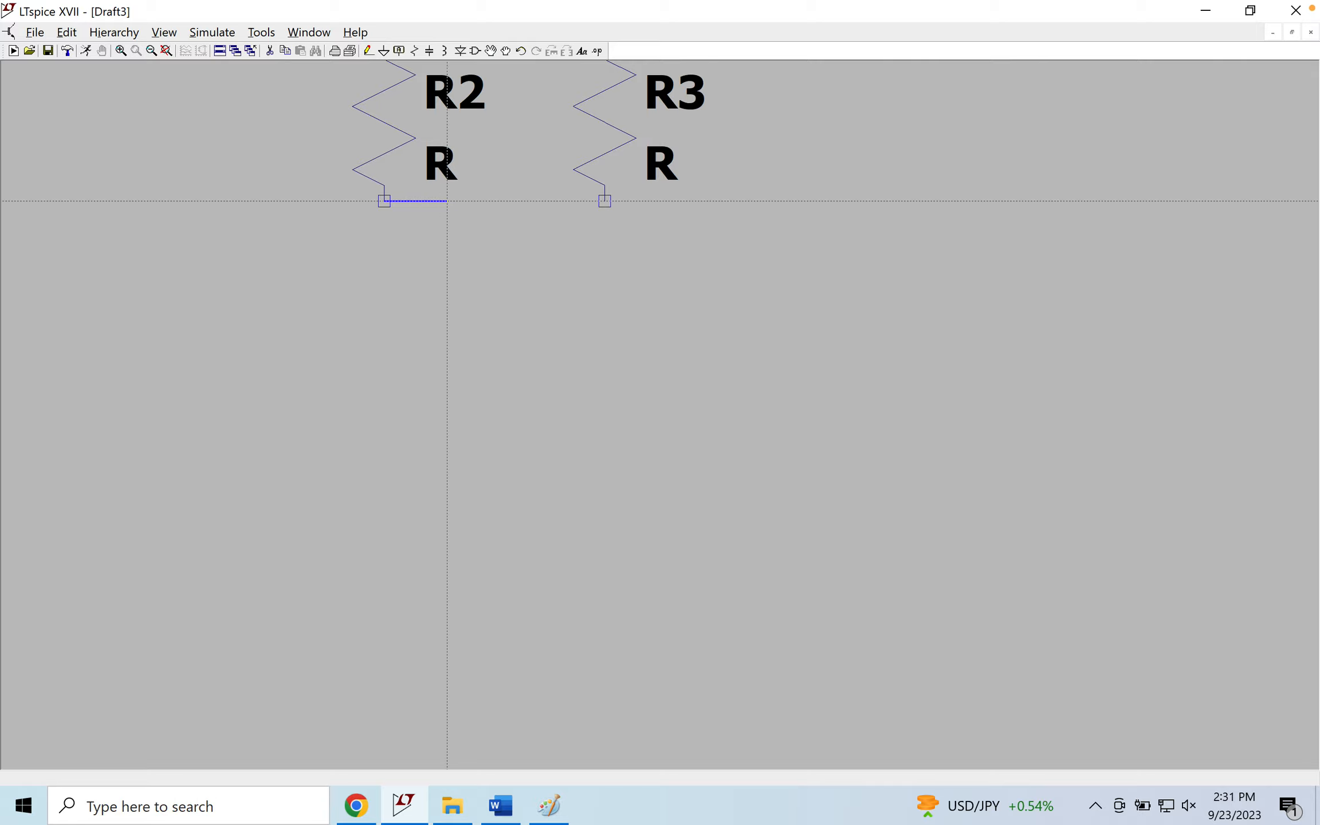
pyautogui.click(604, 200)
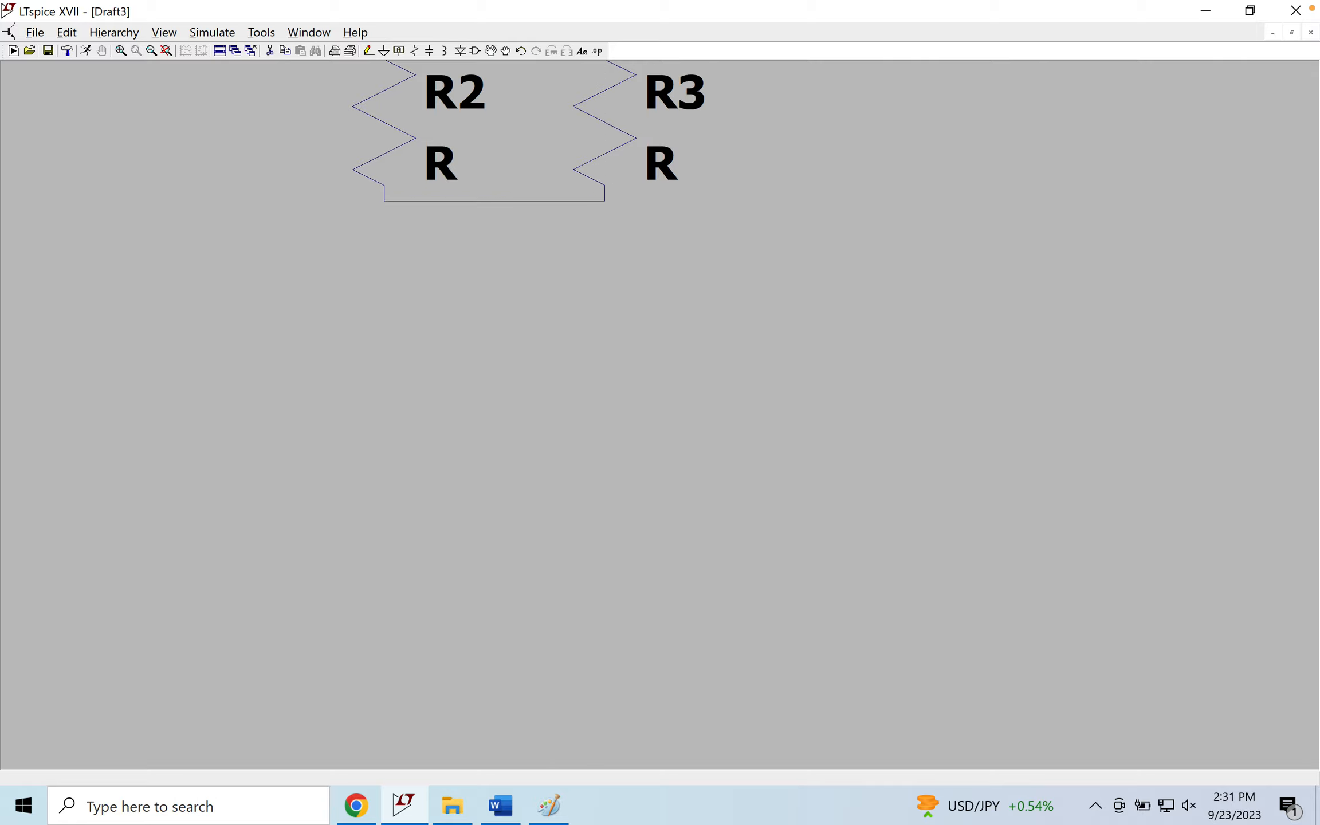
pyautogui.click(604, 200)
pyautogui.rightClick(681, 206)
pyautogui.click(166, 51)
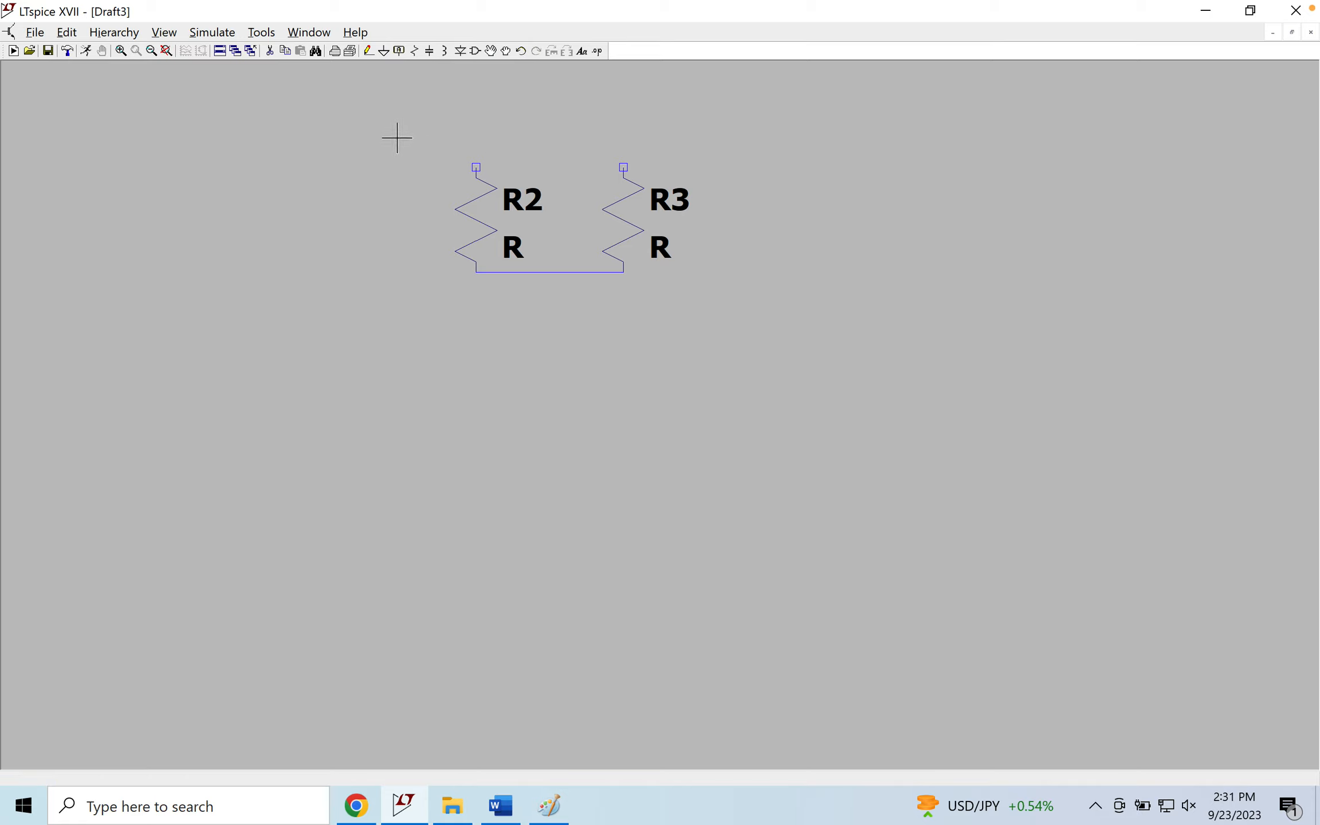
# Move the two resistors and their connecting wire together as one group
pyautogui.click(491, 51)
pyautogui.click(423, 133)
pyautogui.moveTo(423, 133); pyautogui.dragTo(766, 300)
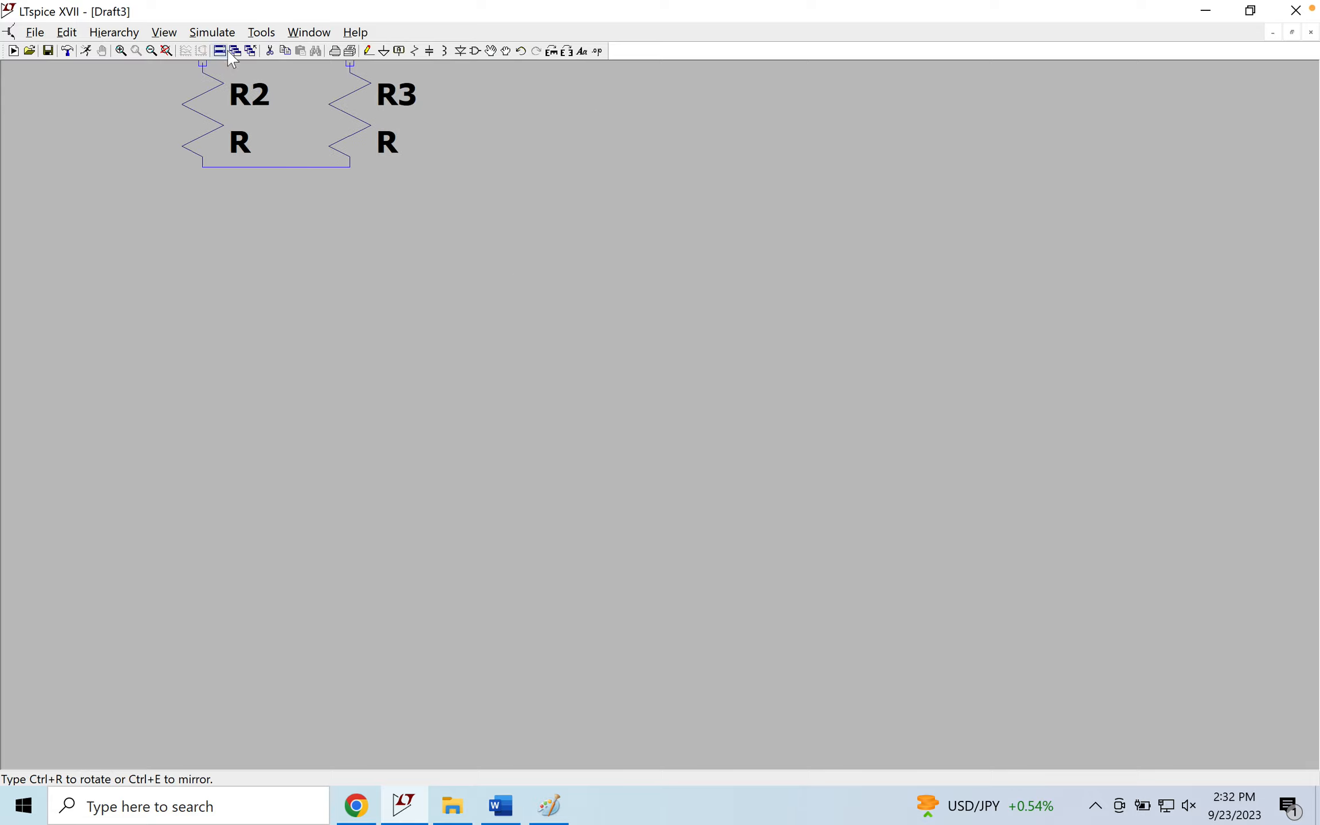
# Delete both resistors and the wire between them, leaving the schematic empty
pyautogui.click(270, 53)
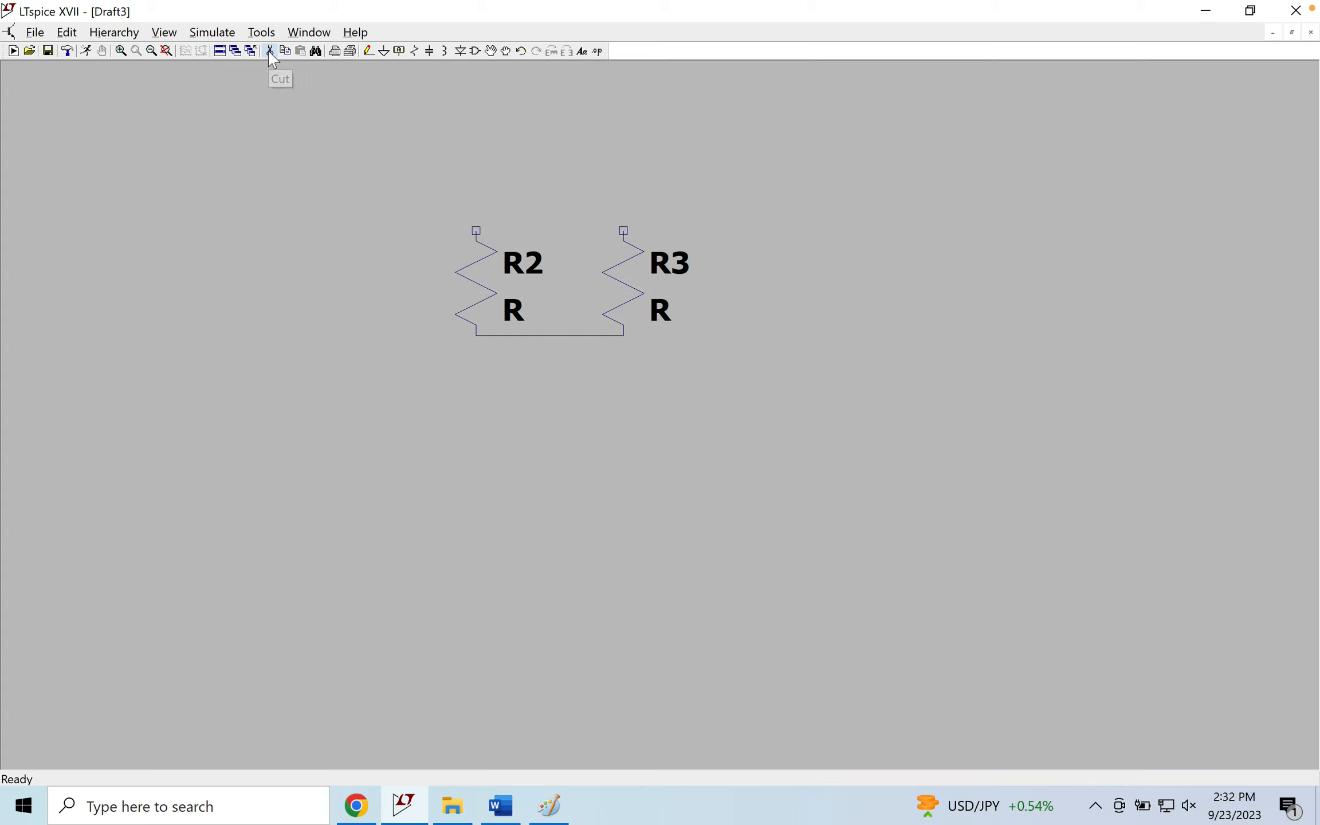
pyautogui.click(482, 252)
pyautogui.click(627, 304)
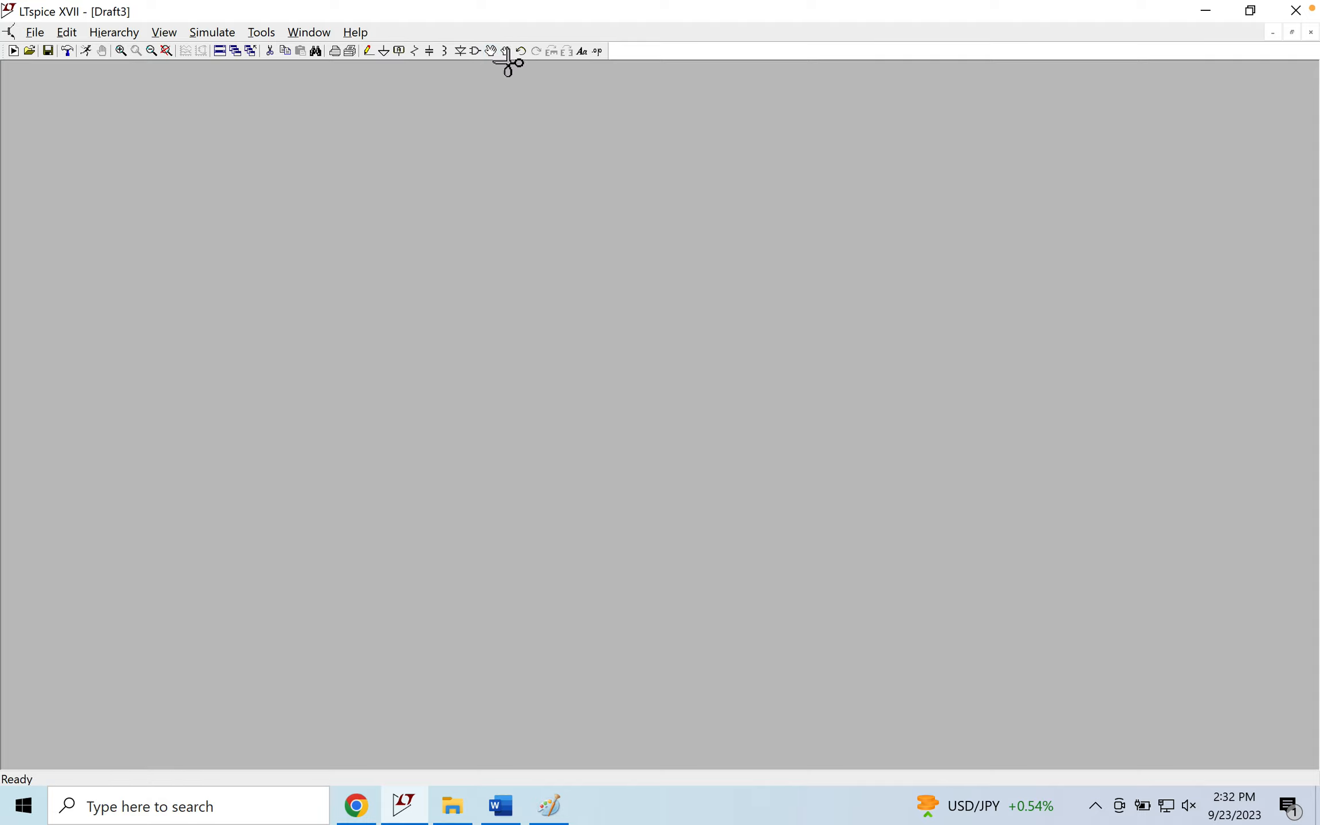
pyautogui.press('Escape')
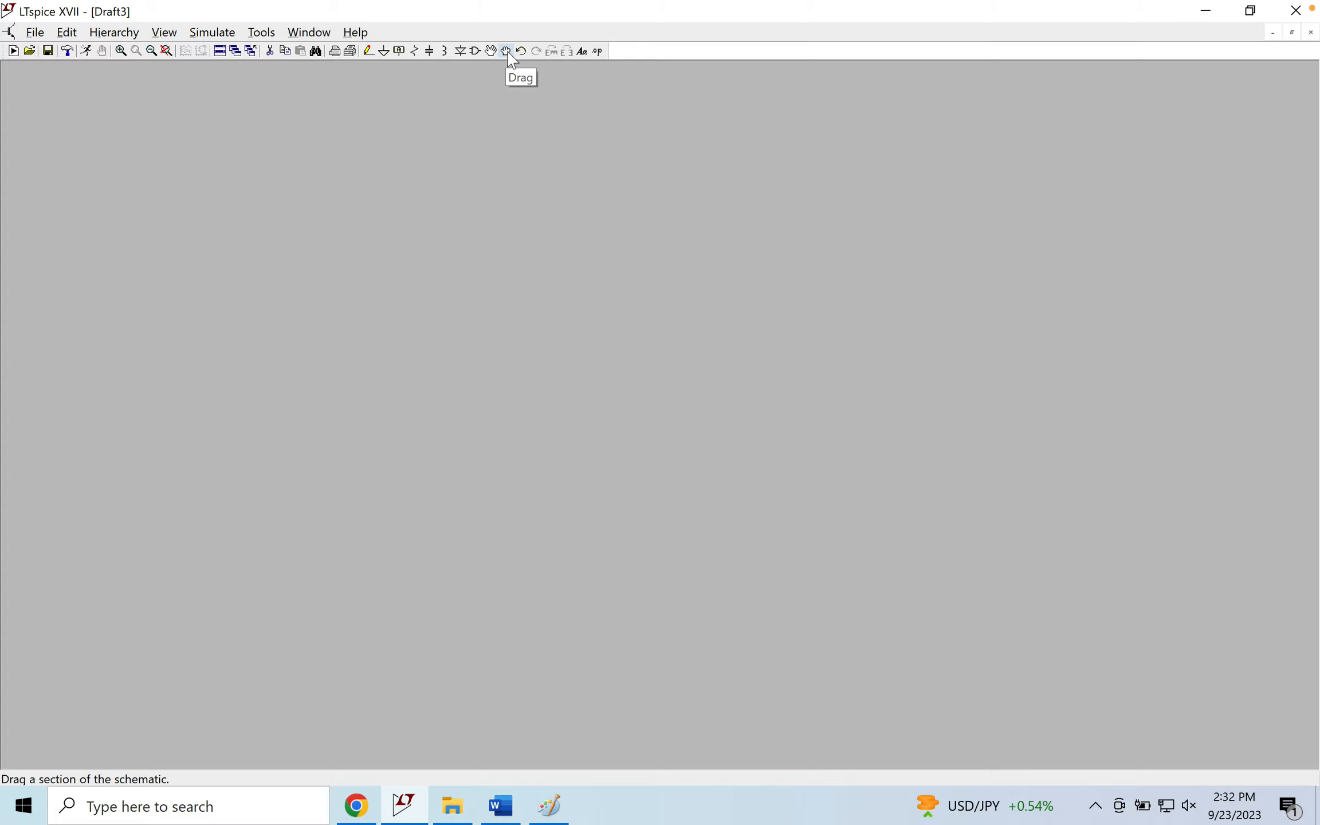
# View the available parts in the component symbol library and close it without choosing one
pyautogui.click(476, 52)
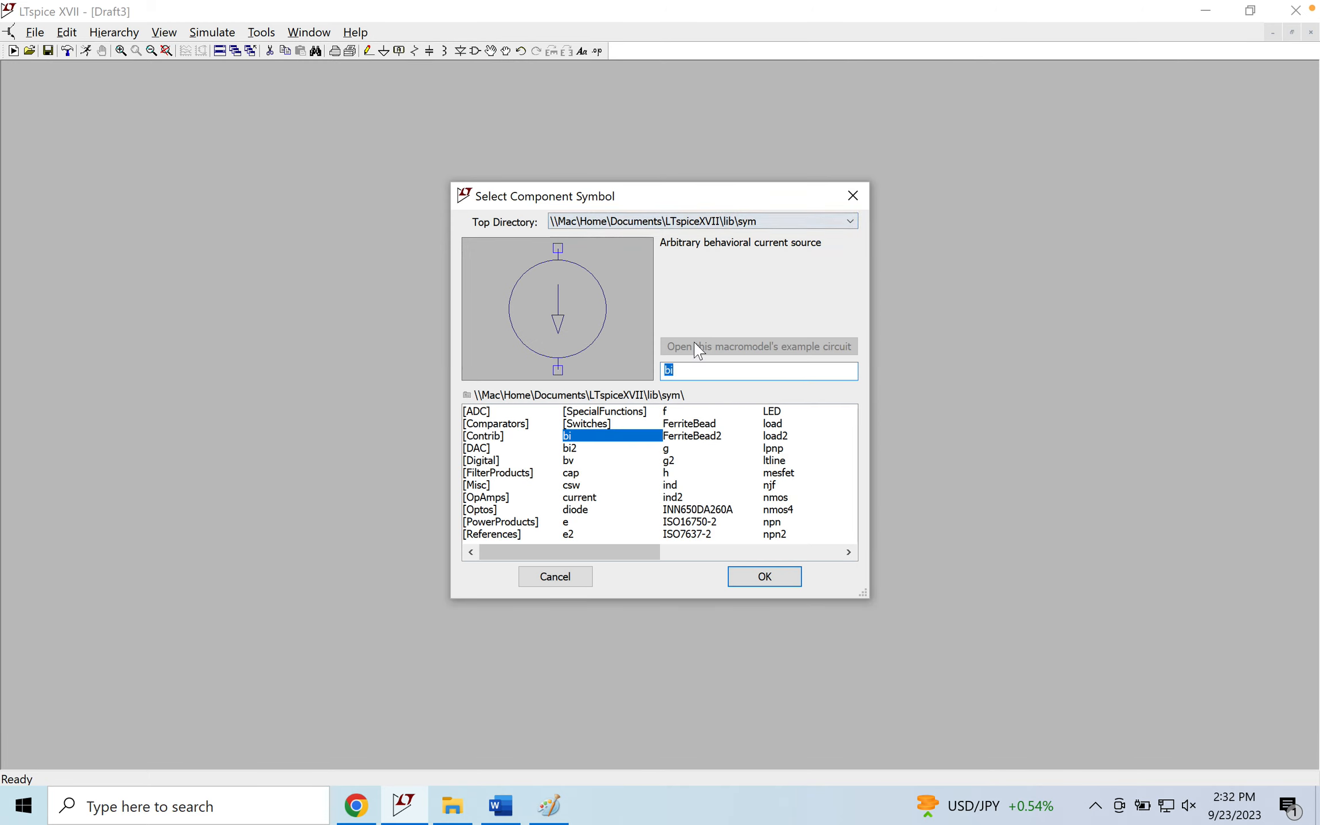
pyautogui.click(853, 195)
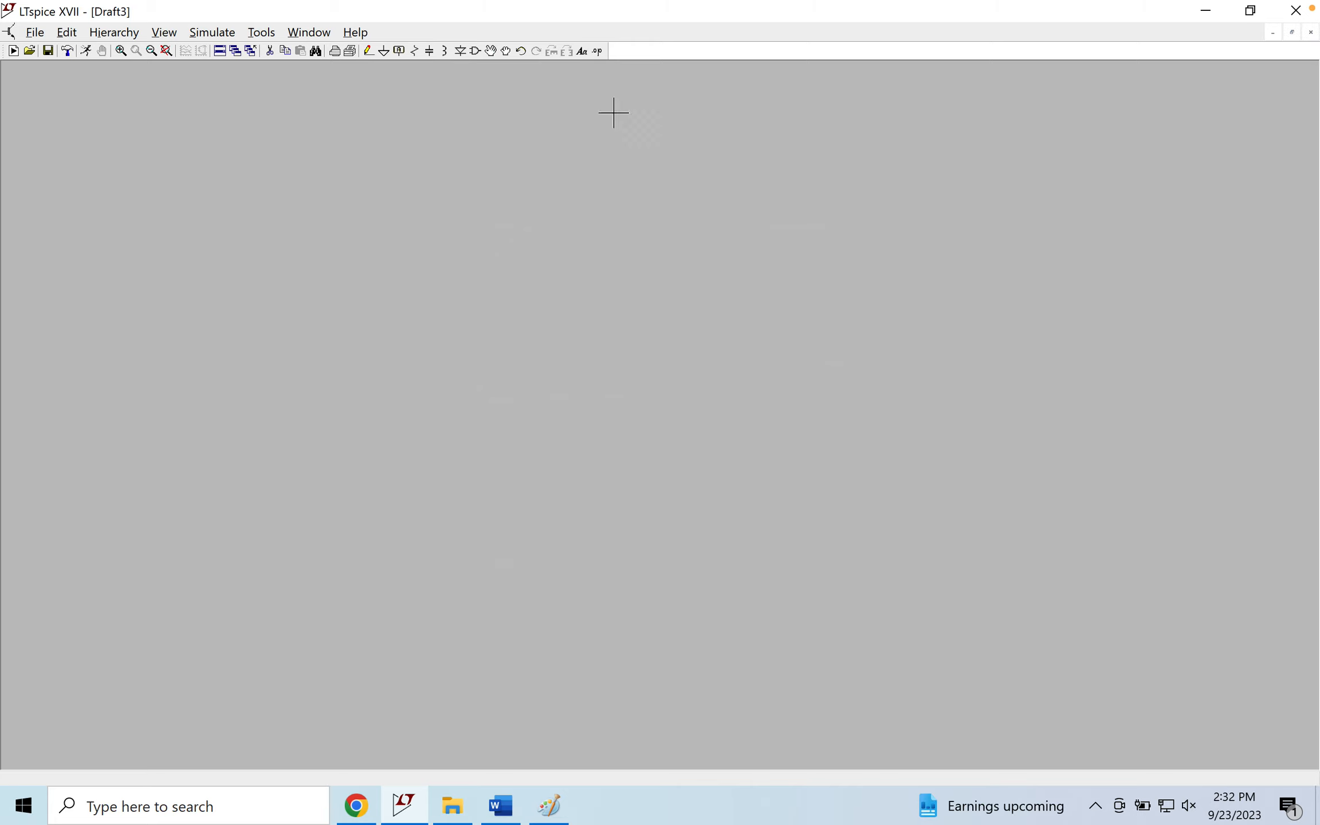
# Place a vertical diode in the empty schematic and delete it together with its overlapping duplicate
pyautogui.click(461, 53)
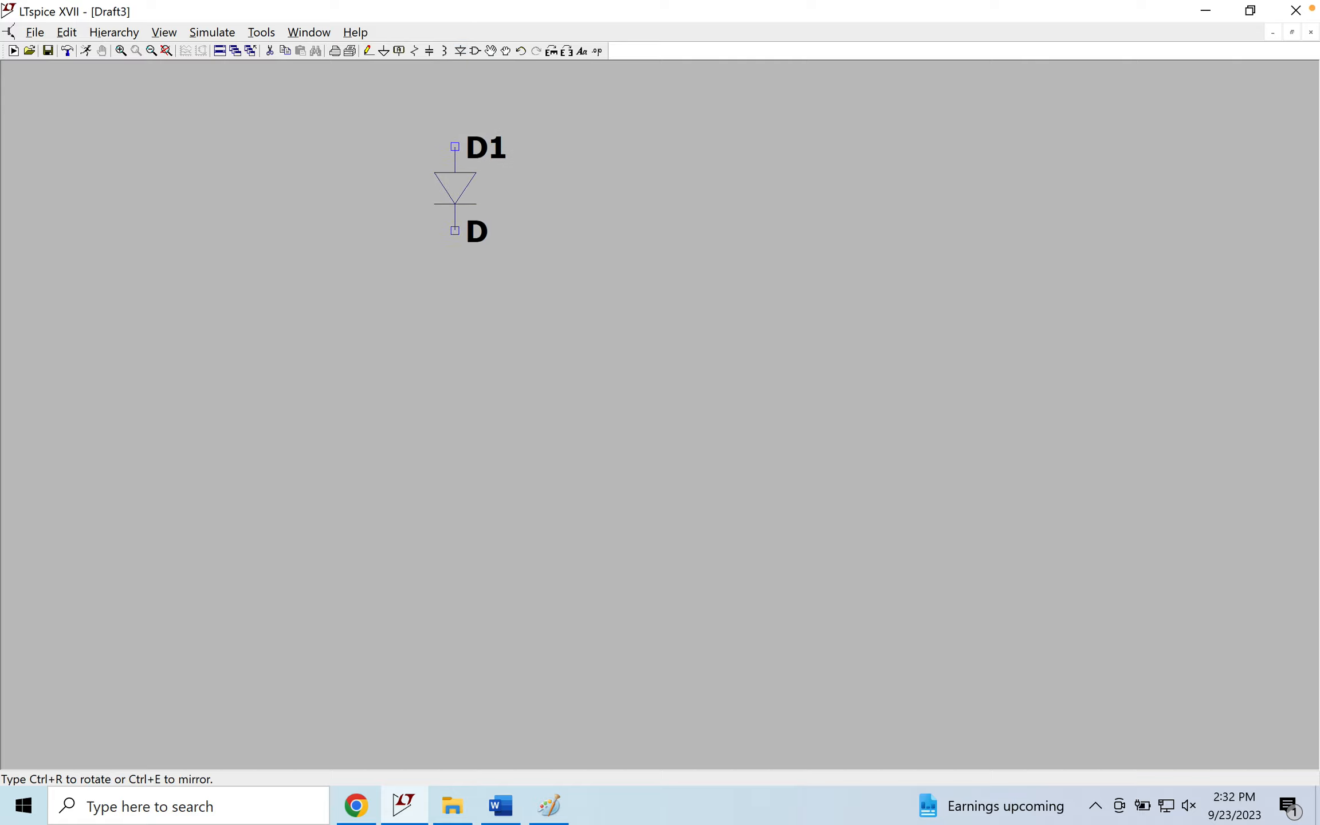
pyautogui.click(455, 189)
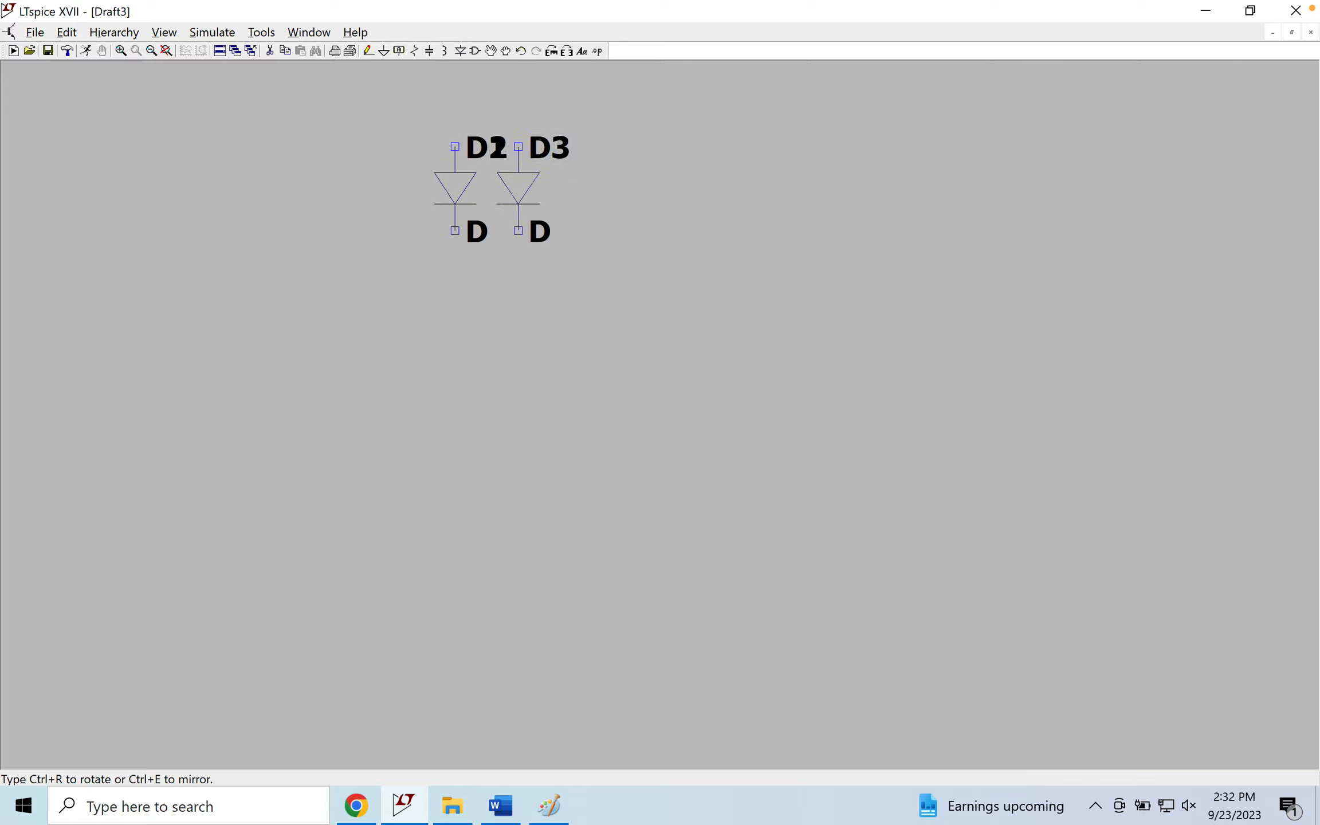
pyautogui.press('Escape')
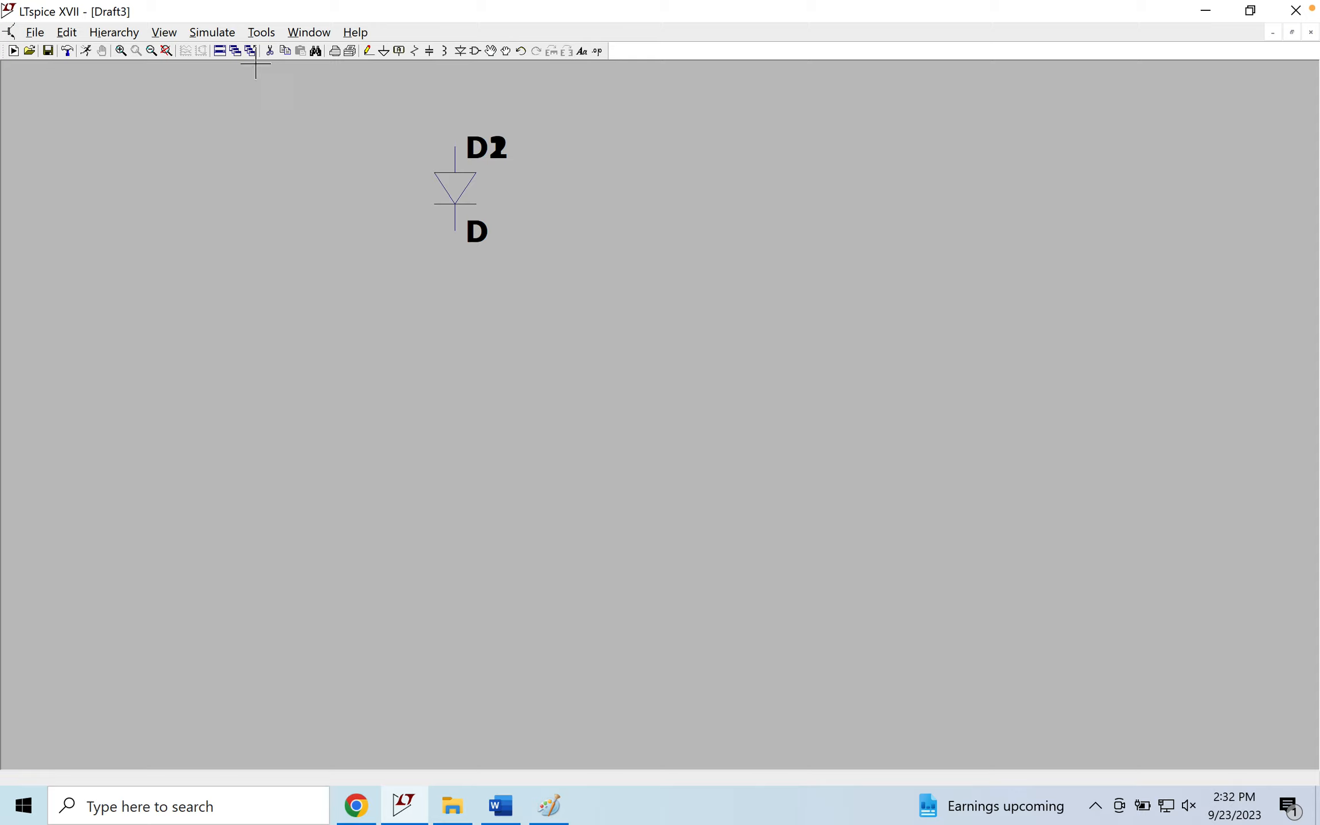
pyautogui.click(270, 50)
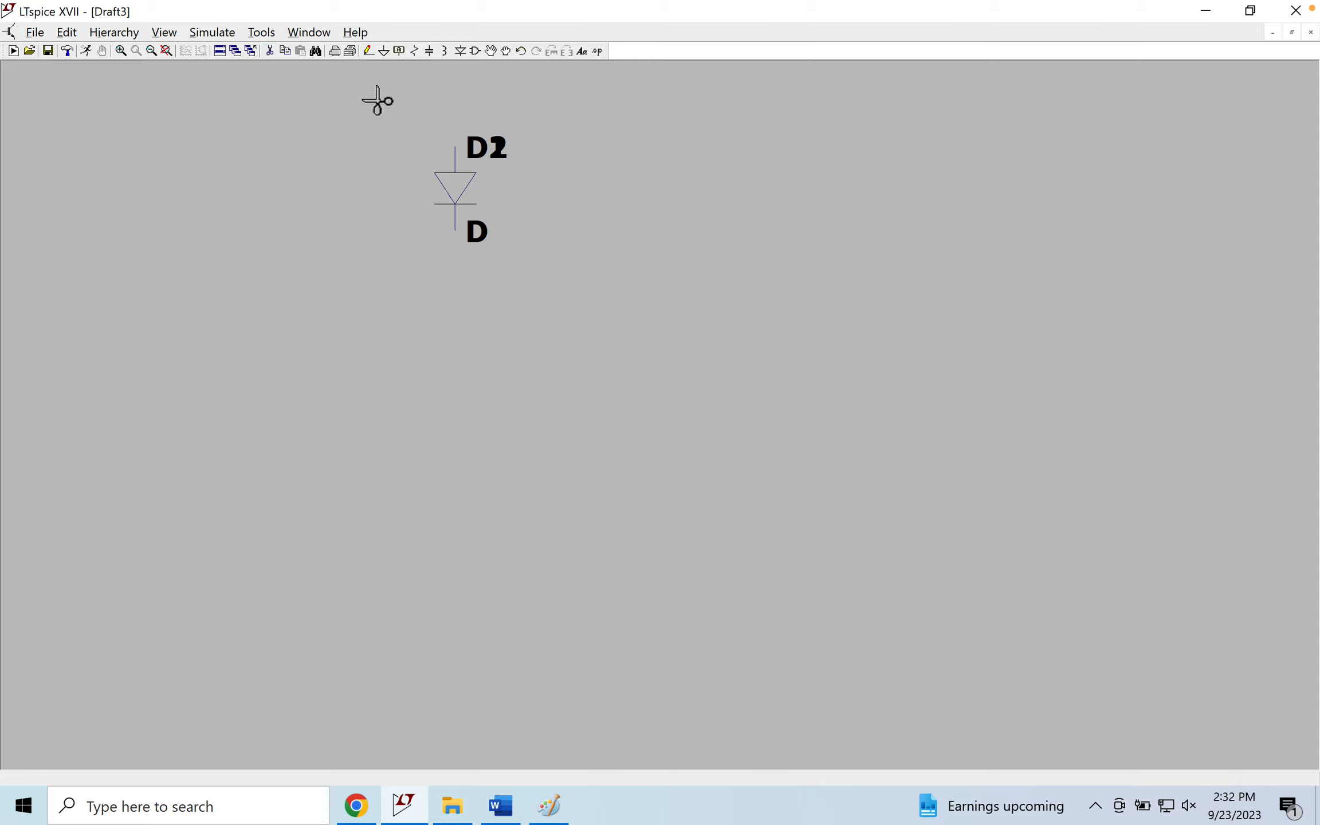
pyautogui.click(462, 186)
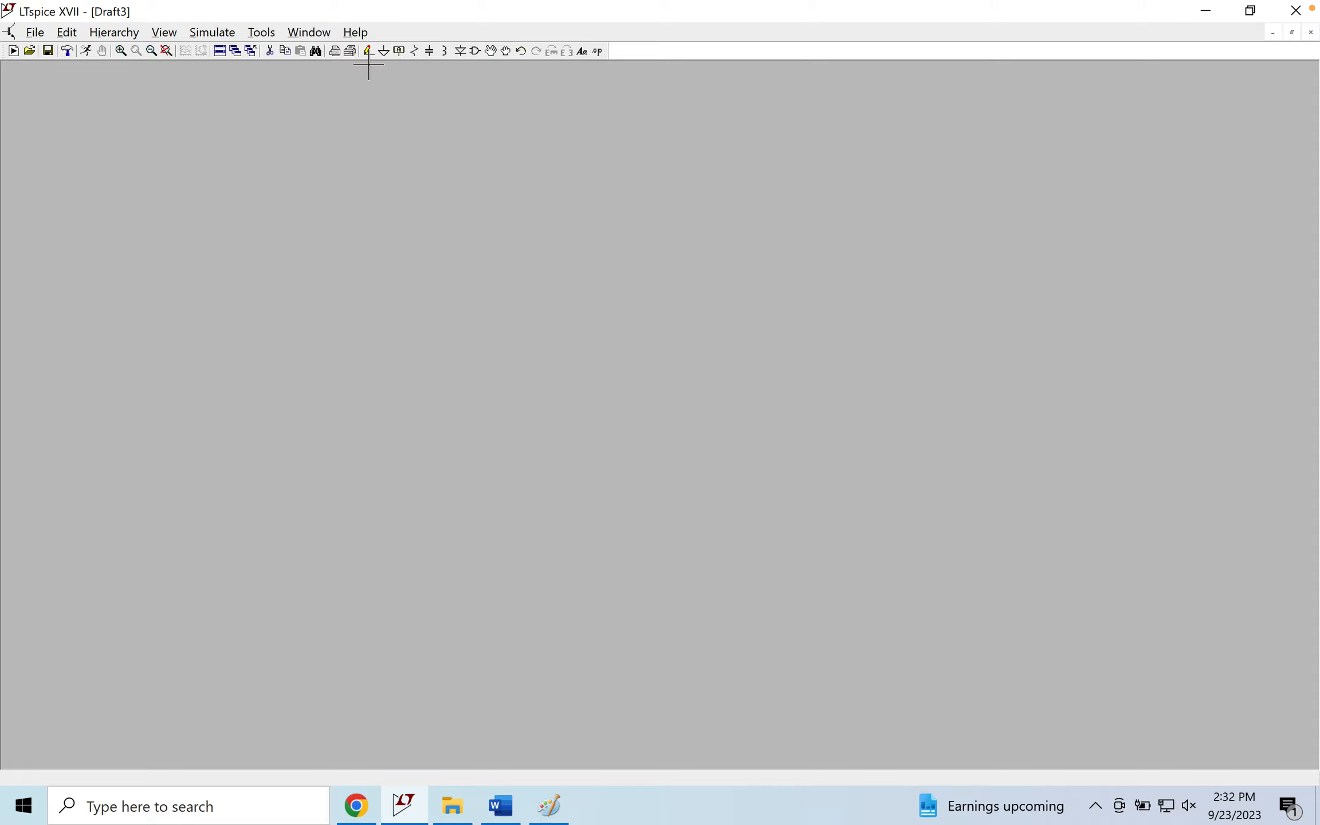
# Open the color preferences and set the schematic background to white (255, 255, 255)
pyautogui.click(268, 34)
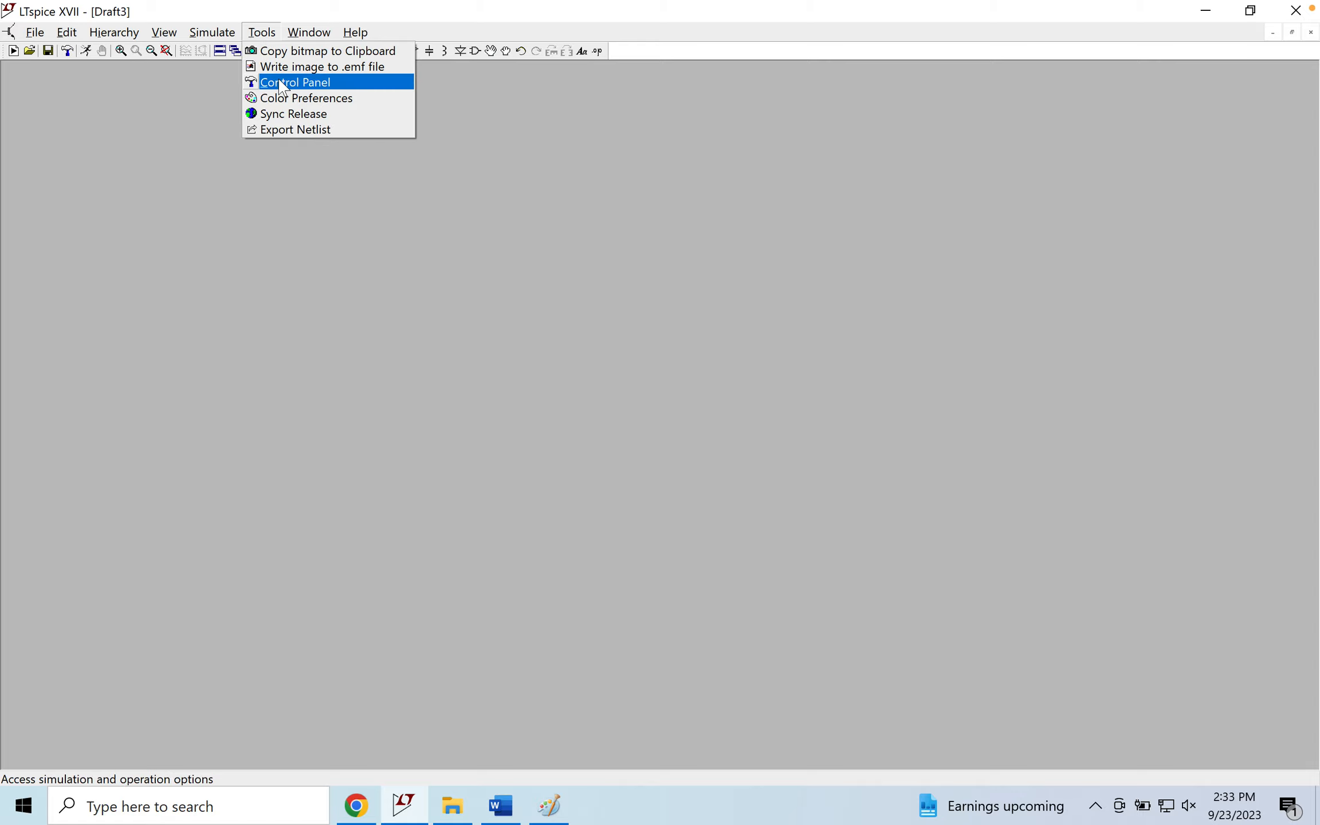
pyautogui.click(296, 103)
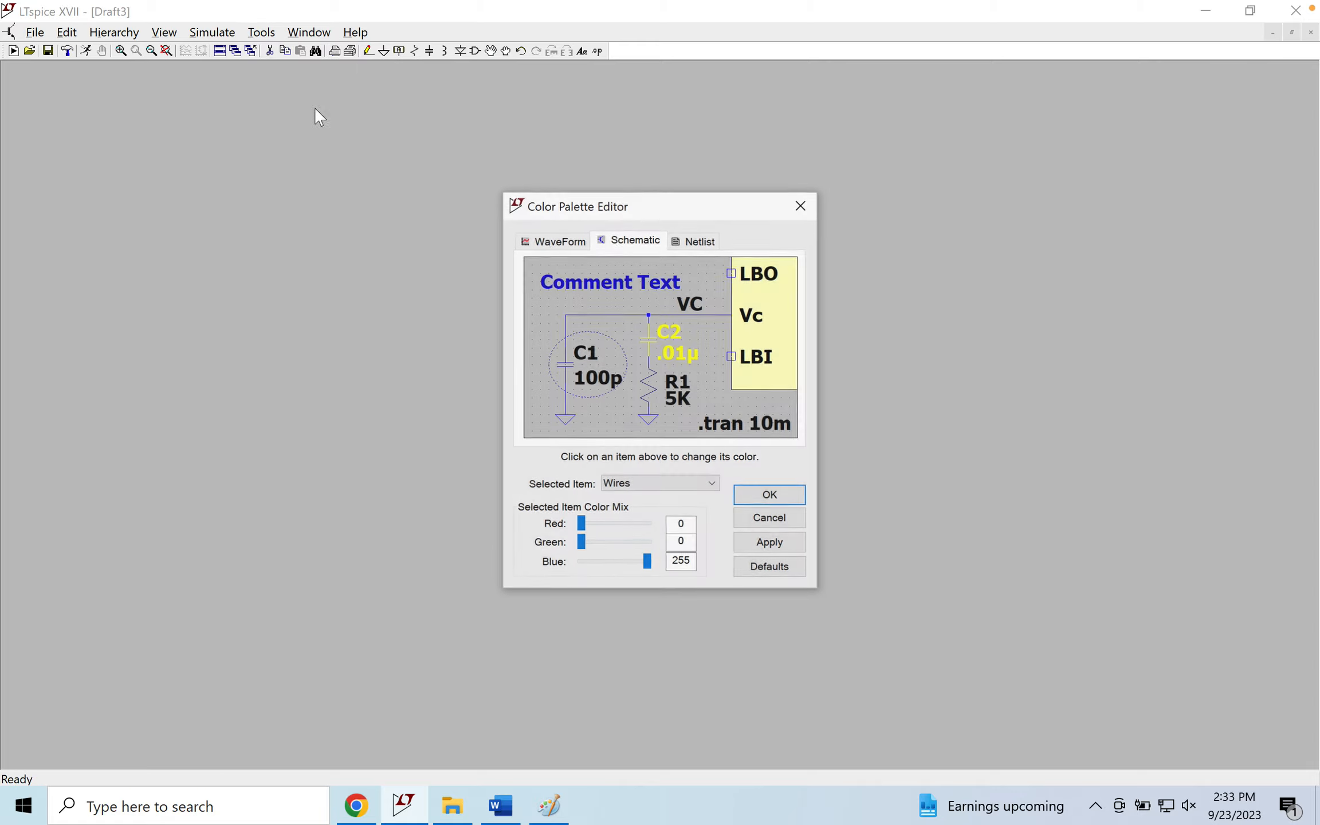
pyautogui.click(646, 487)
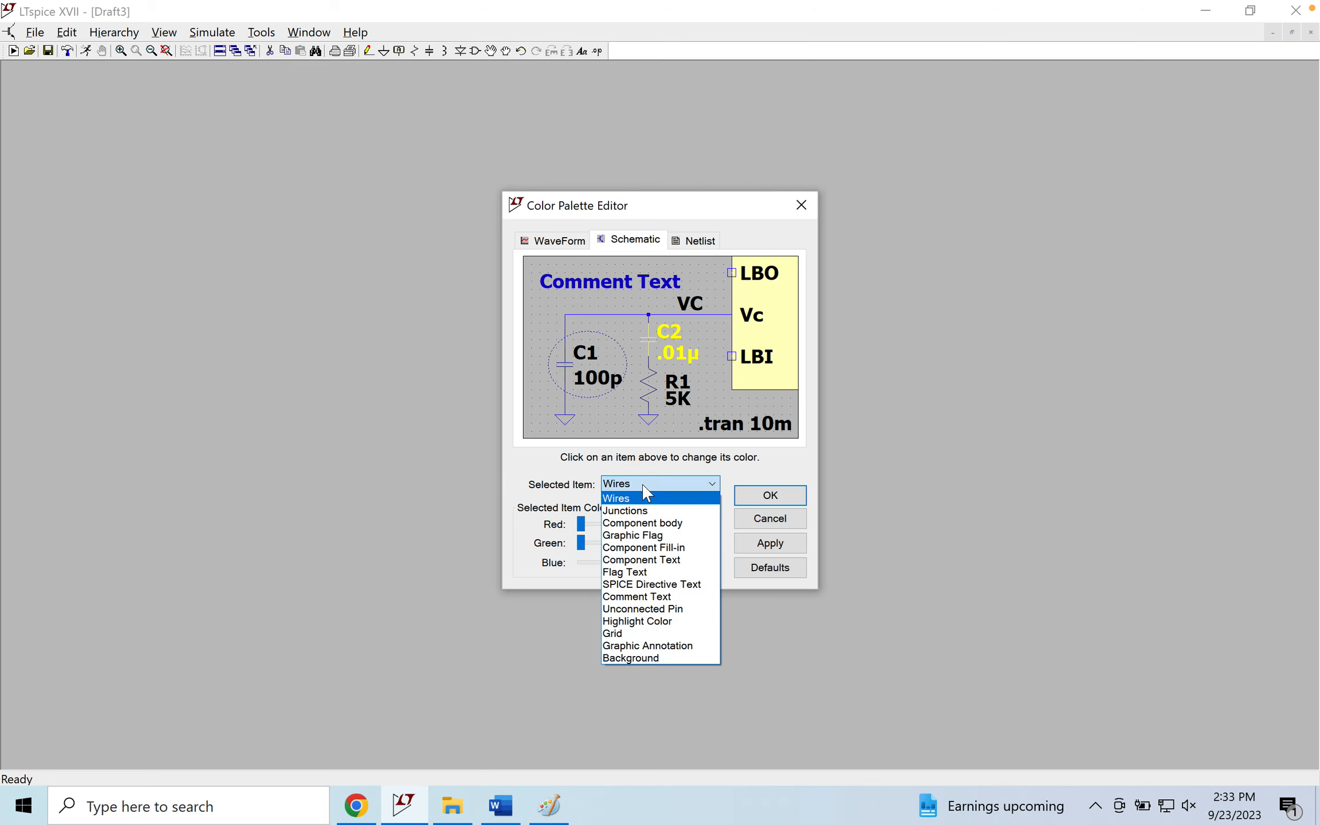
pyautogui.click(635, 657)
pyautogui.moveTo(631, 523); pyautogui.dragTo(661, 573)
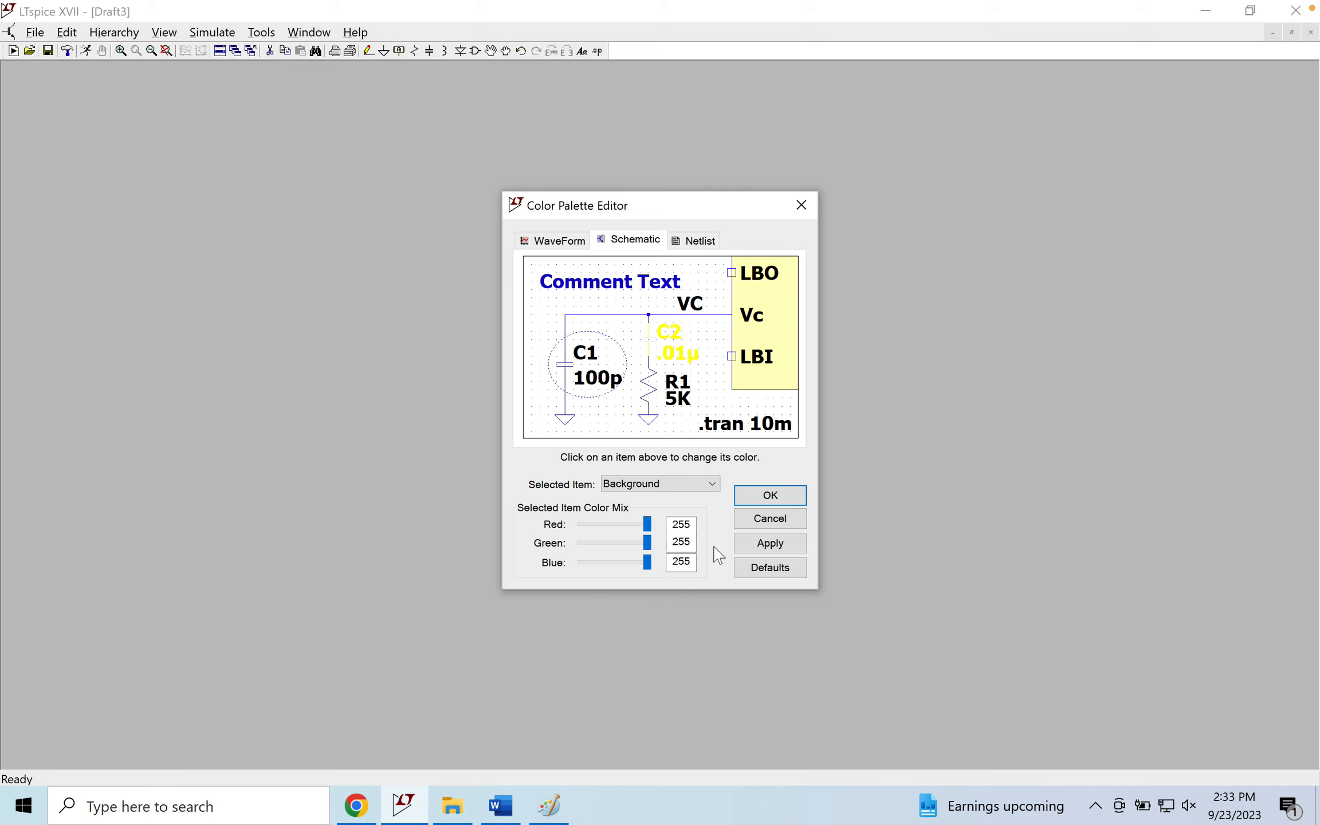
# Set the schematic wire color to red (255, 0, 0) and restore the default schematic colors
pyautogui.click(661, 485)
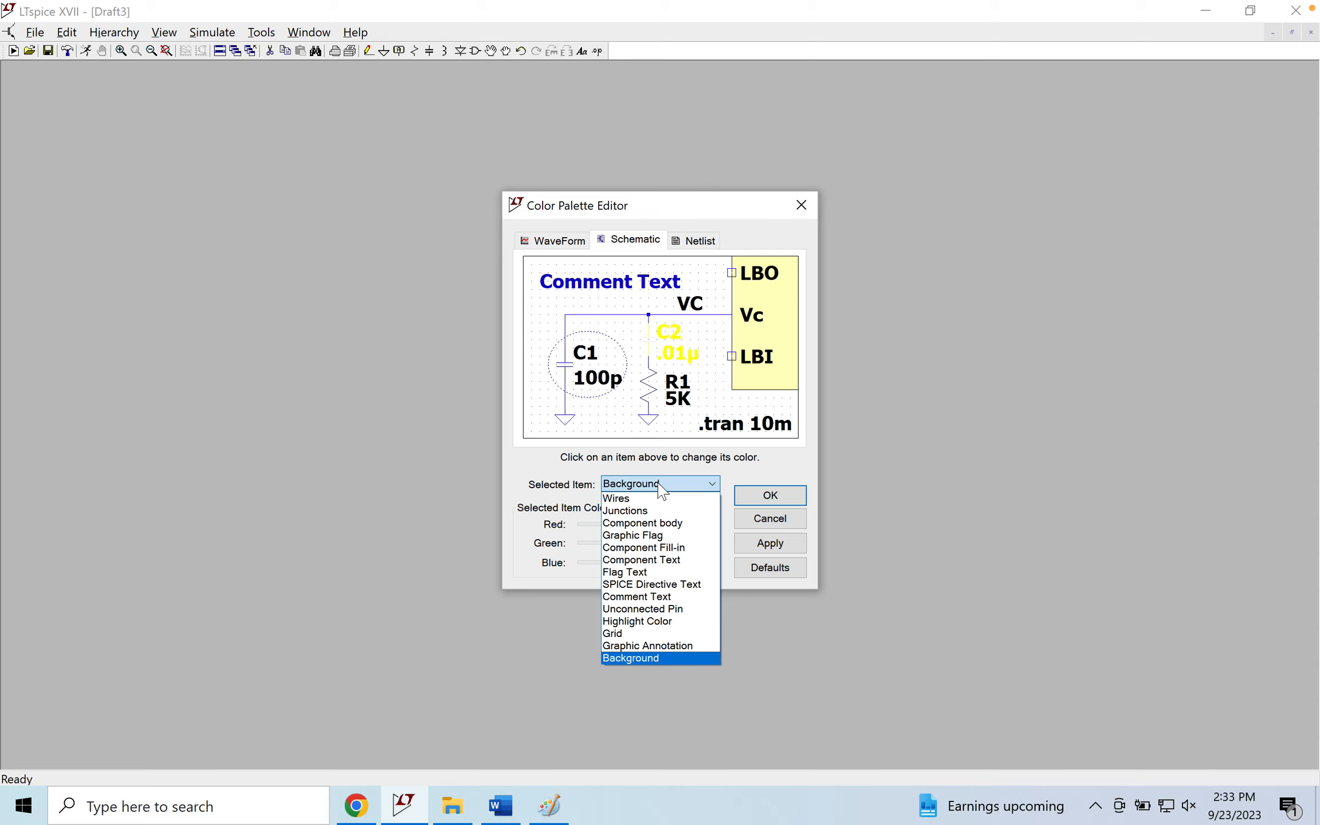
pyautogui.click(661, 498)
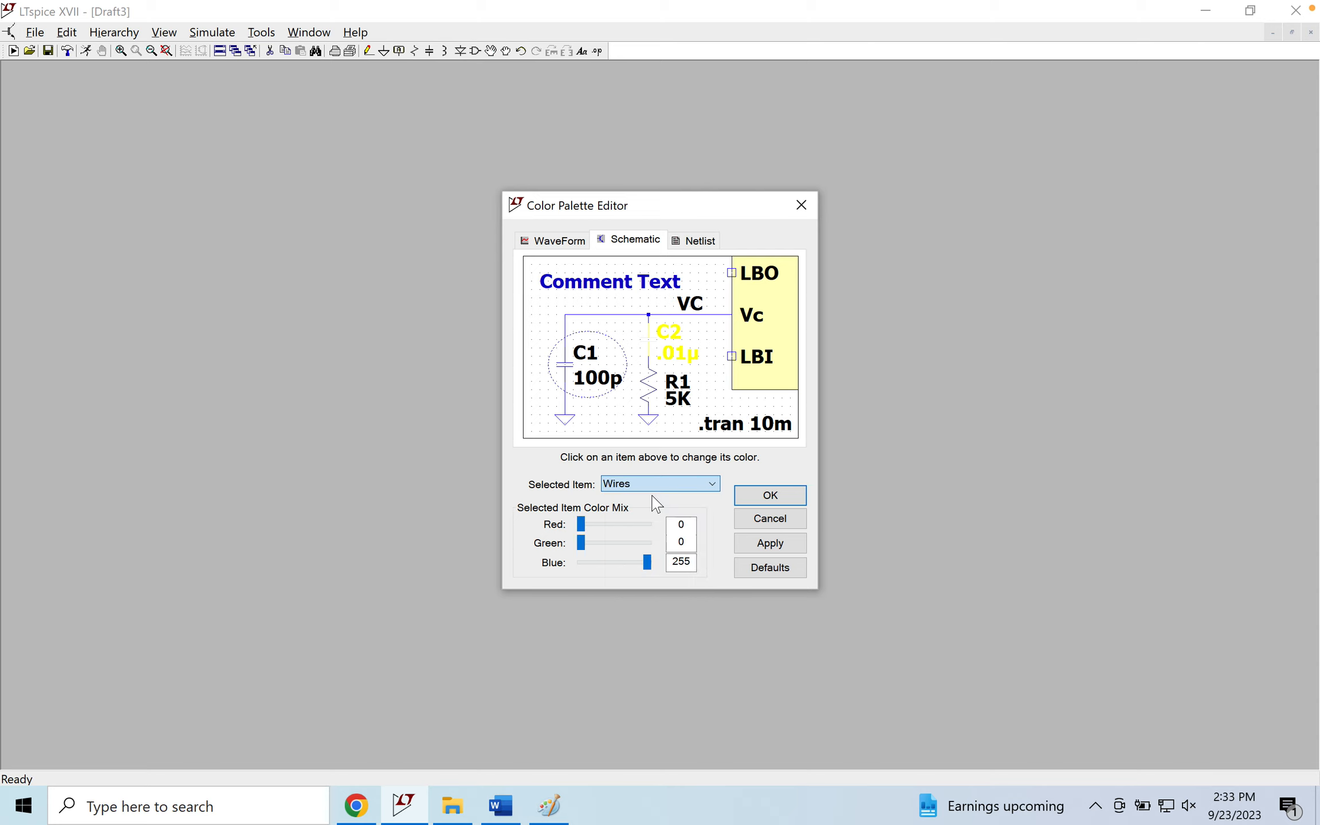
pyautogui.moveTo(581, 524); pyautogui.dragTo(572, 567)
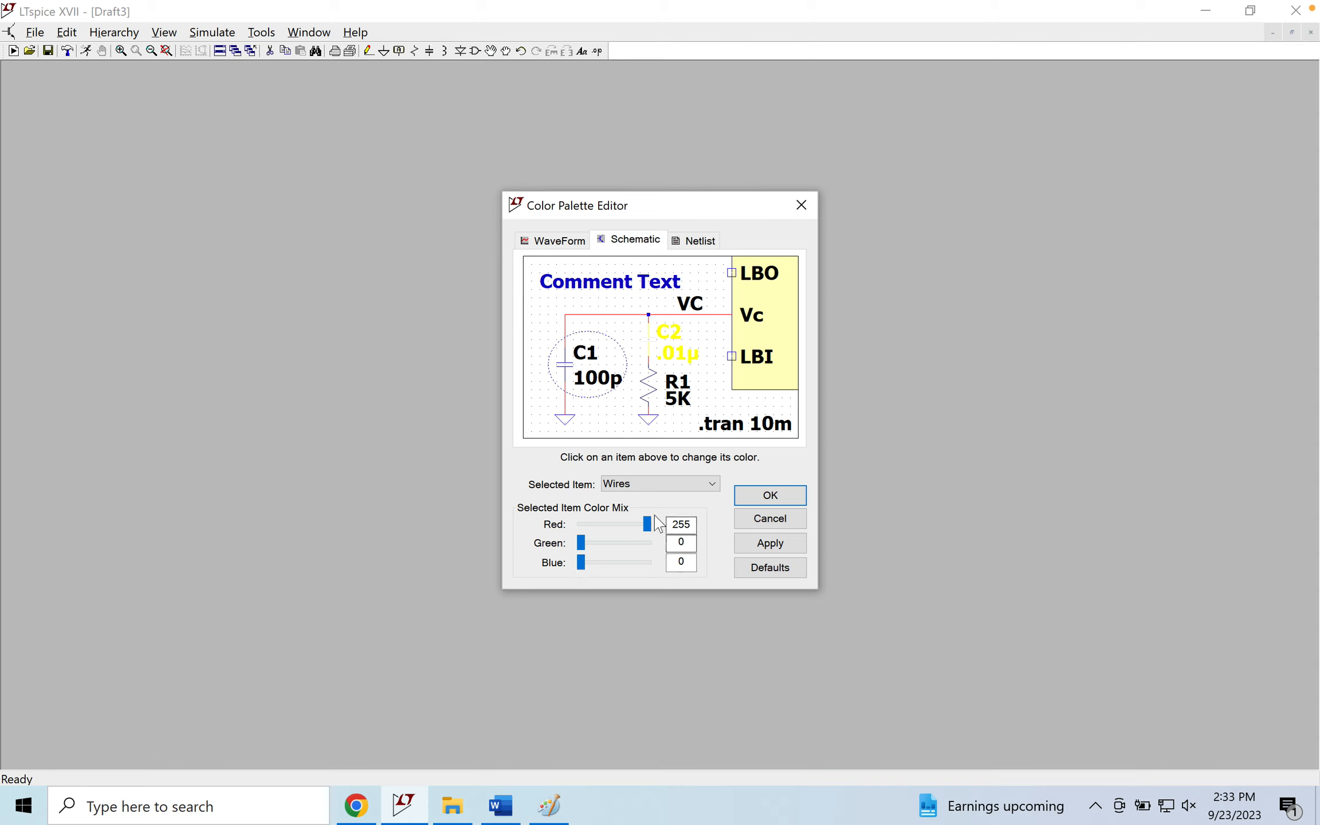
pyautogui.click(759, 573)
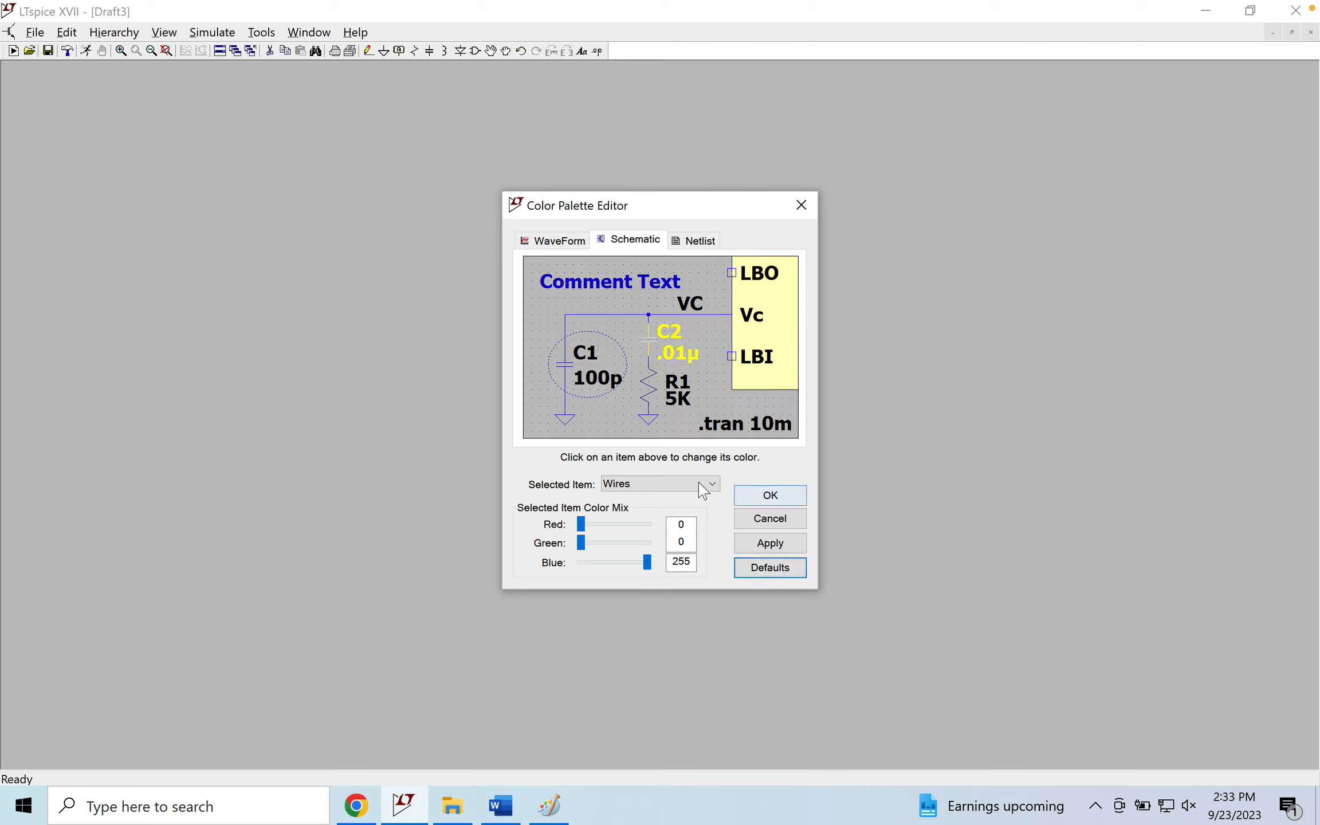
# Set the schematic's component body color to white (255, 255, 255)
pyautogui.click(678, 487)
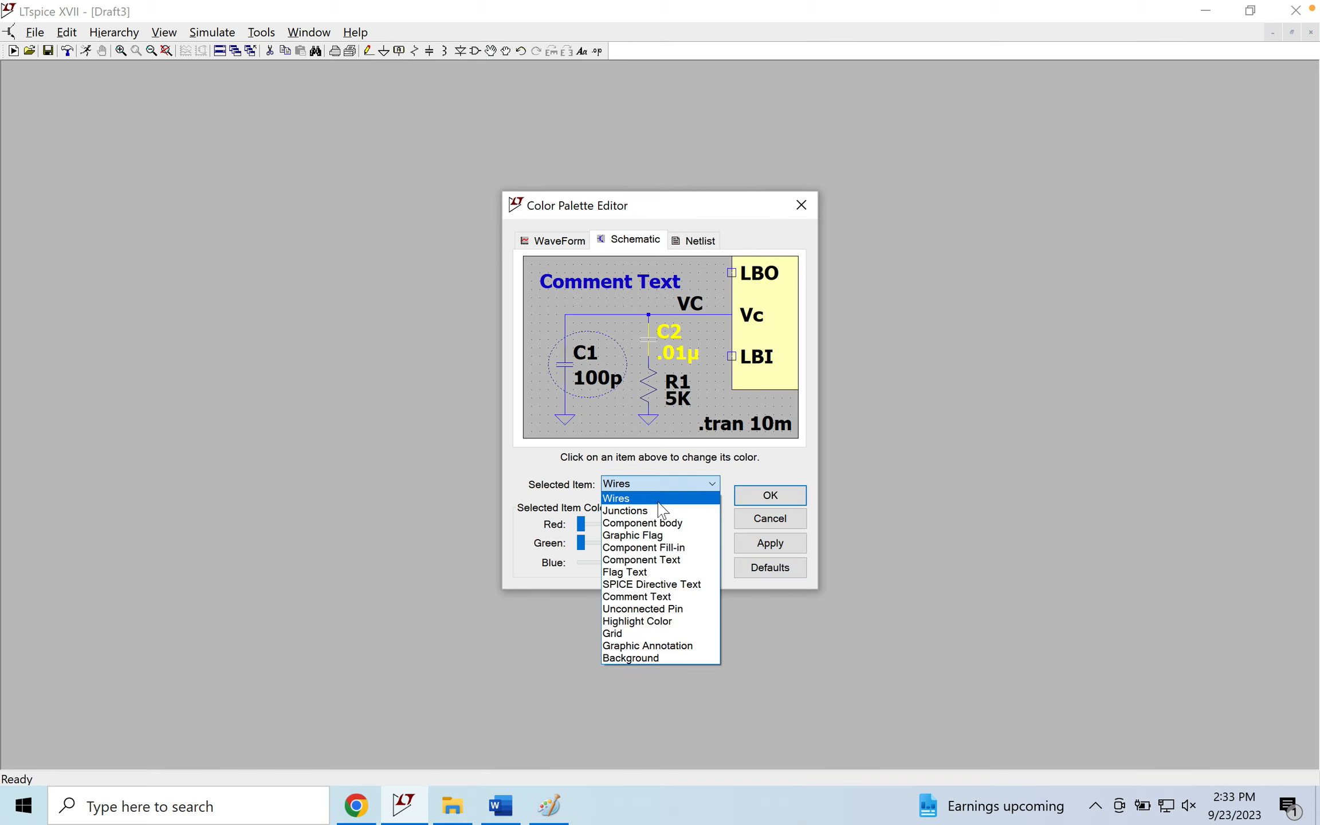
pyautogui.click(653, 523)
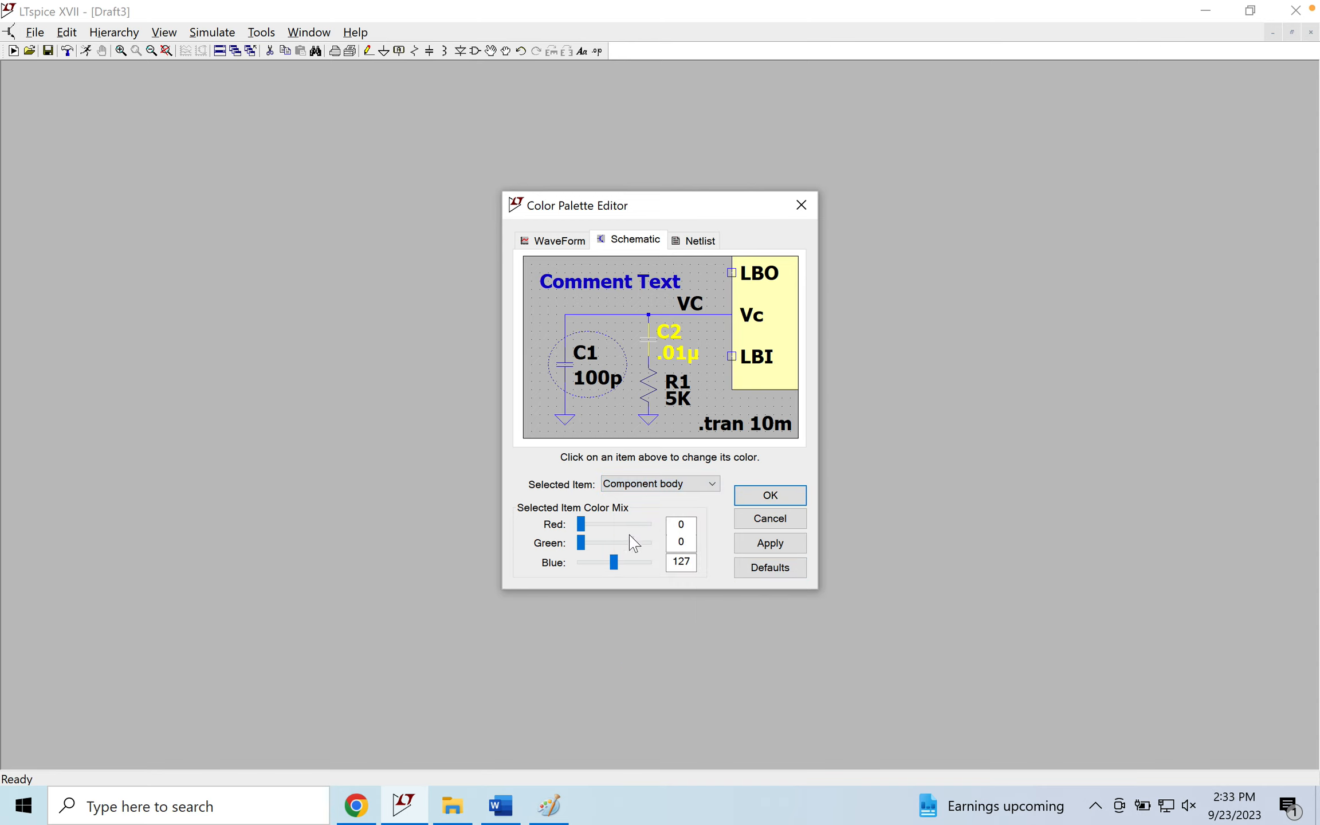
pyautogui.moveTo(580, 524); pyautogui.dragTo(657, 567)
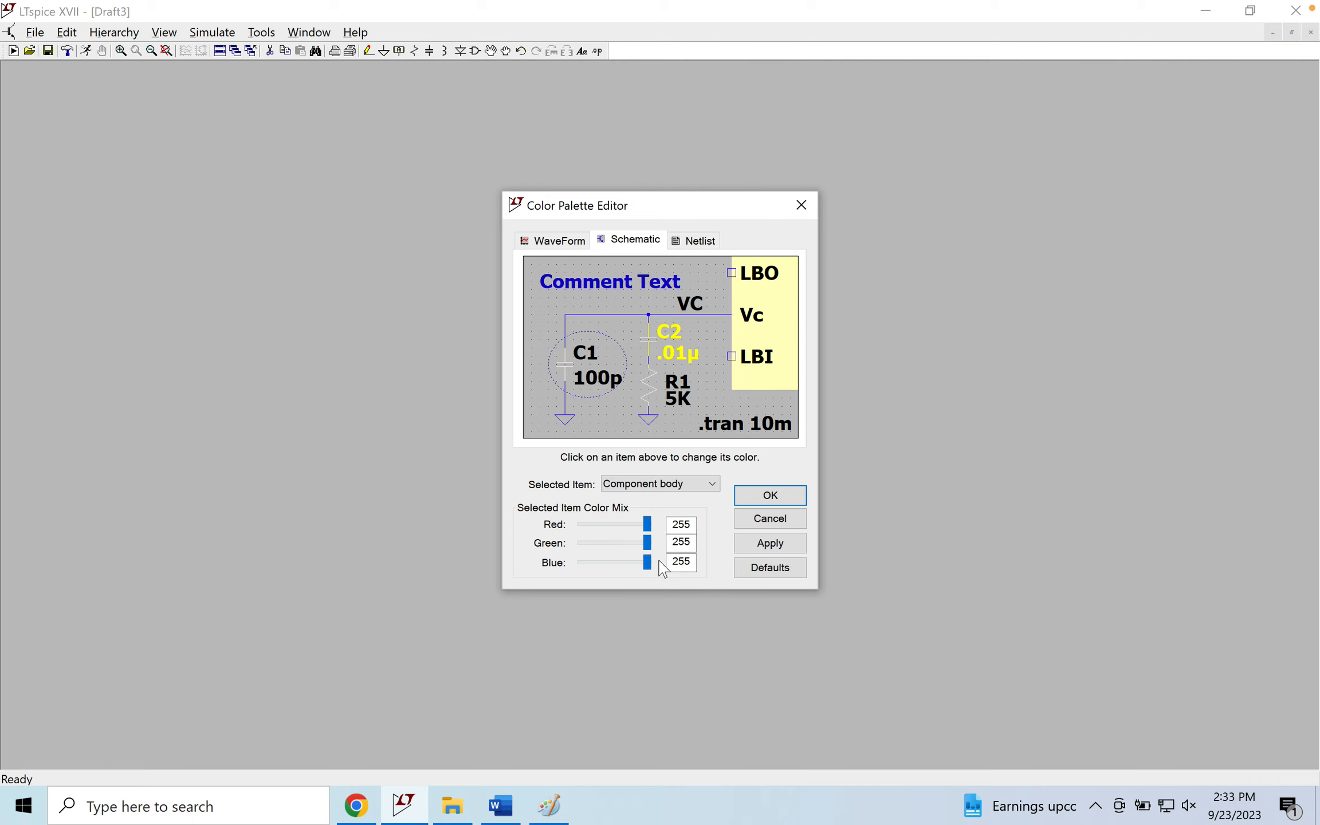
# Set the schematic grid color to white (255, 255, 255)
pyautogui.click(696, 488)
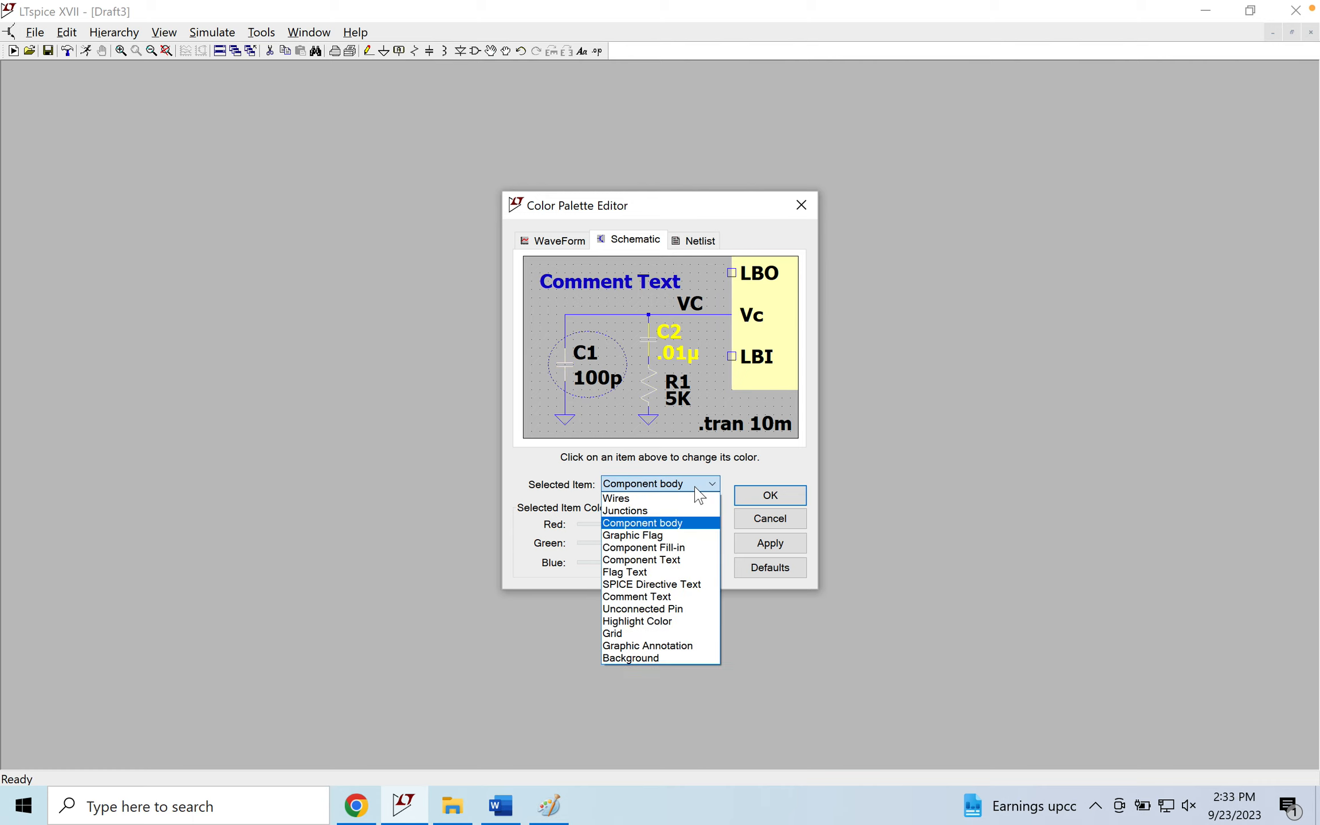
pyautogui.click(650, 633)
pyautogui.moveTo(580, 524); pyautogui.dragTo(673, 530)
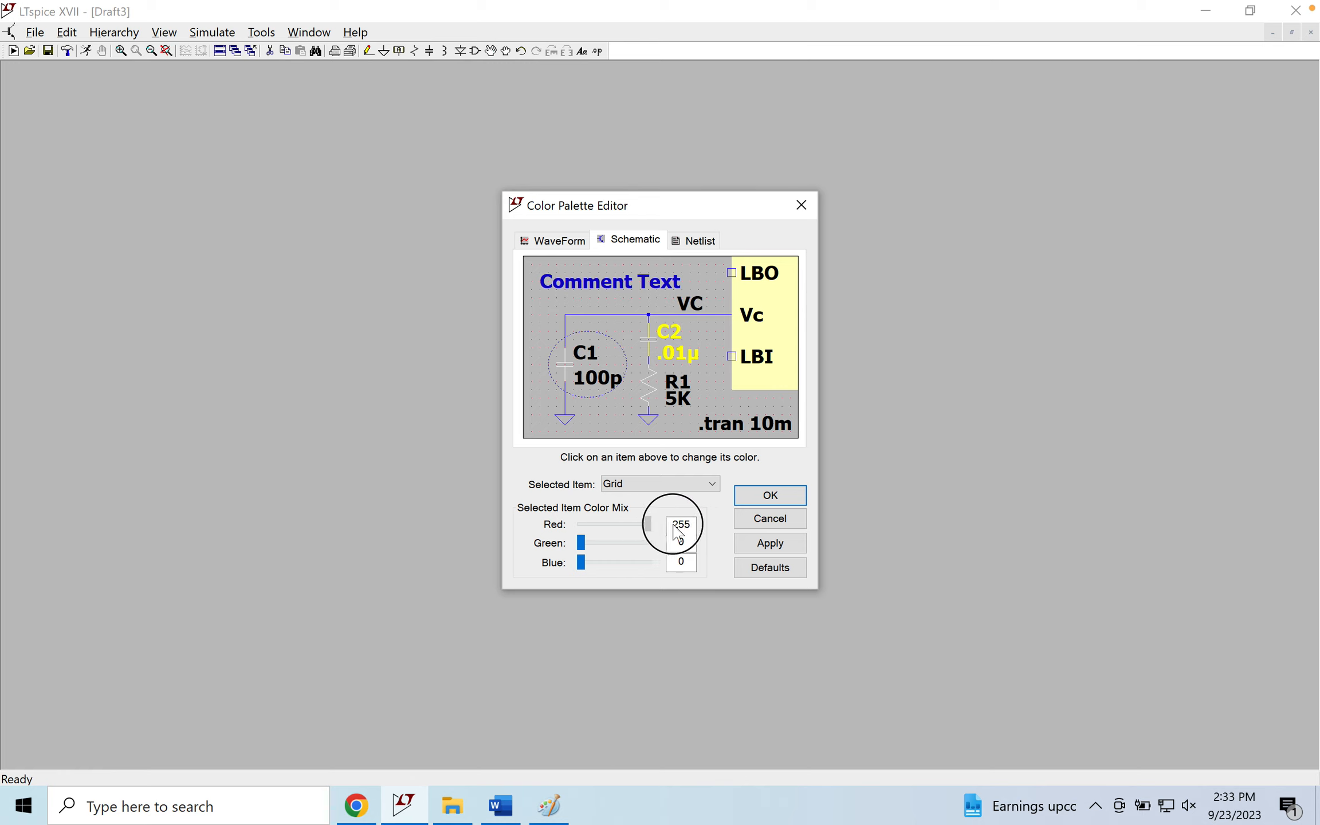
pyautogui.moveTo(583, 543); pyautogui.dragTo(669, 541)
pyautogui.moveTo(578, 567); pyautogui.dragTo(669, 567)
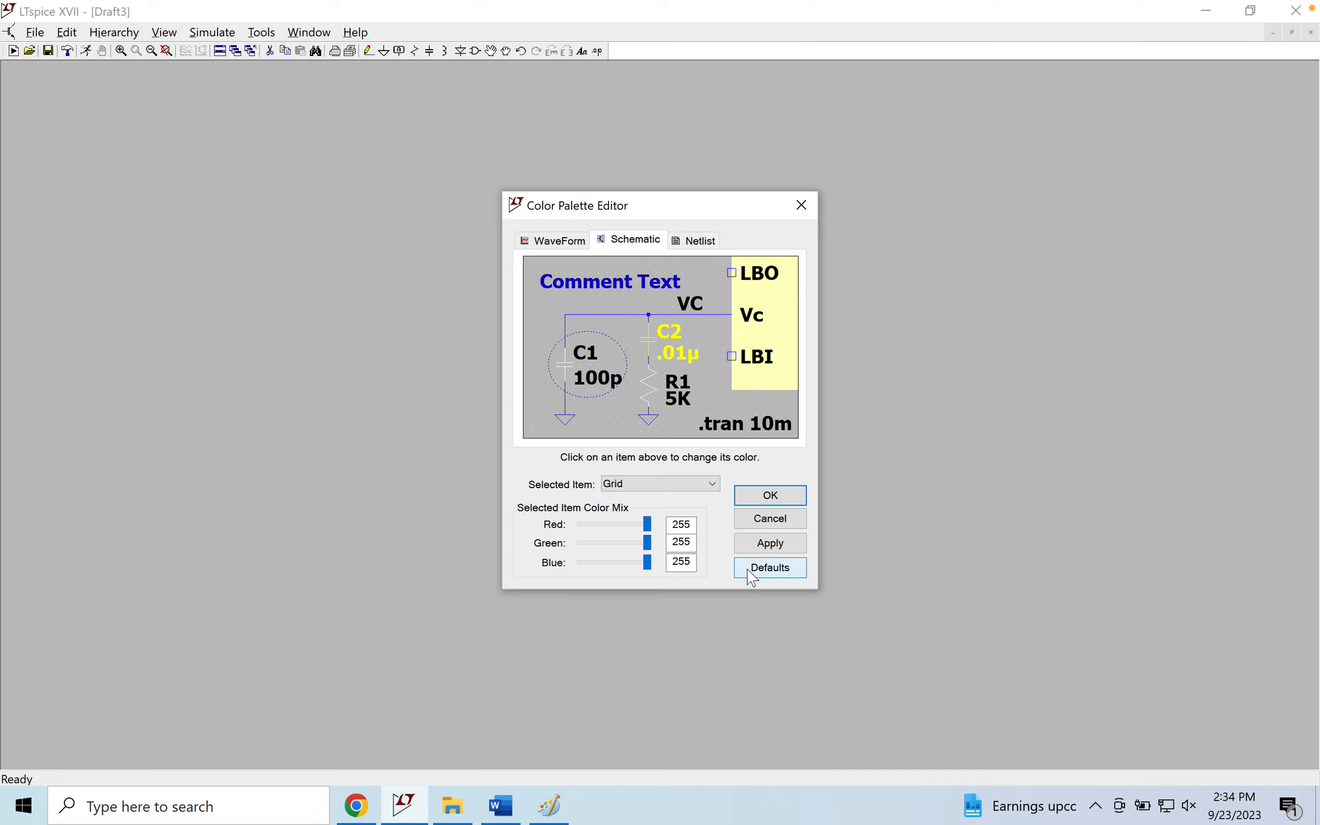
# Set the color of waveform trace V(1) to white (255, 255, 255)
pyautogui.click(556, 241)
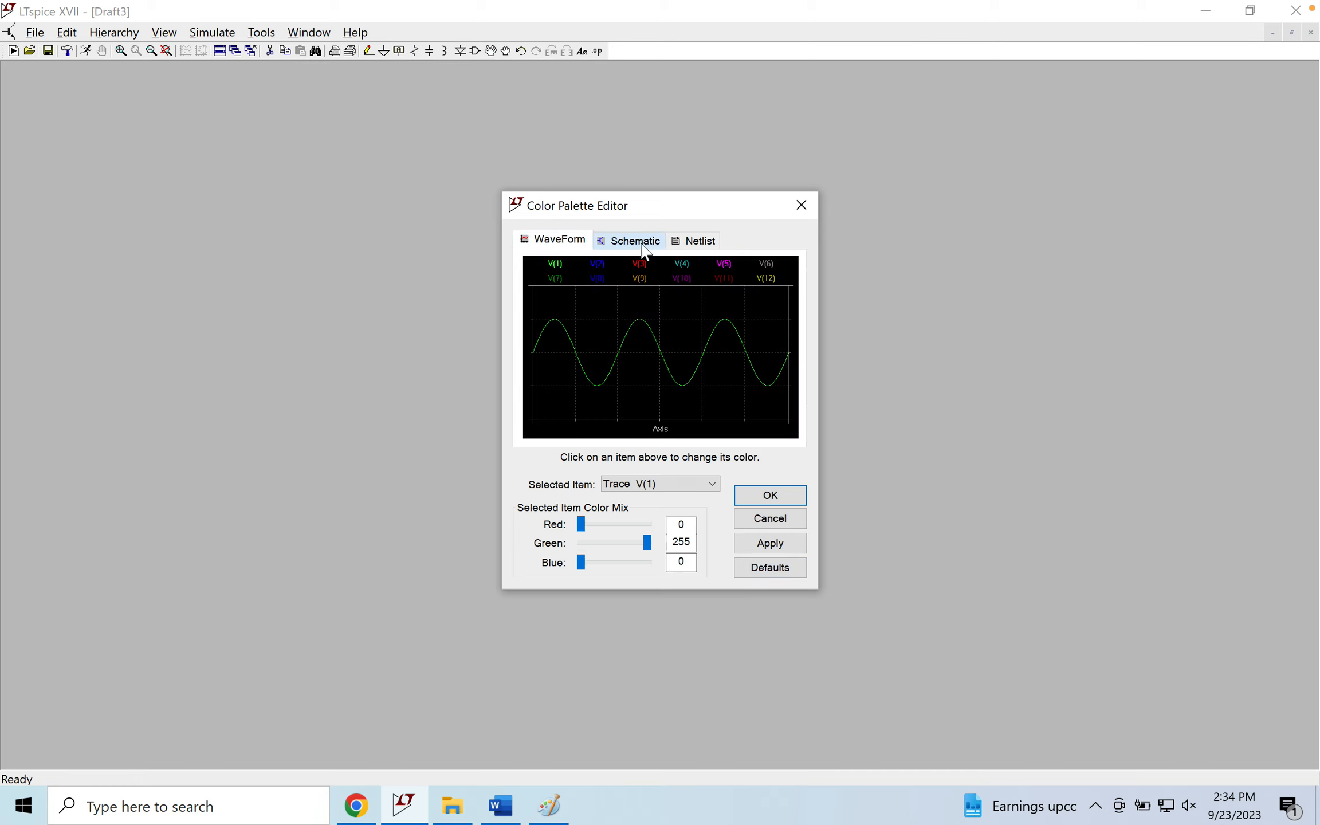
pyautogui.moveTo(580, 524); pyautogui.dragTo(651, 526)
pyautogui.moveTo(575, 562); pyautogui.dragTo(671, 562)
# Set the waveform background to near white with red 255, green 253 and blue 255
pyautogui.click(659, 483)
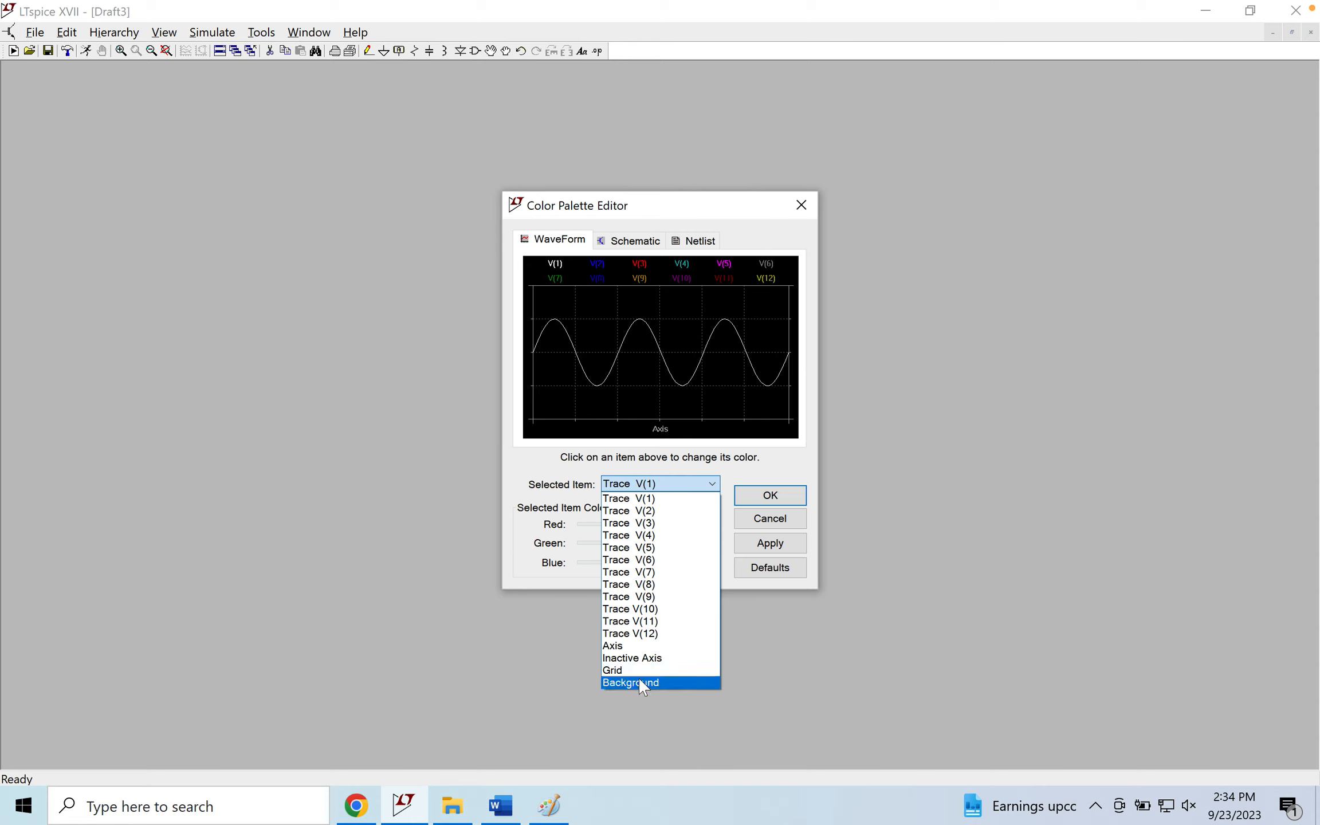
pyautogui.click(638, 678)
pyautogui.moveTo(580, 524); pyautogui.dragTo(671, 527)
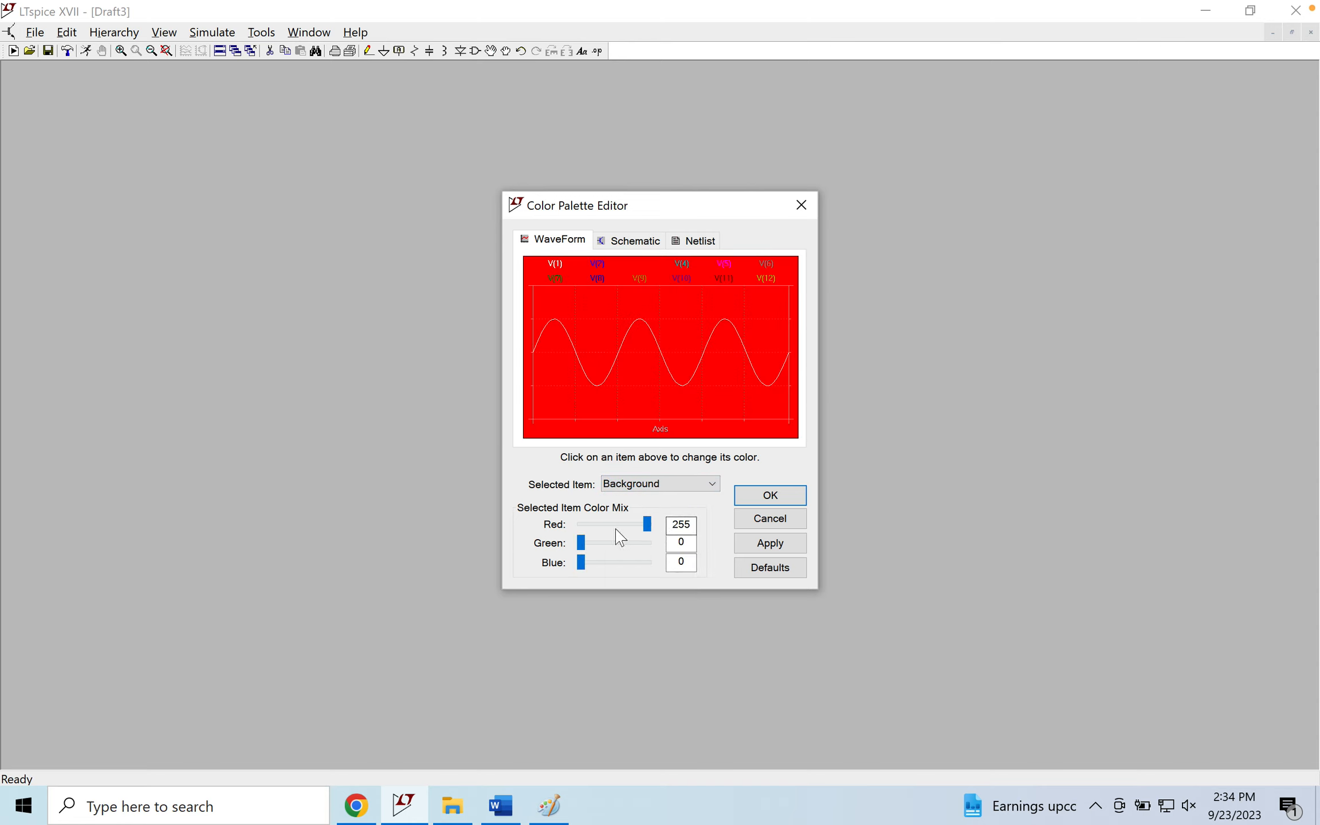
pyautogui.moveTo(580, 542); pyautogui.dragTo(682, 566)
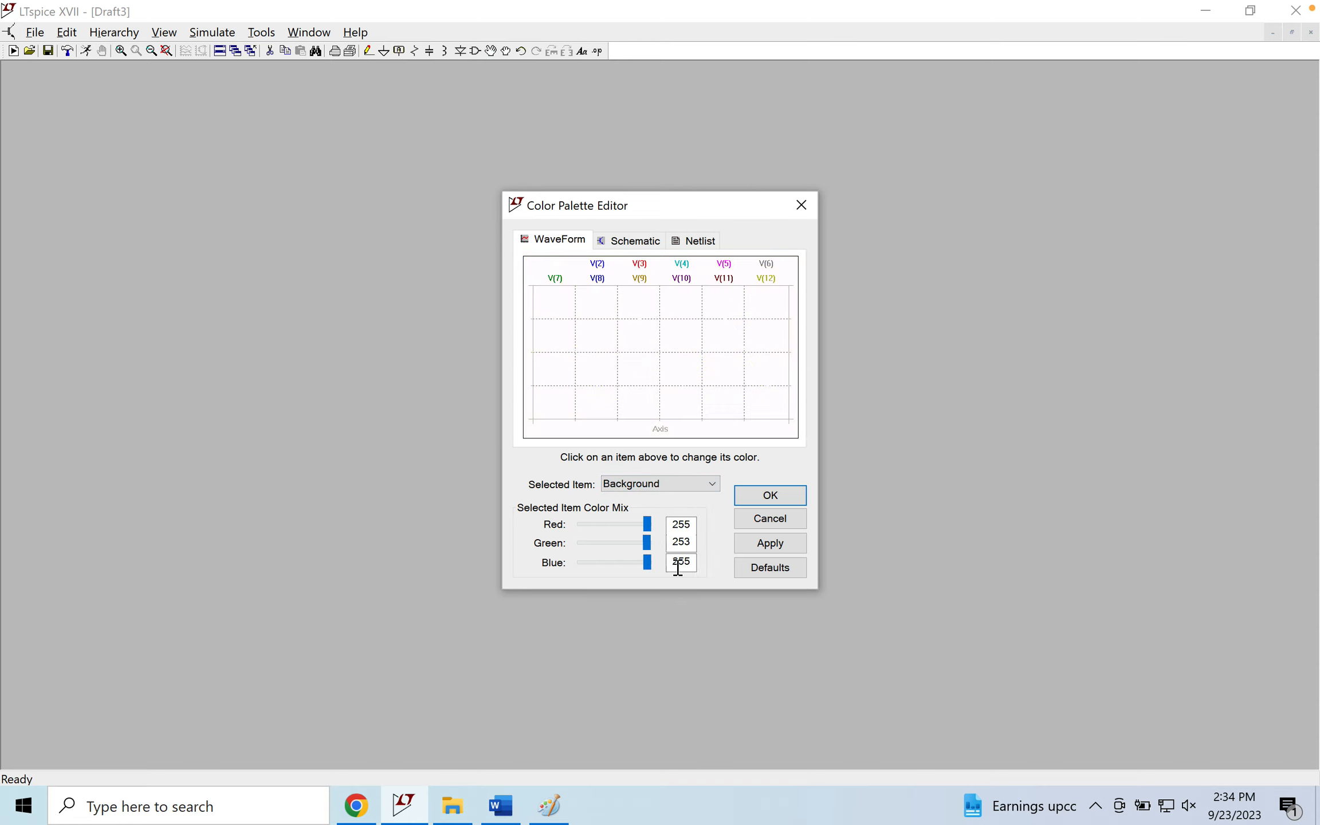
# Set the color of waveform trace V(1) to black (0, 0, 0)
pyautogui.click(639, 487)
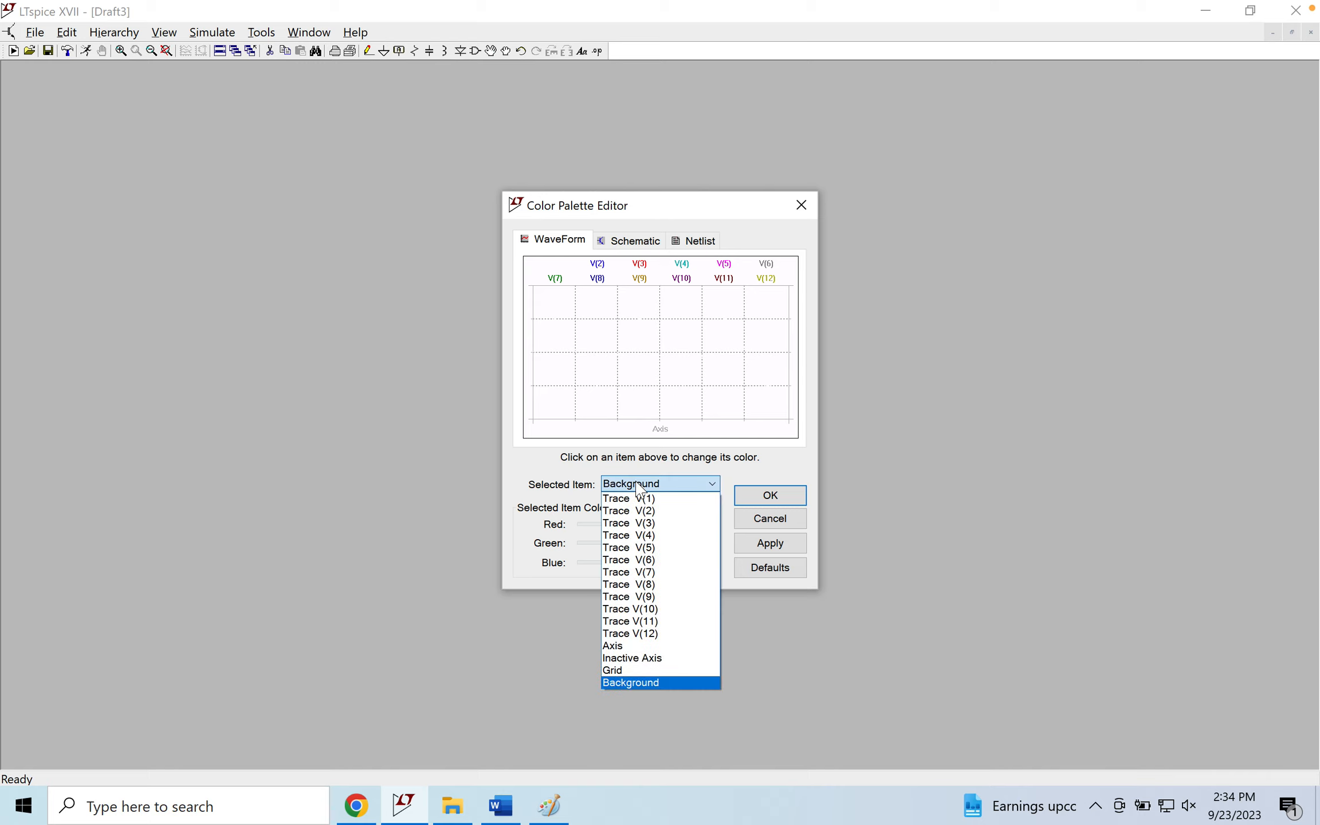
pyautogui.click(629, 504)
pyautogui.moveTo(649, 525); pyautogui.dragTo(561, 524)
pyautogui.moveTo(646, 543); pyautogui.dragTo(532, 550)
pyautogui.moveTo(646, 562); pyautogui.dragTo(534, 571)
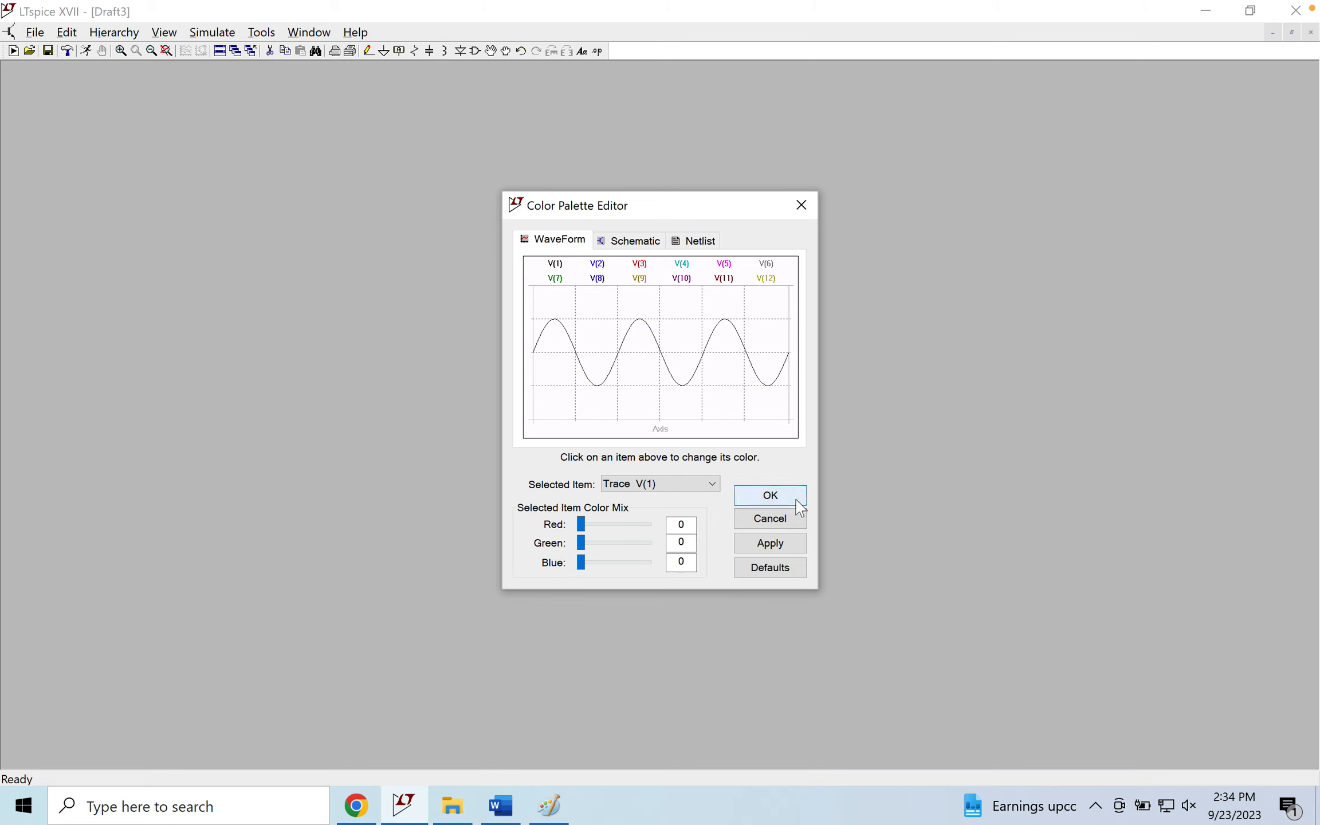
# Restore the default waveform colors and accept the color palette settings
pyautogui.click(773, 567)
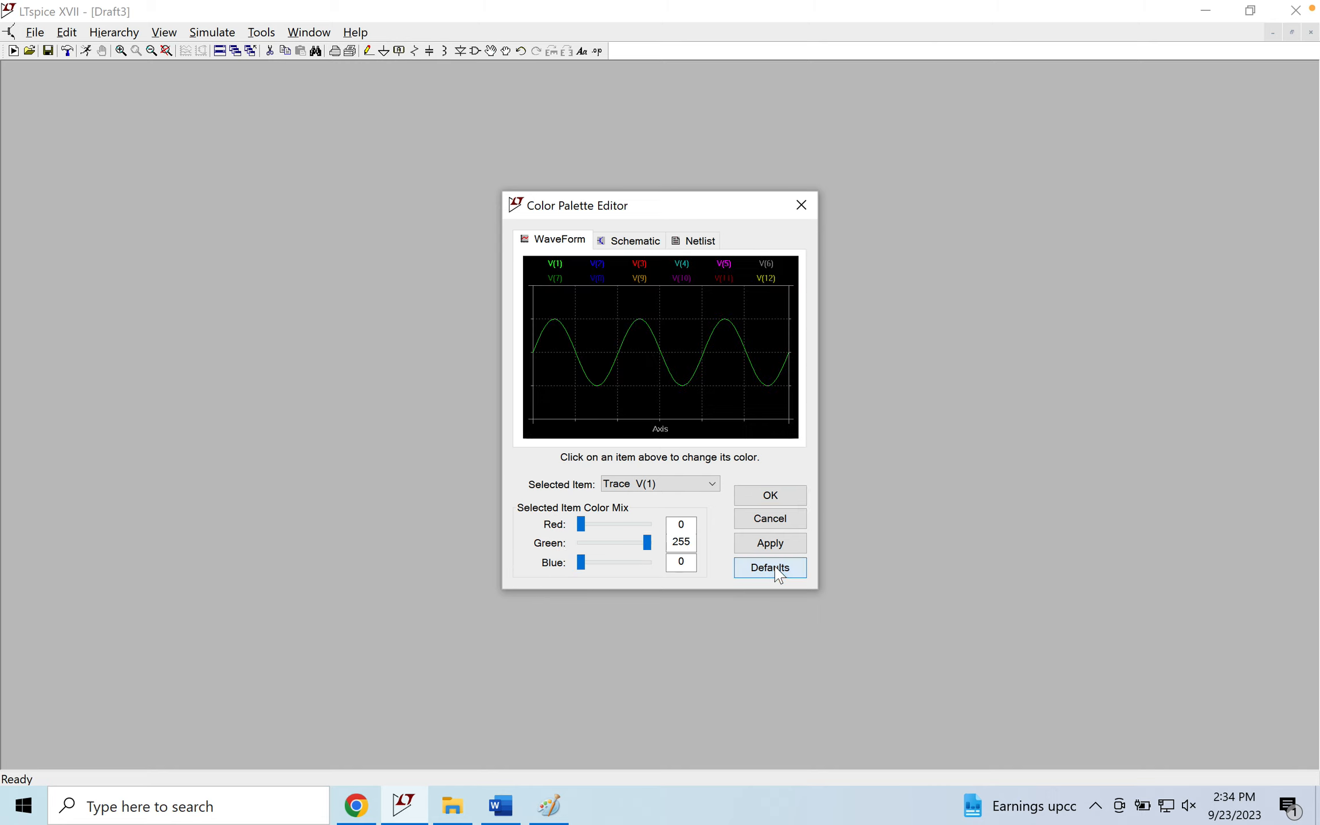
pyautogui.click(771, 496)
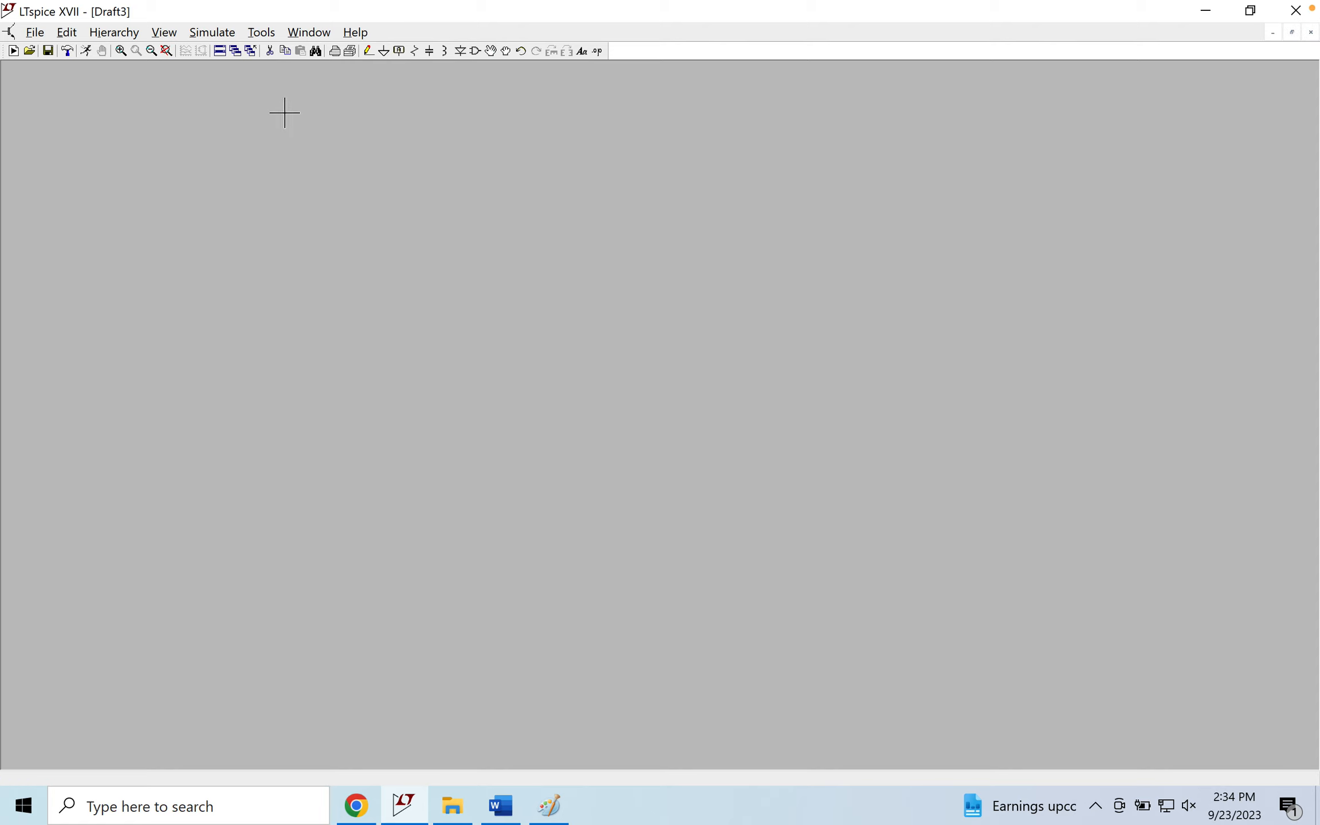
# Open the Control Panel and set the default integration method in the SPICE settings to Gear
pyautogui.click(261, 32)
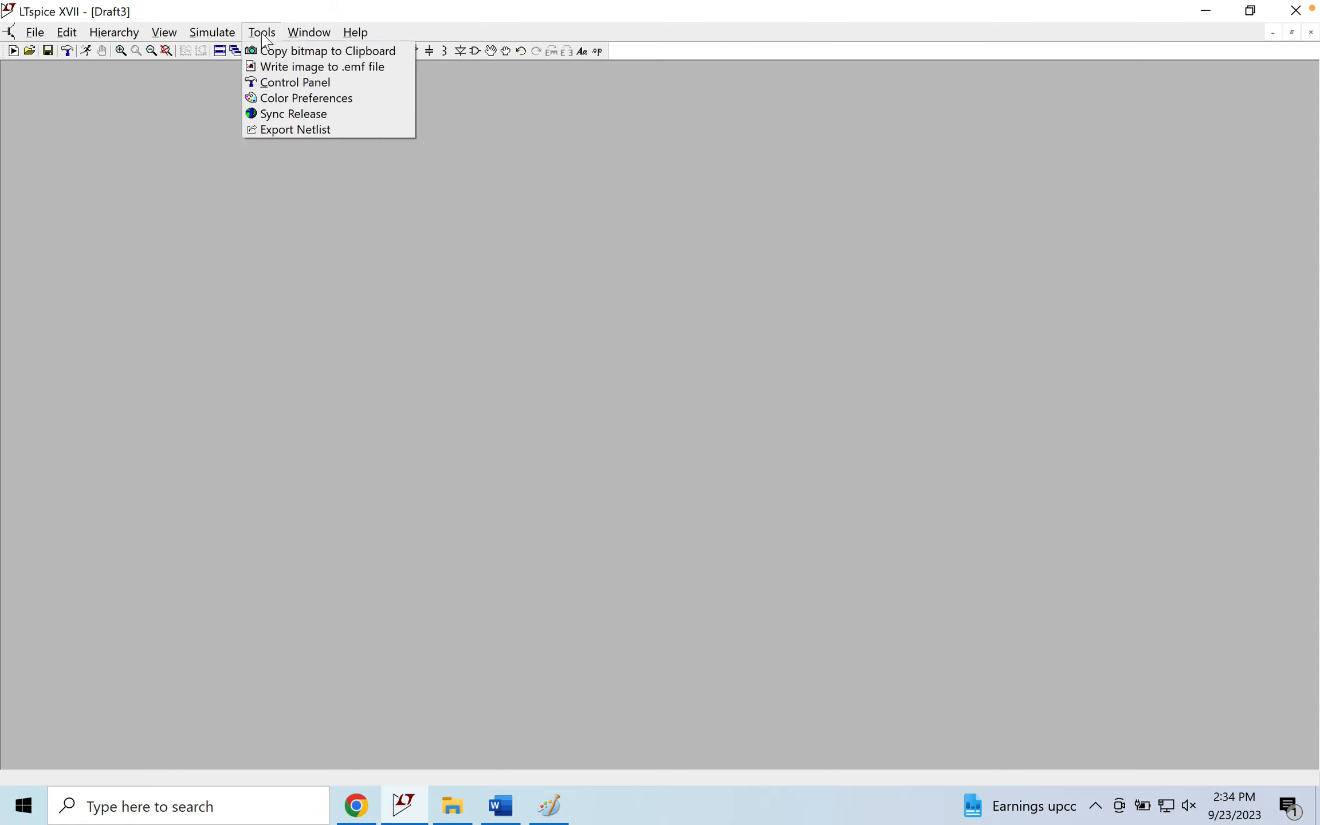
pyautogui.click(286, 82)
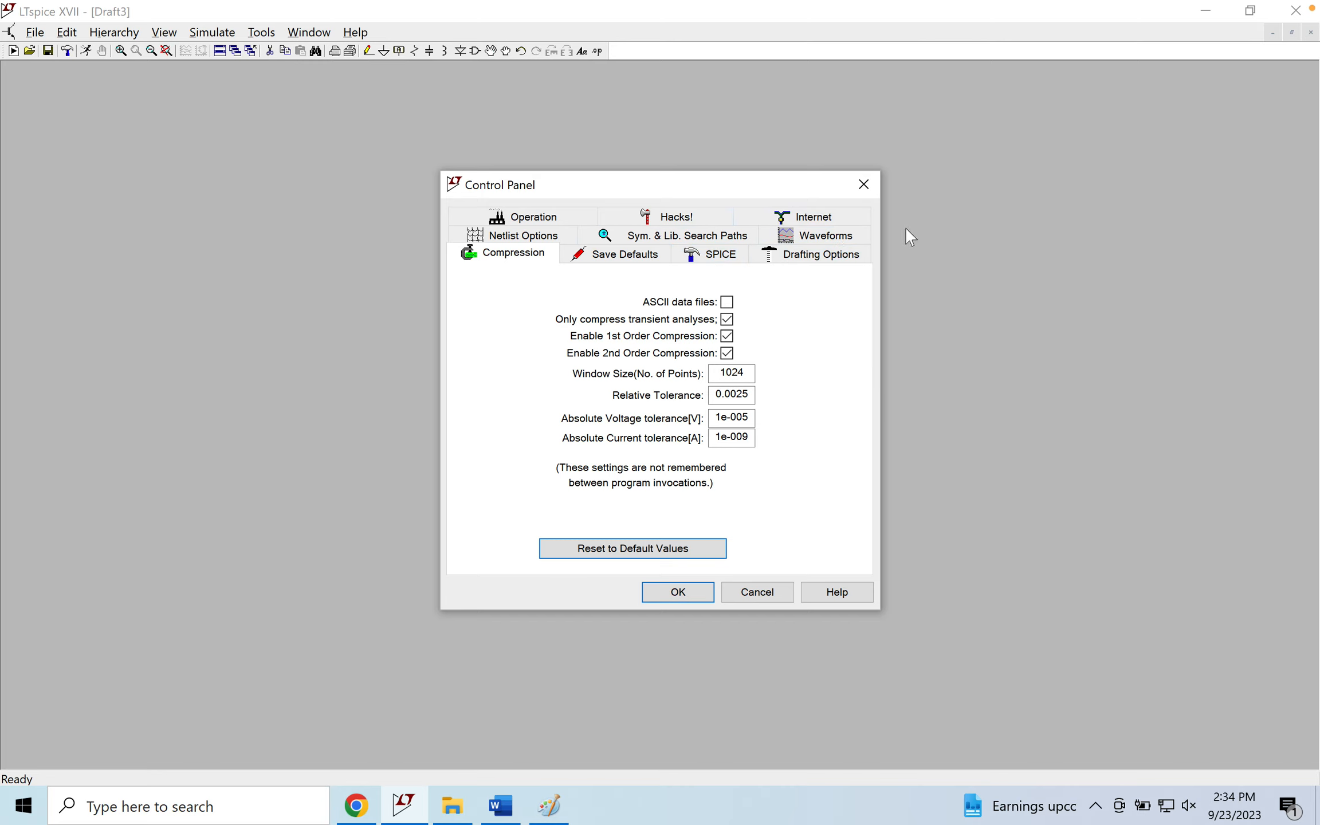
pyautogui.click(732, 258)
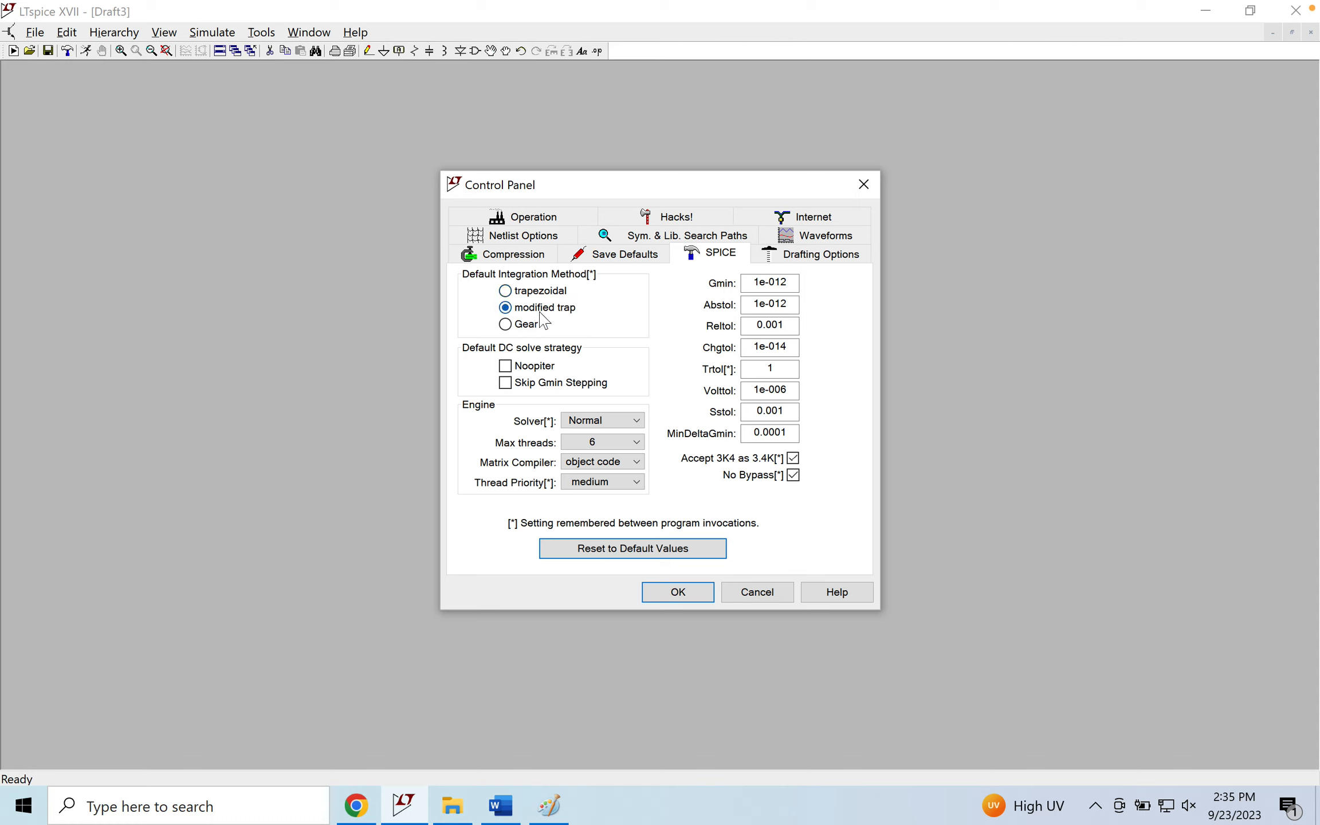
pyautogui.click(505, 324)
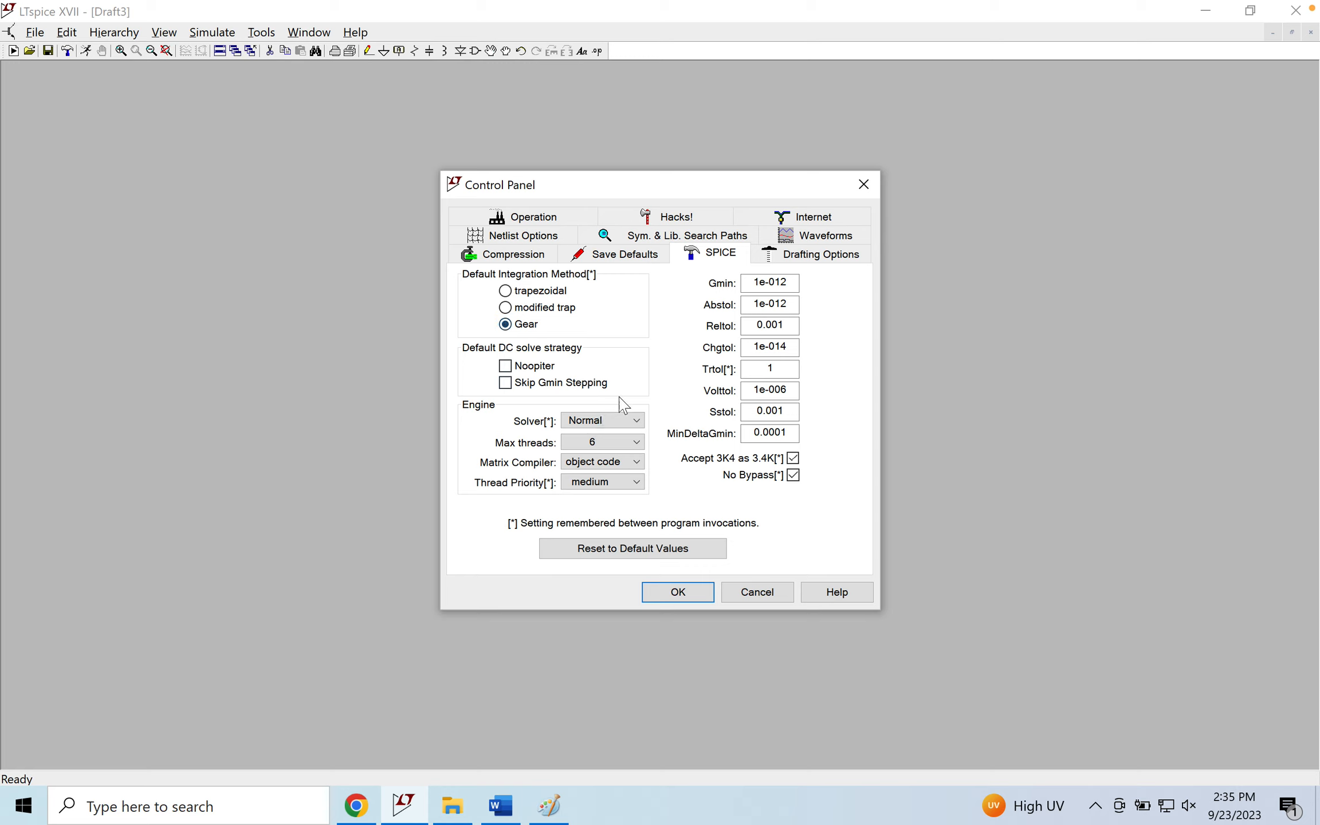
# Set the SPICE engine's solver to Alternate and its matrix compiler to pseudo code, and view the thread options
pyautogui.click(611, 426)
pyautogui.click(606, 451)
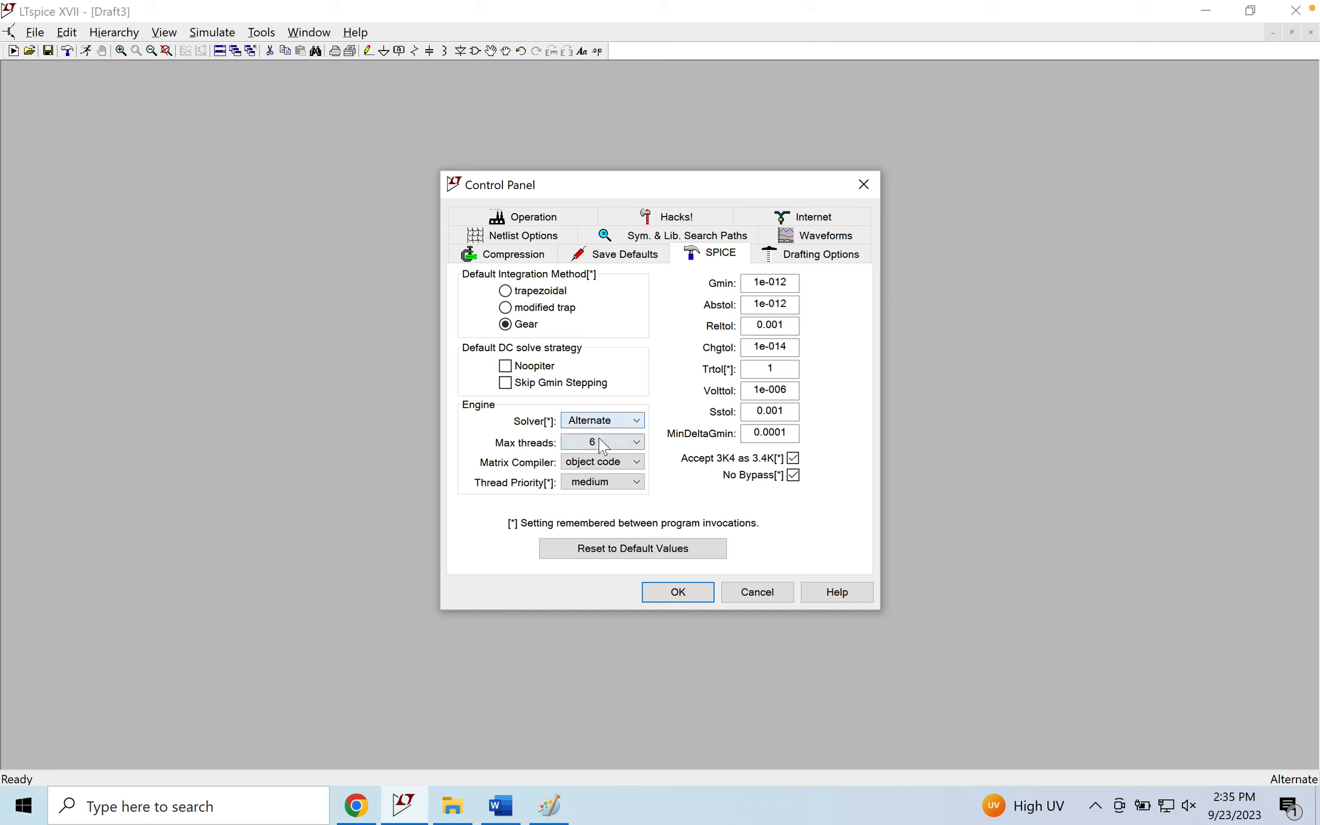
pyautogui.click(596, 442)
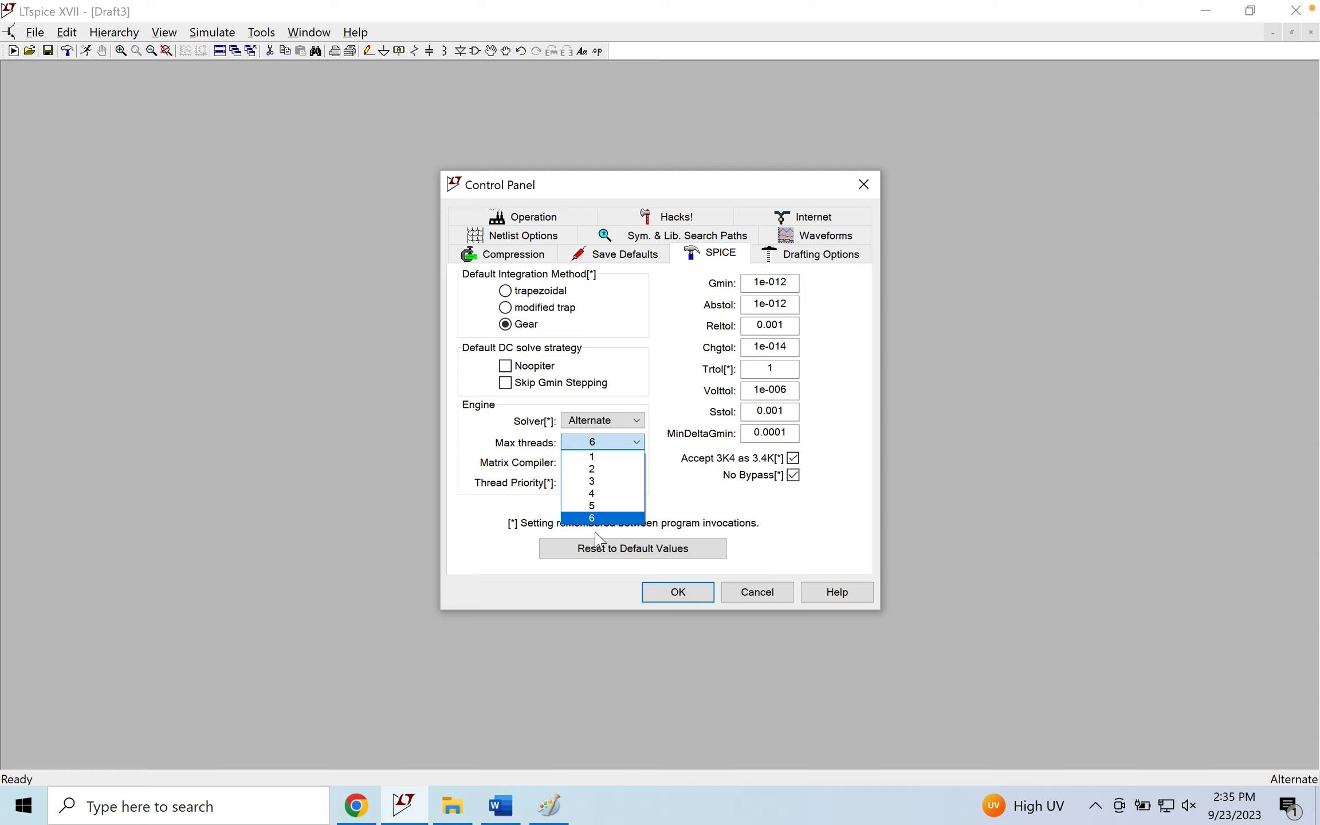
pyautogui.click(532, 514)
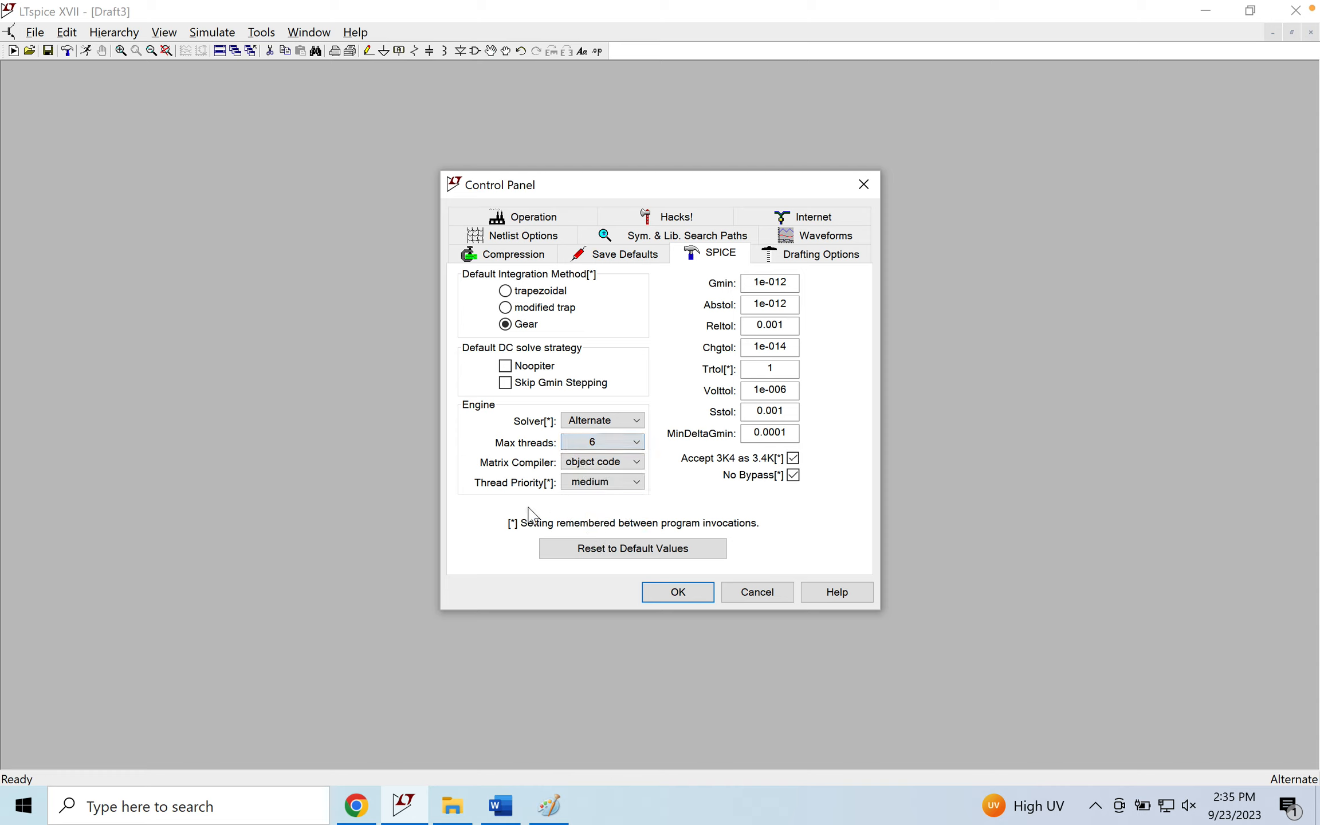
pyautogui.click(599, 465)
pyautogui.click(602, 488)
pyautogui.click(603, 484)
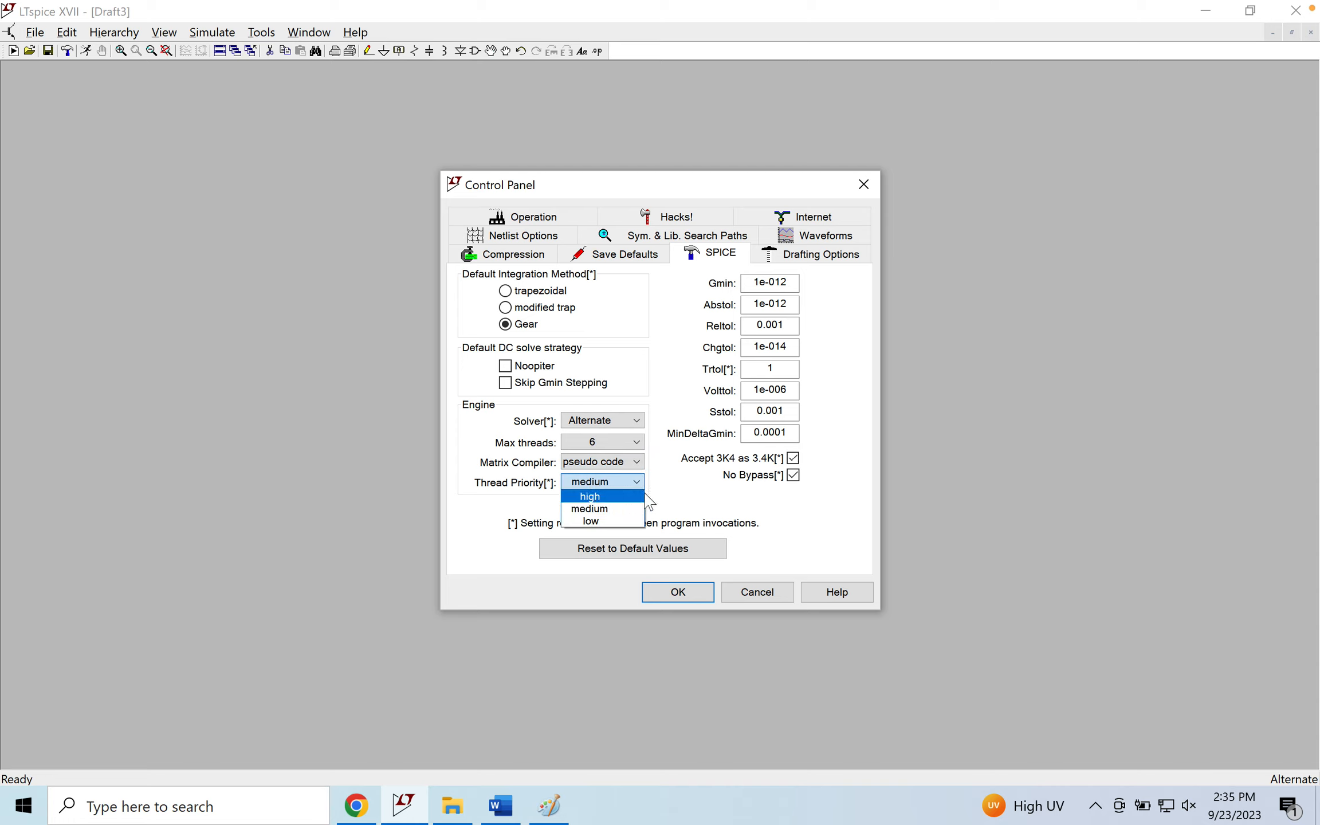
pyautogui.click(679, 498)
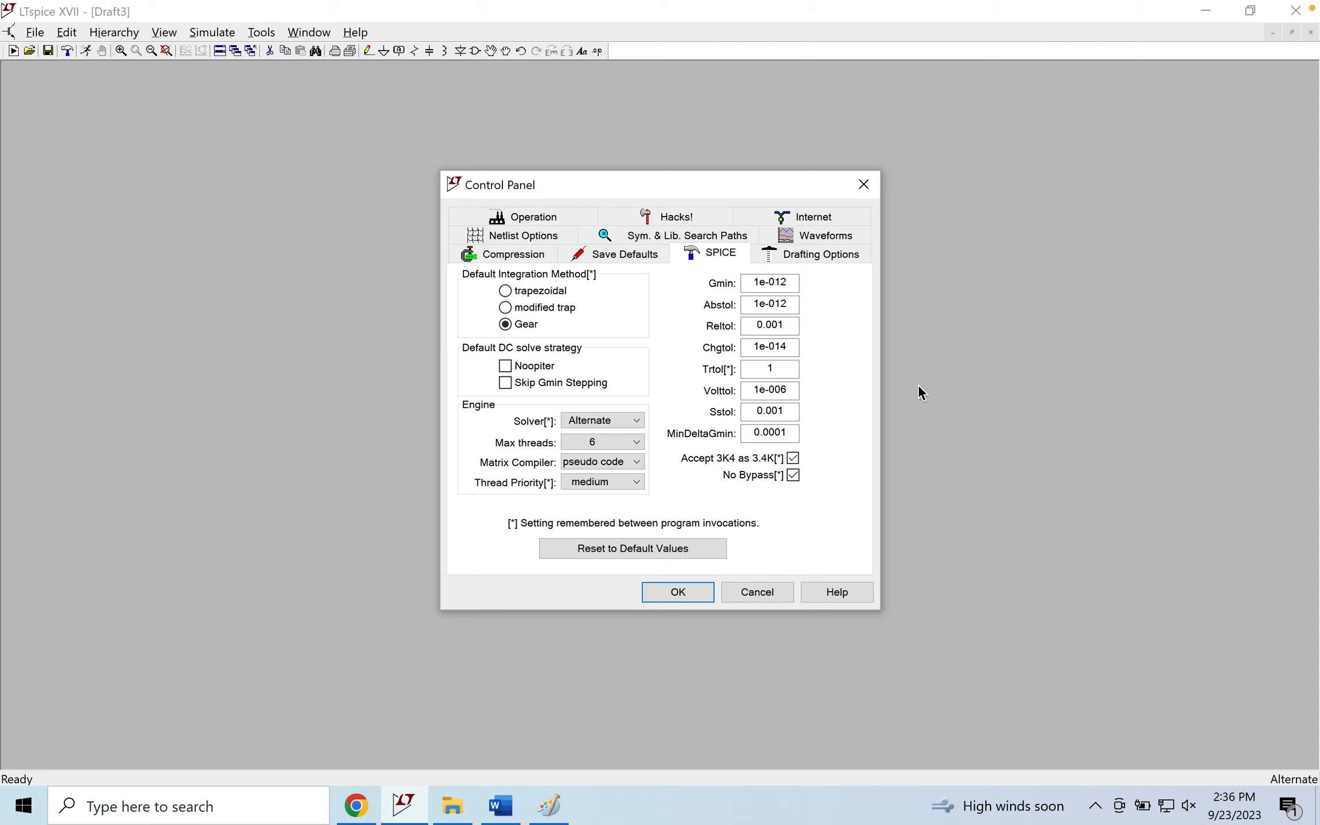
# Try a Trtol value of 100 in the SPICE settings and return it to 1
pyautogui.click(780, 370)
pyautogui.doubleClick(781, 370)
pyautogui.click(782, 371)
pyautogui.moveTo(783, 371); pyautogui.dragTo(765, 371)
pyautogui.click(785, 372)
pyautogui.write('00')
pyautogui.click(788, 369)
pyautogui.press('BackSpace')
pyautogui.press('BackSpace')
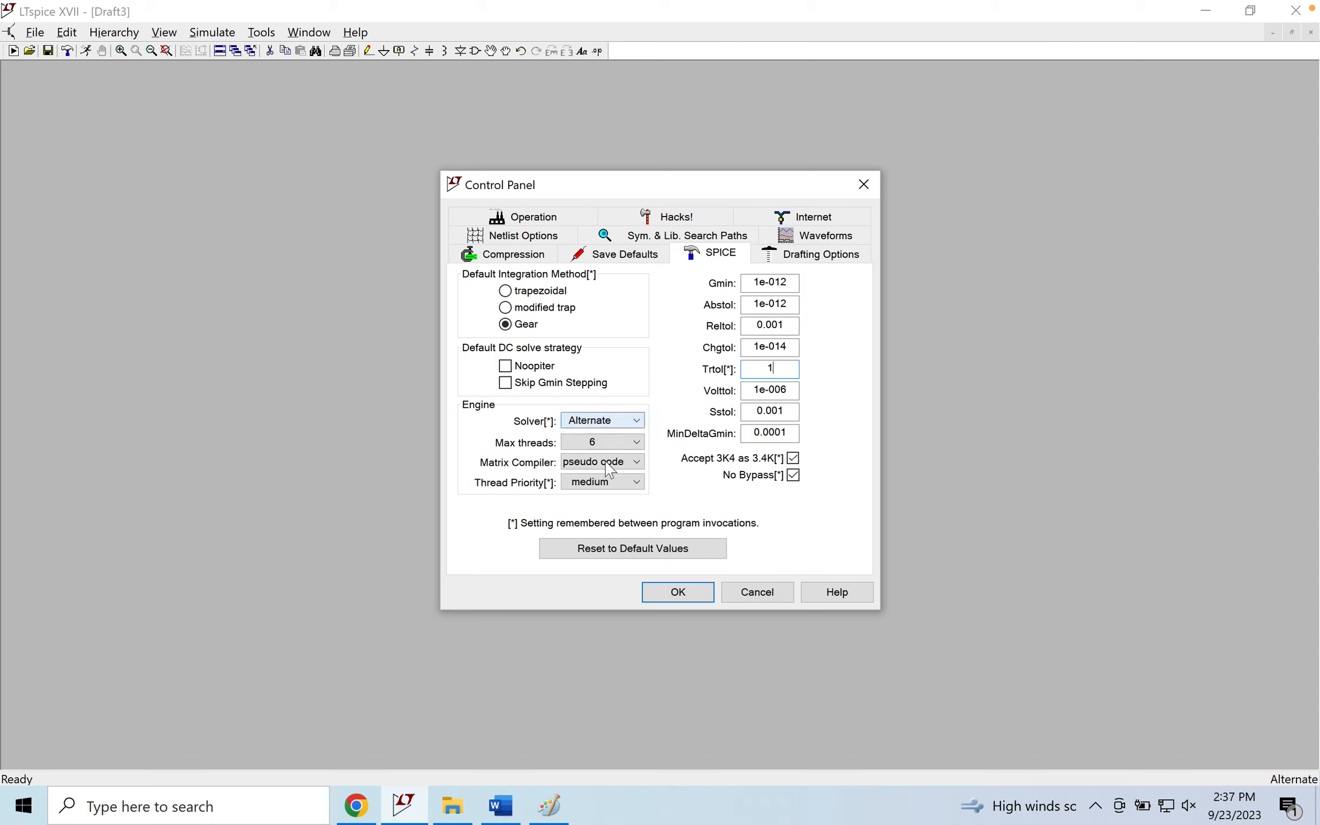
# Set both the Gmin and Abstol tolerances to 1e-010
pyautogui.click(787, 282)
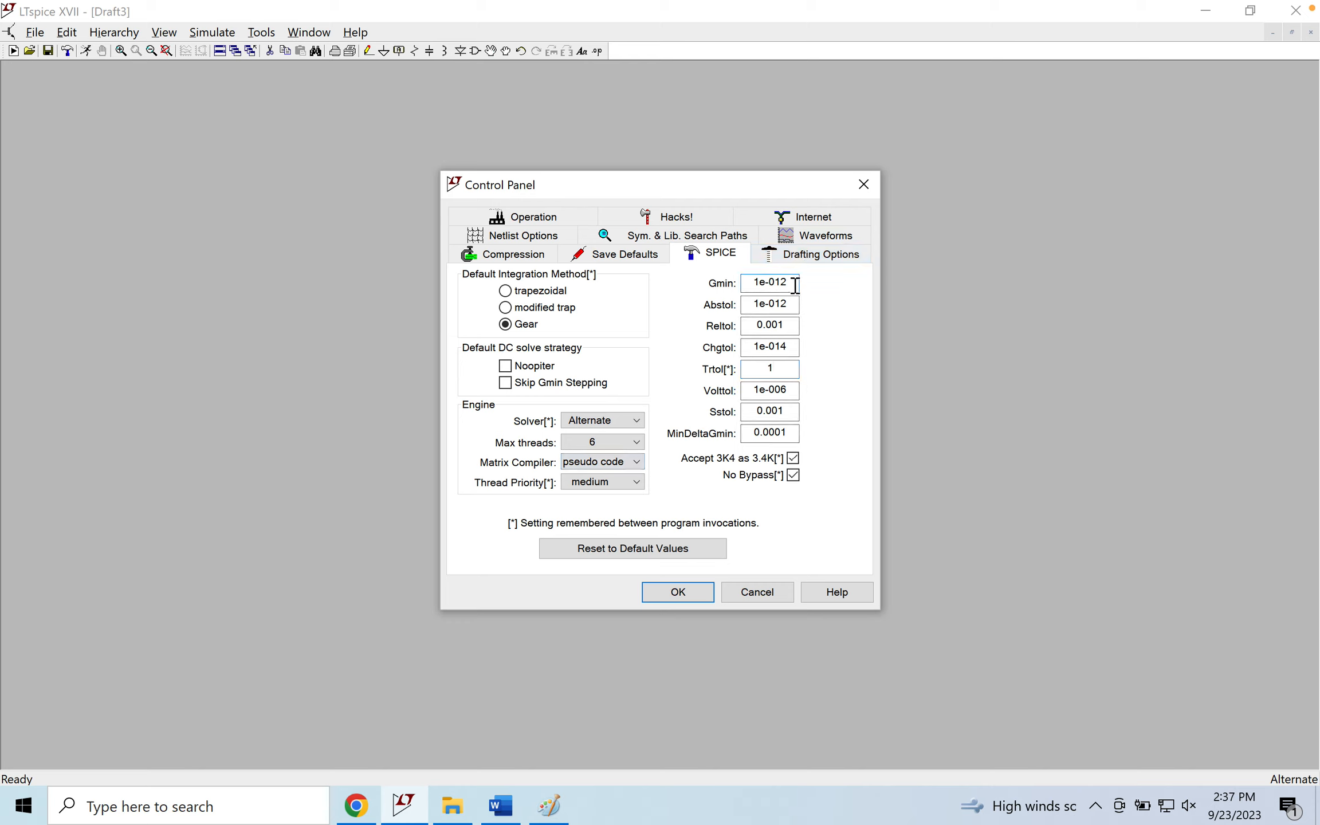
pyautogui.press('BackSpace')
pyautogui.write('0')
pyautogui.click(796, 305)
pyautogui.press('BackSpace')
pyautogui.write('0')
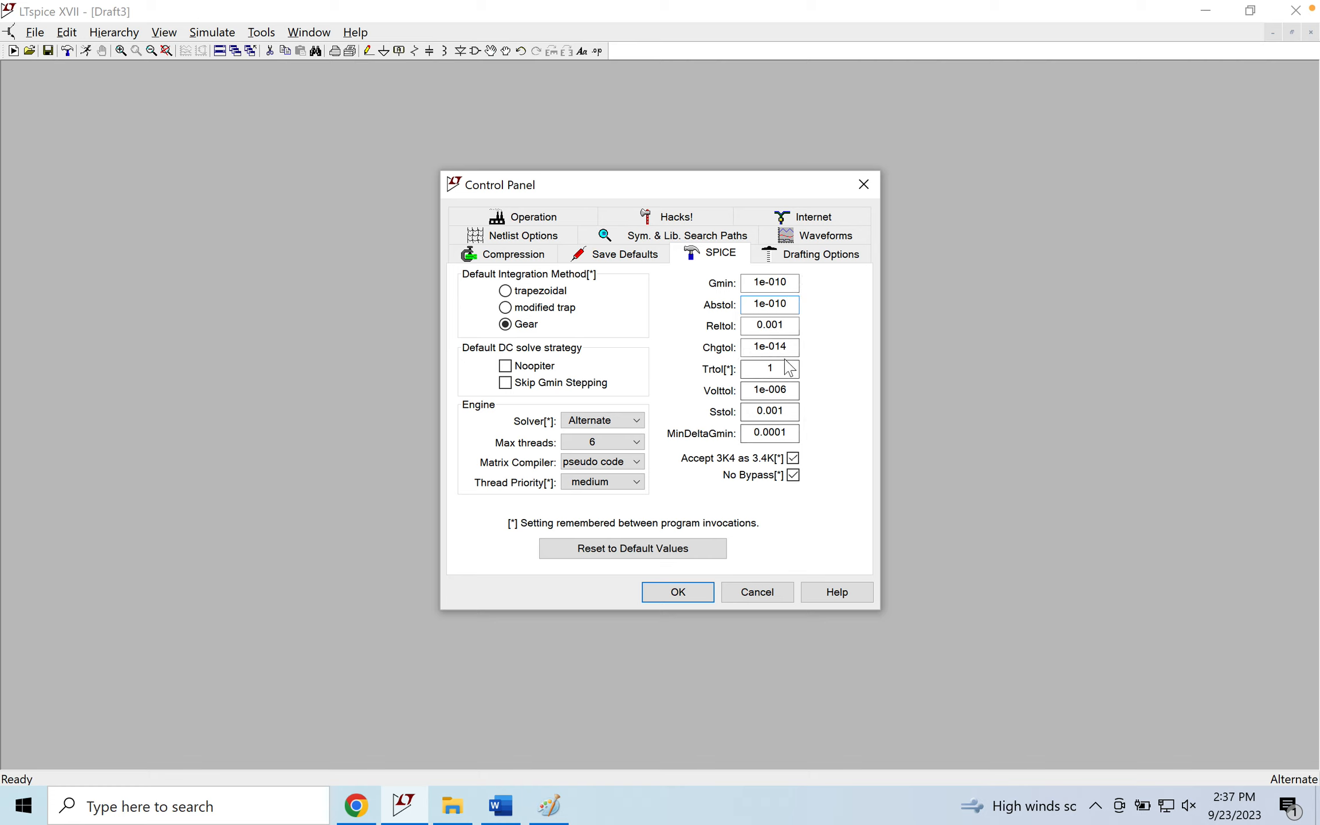
# Reset all SPICE settings to their default values and accept the Control Panel
pyautogui.click(670, 551)
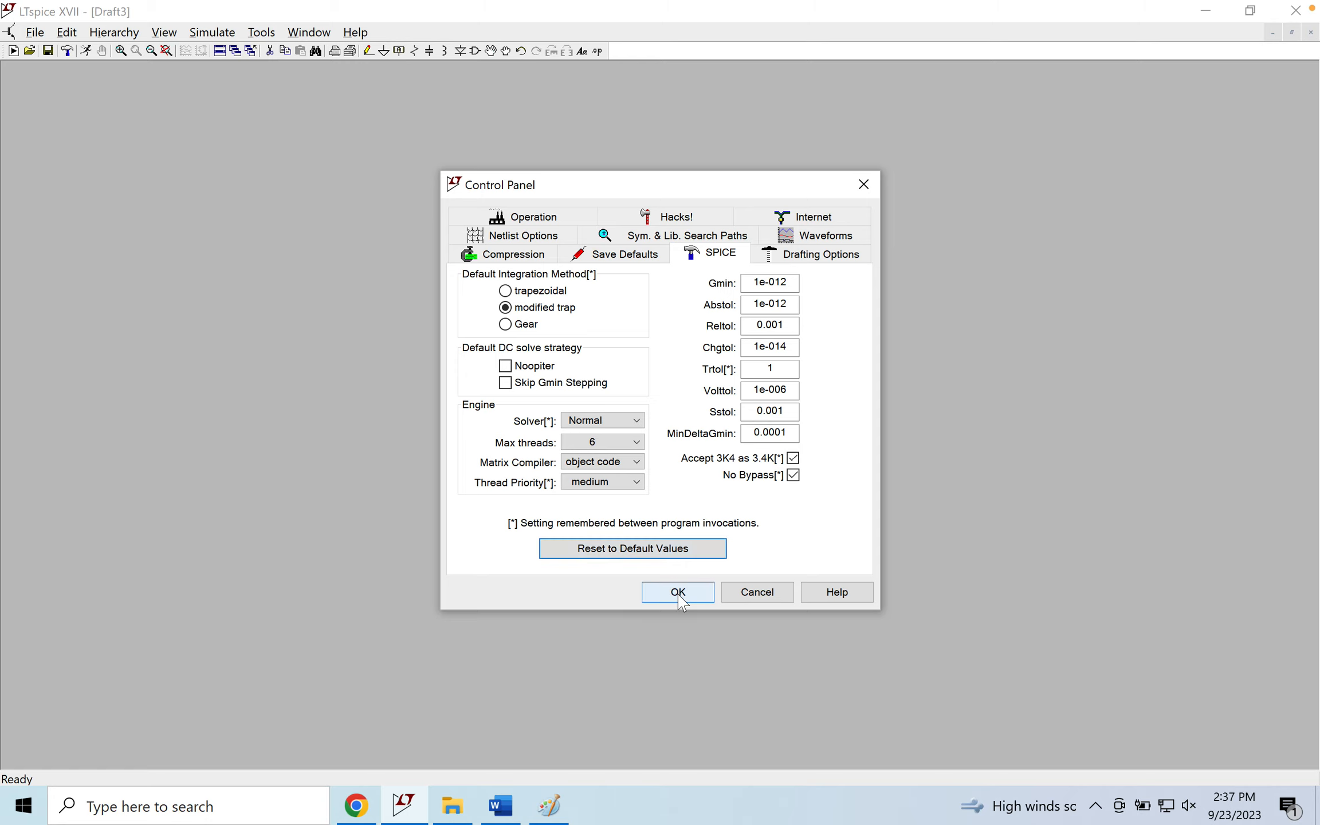
pyautogui.click(679, 596)
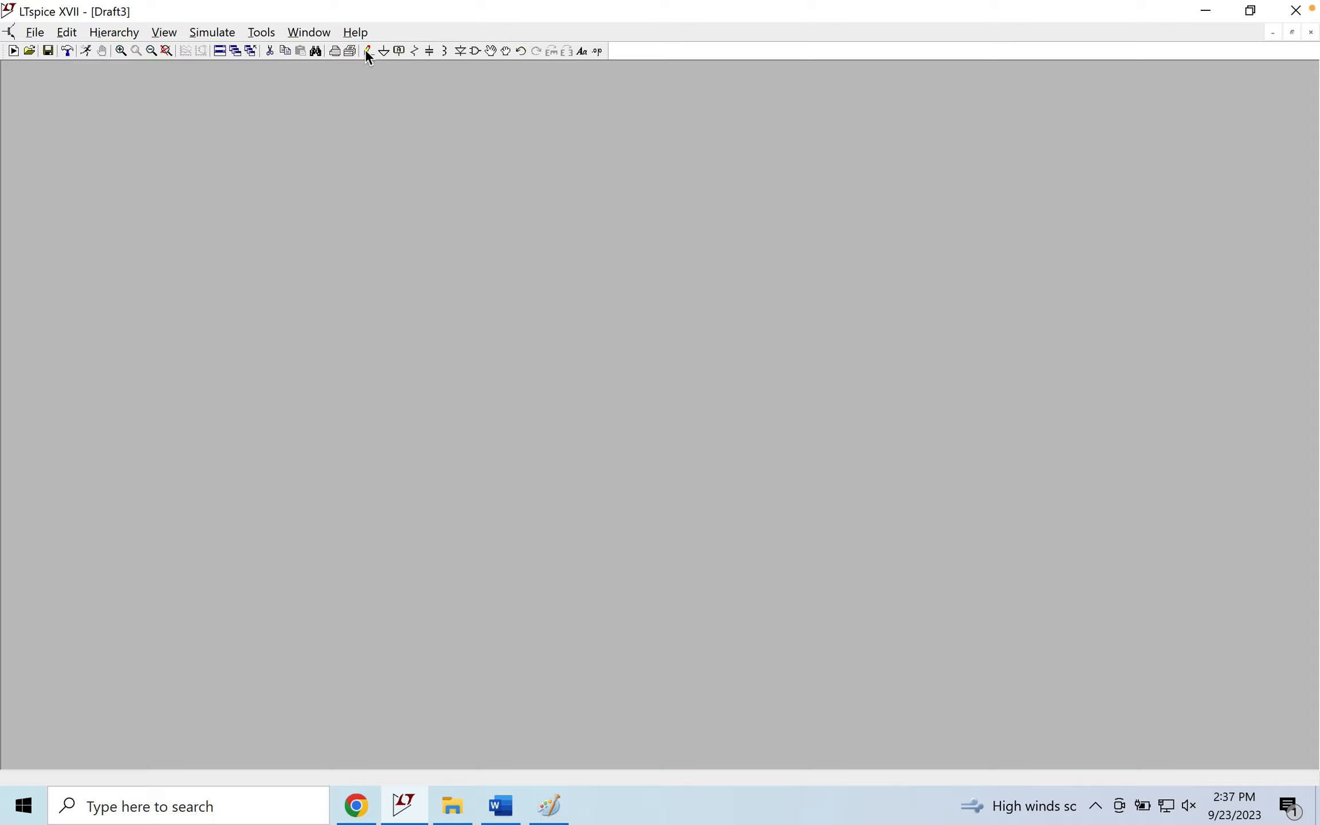
# Place a resistor on the empty schematic and delete the duplicate stacked on it
pyautogui.click(414, 51)
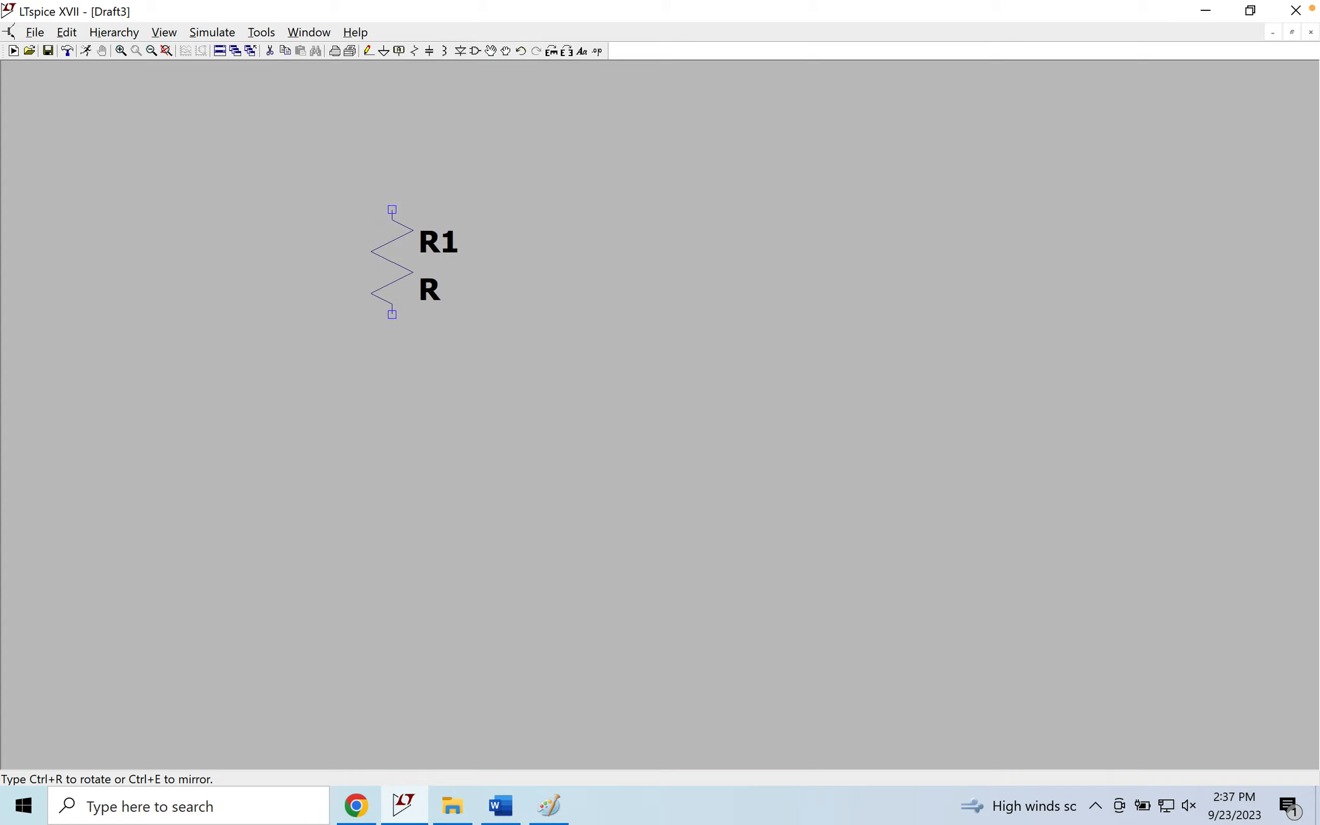
pyautogui.click(371, 189)
pyautogui.click(392, 209)
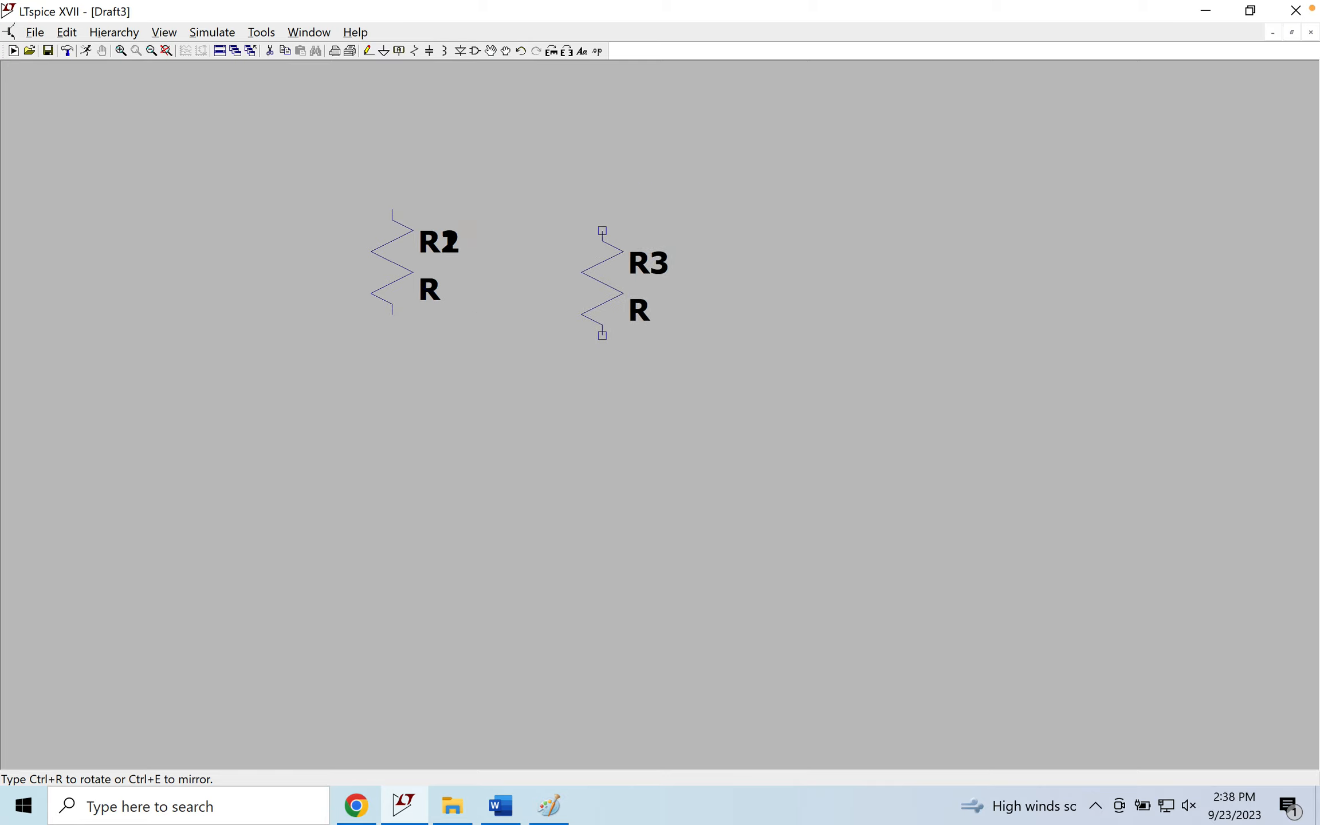
pyautogui.press('Escape')
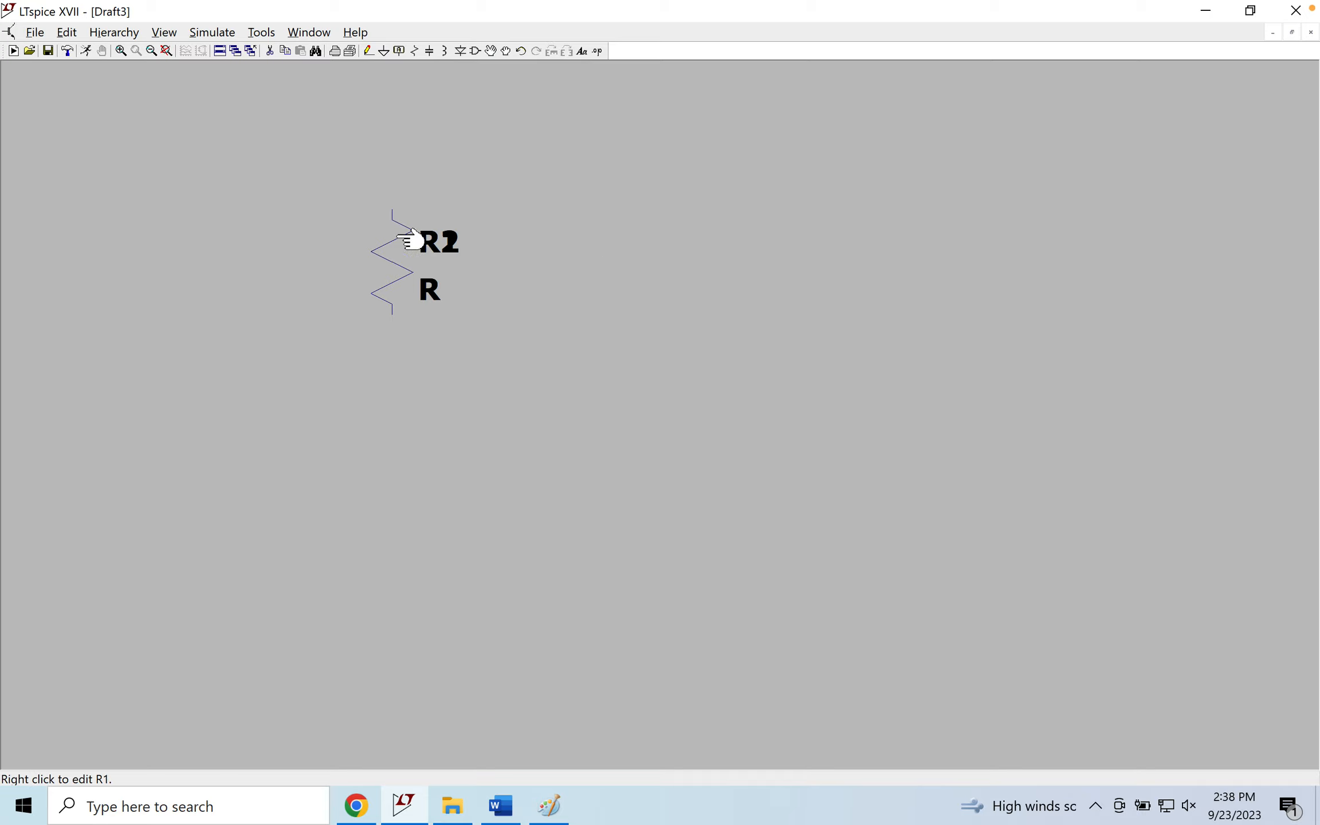
pyautogui.click(269, 50)
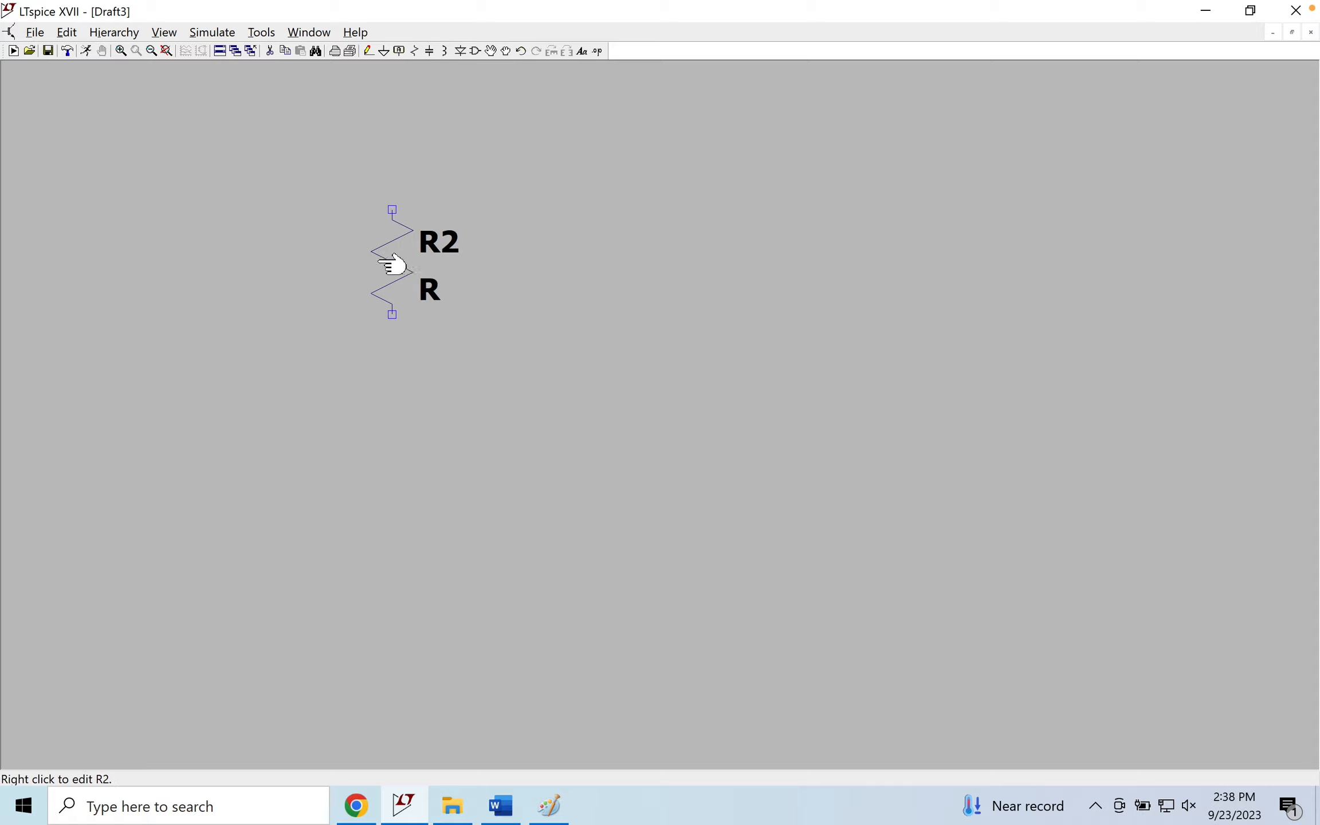
# Set the resistor's resistance to 10 ohms
pyautogui.rightClick(392, 253)
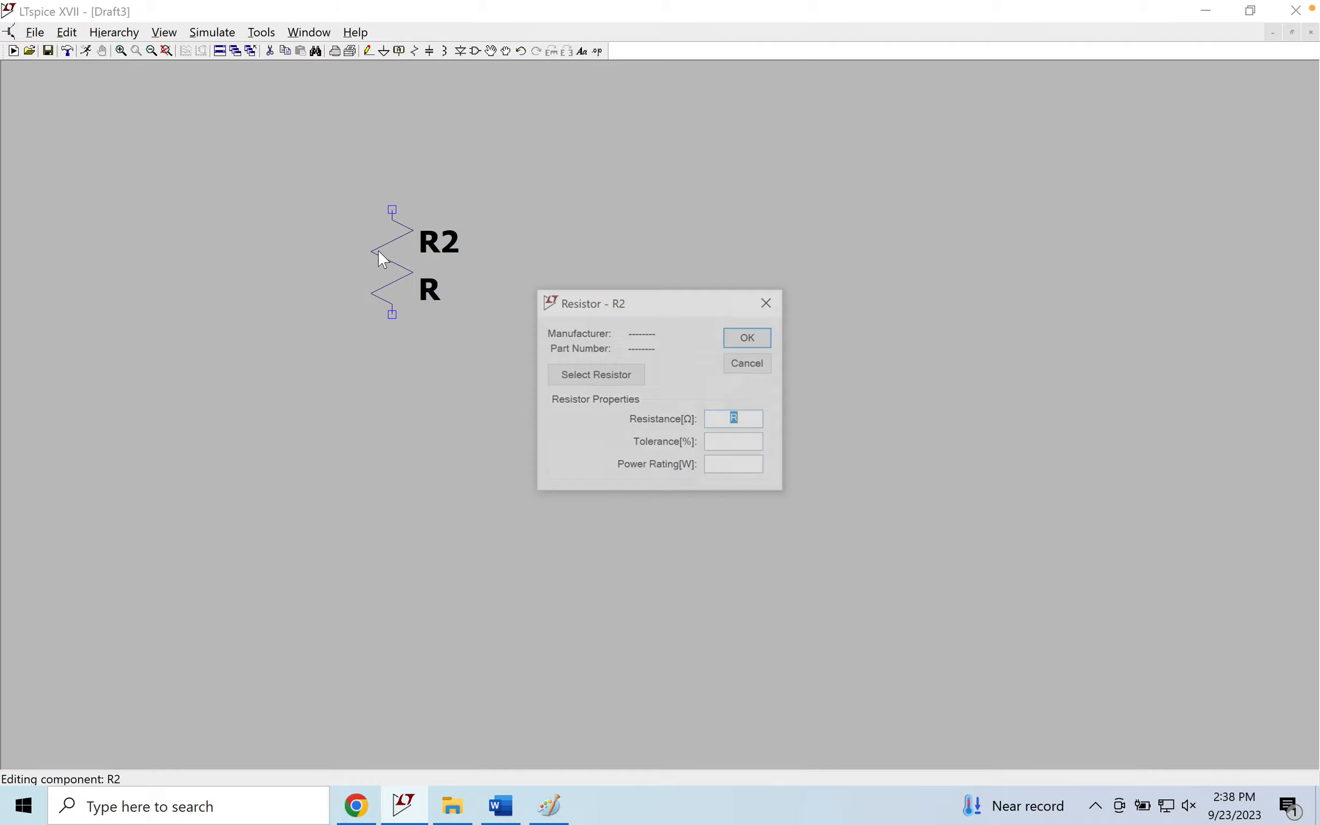
pyautogui.write('10')
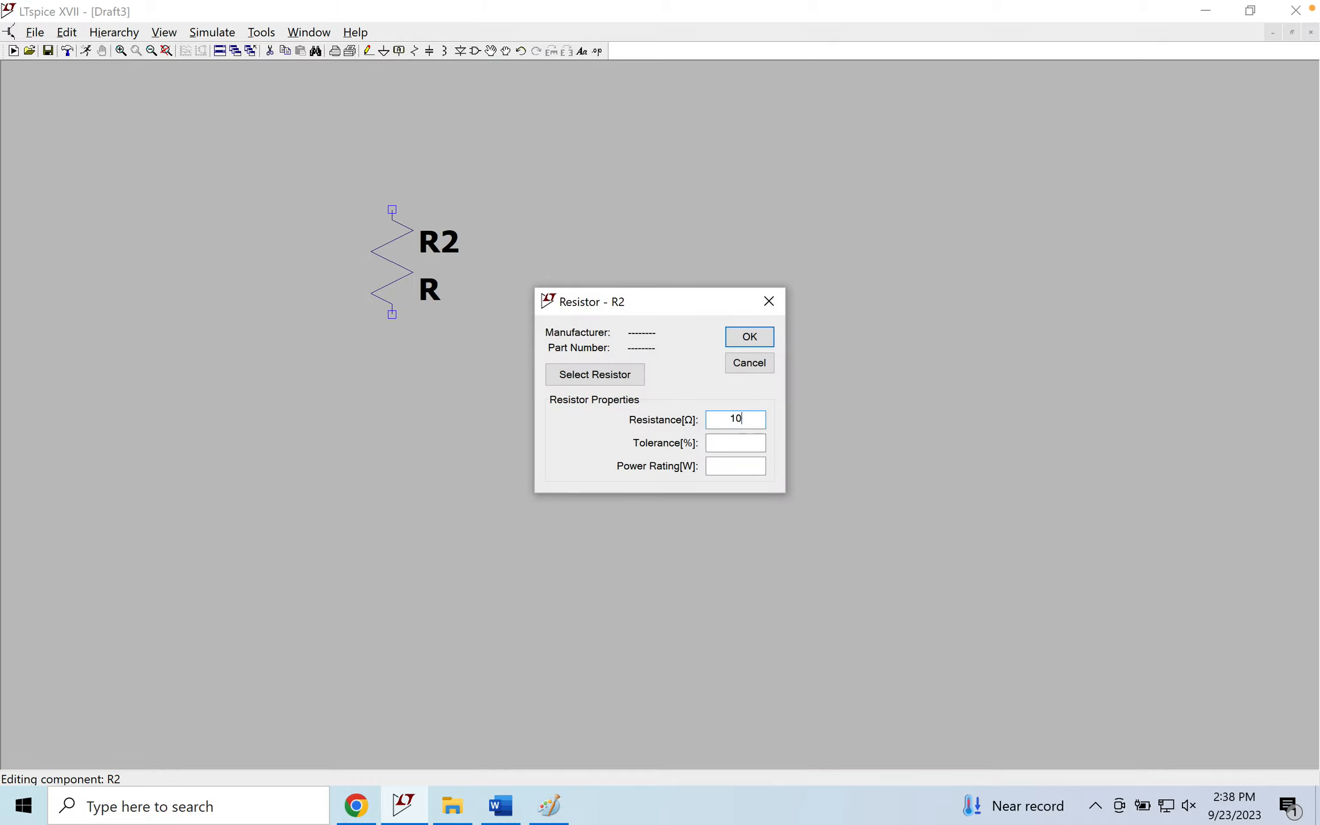
pyautogui.press('Return')
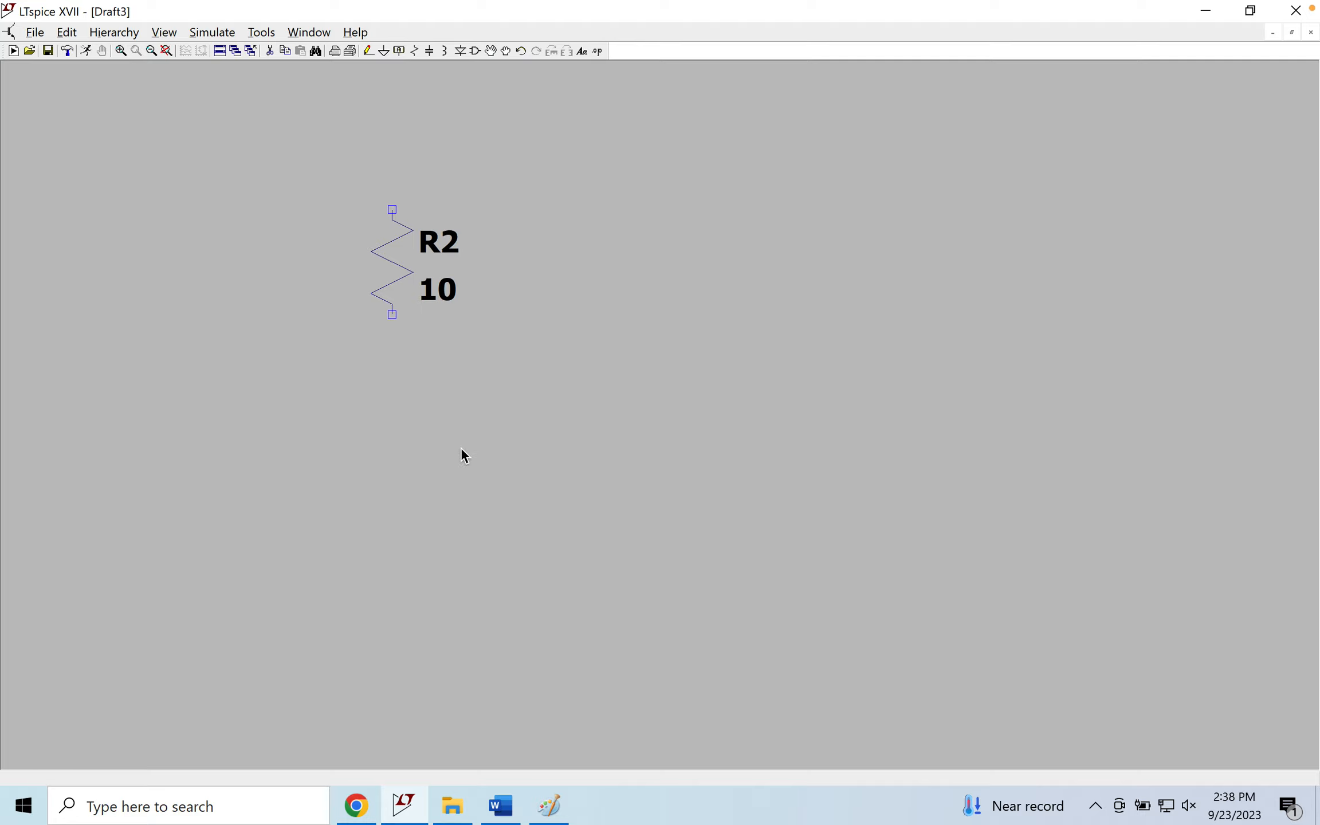
# Place an inductor beside the resistor and delete the duplicate stacked on it
pyautogui.click(445, 53)
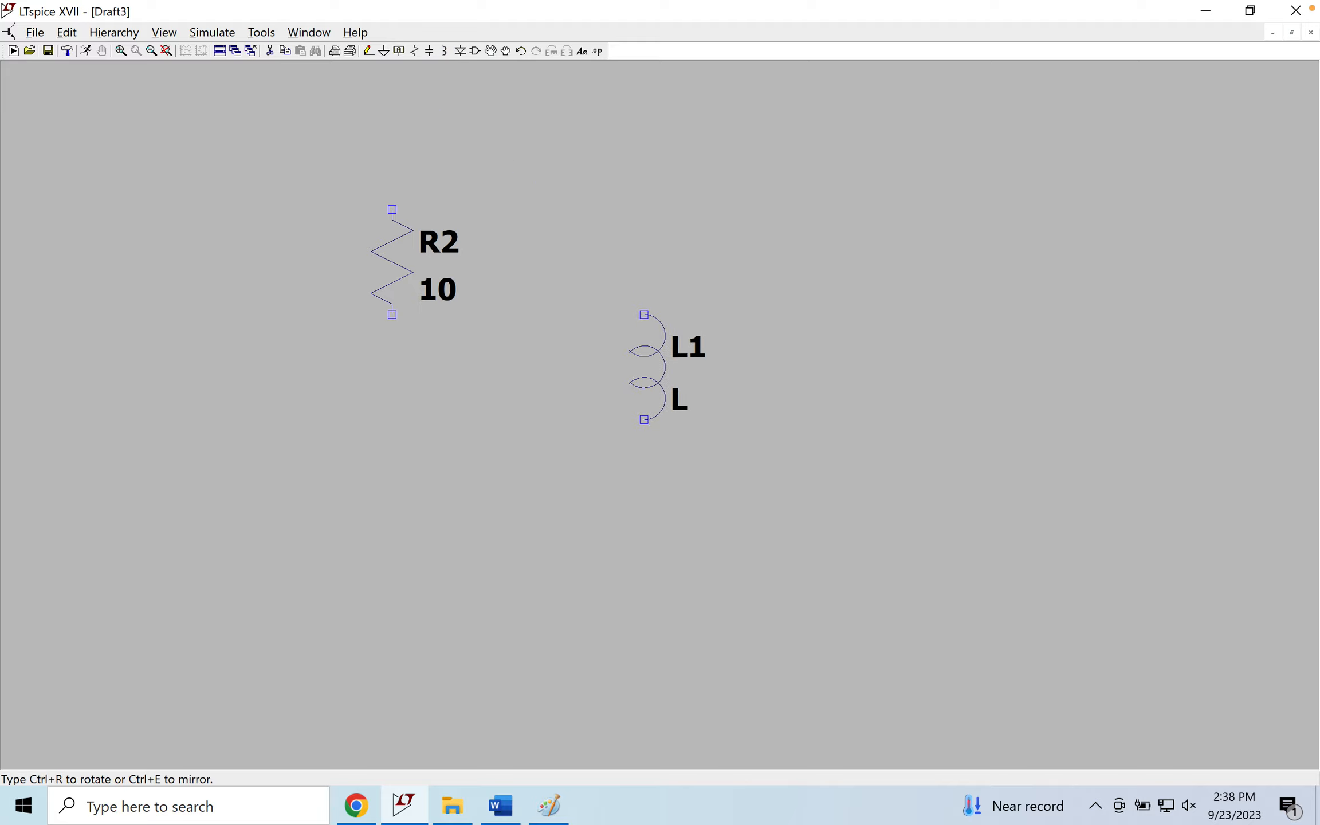
pyautogui.click(581, 262)
pyautogui.click(581, 261)
pyautogui.press('Escape')
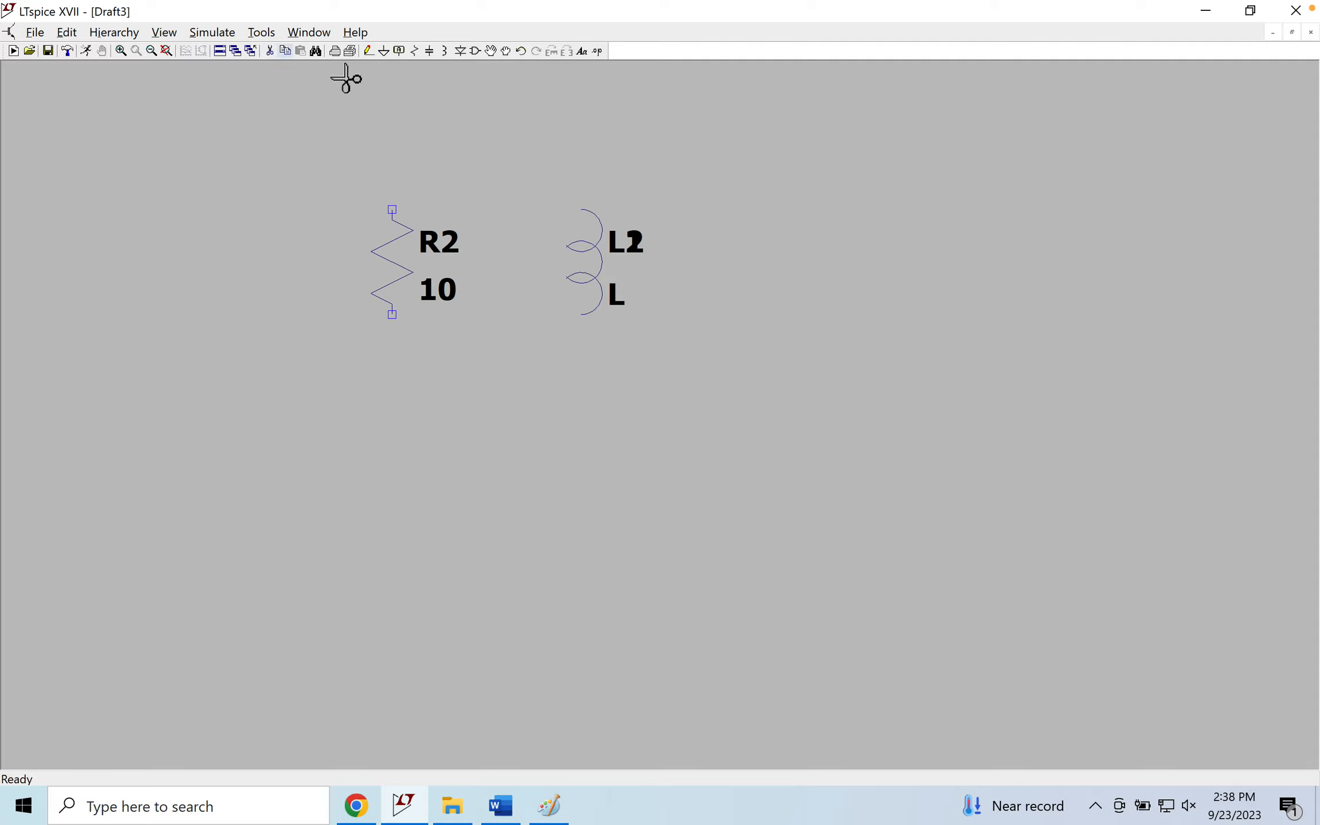
pyautogui.click(597, 258)
pyautogui.press('Escape')
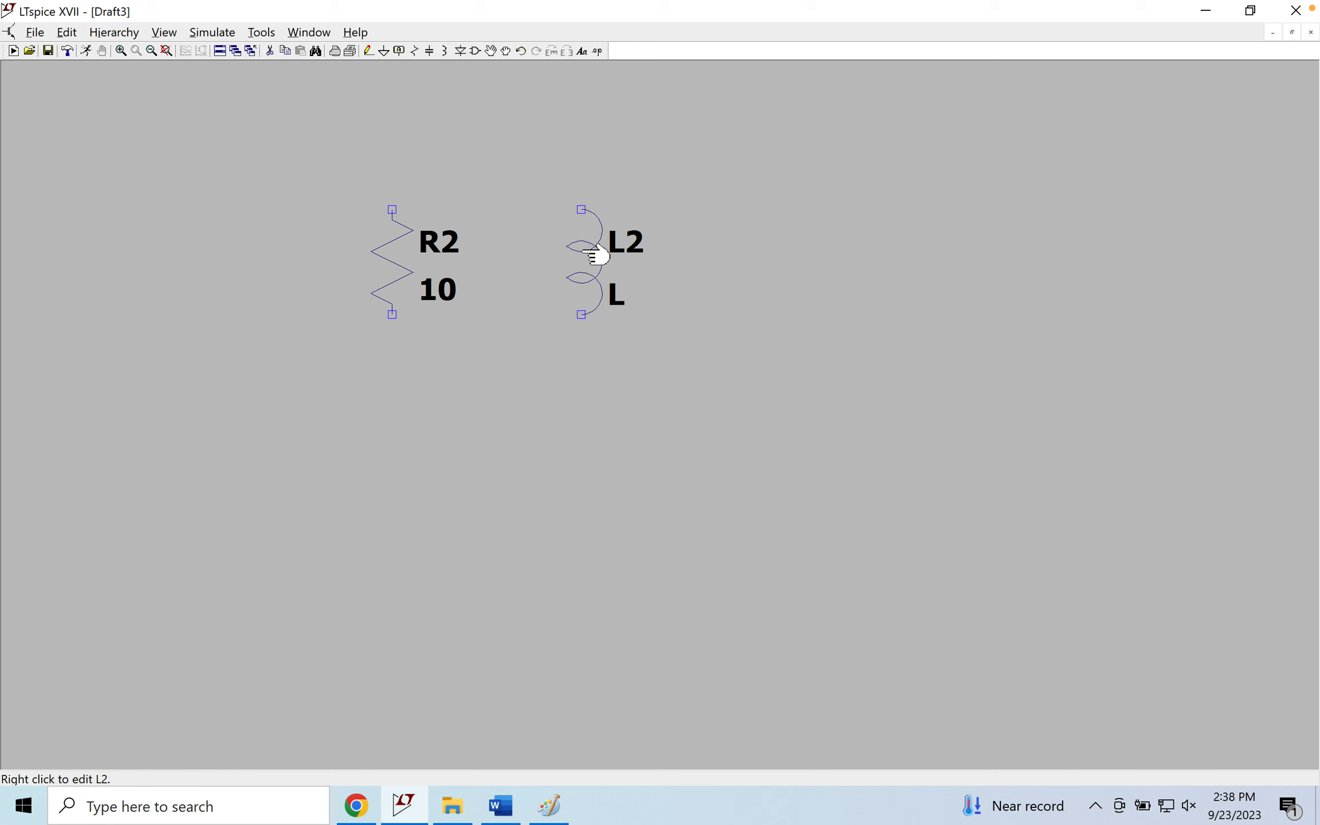
# Examine the inductor parasitics image results in Chrome and return to LTspice
pyautogui.moveTo(372, 810)
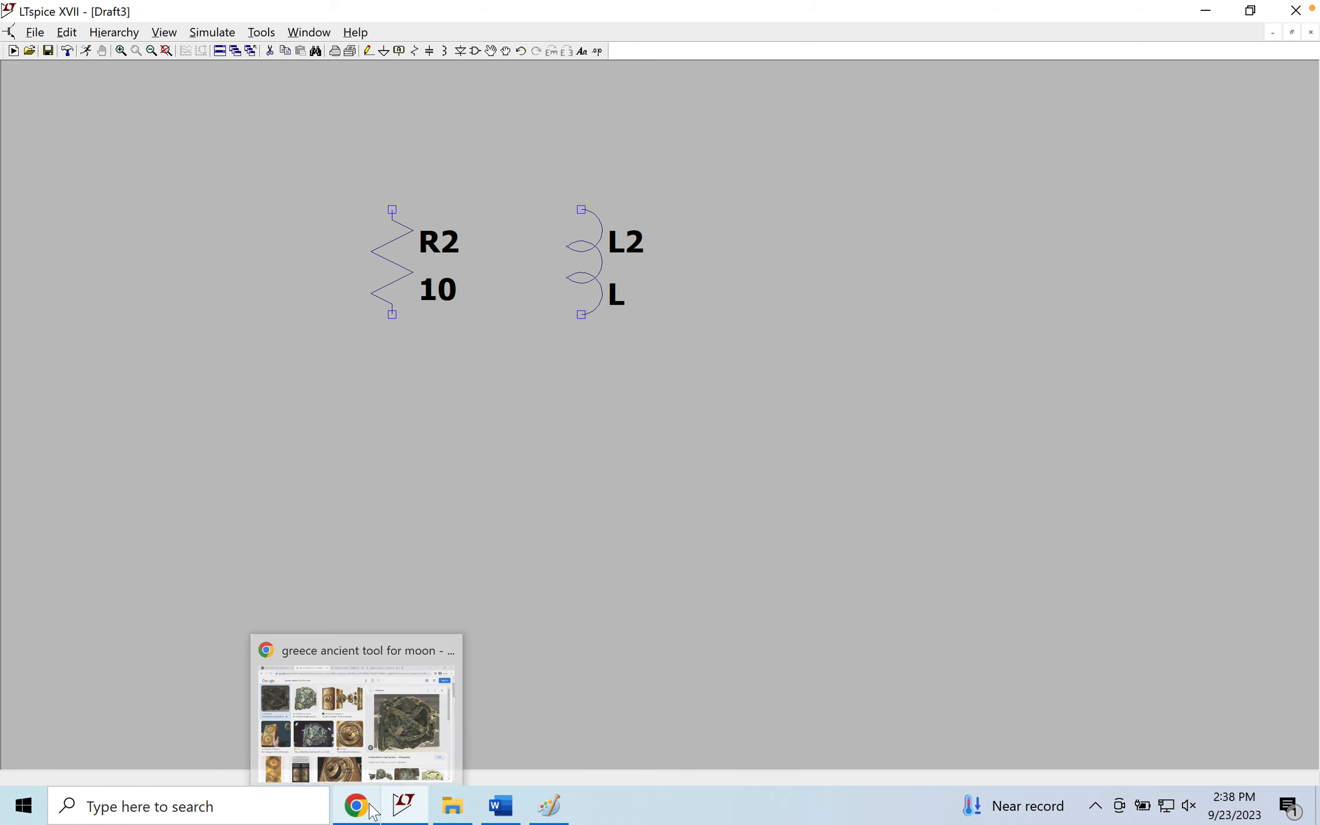
pyautogui.click(388, 713)
pyautogui.click(567, 43)
pyautogui.click(567, 17)
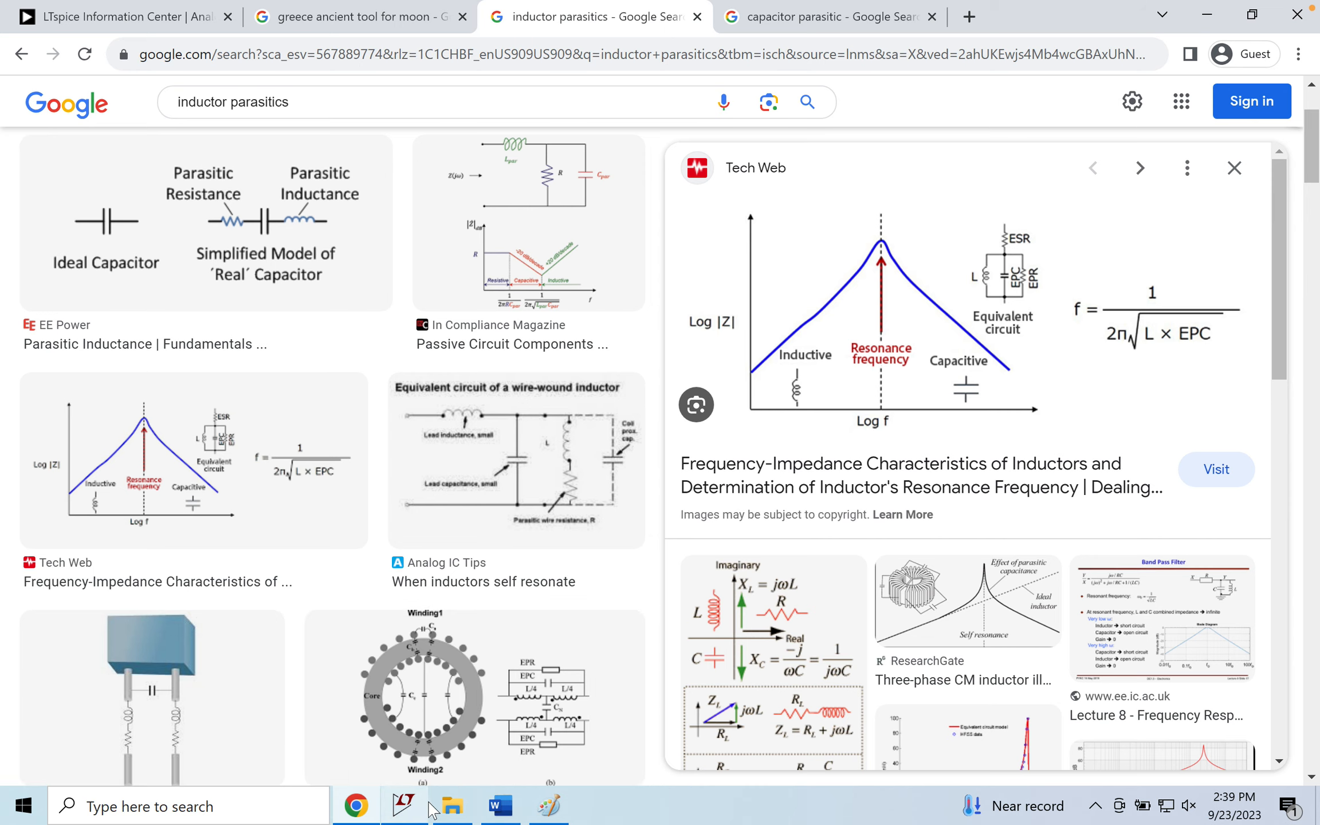
pyautogui.moveTo(430, 809)
pyautogui.click(429, 725)
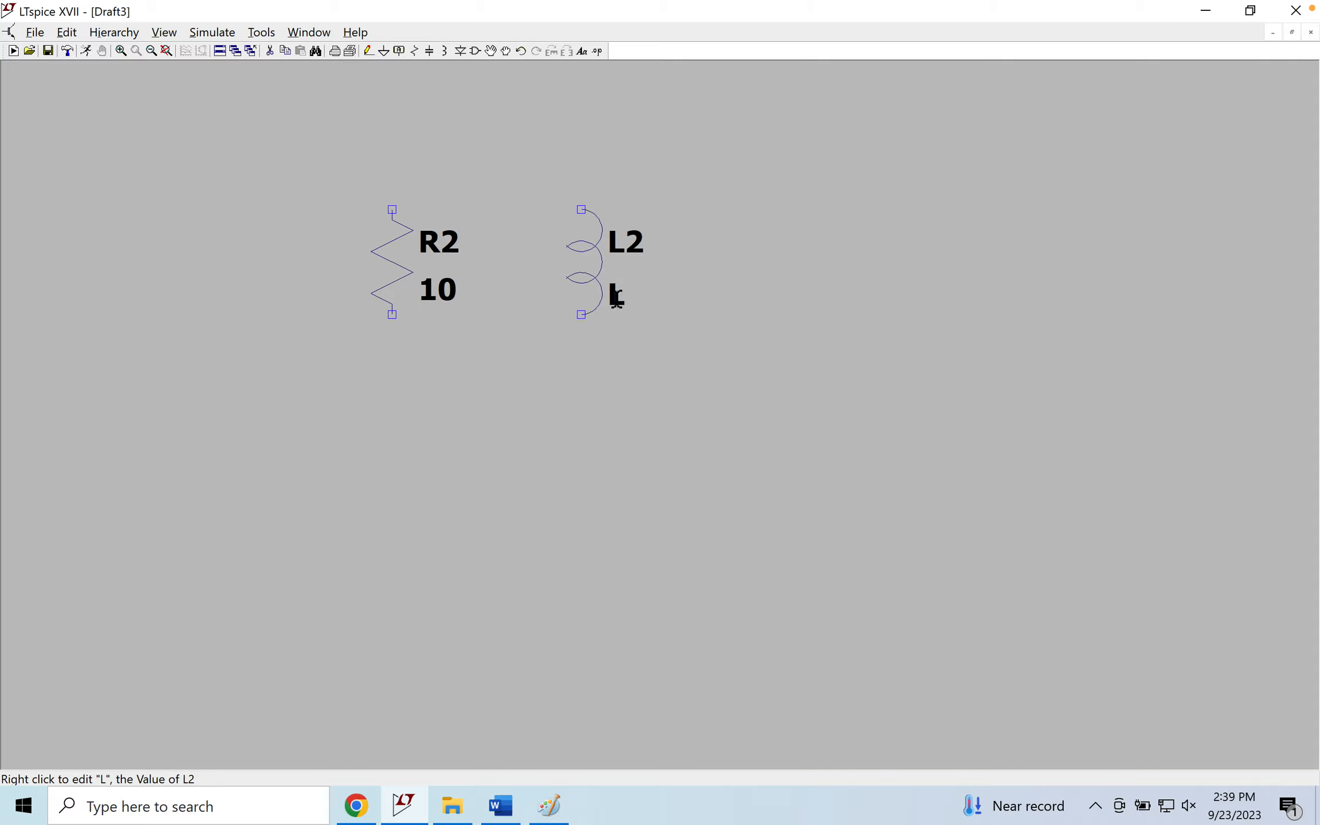
# Set the inductor's value to 1u
pyautogui.rightClick(616, 296)
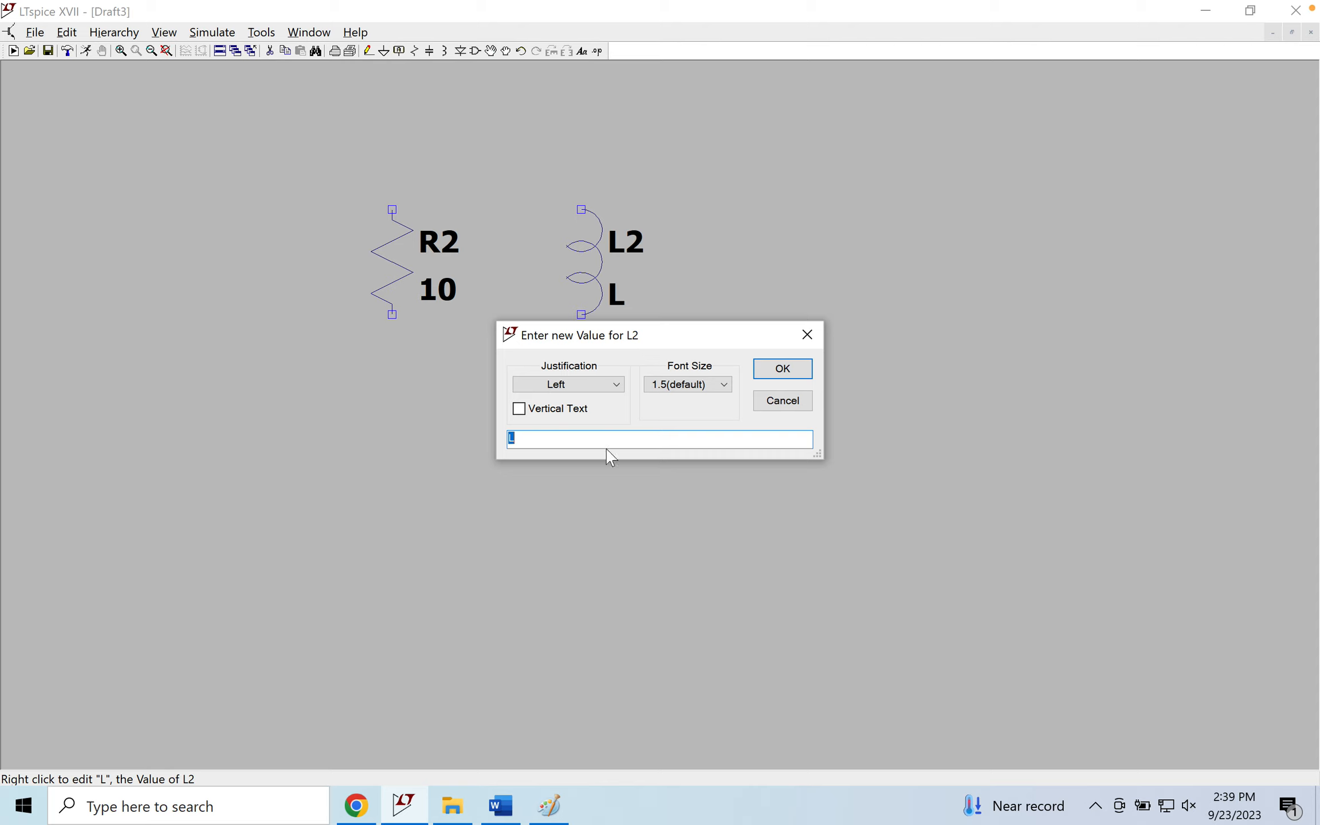
pyautogui.write('1u')
pyautogui.press('Return')
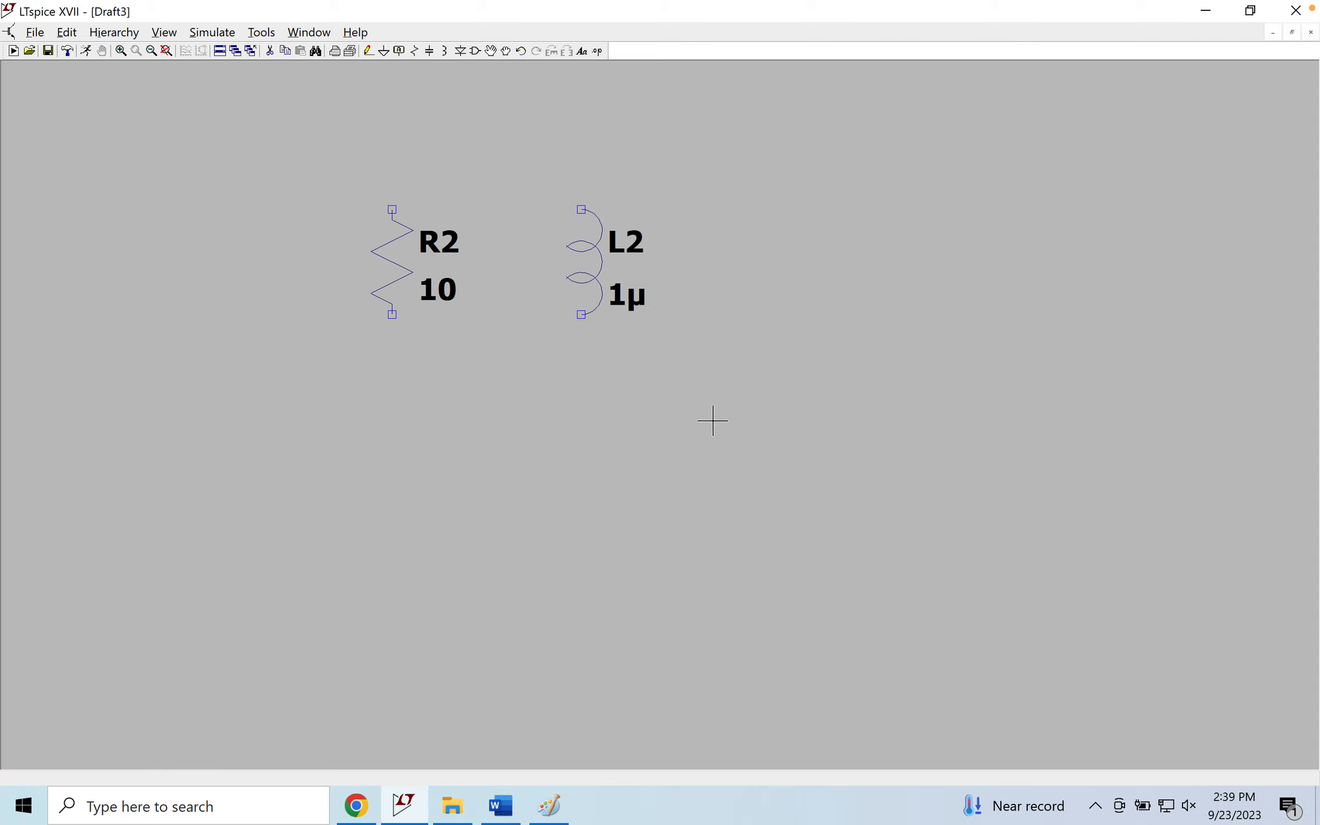
# Enter an inductance of 1u and a series resistance of 1Meg in the inductor's properties
pyautogui.rightClick(595, 266)
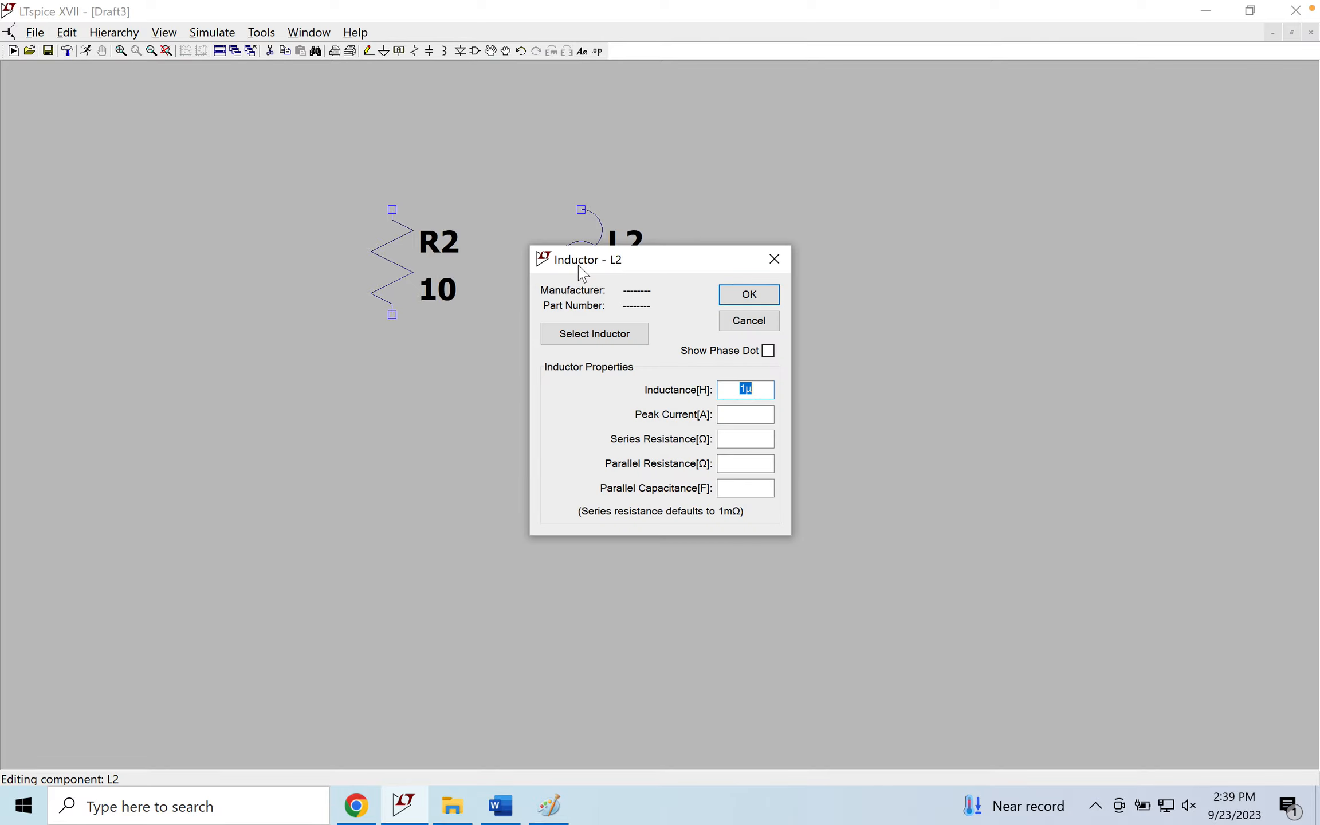
pyautogui.click(773, 259)
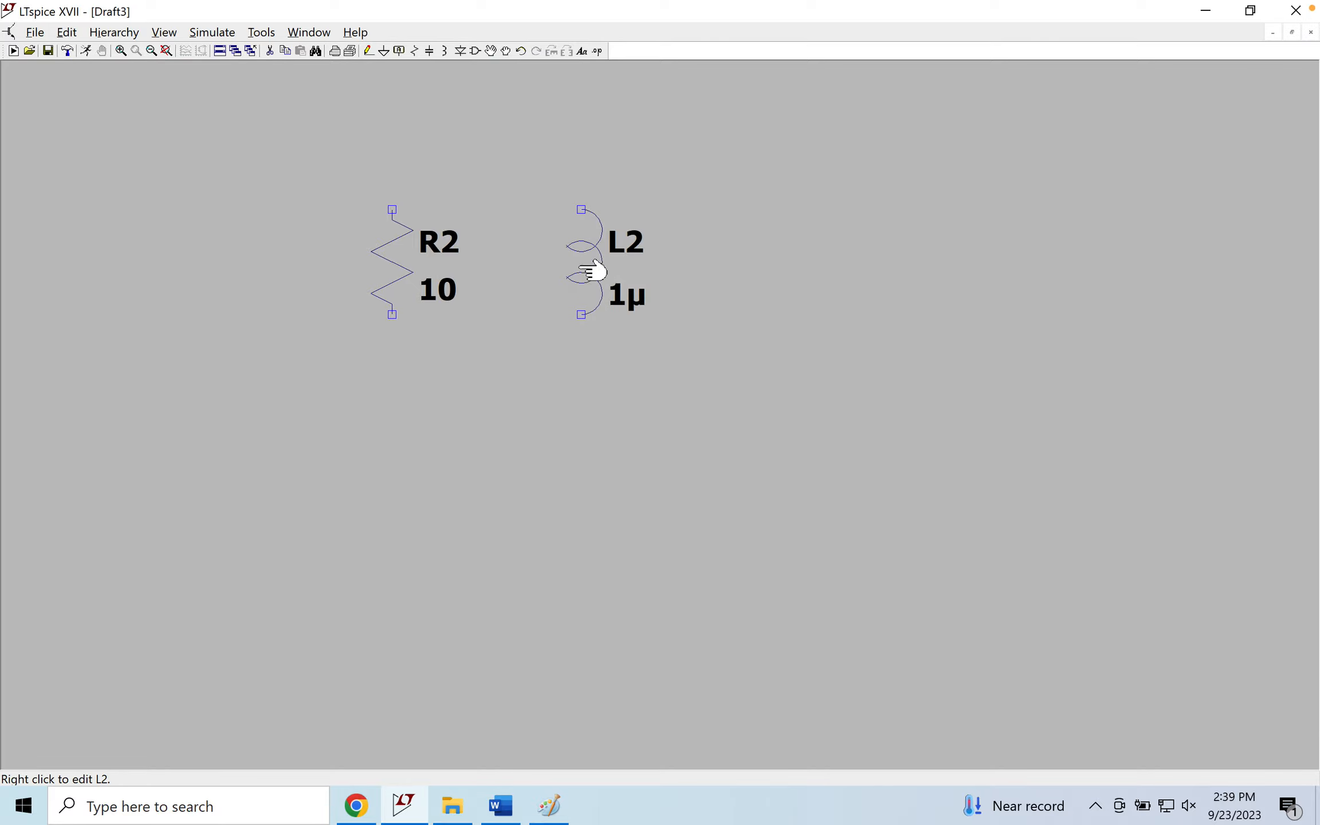
pyautogui.rightClick(582, 268)
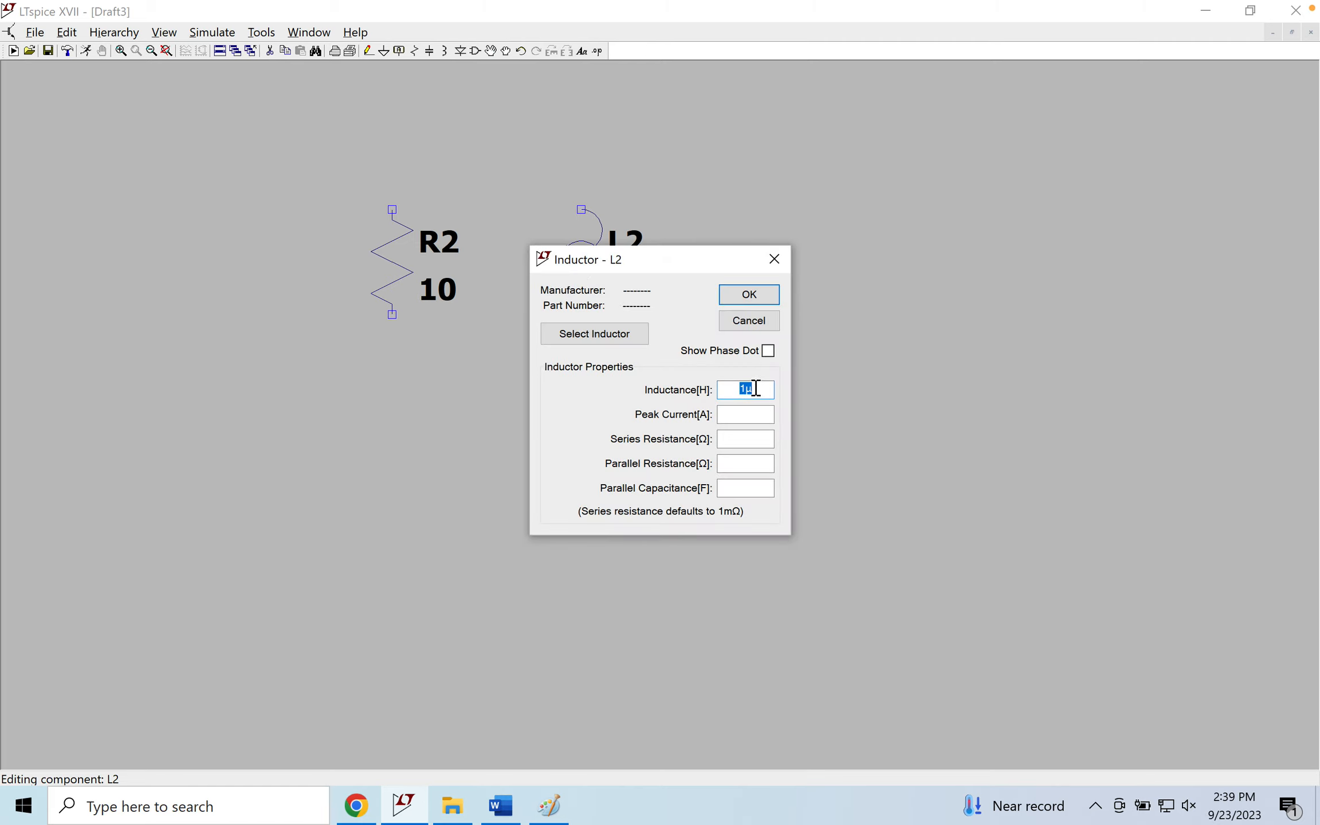
pyautogui.click(743, 410)
pyautogui.click(742, 440)
pyautogui.write('0')
pyautogui.click(764, 390)
pyautogui.write('u')
pyautogui.click(766, 440)
pyautogui.press('BackSpace')
pyautogui.write('m')
pyautogui.write('M')
pyautogui.write('eg')
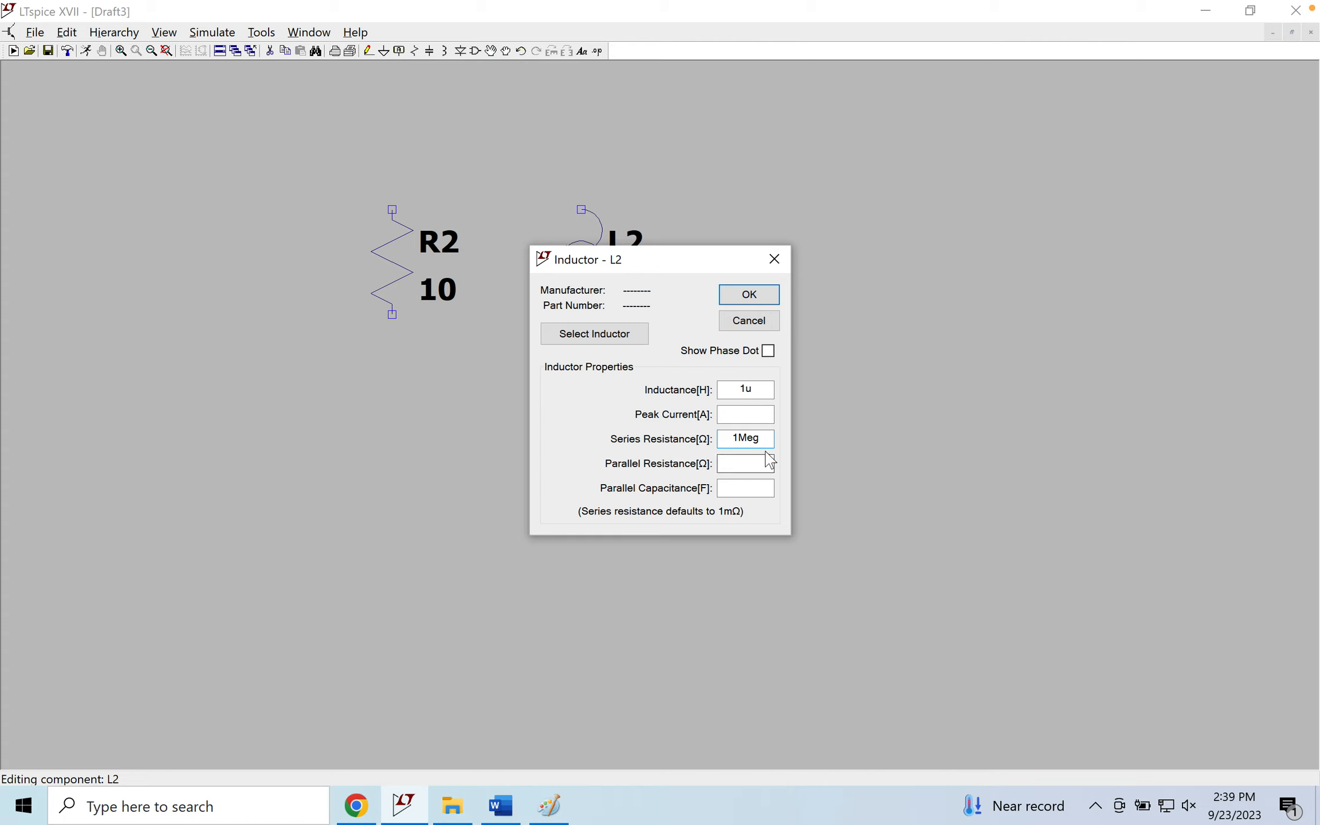
pyautogui.click(747, 298)
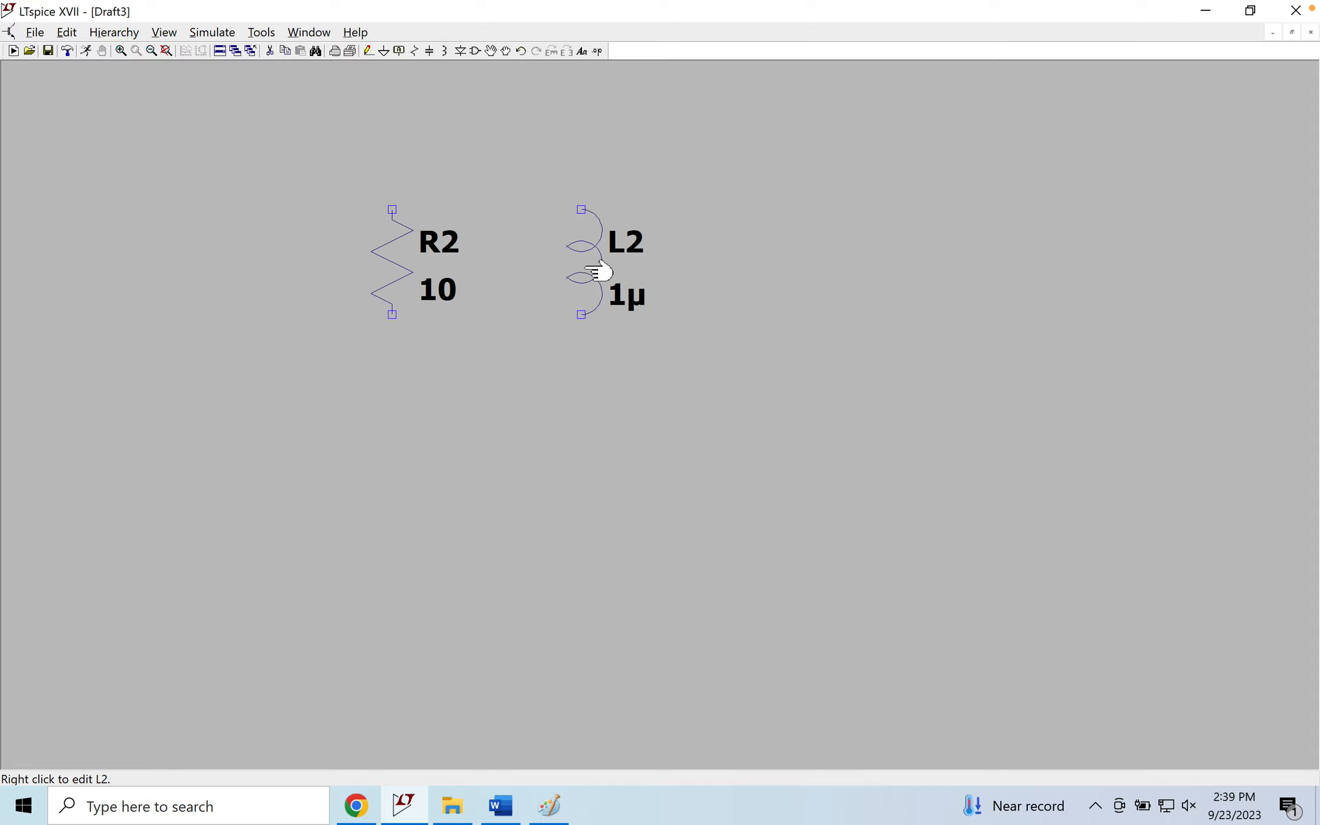
# Set the inductor's series resistance to 1m
pyautogui.rightClick(601, 268)
pyautogui.click(765, 438)
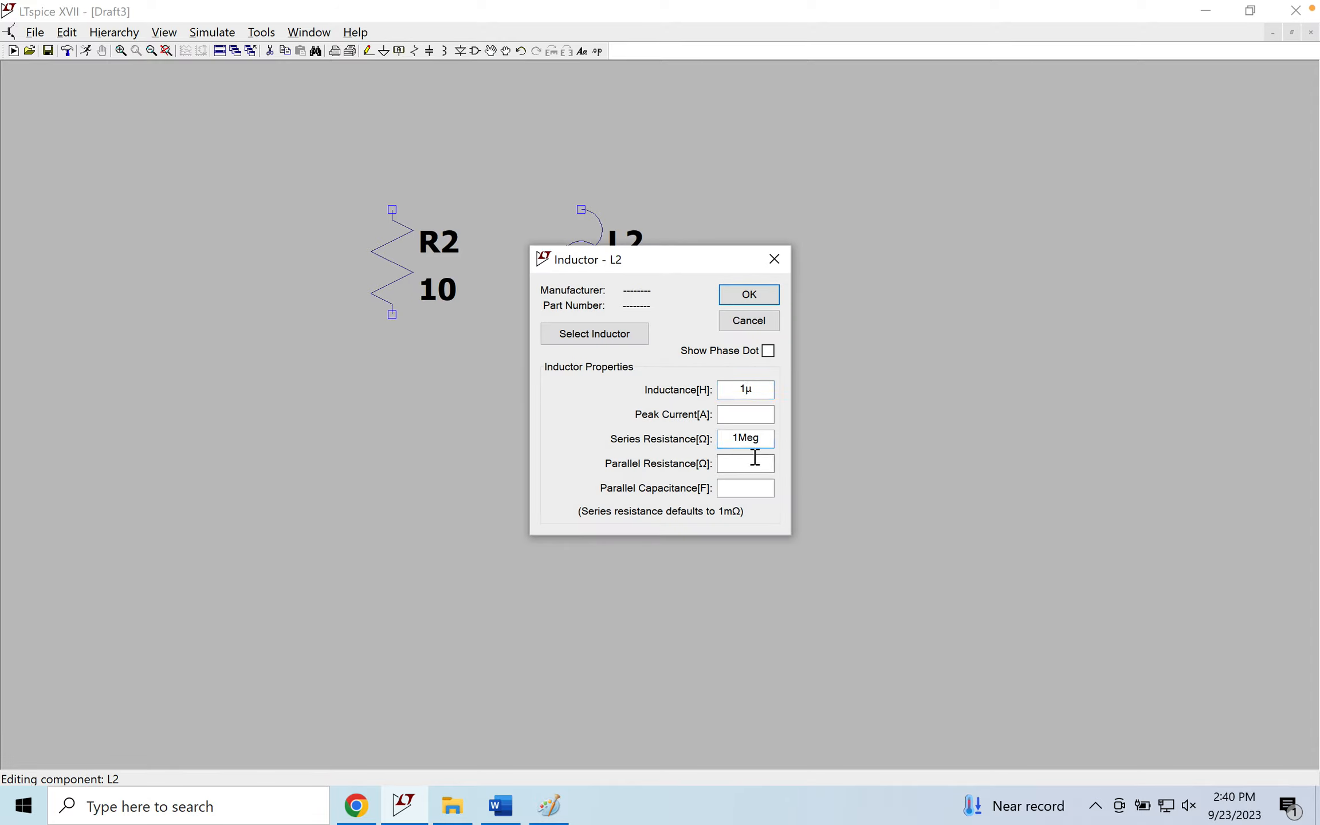
pyautogui.press('BackSpace')
pyautogui.press('BackSpace')
pyautogui.press('BackSpace')
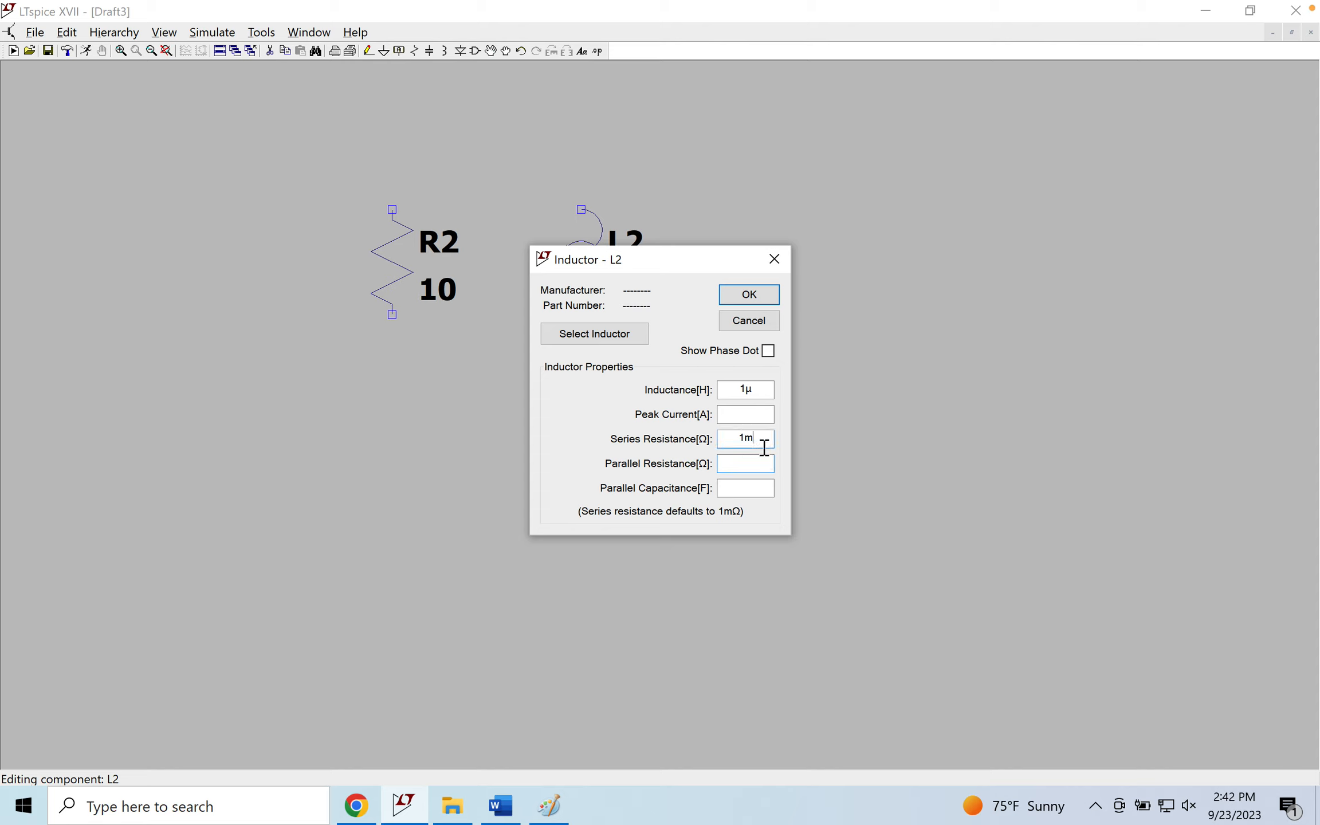
pyautogui.click(748, 294)
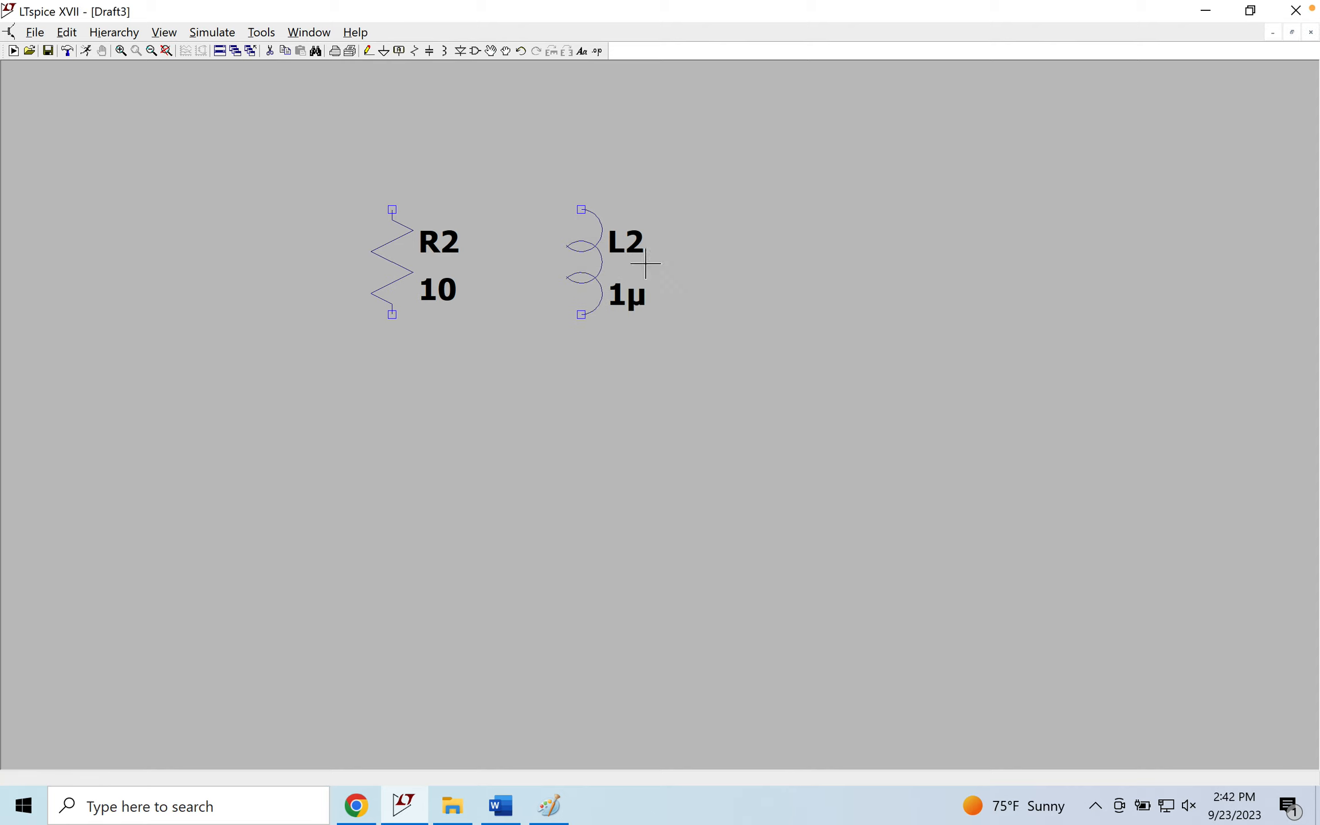
# Place another inductor beside L2, rotated 180 degrees so its labels face L2
pyautogui.click(444, 54)
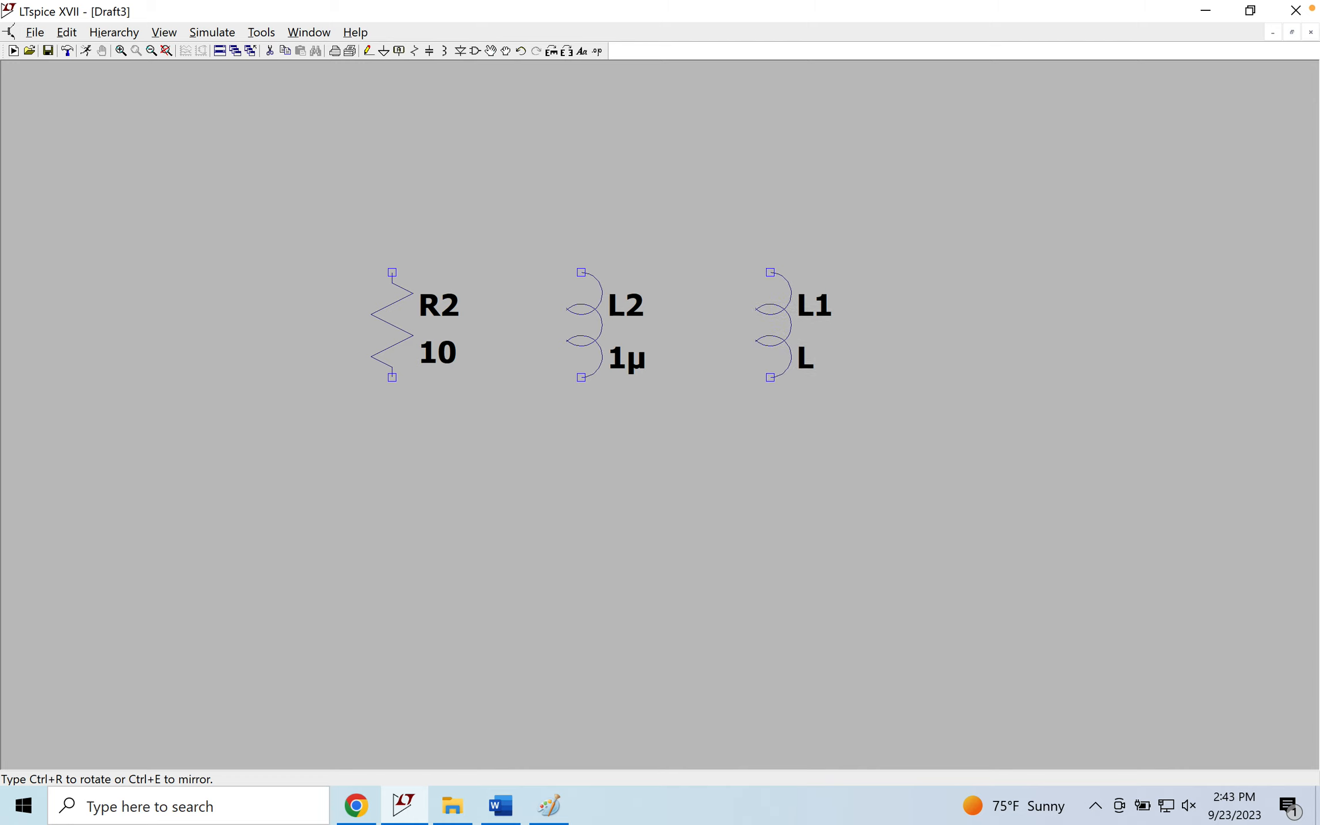
pyautogui.hotkey('ctrl', 'r')
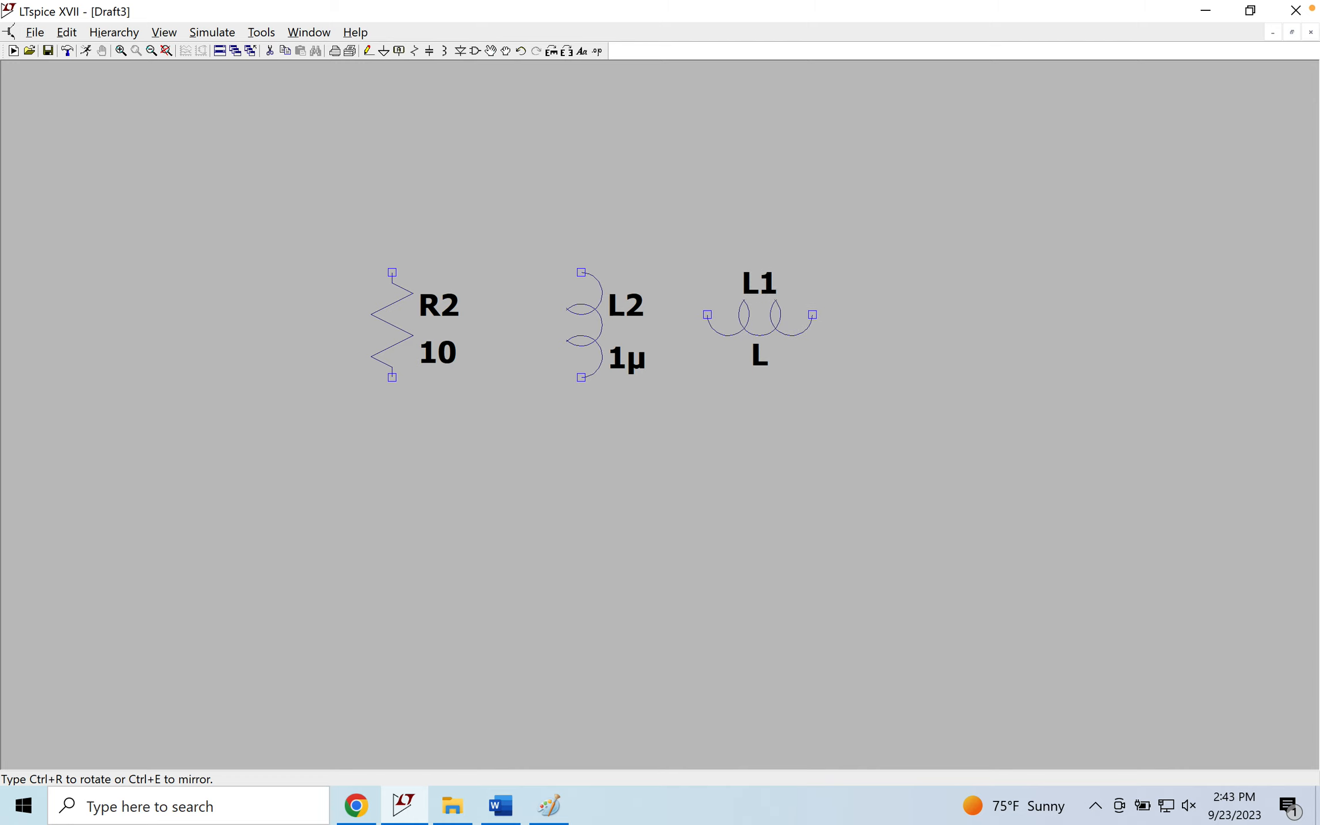
pyautogui.hotkey('ctrl', 'r')
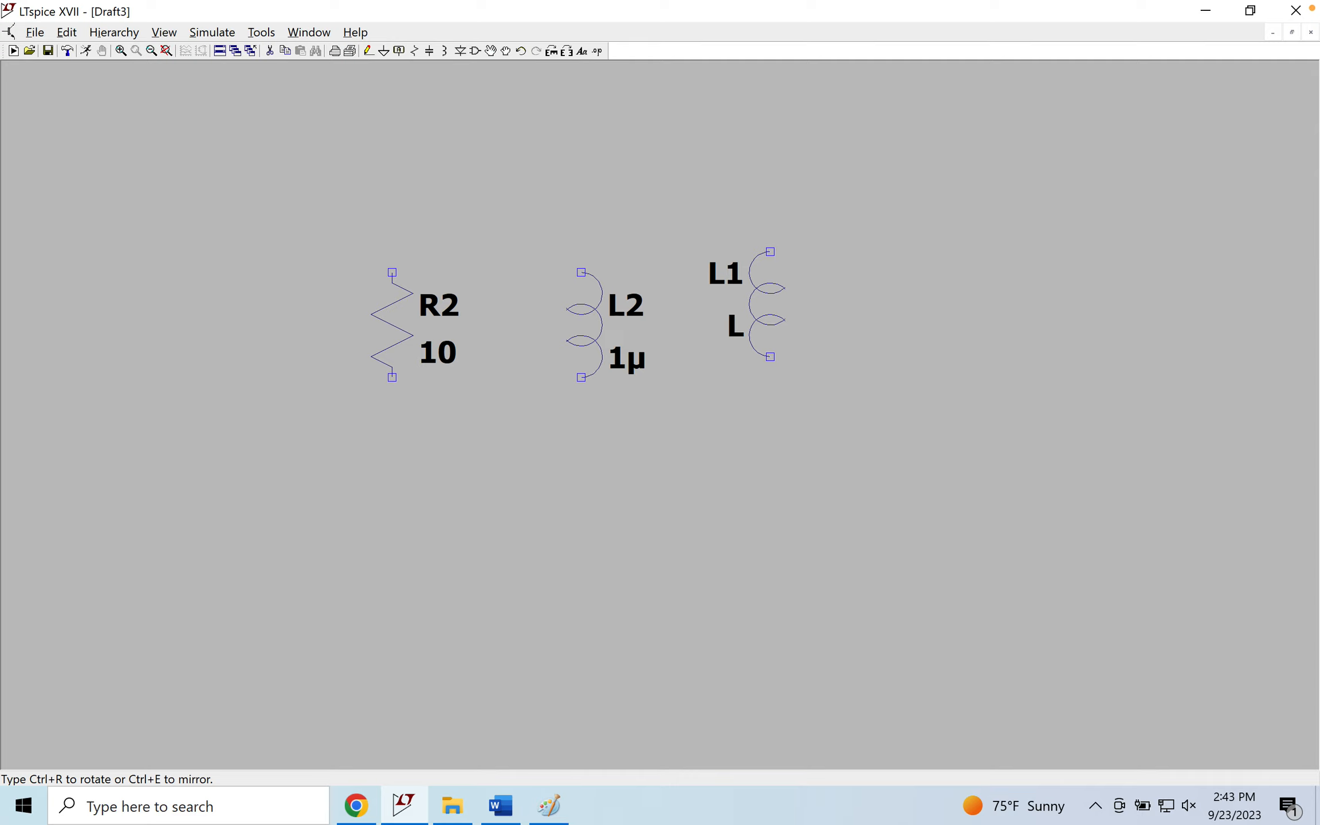
pyautogui.doubleClick(770, 325)
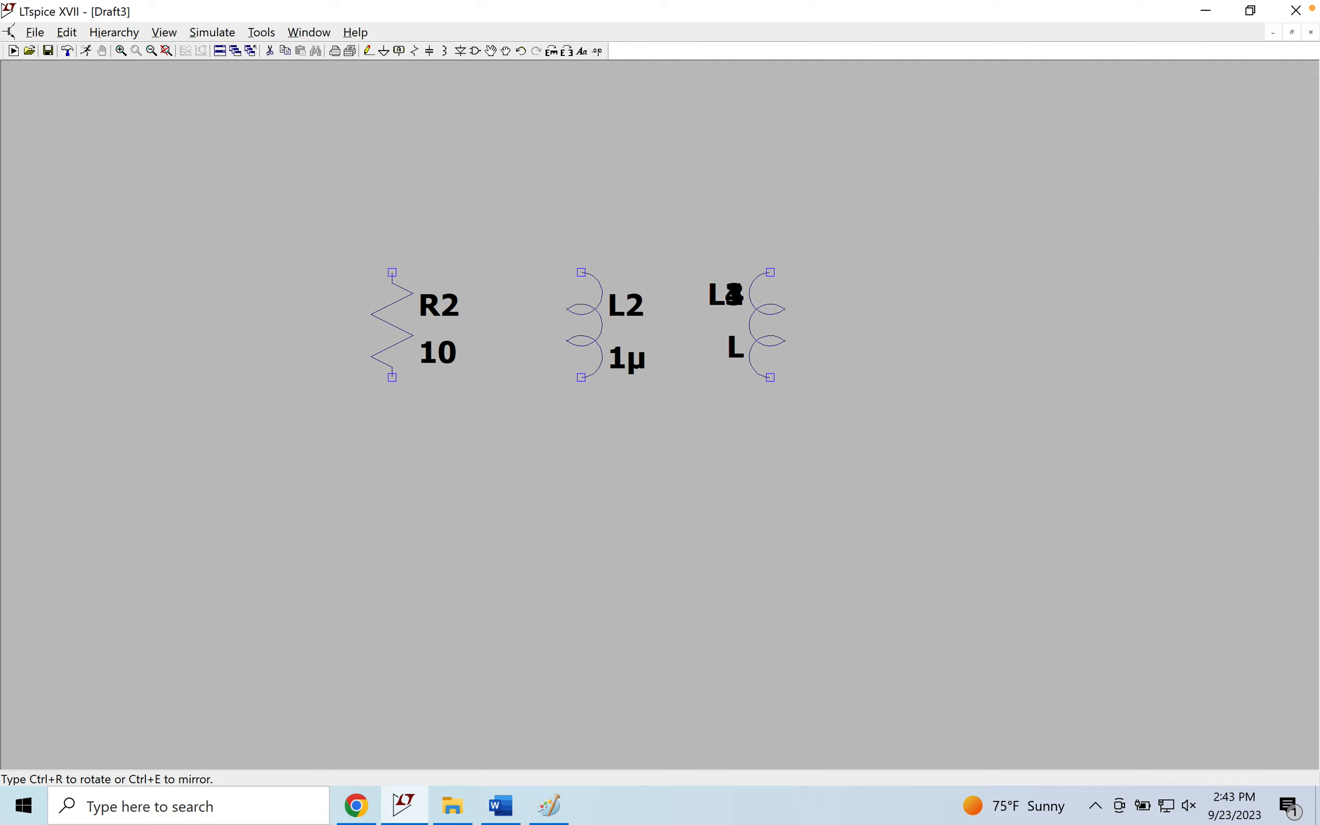
pyautogui.press('Escape')
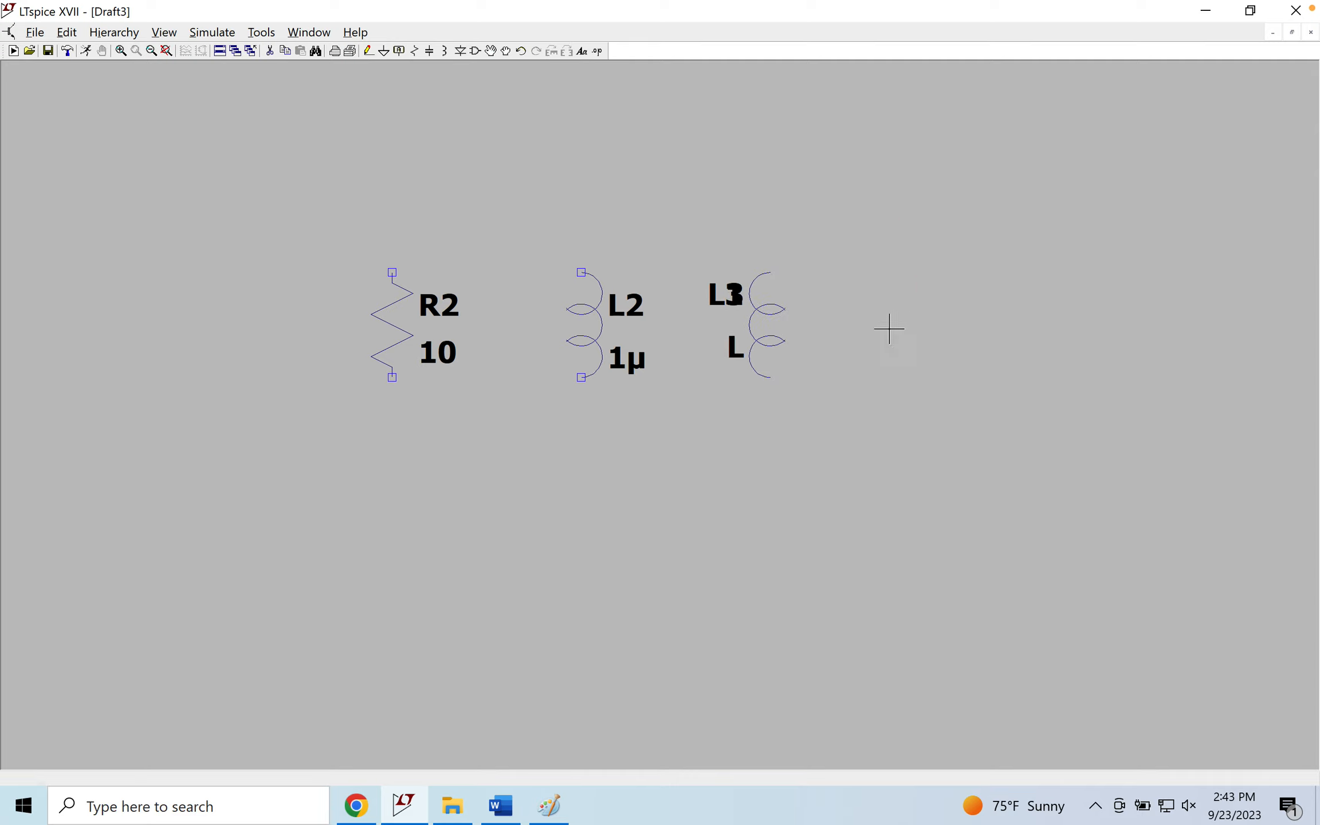
# Delete the duplicate inductor stacked on the newly placed one
pyautogui.click(269, 50)
pyautogui.click(760, 325)
pyautogui.press('Escape')
# Set the inductance of inductor L3 to 2µ
pyautogui.rightClick(774, 338)
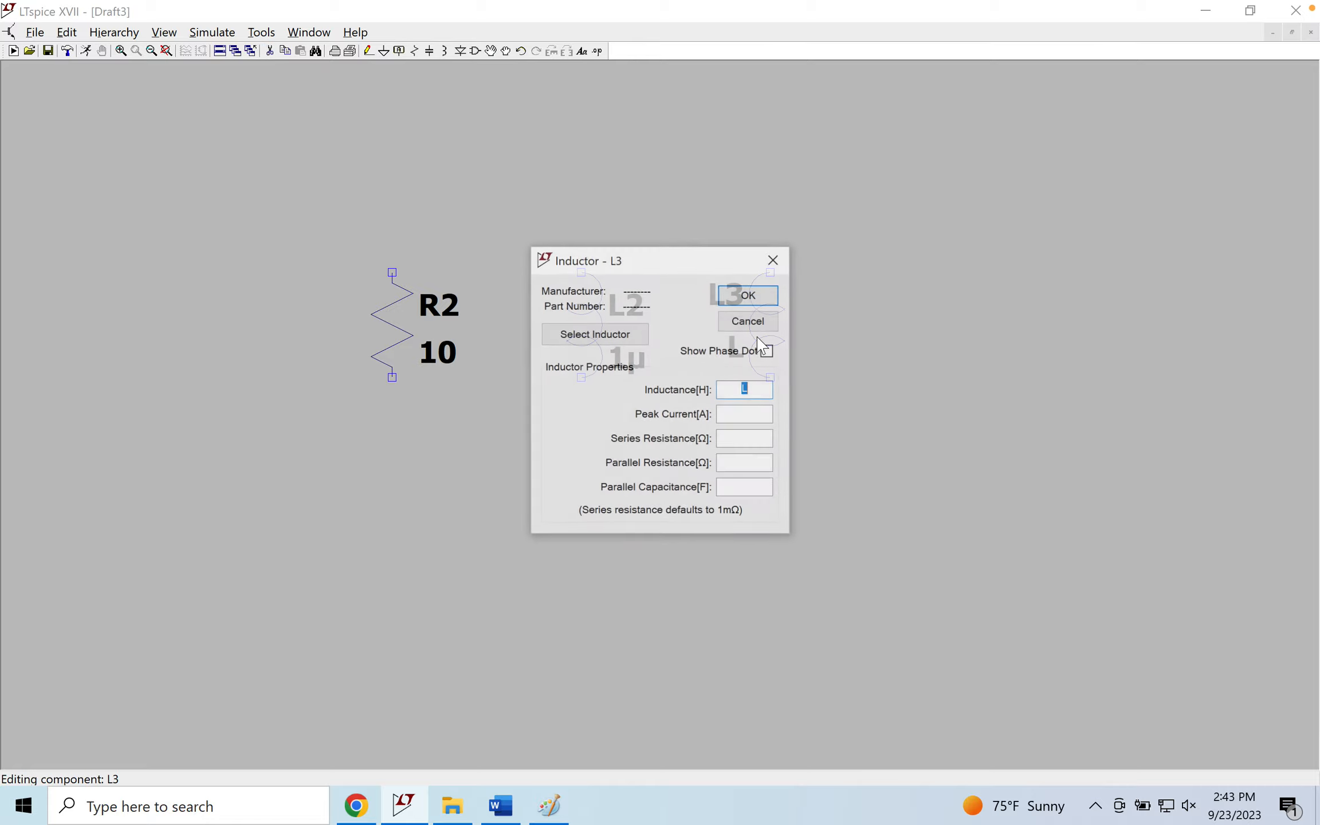
pyautogui.write('2')
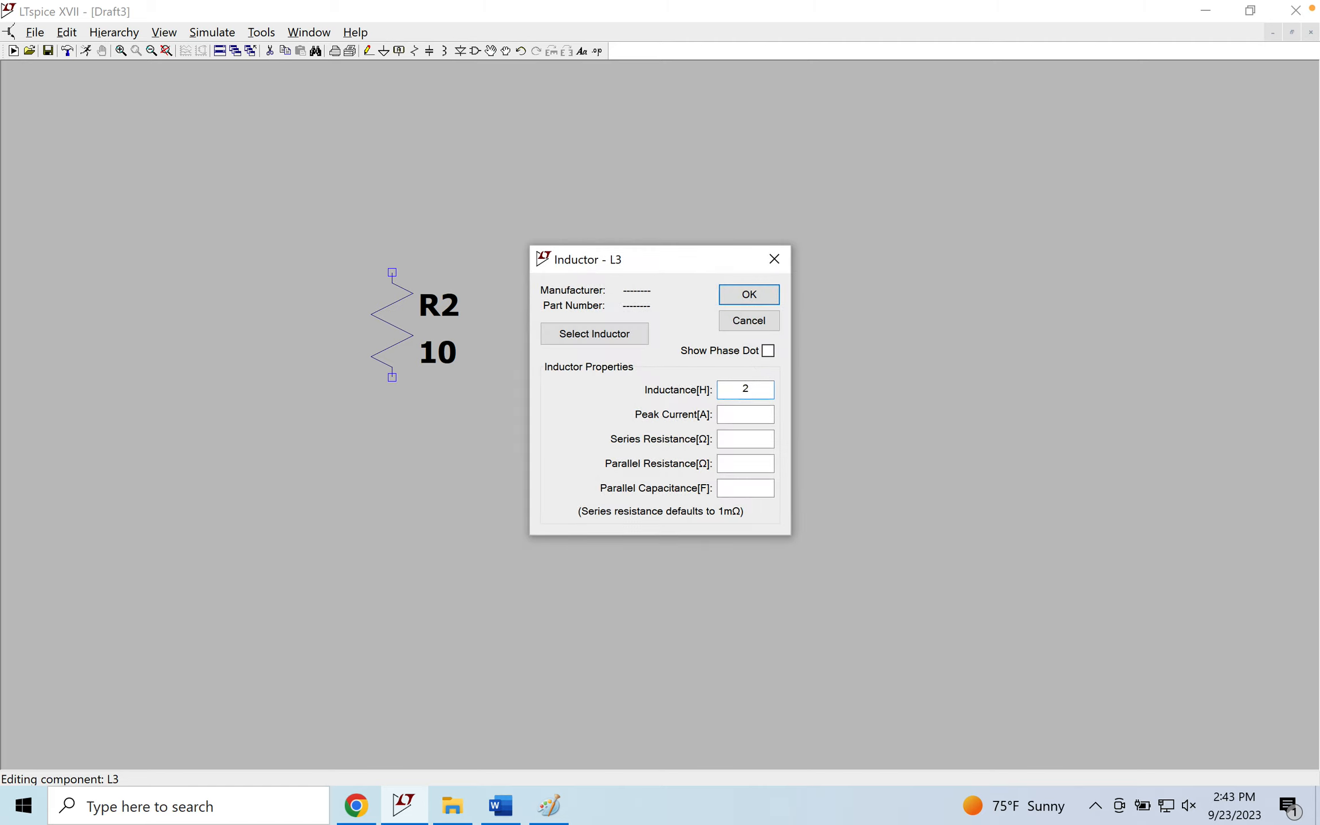
pyautogui.press('Return')
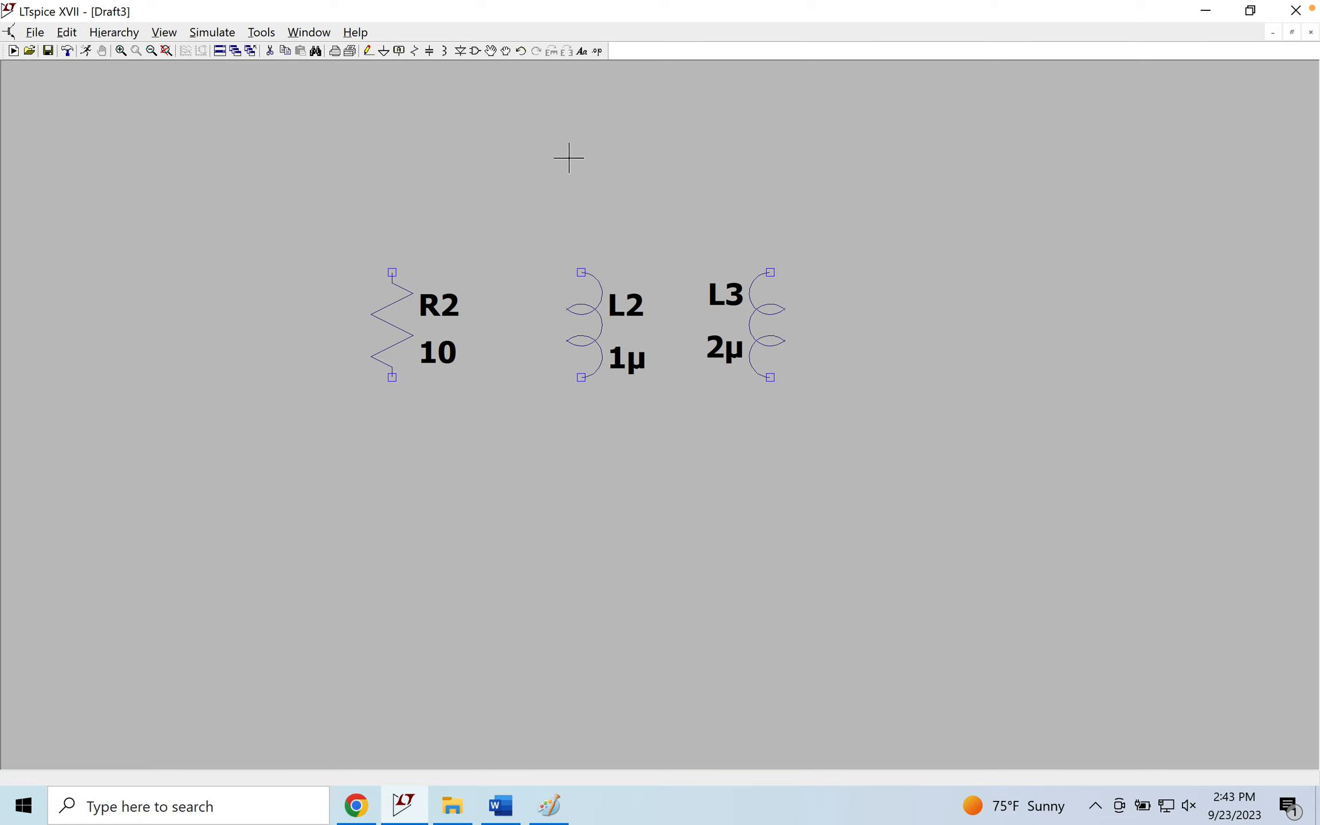
# Add the SPICE directive "K L2 L3 0.99" below the inductors to couple L2 and L3
pyautogui.click(597, 54)
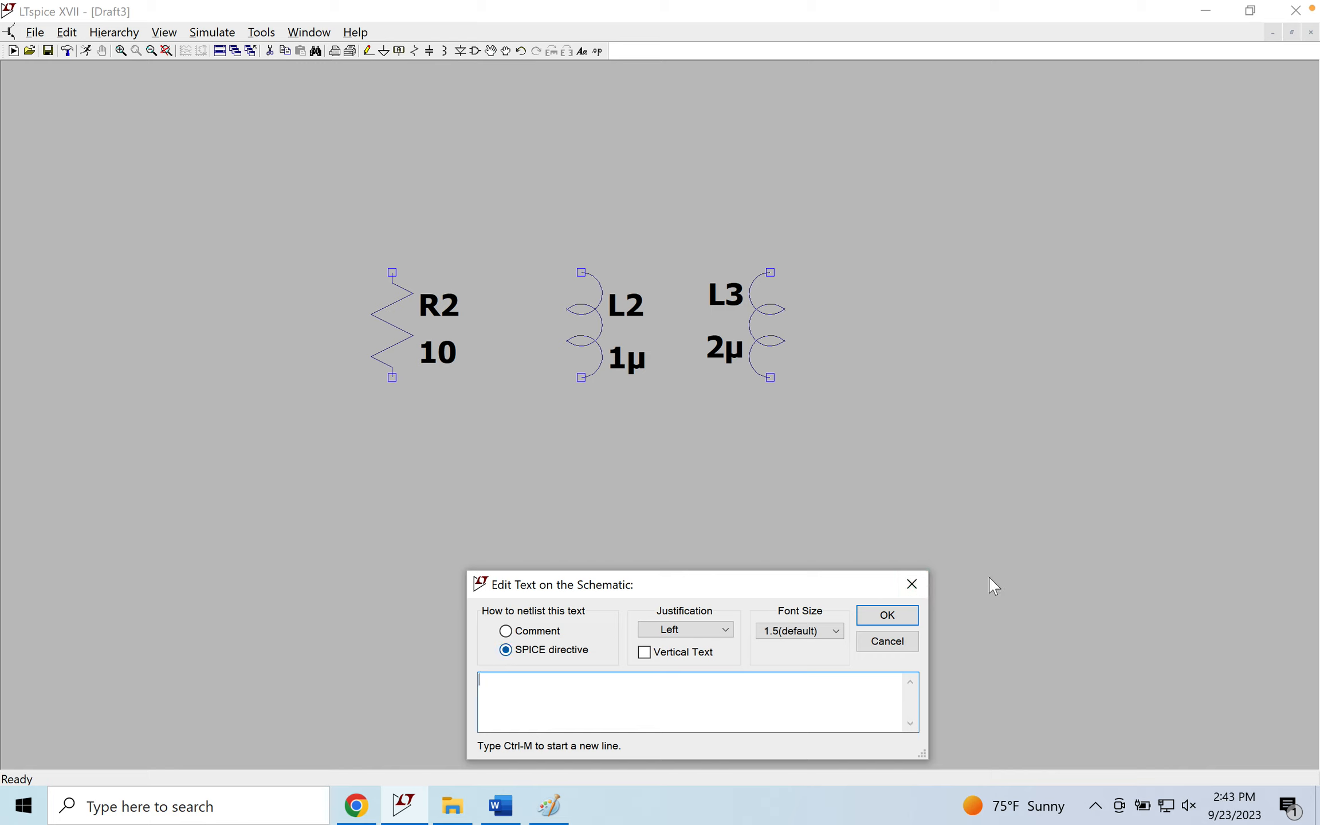
pyautogui.click(912, 585)
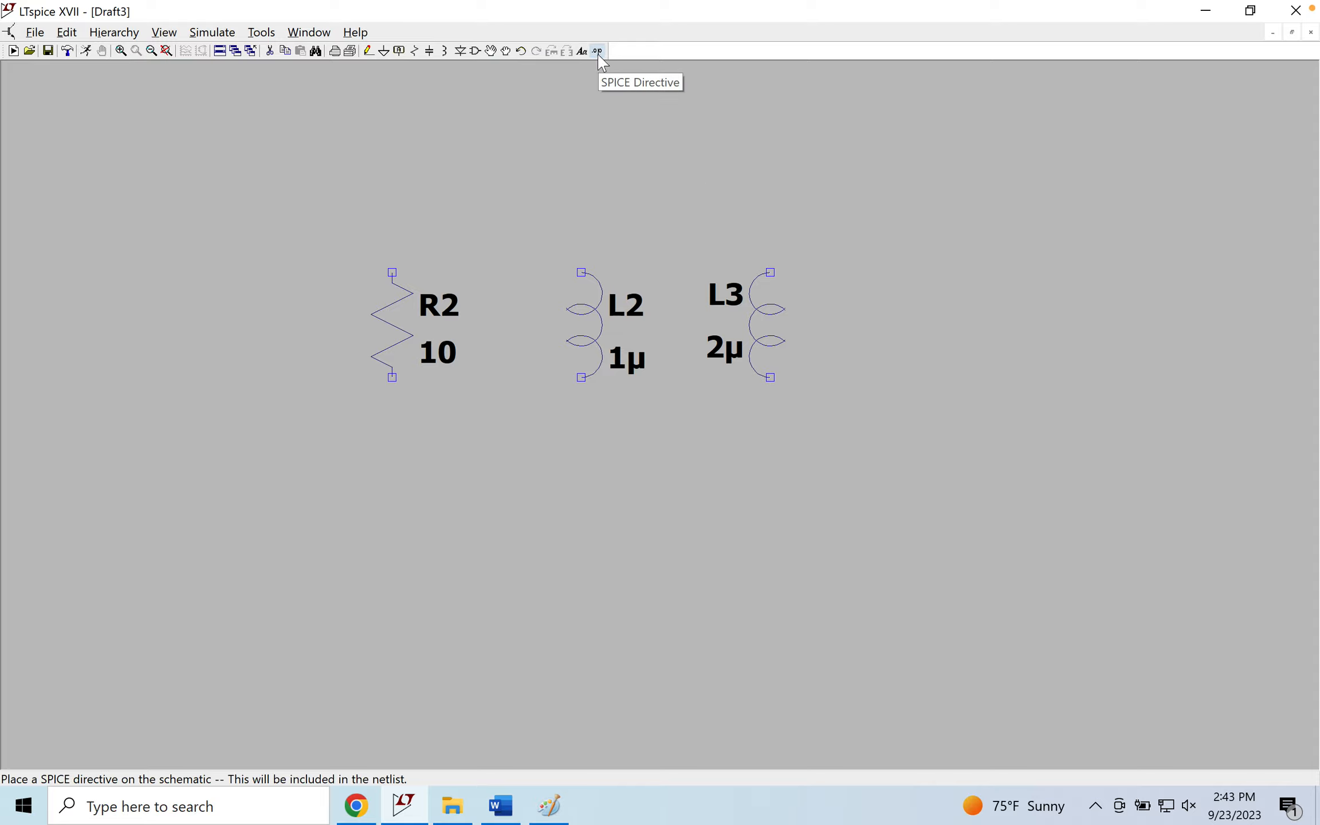
pyautogui.click(597, 51)
pyautogui.click(626, 584)
pyautogui.moveTo(626, 584); pyautogui.dragTo(678, 395)
pyautogui.click(564, 498)
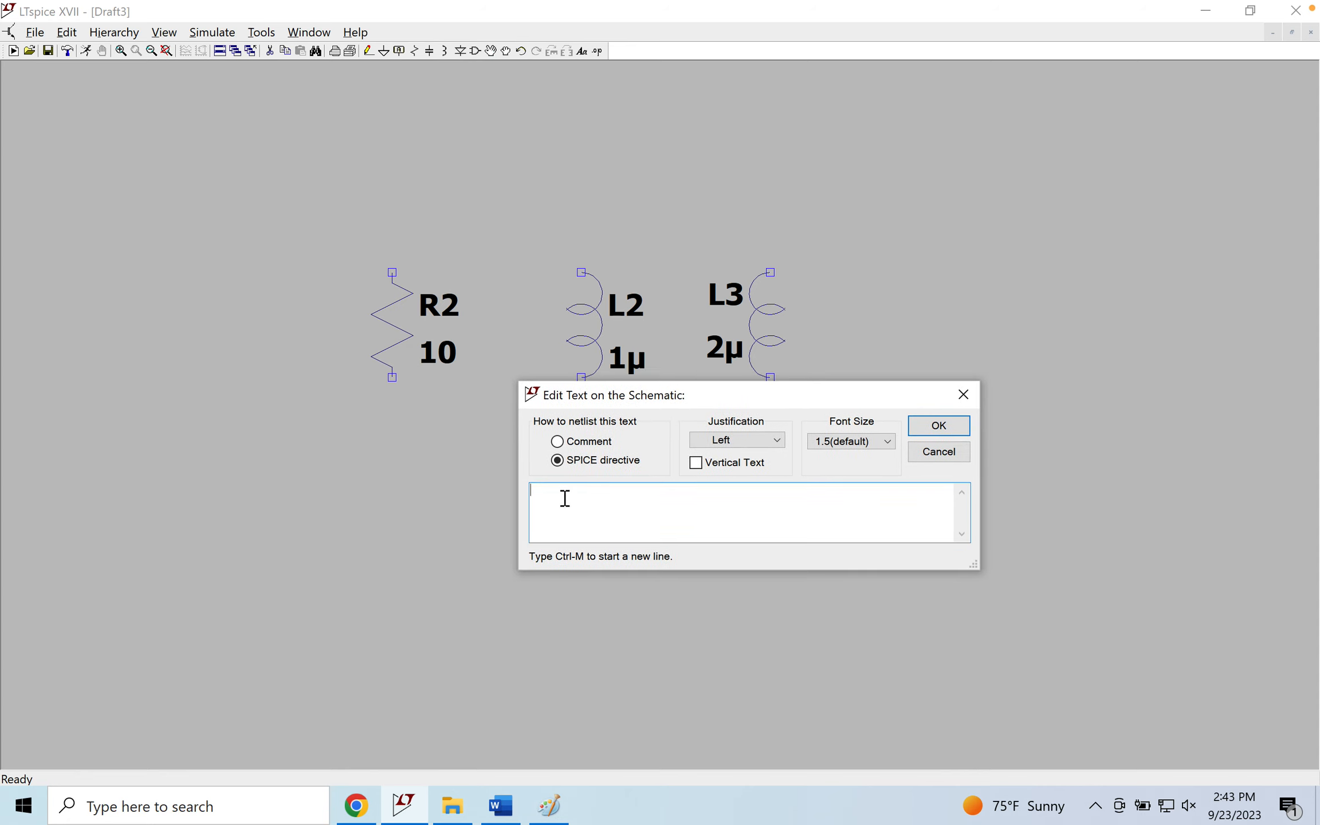
pyautogui.write('K')
pyautogui.write('0.')
pyautogui.press('BackSpace')
pyautogui.write('99')
pyautogui.press('Return')
pyautogui.click(628, 456)
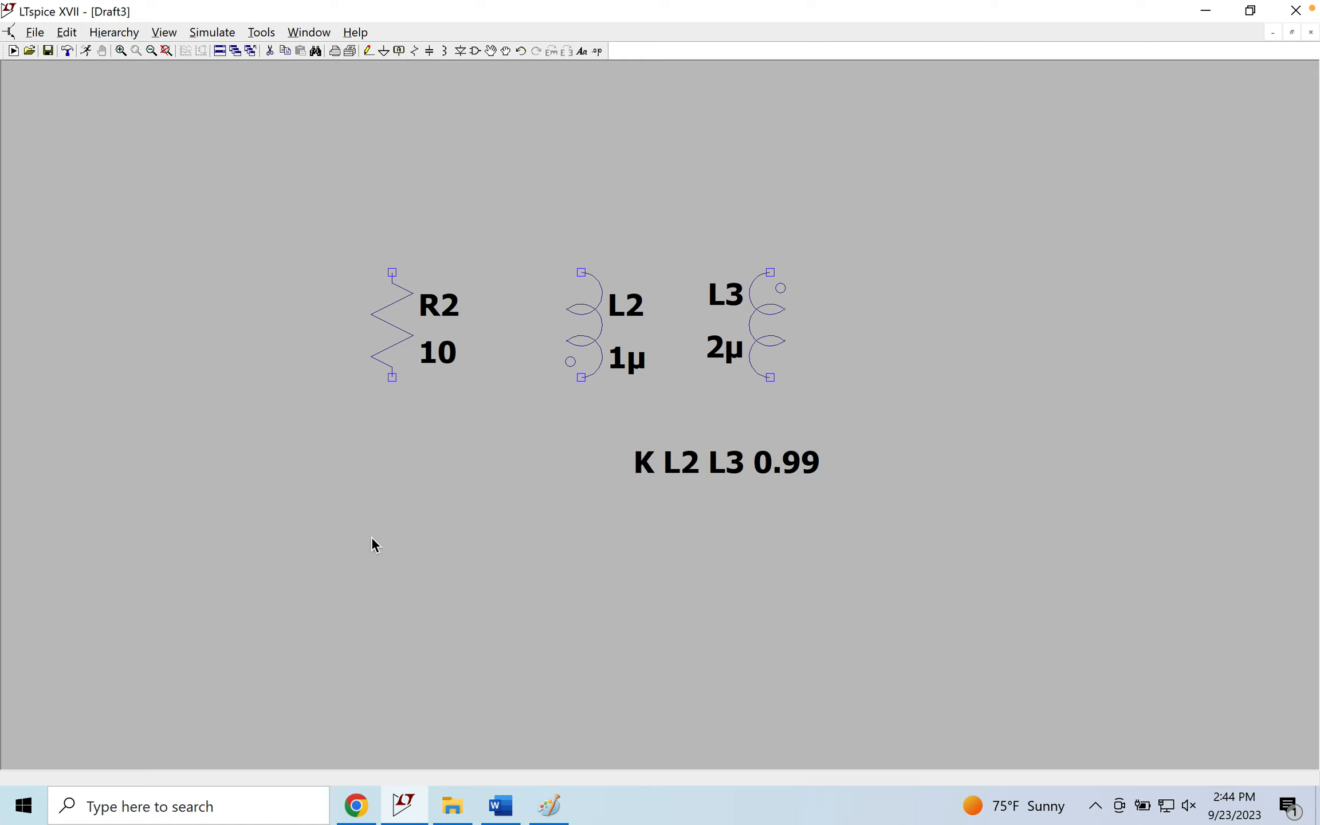
# Check the transformer winding properties and the name of inductor L2 without changing them
pyautogui.rightClick(600, 342)
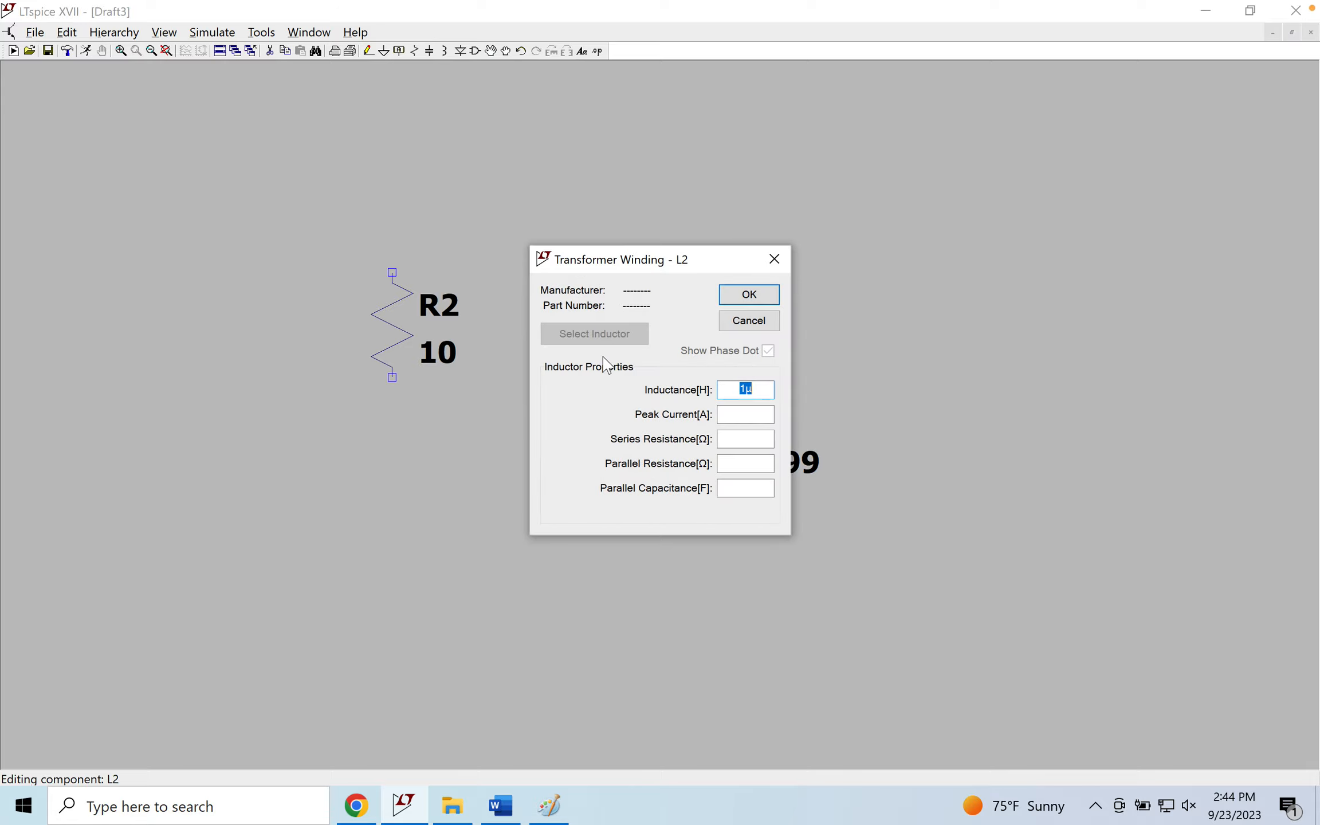
pyautogui.click(748, 322)
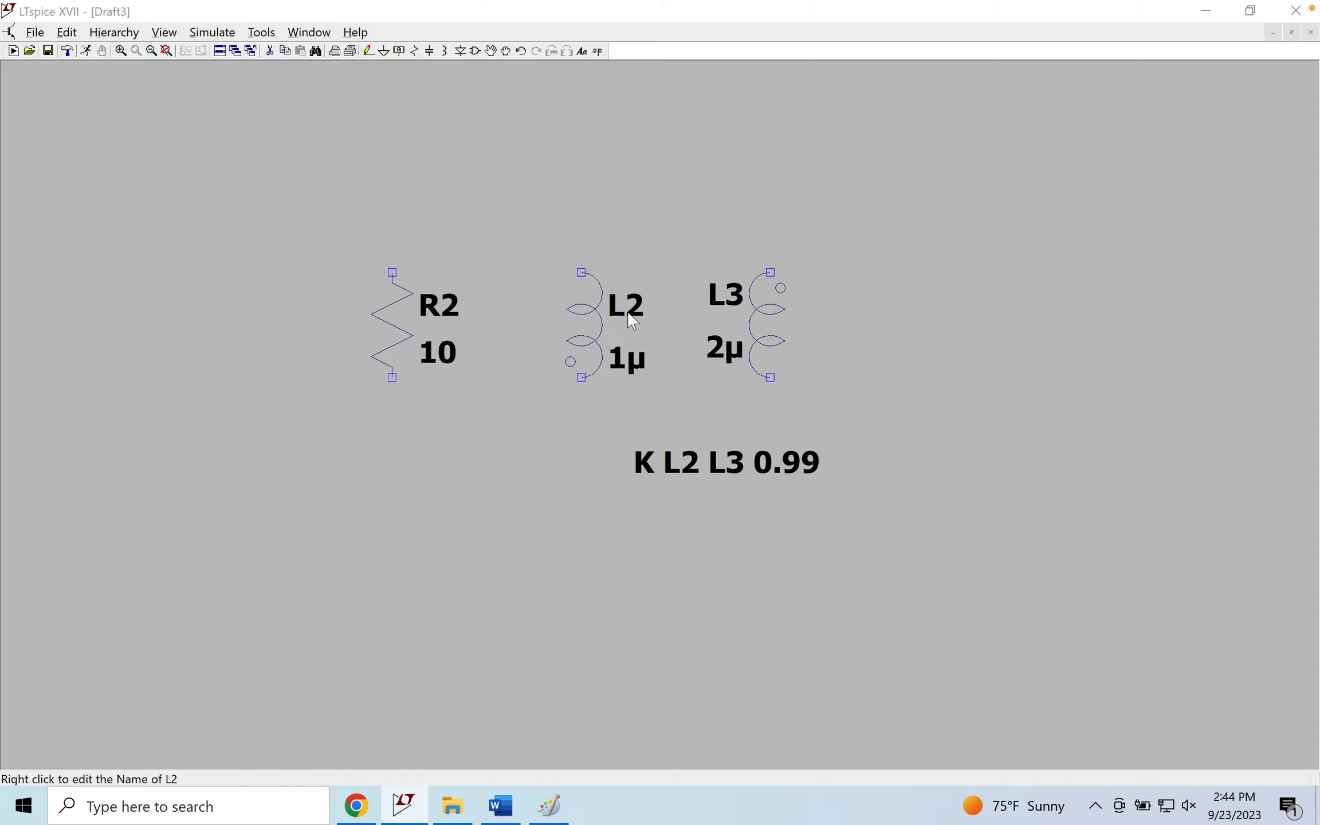
pyautogui.rightClick(627, 313)
pyautogui.click(795, 401)
pyautogui.rightClick(581, 319)
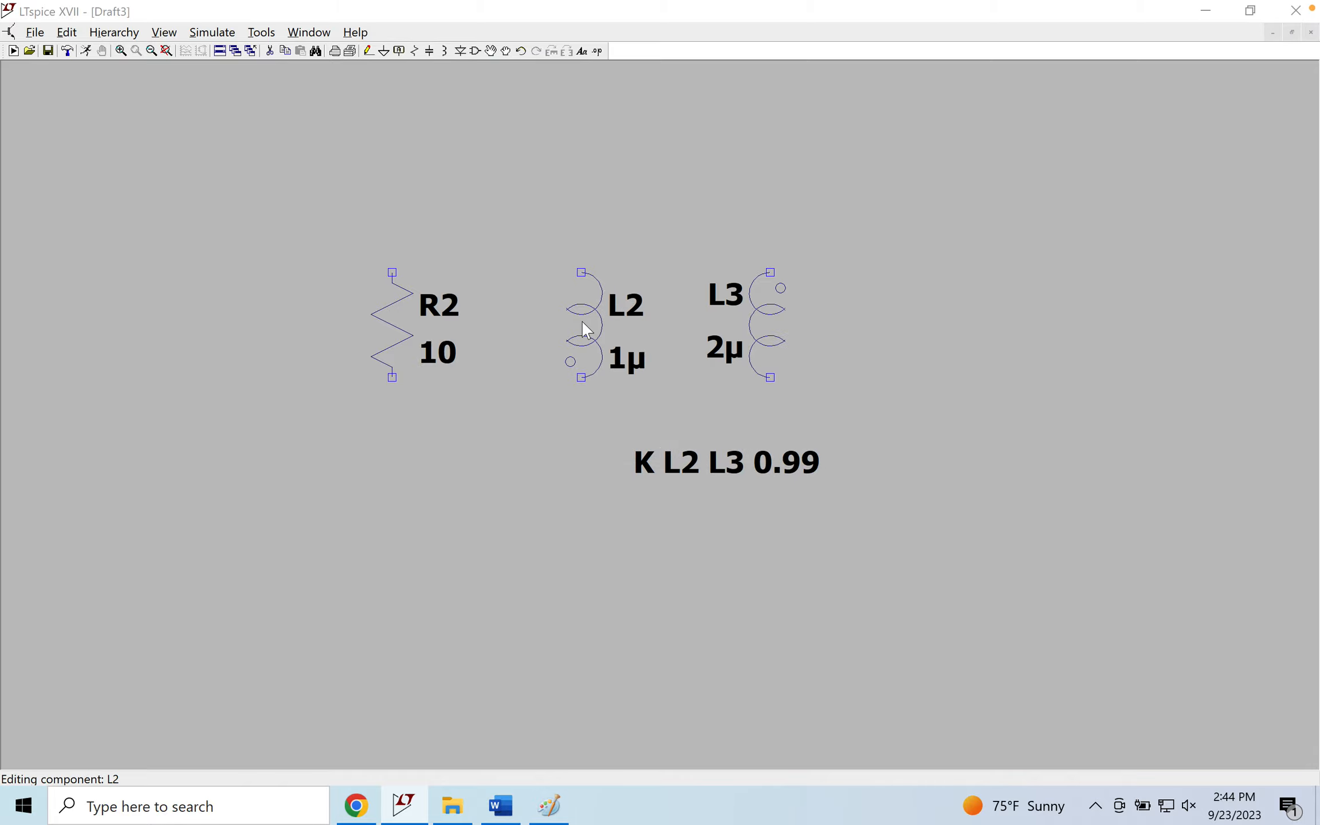
pyautogui.click(746, 322)
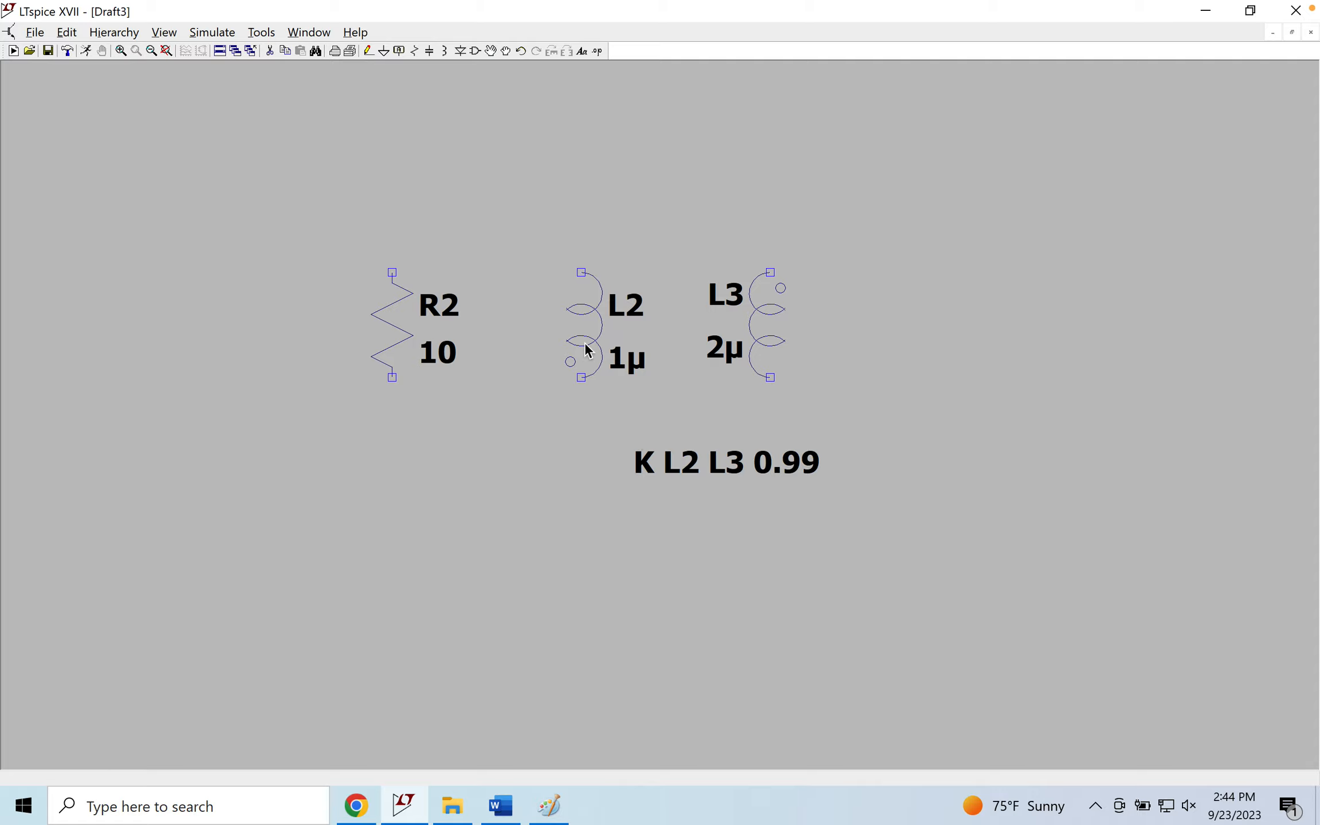
# Give winding L2 a series resistance of 1m, a parallel resistance of 100k and a parallel capacitance of 1p
pyautogui.rightClick(602, 345)
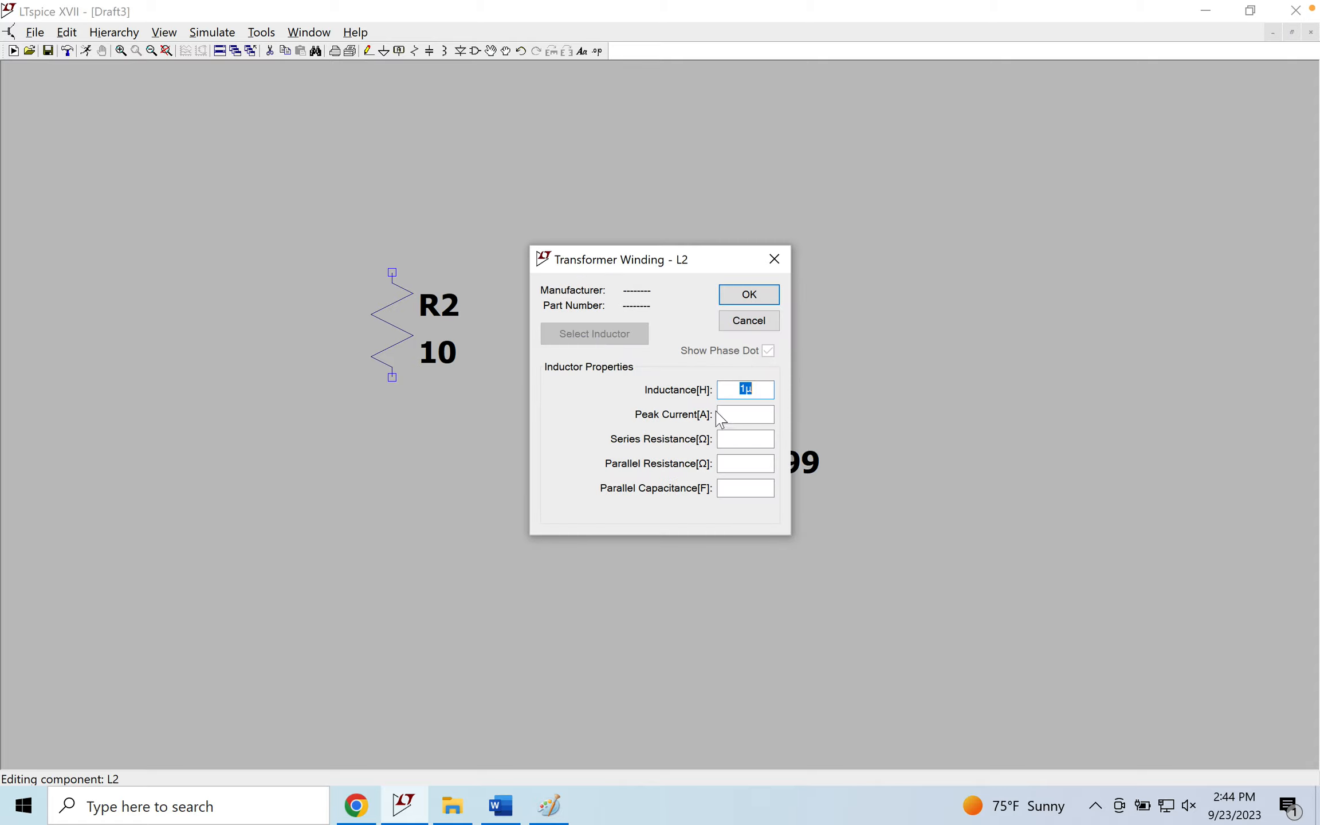
pyautogui.click(736, 439)
pyautogui.write('1m')
pyautogui.click(733, 468)
pyautogui.write('100k')
pyautogui.press('Return')
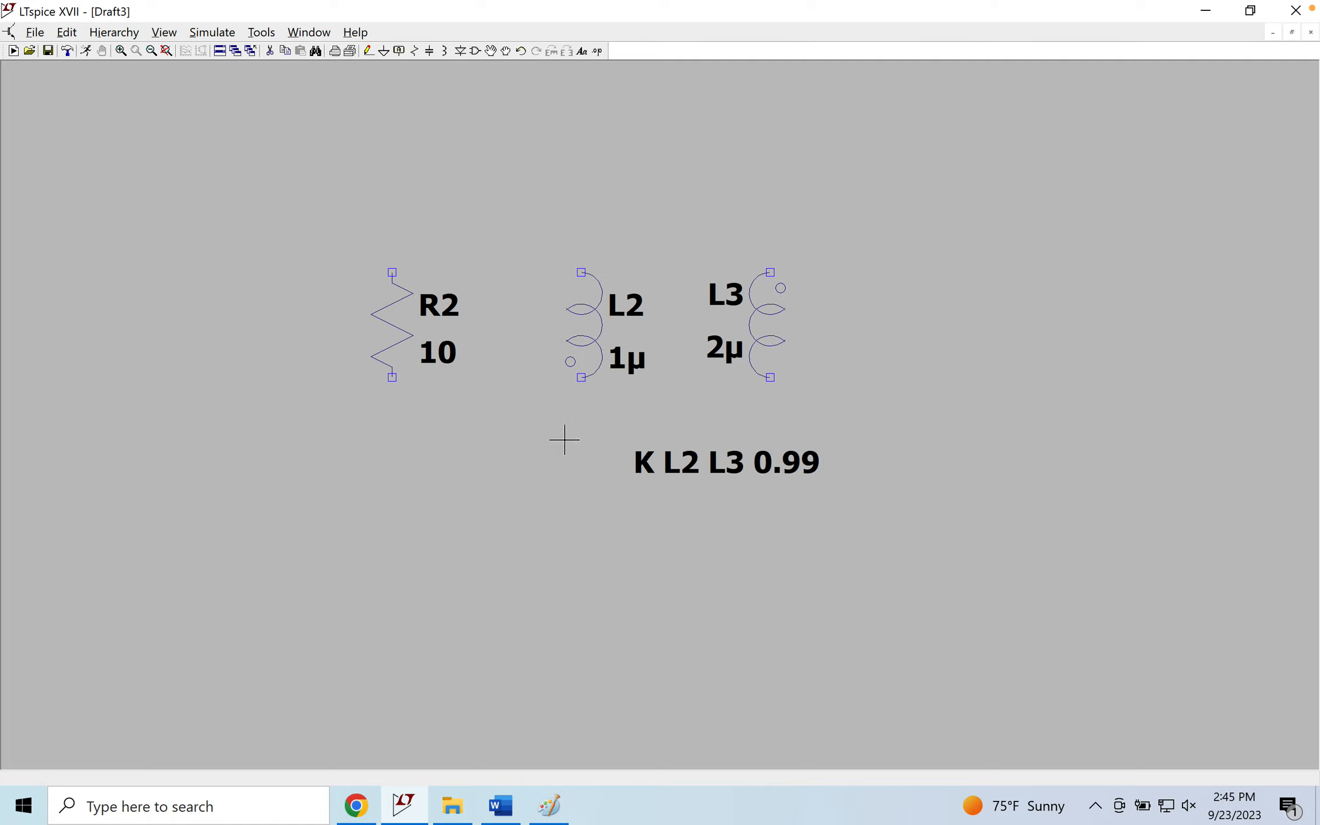
# Make the SpiceLine attribute of L2 visible on the schematic
pyautogui.rightClick(590, 327)
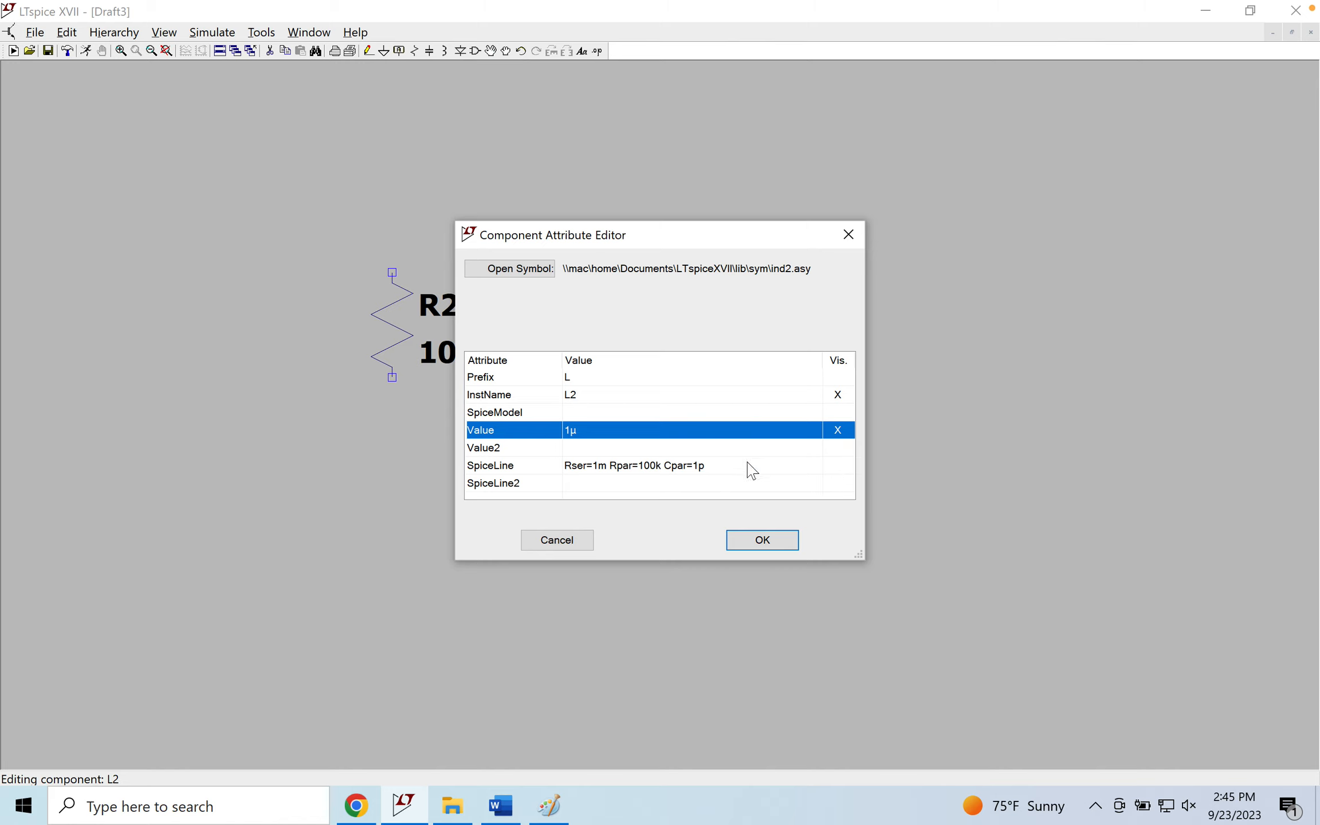
pyautogui.click(838, 469)
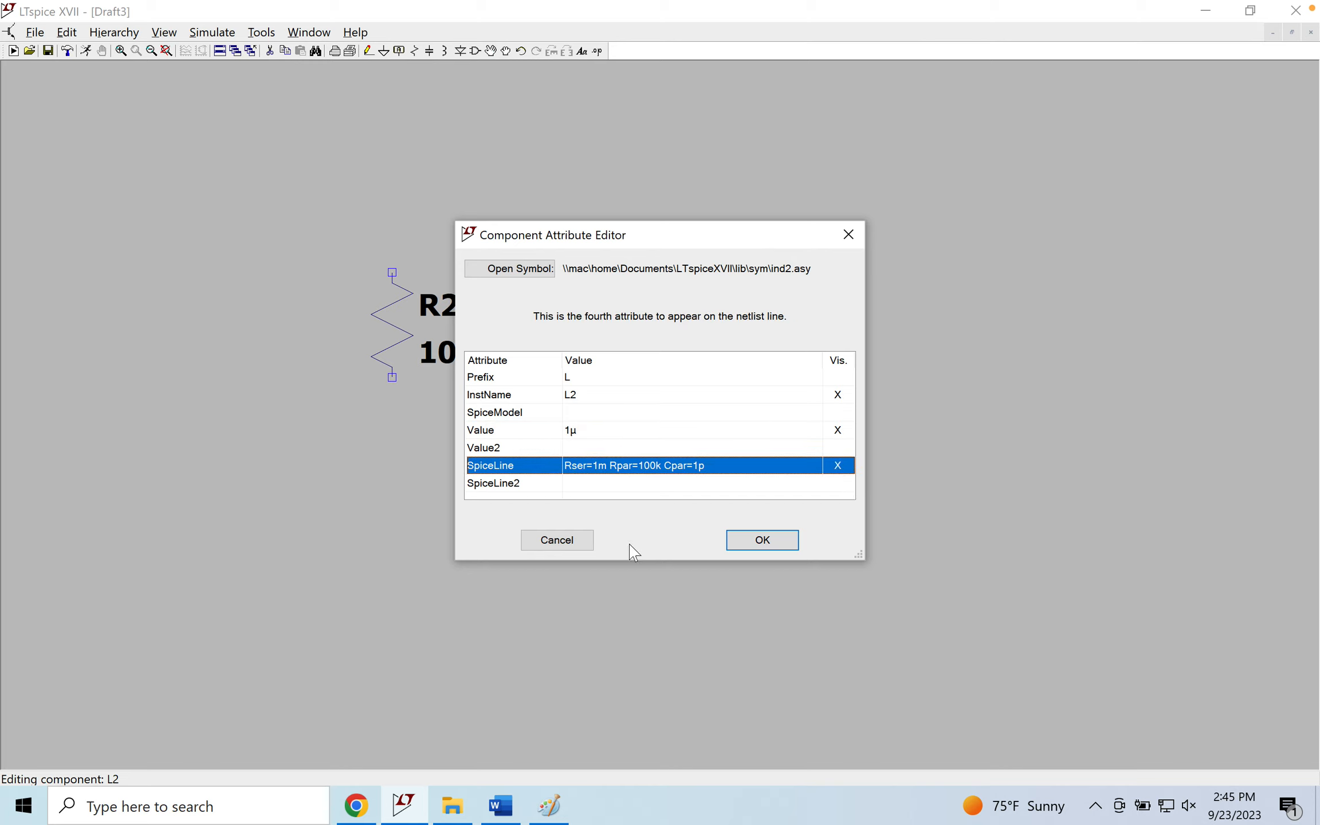
pyautogui.click(770, 541)
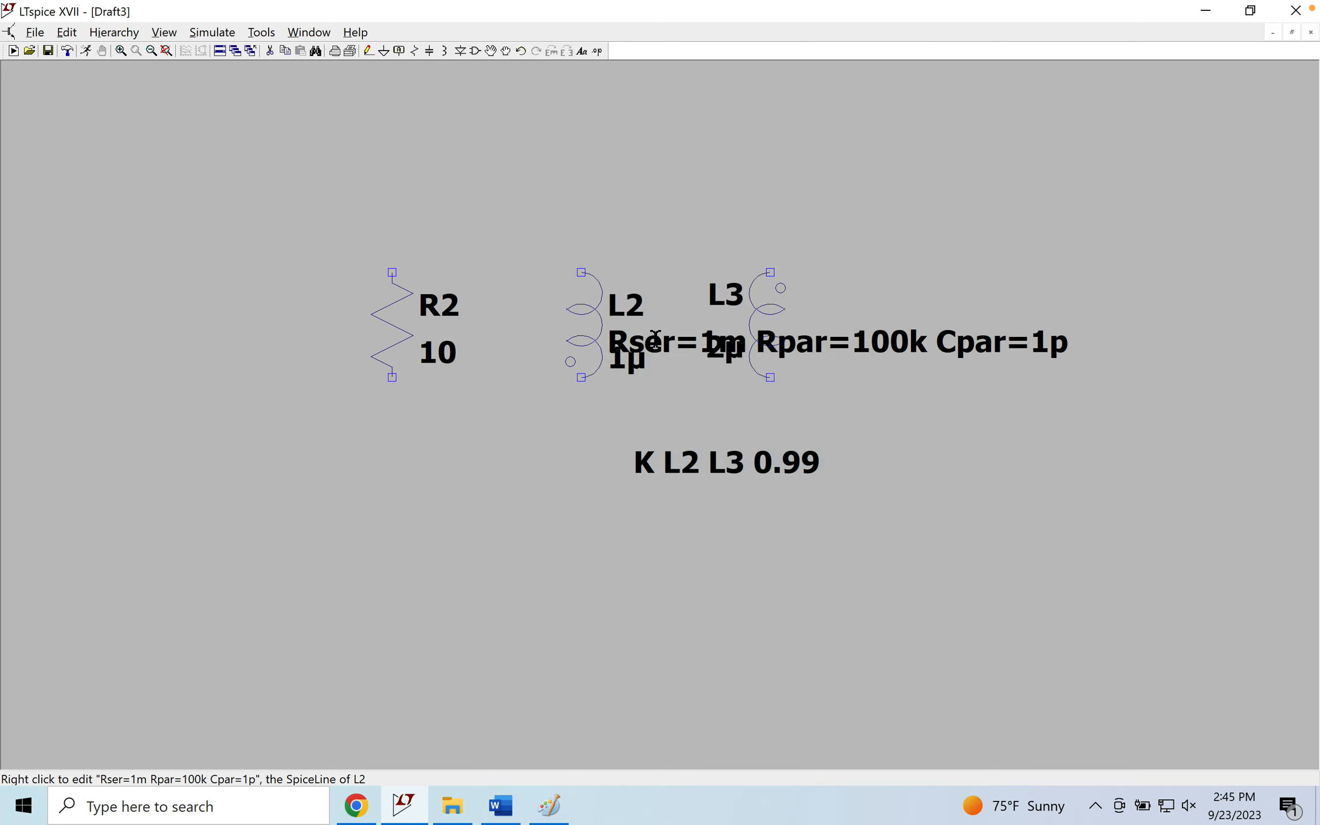
# Move L2's parasitics text below the inductors, just above the coupling directive
pyautogui.click(490, 51)
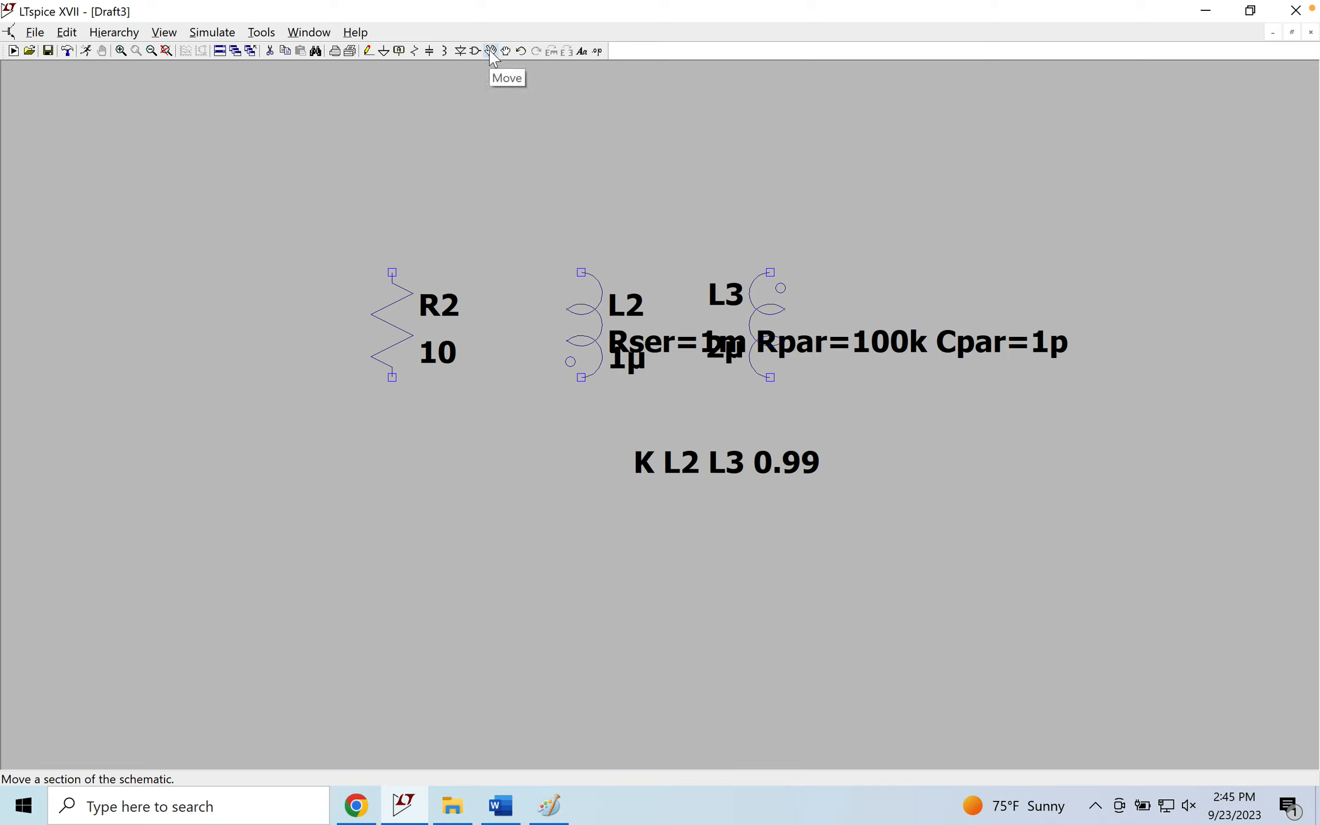
pyautogui.click(700, 343)
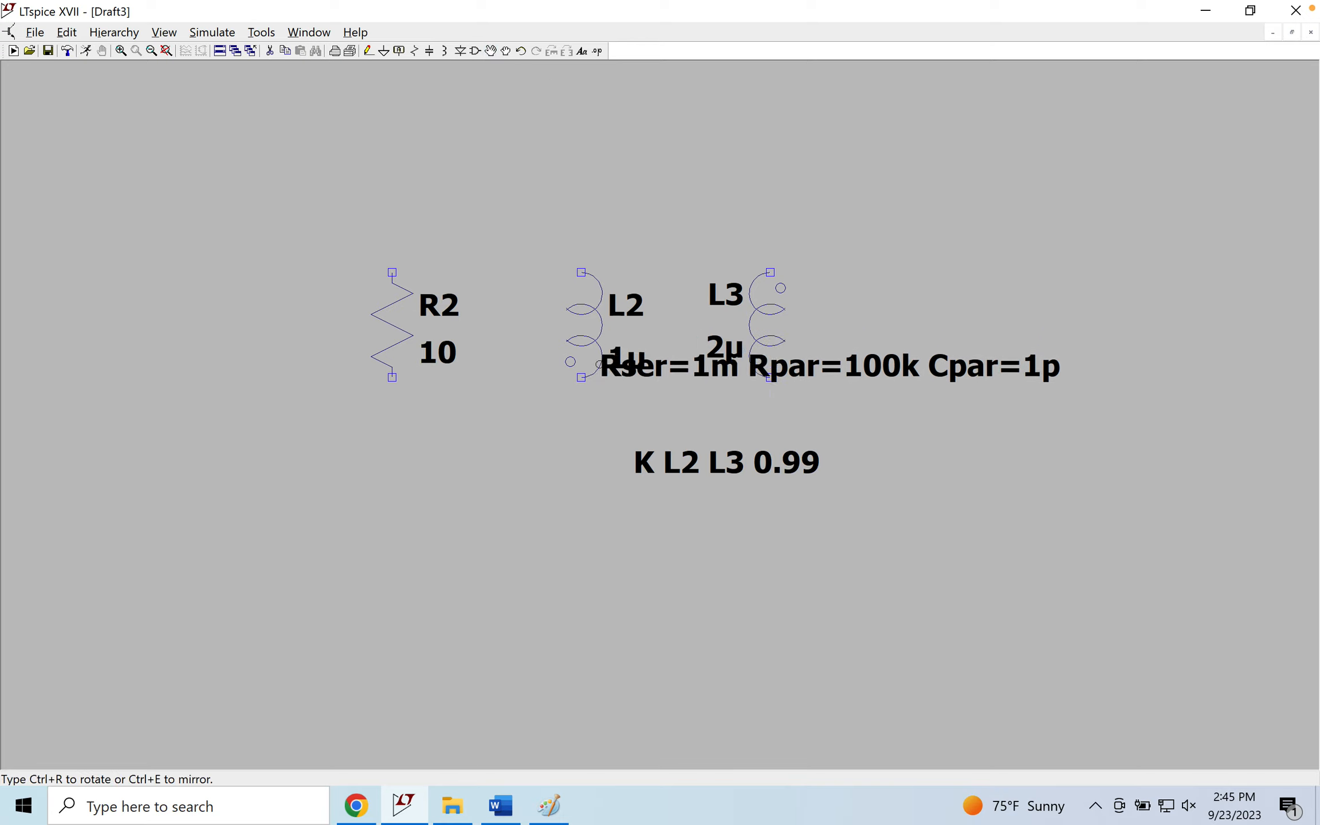
pyautogui.click(629, 426)
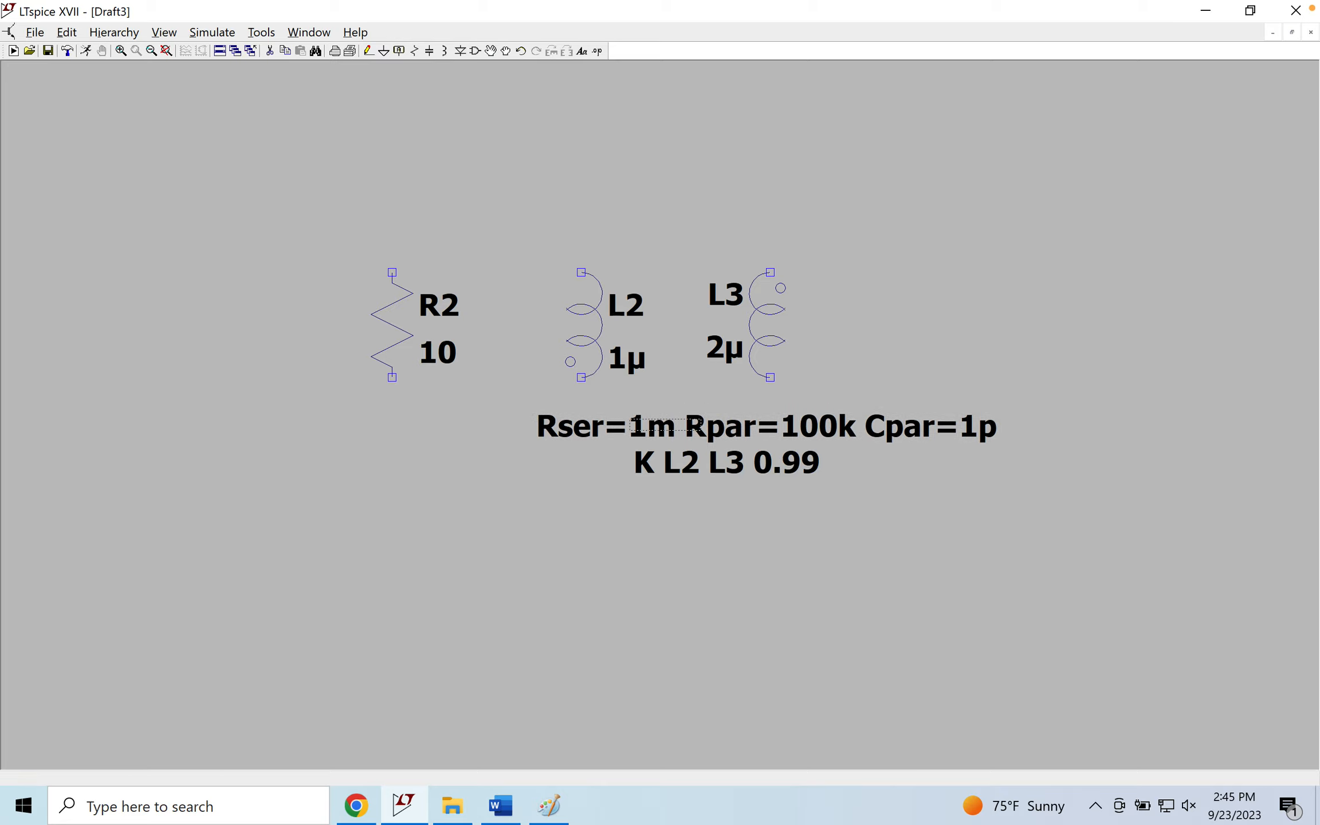
pyautogui.press('Escape')
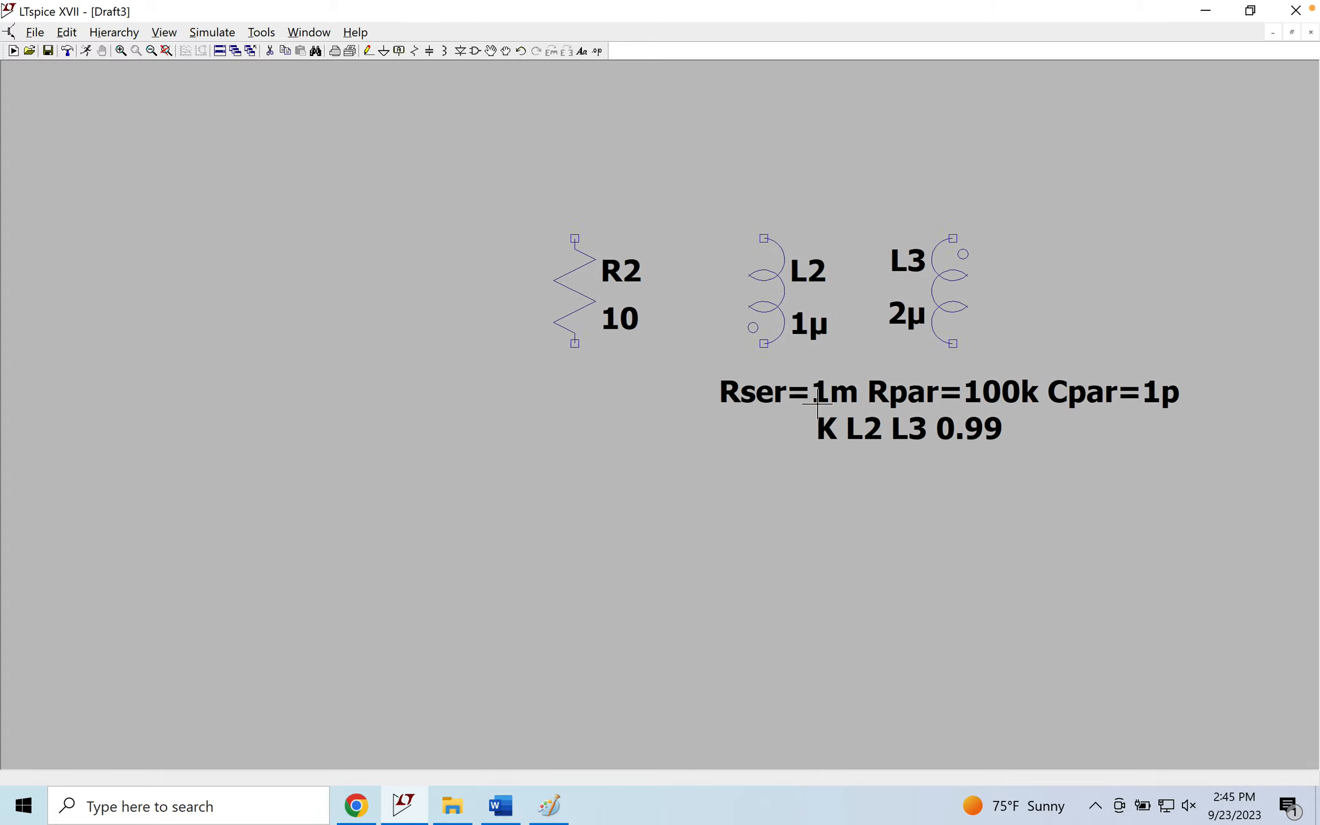
pyautogui.rightClick(743, 382)
pyautogui.press('Escape')
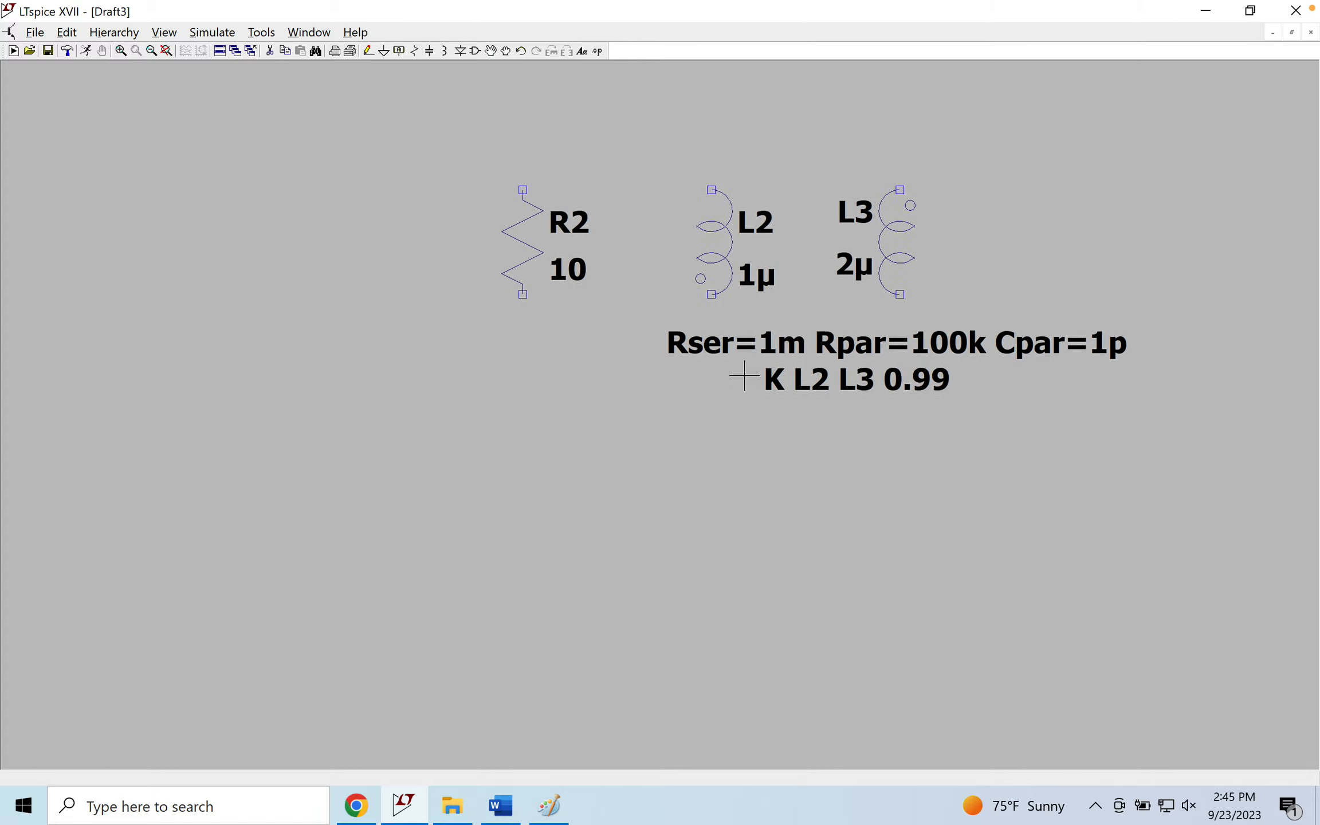
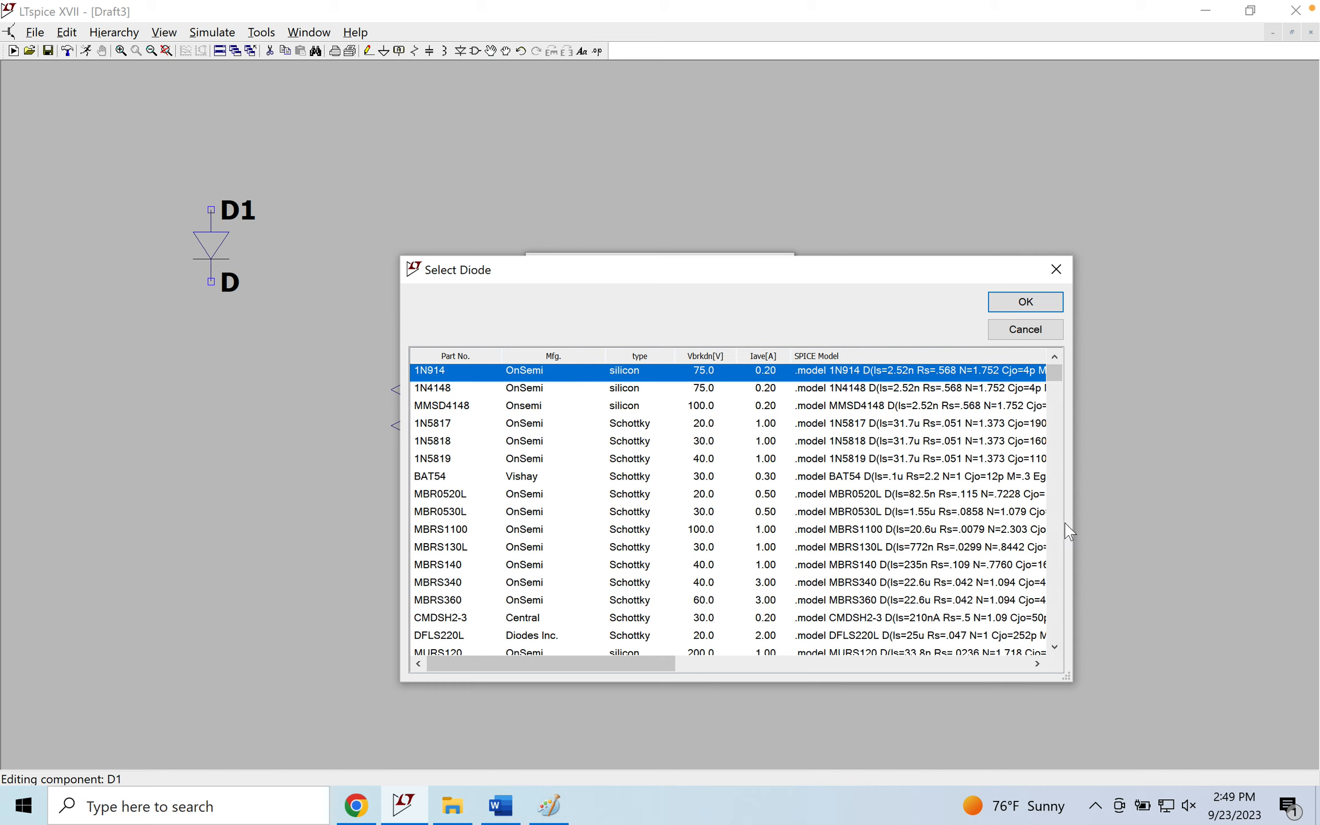
# Assign the OnSemi MURS120 silicon diode model to D1
pyautogui.click(1059, 442)
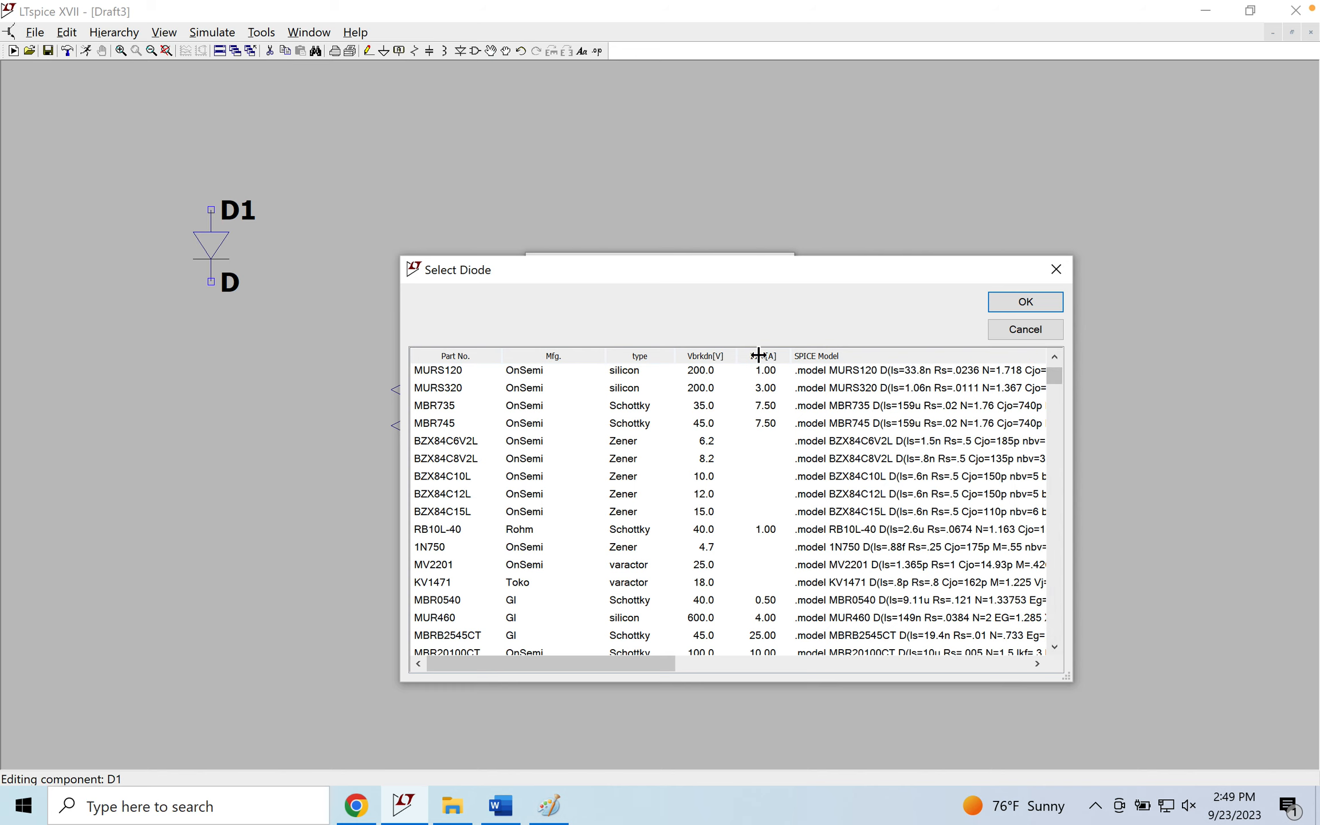
pyautogui.click(535, 376)
pyautogui.click(1024, 302)
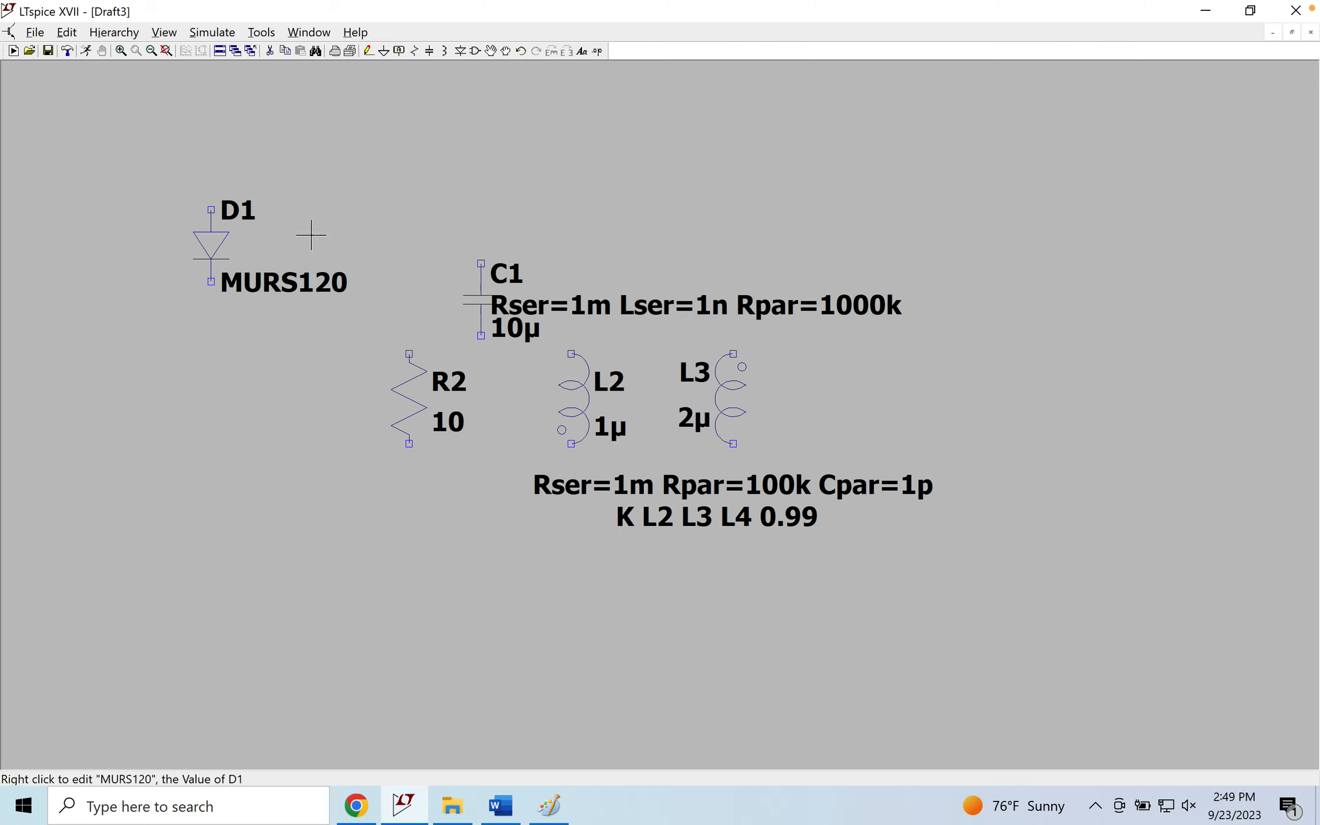
# Place an npn transistor from the component library above capacitor C1
pyautogui.click(475, 51)
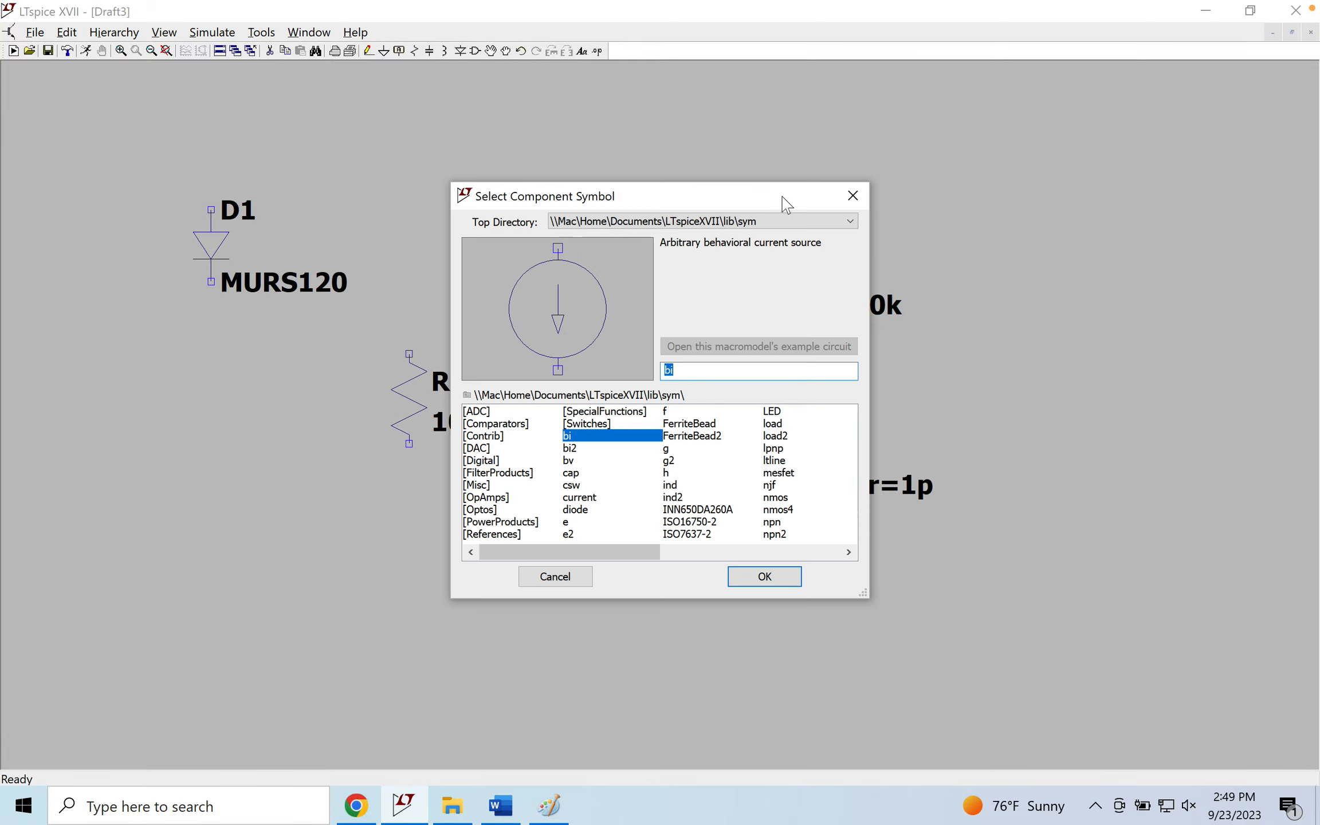
pyautogui.click(853, 196)
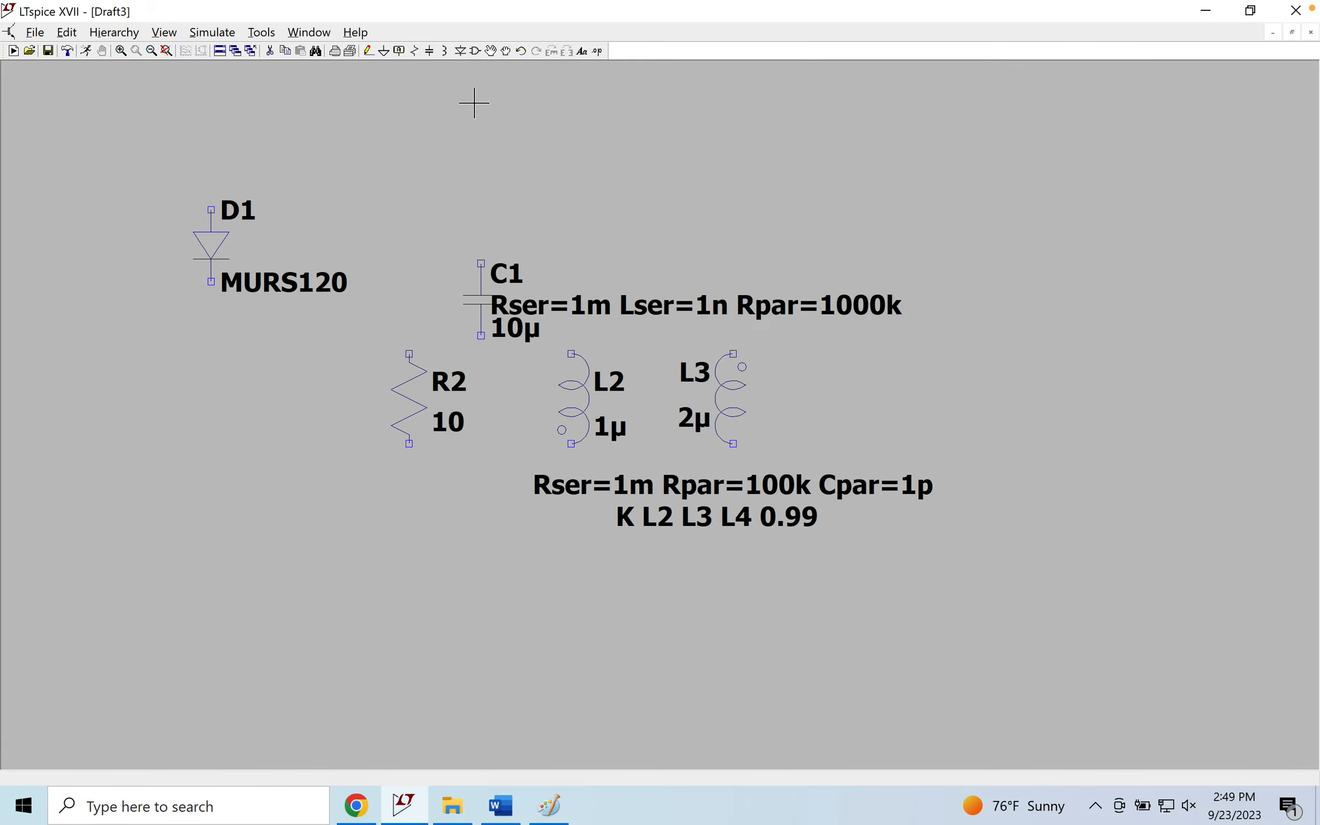
pyautogui.click(476, 52)
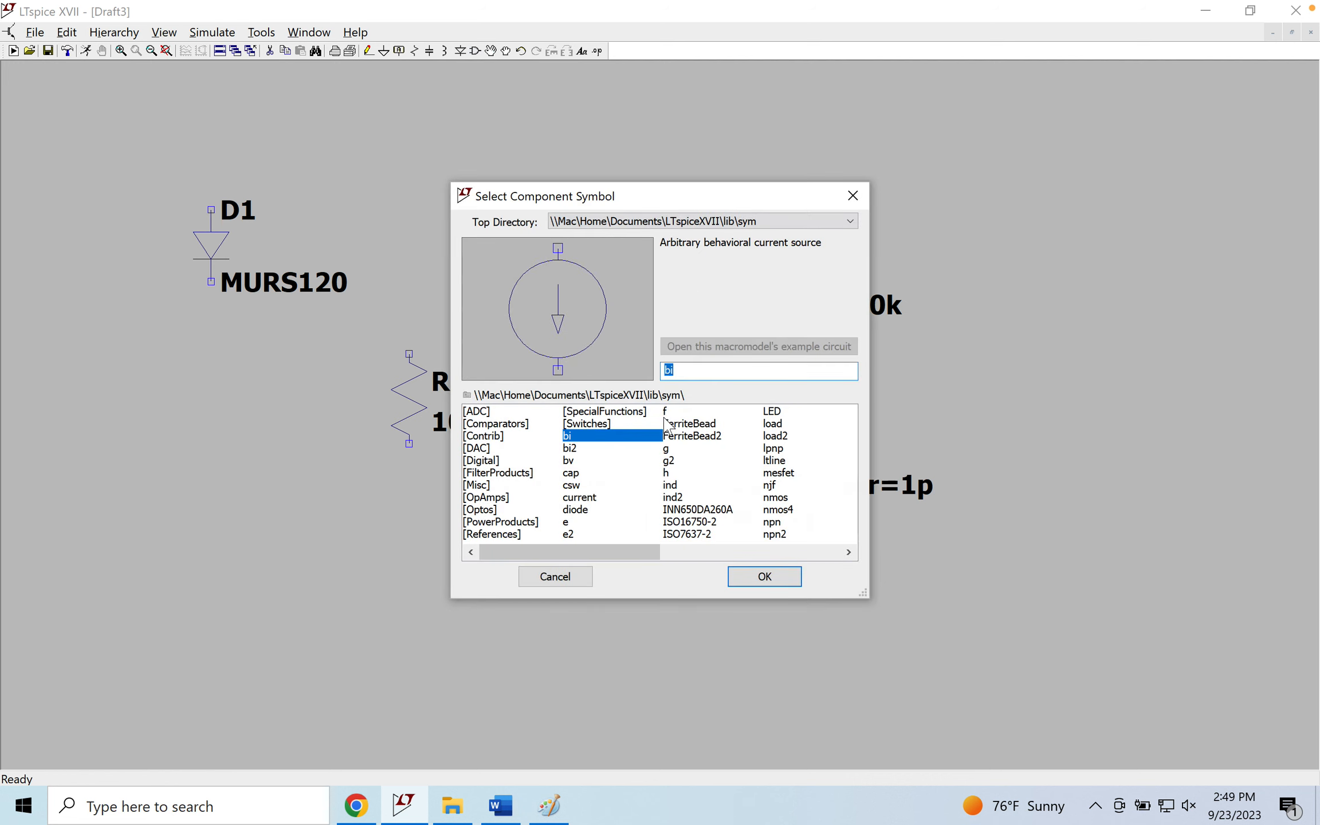
pyautogui.moveTo(870, 601); pyautogui.dragTo(900, 627)
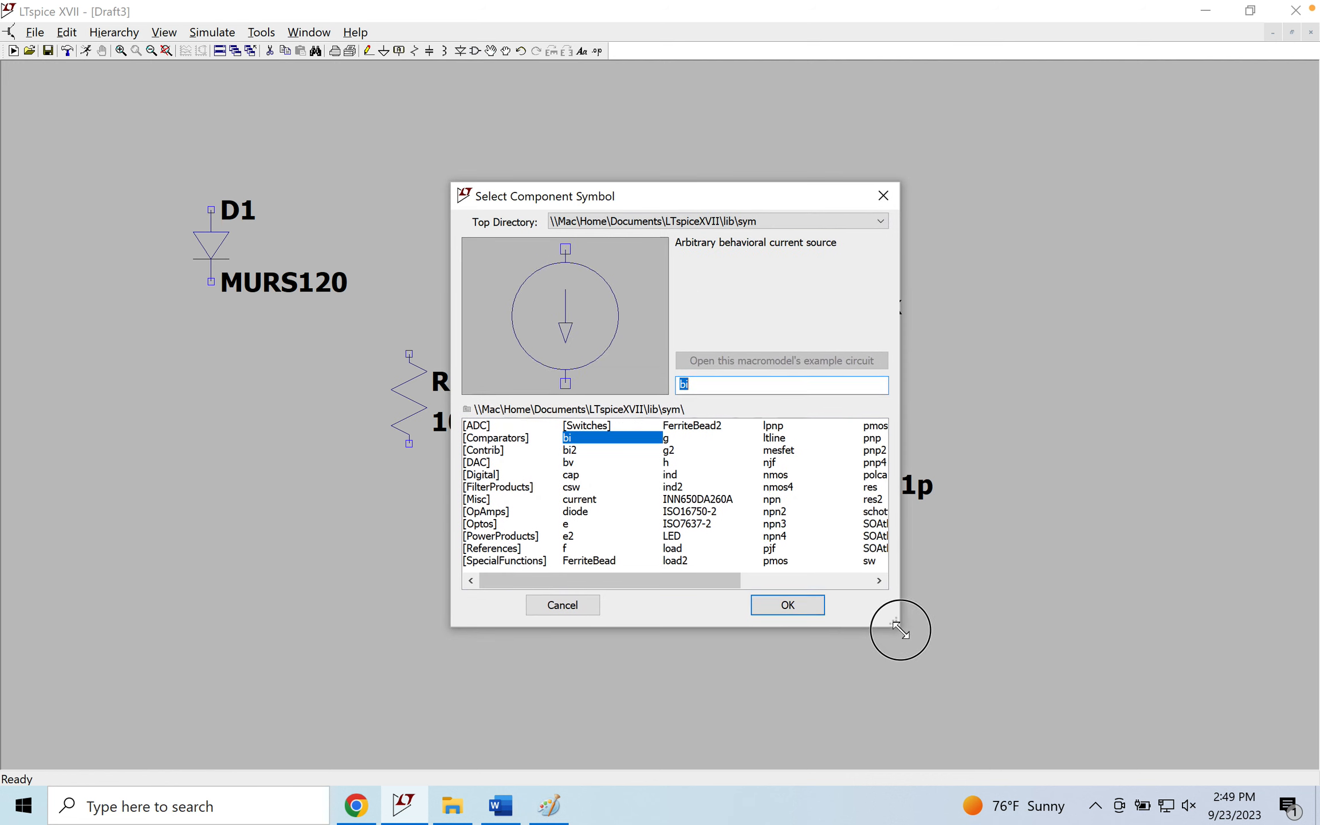
pyautogui.click(780, 503)
pyautogui.click(788, 604)
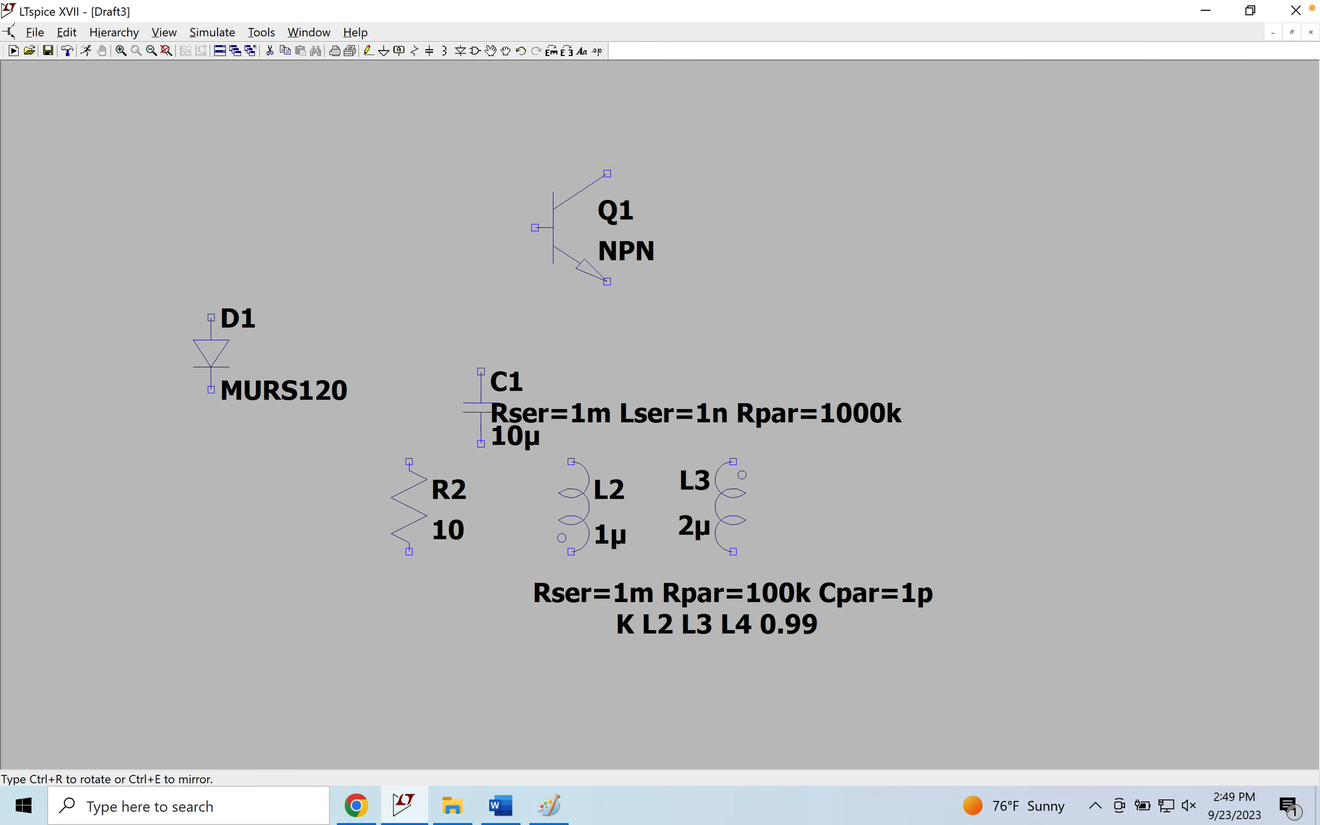
pyautogui.press('Escape')
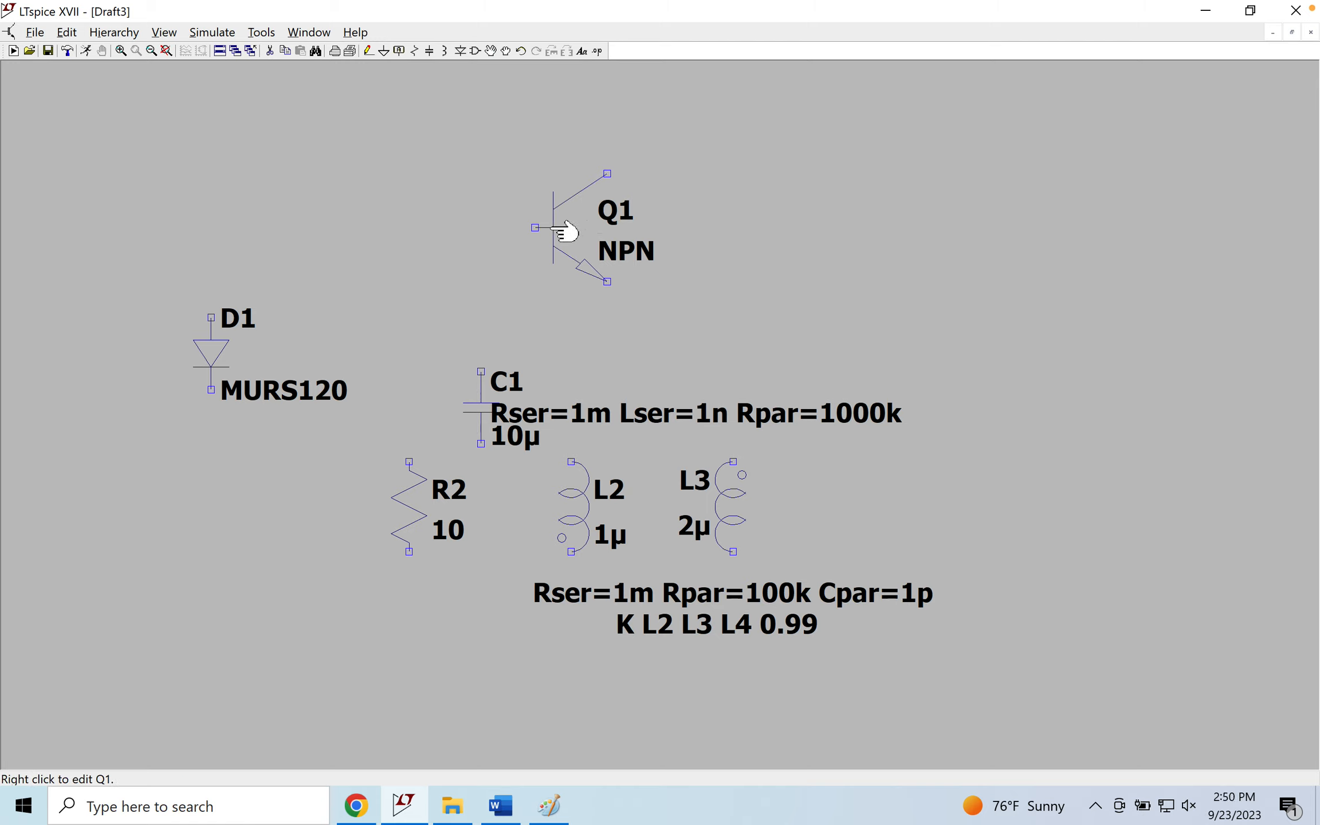
# Assign the NXP 2N2222 transistor model to Q1
pyautogui.rightClick(583, 219)
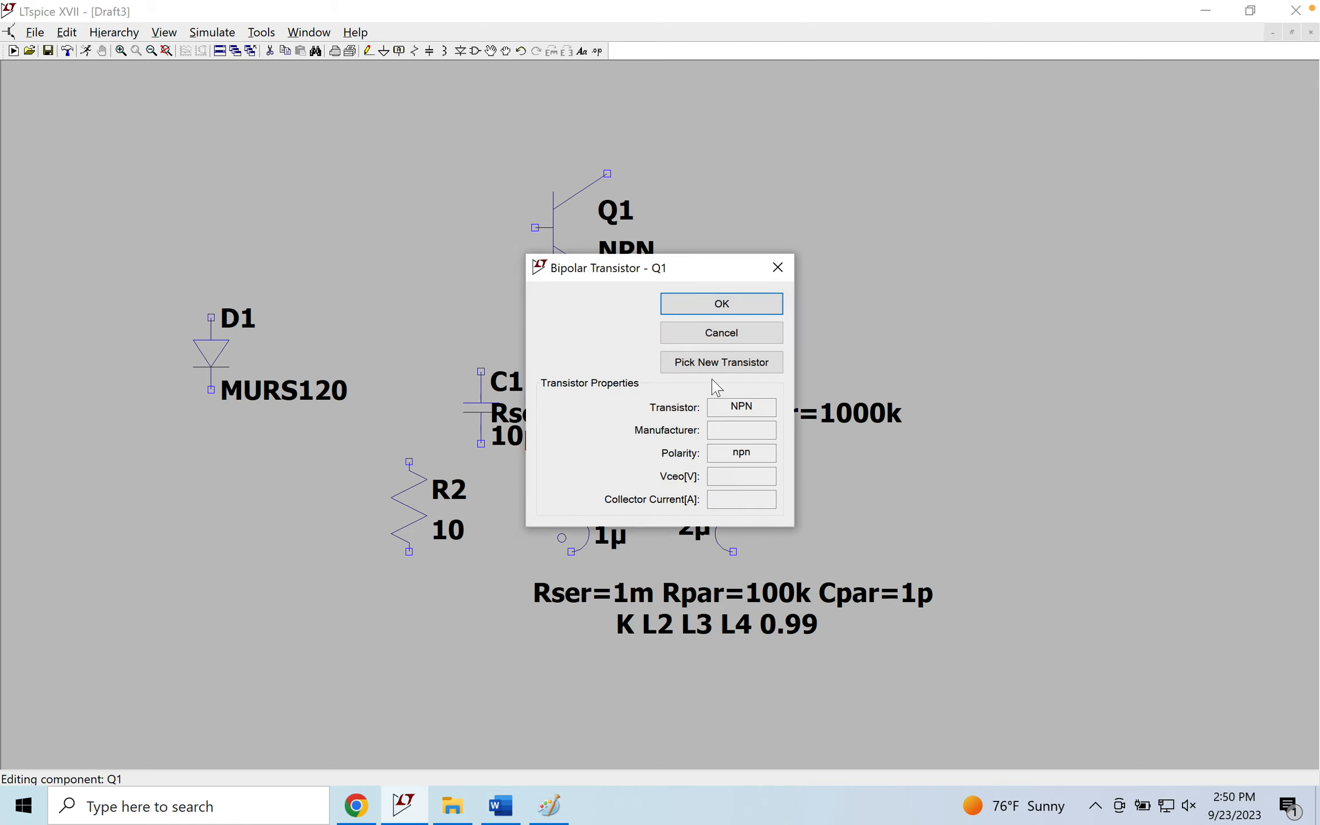
pyautogui.click(708, 373)
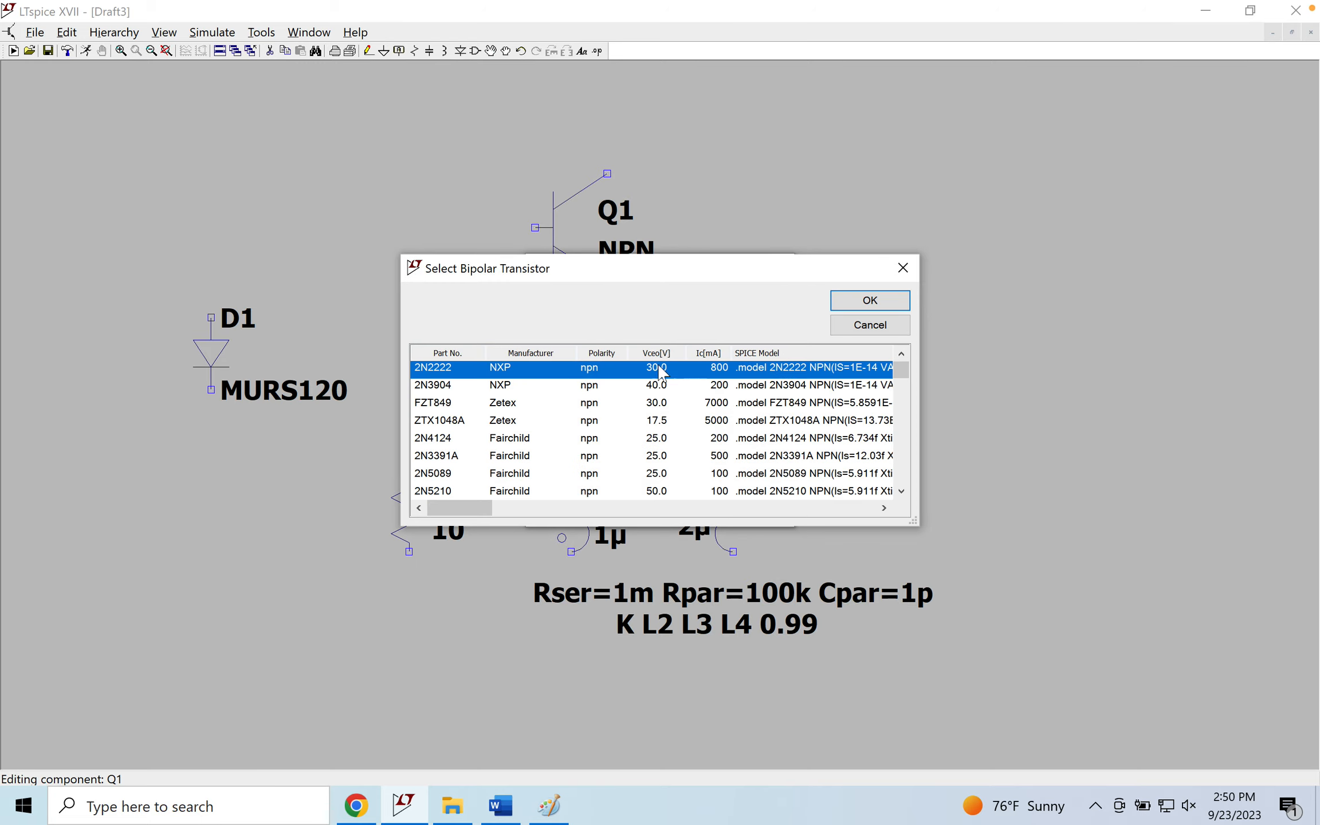
pyautogui.click(868, 306)
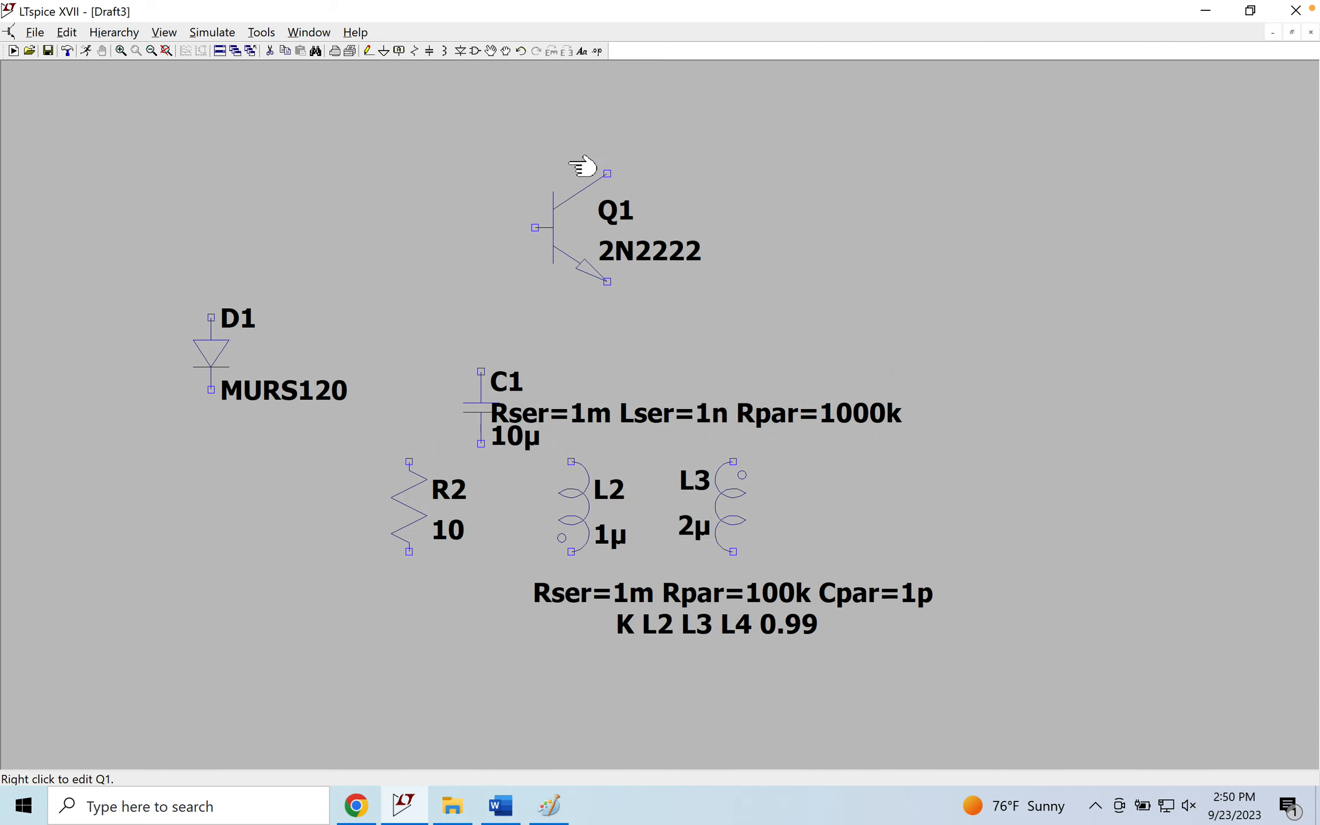
# Place an nmos N-channel MOSFET from the component library to the right of transistor Q1
pyautogui.click(475, 52)
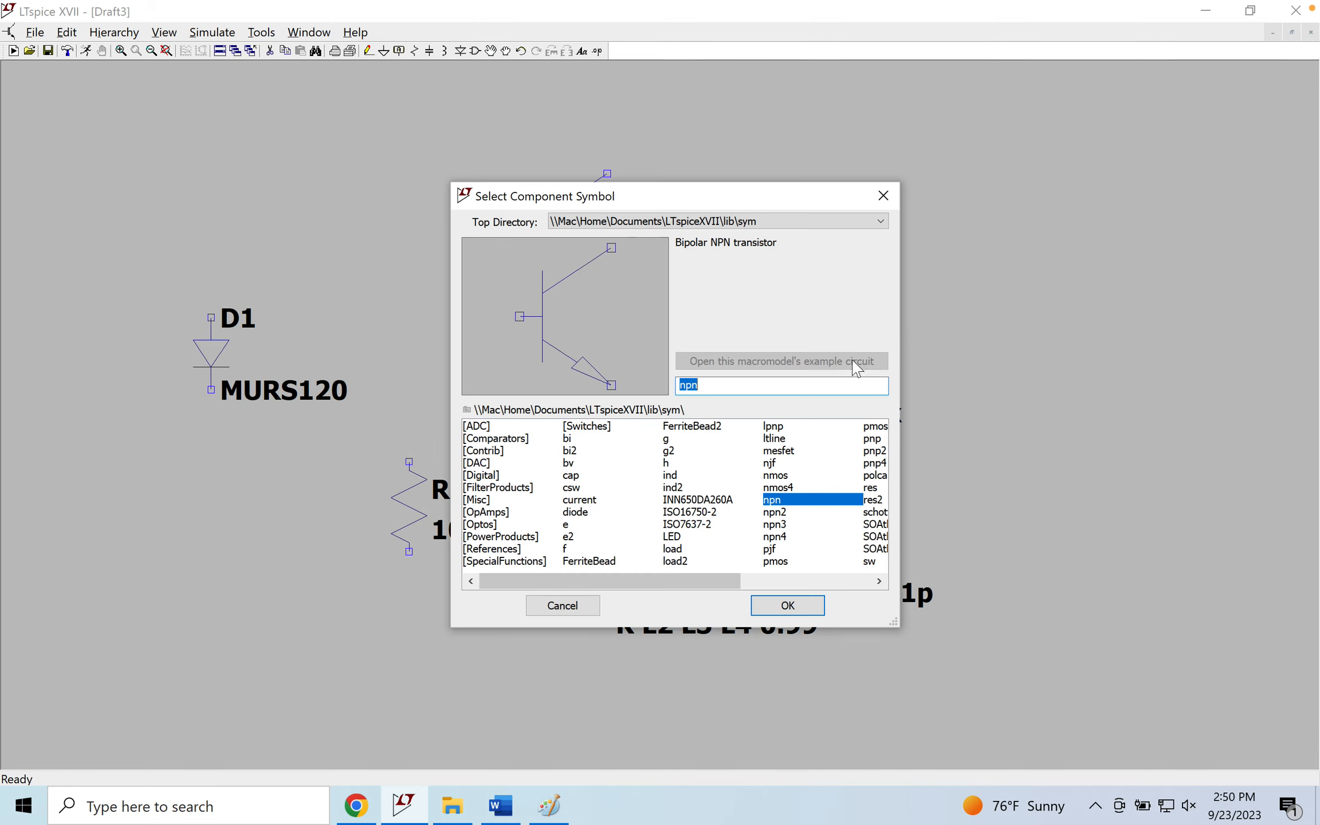
pyautogui.write('pnp')
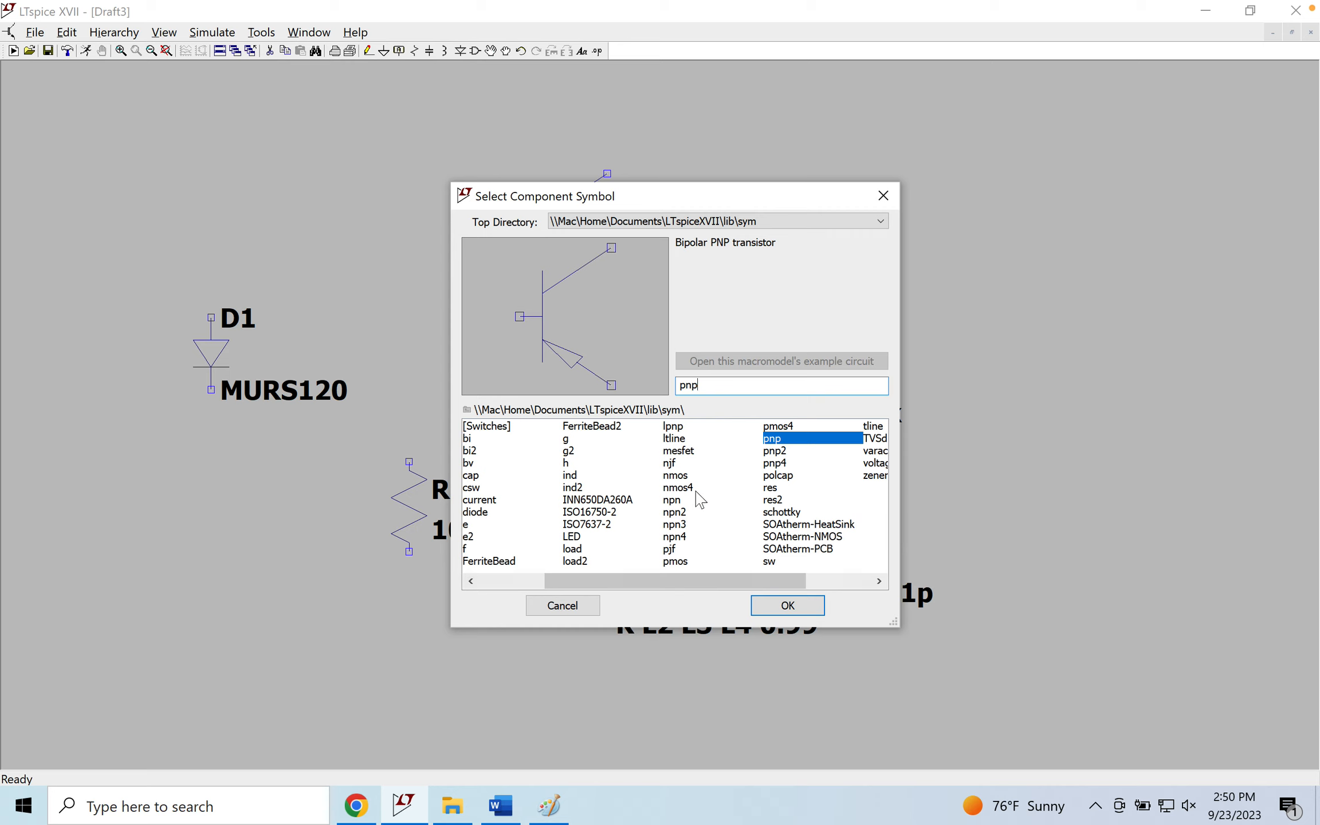
pyautogui.click(676, 476)
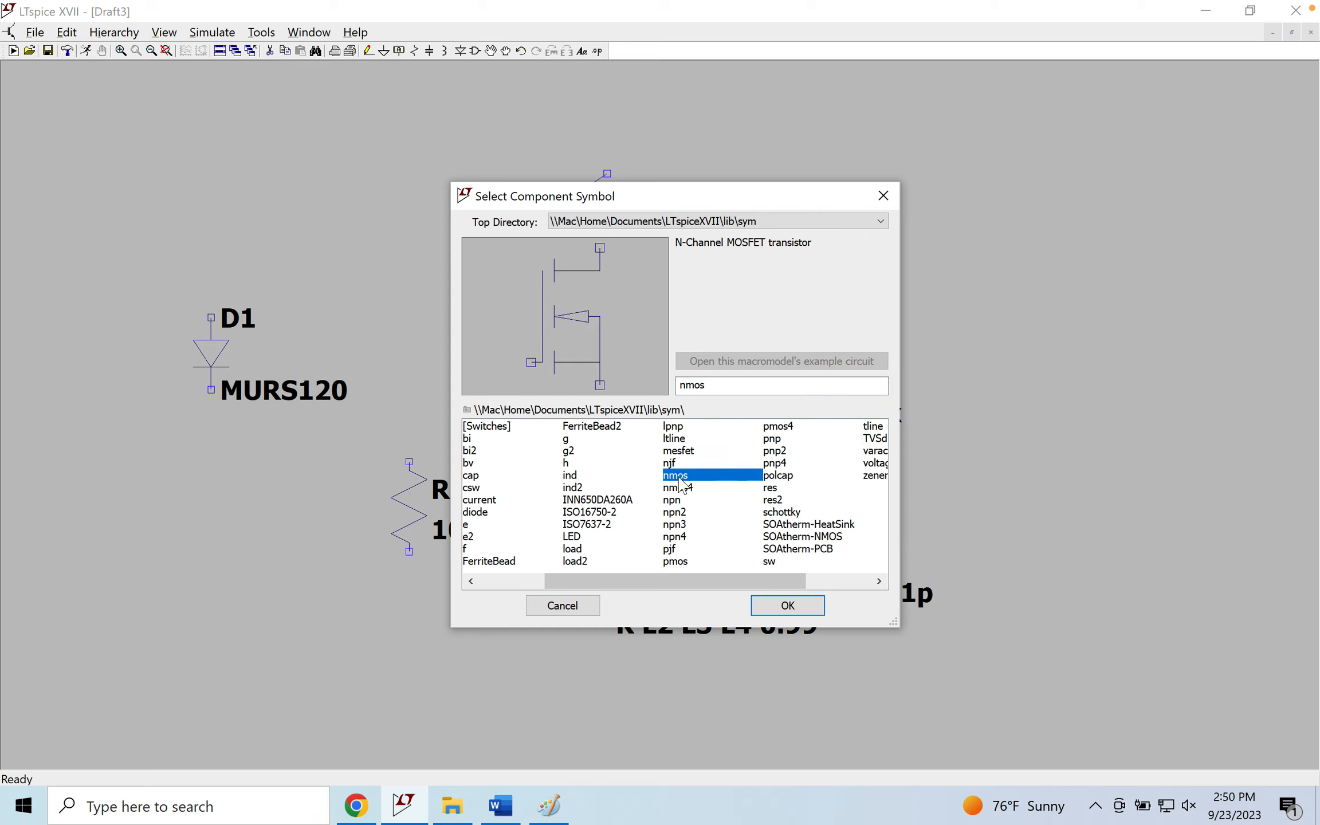
pyautogui.click(787, 605)
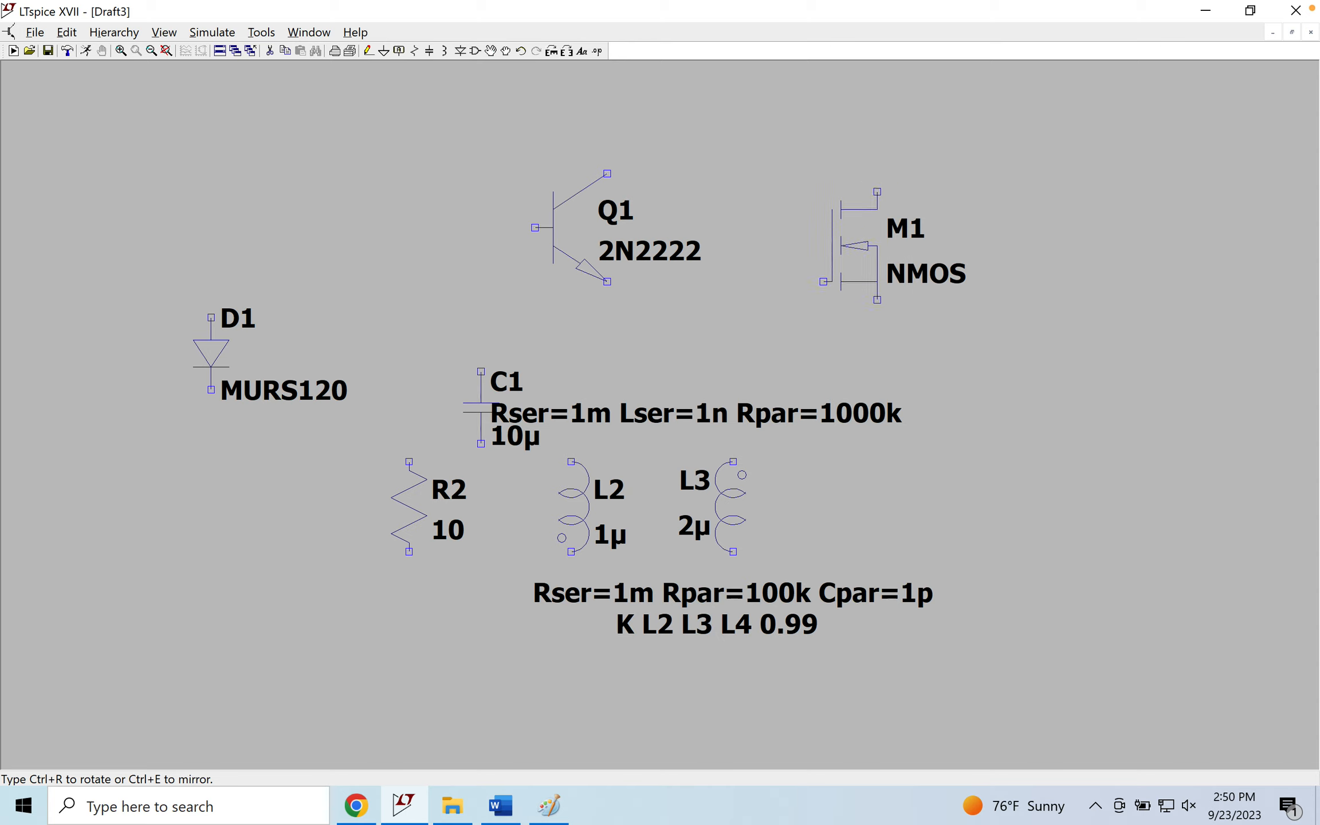
pyautogui.click(859, 248)
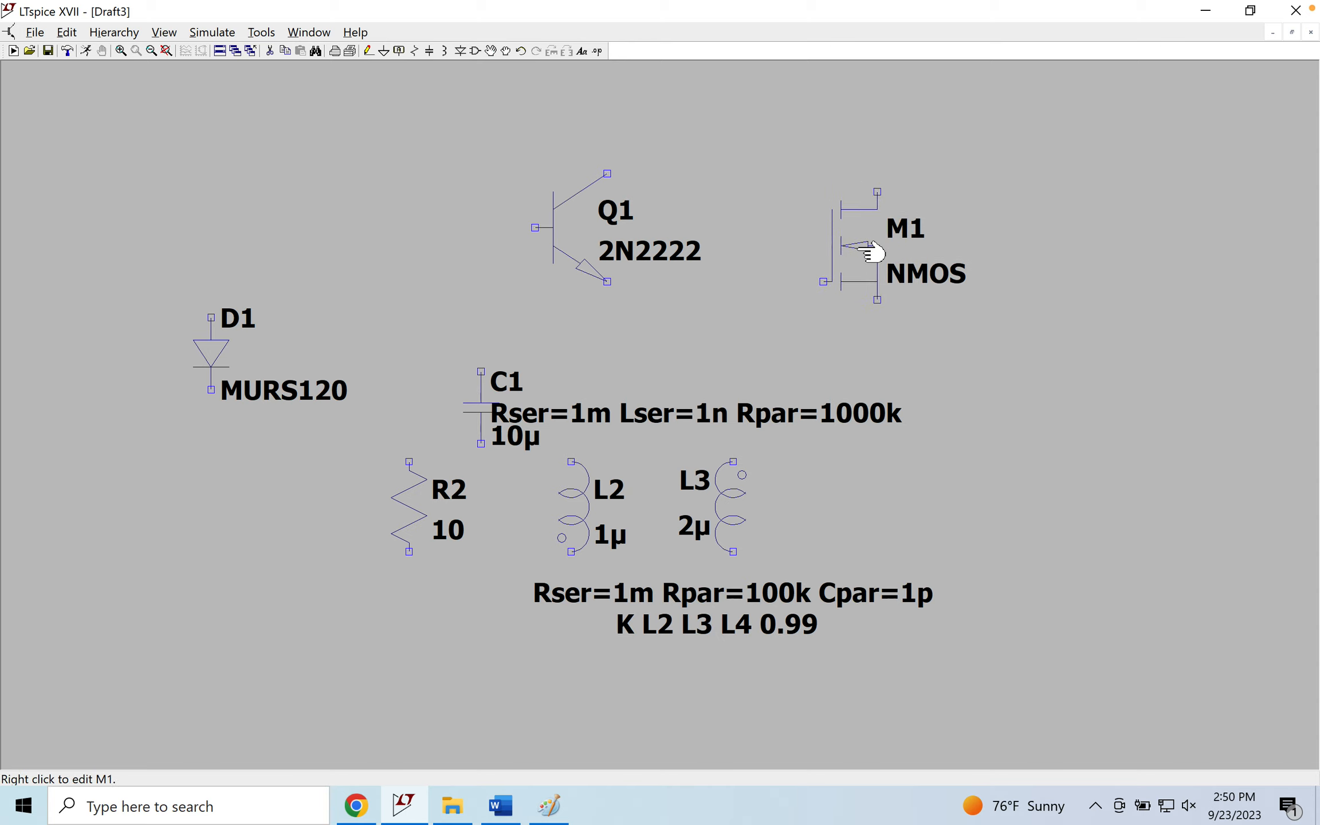
# Browse the MOSFET models available for M1, sorting them by Vds, Ron and gate charge, and leave without picking one
pyautogui.rightClick(860, 250)
pyautogui.click(745, 353)
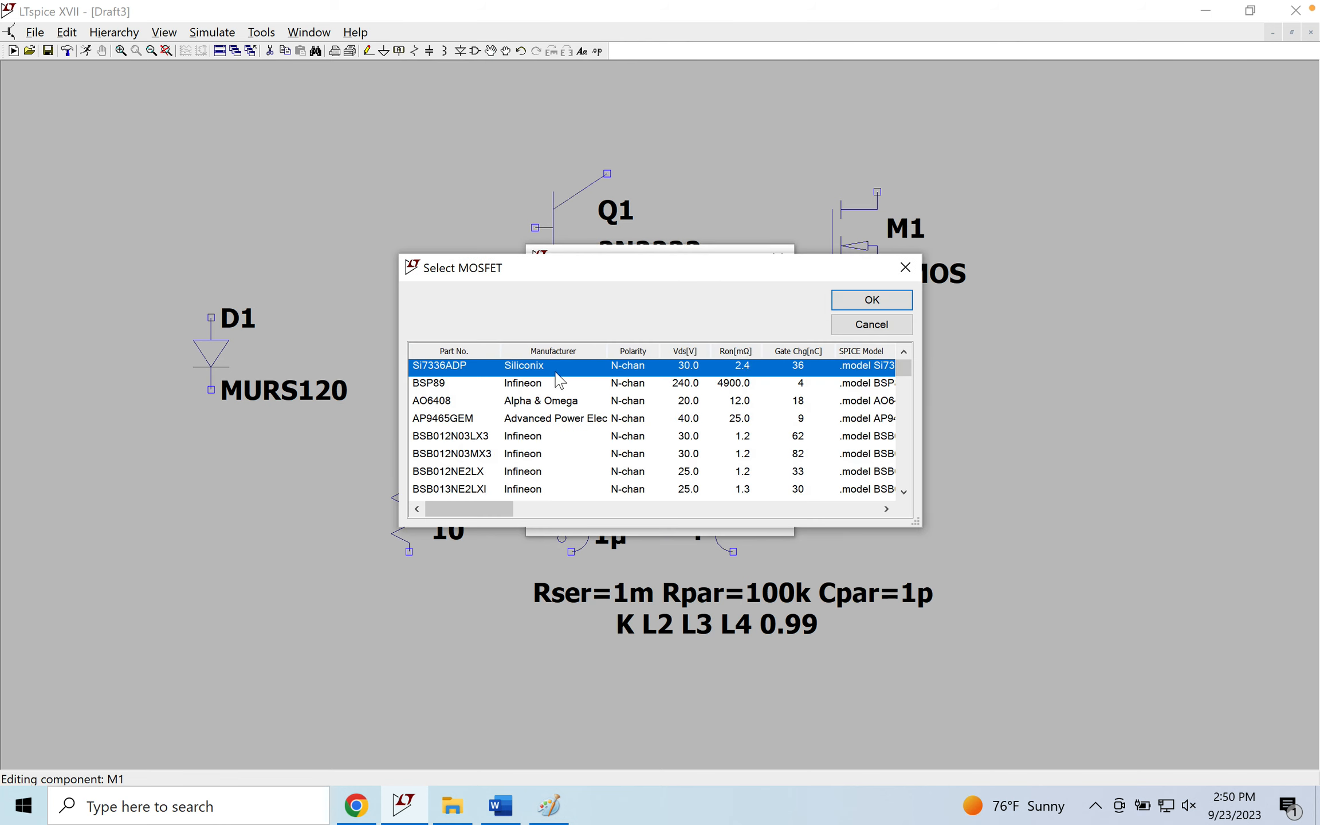
pyautogui.click(903, 455)
pyautogui.click(904, 458)
pyautogui.click(907, 463)
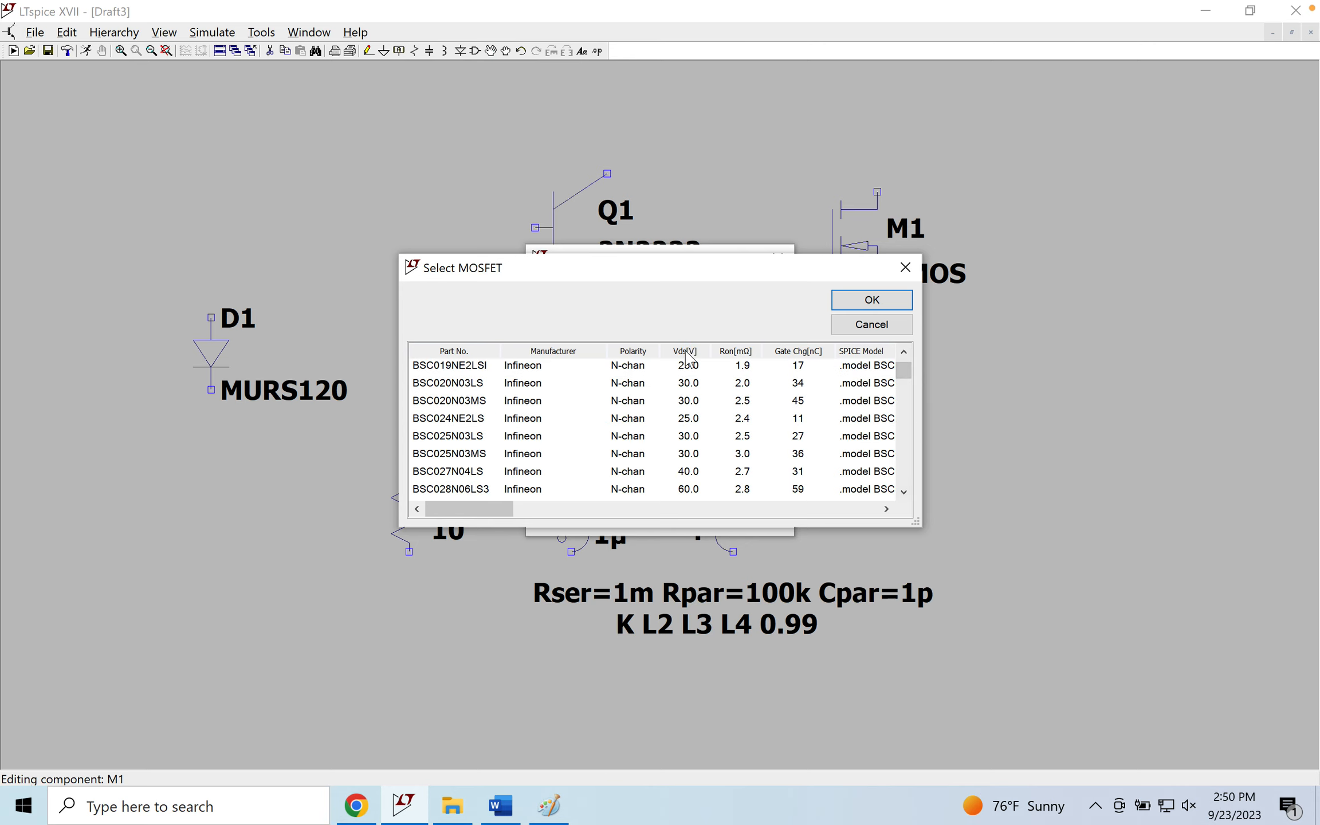
pyautogui.click(686, 351)
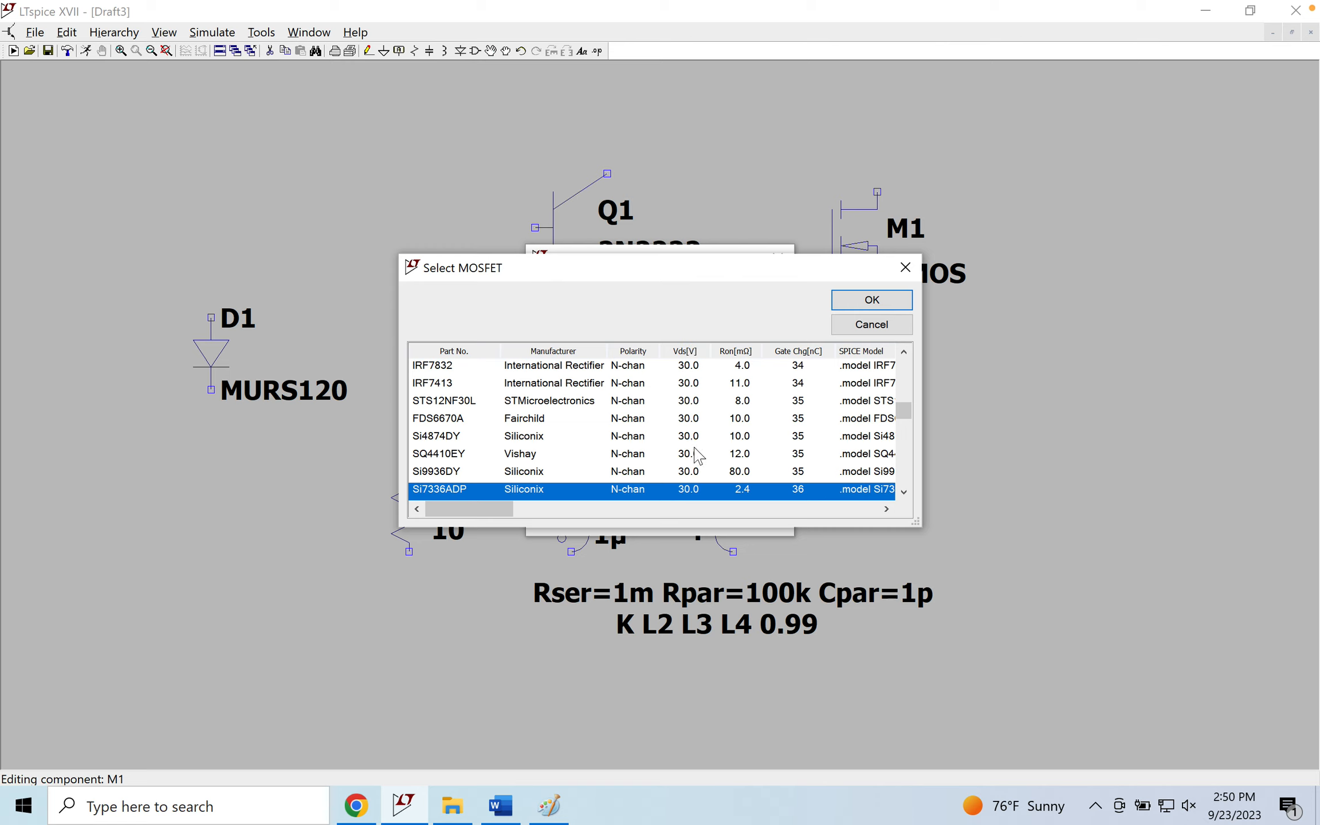
pyautogui.moveTo(905, 412); pyautogui.dragTo(908, 515)
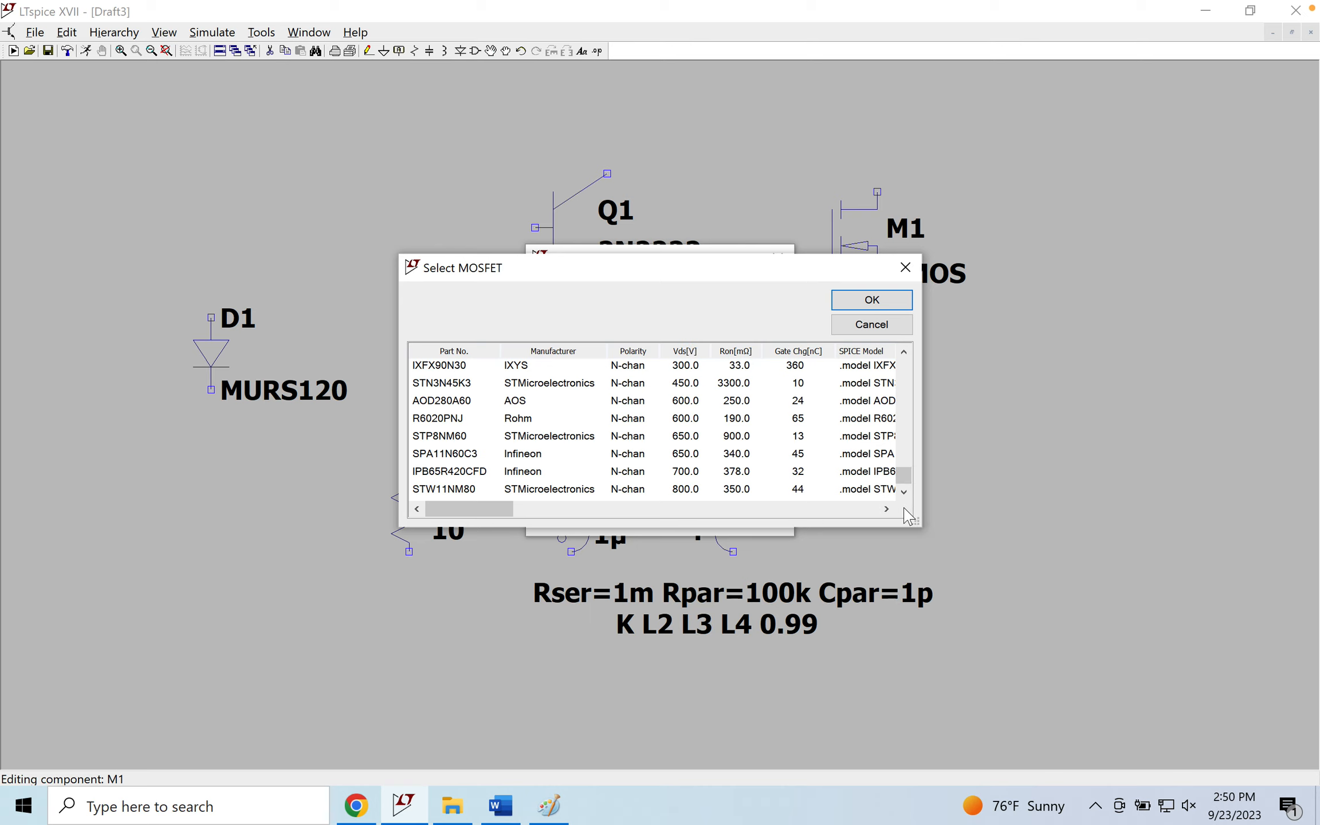
pyautogui.click(692, 358)
pyautogui.click(742, 358)
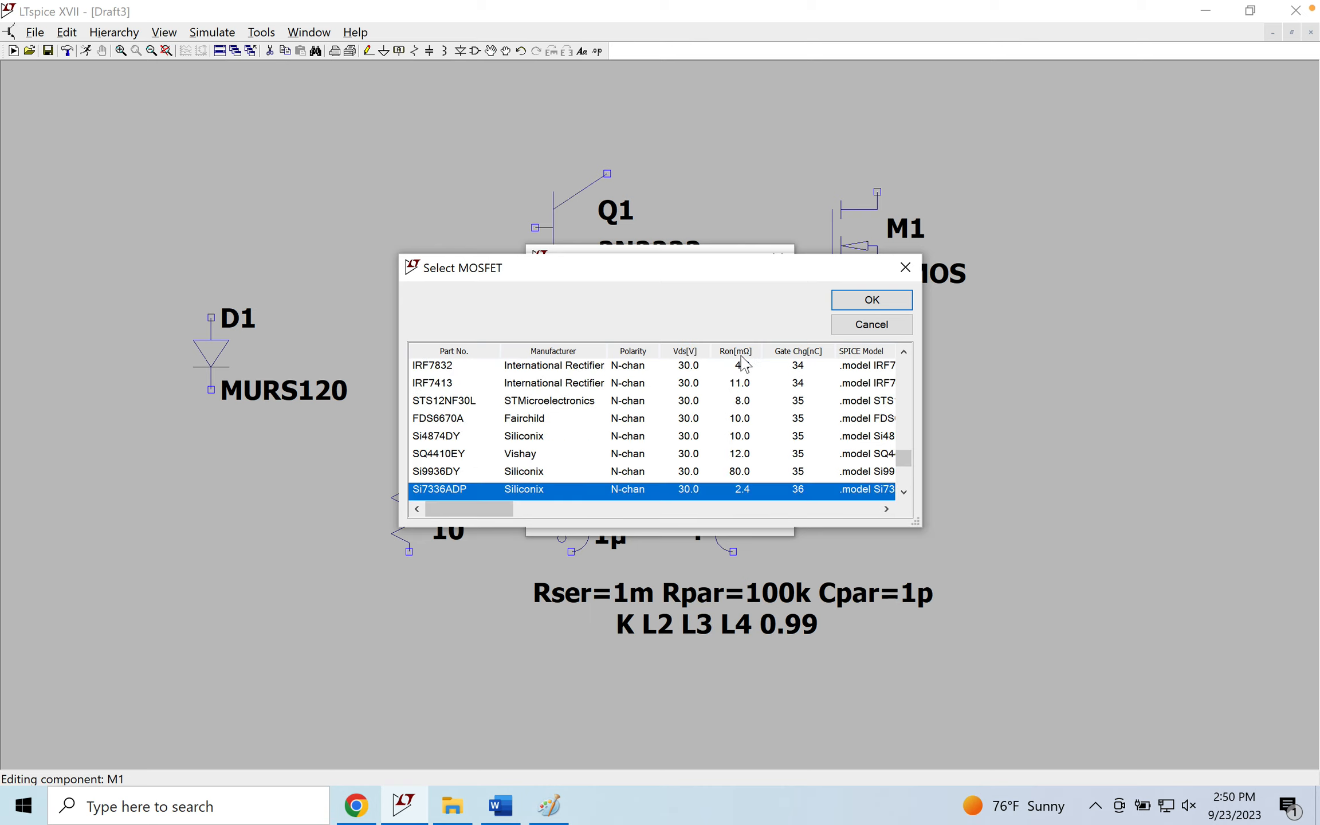
pyautogui.click(798, 351)
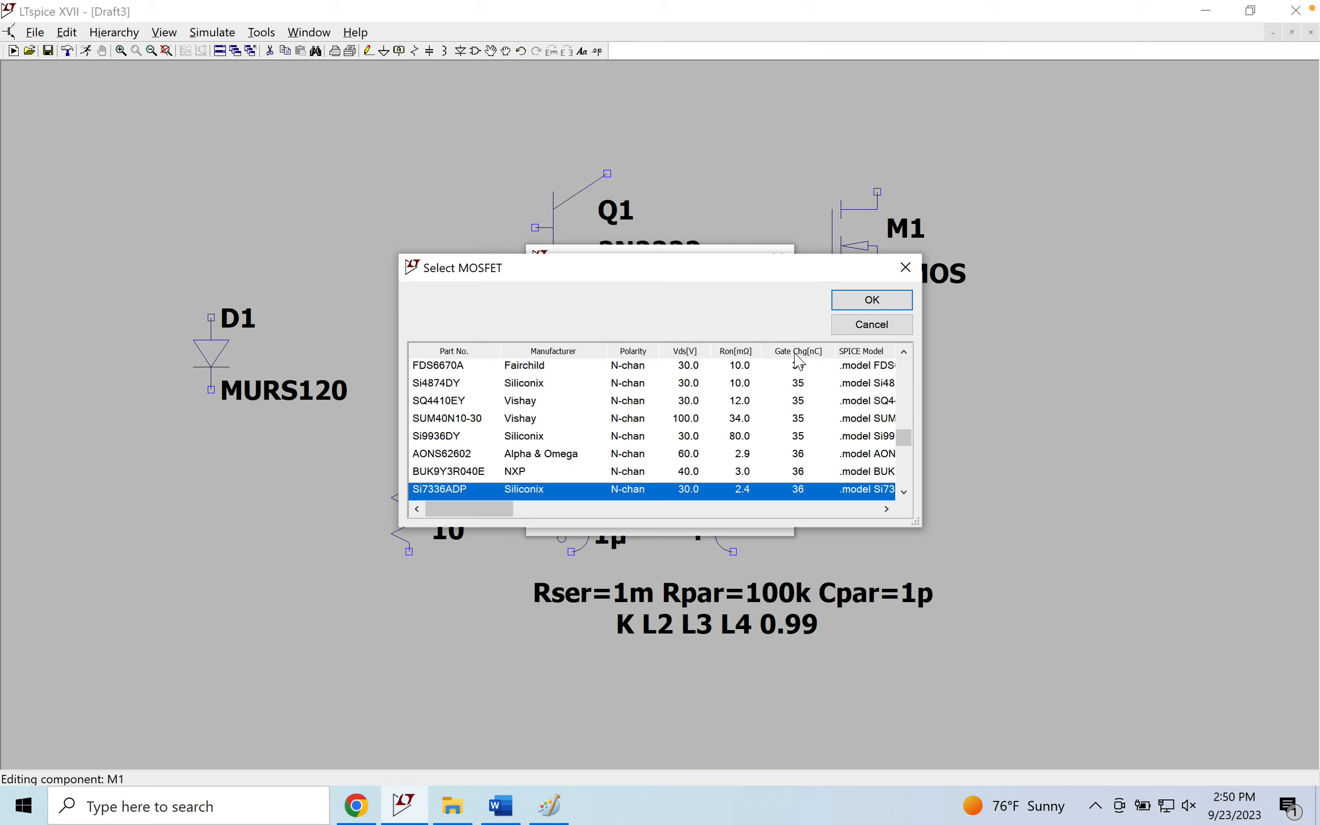
pyautogui.click(871, 324)
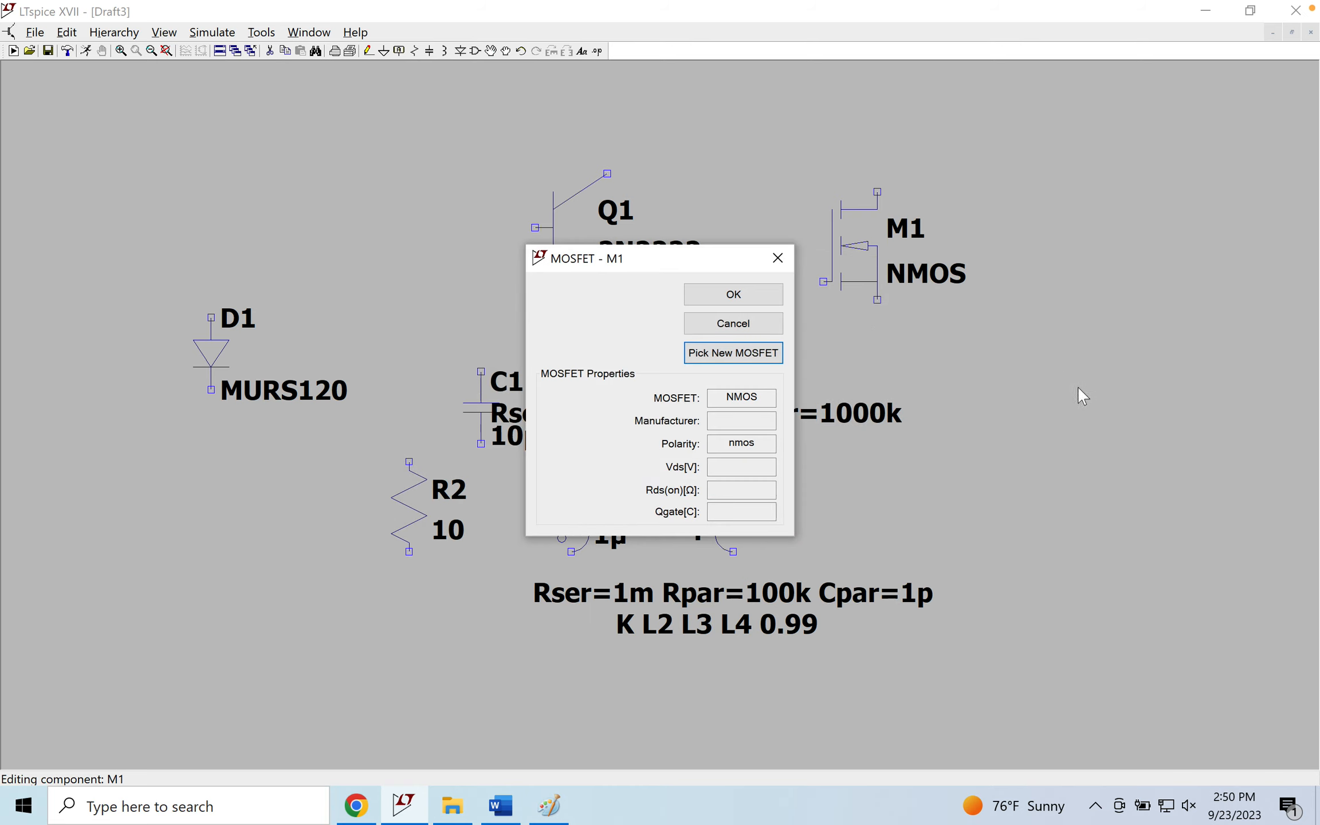
pyautogui.click(733, 329)
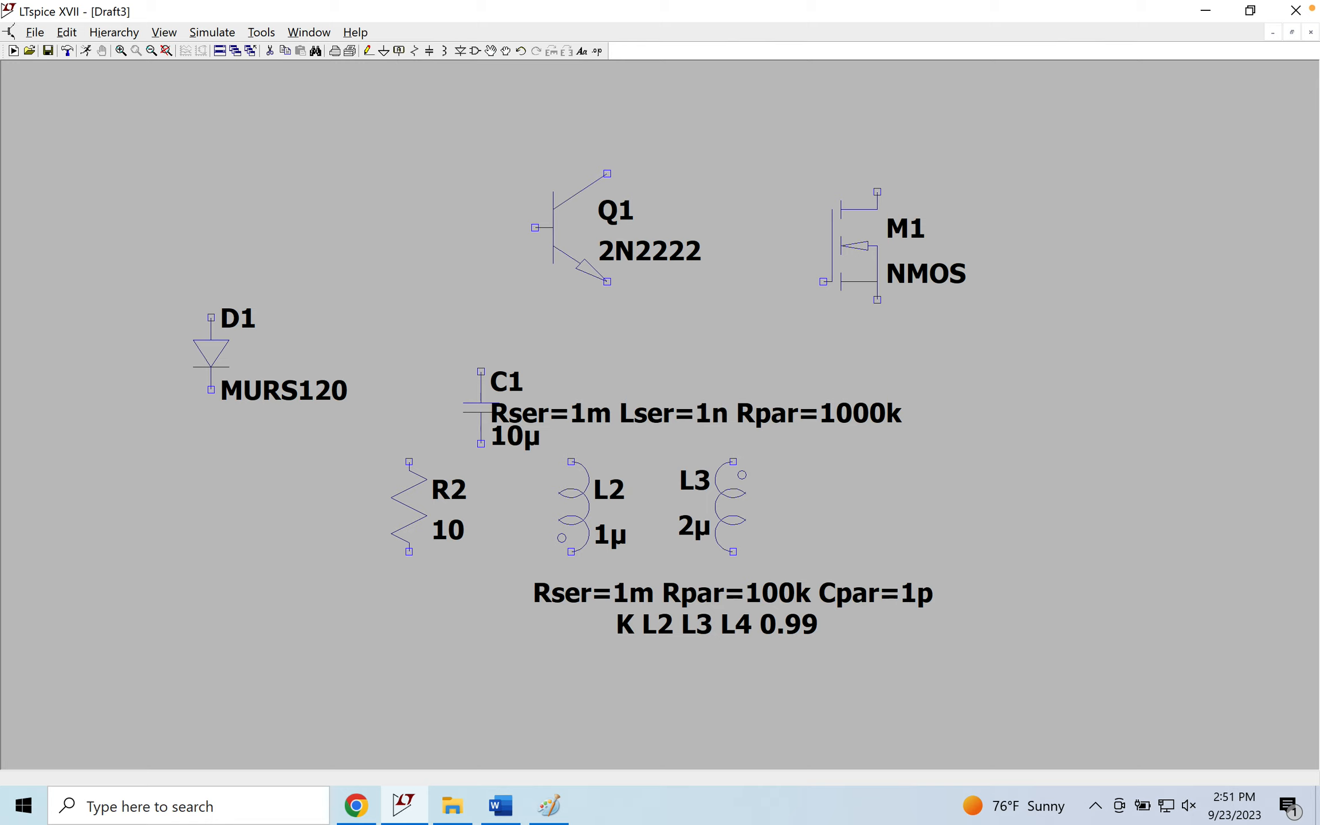
# Place the voltage-dependent voltage source e from the component library above diode D1
pyautogui.click(477, 52)
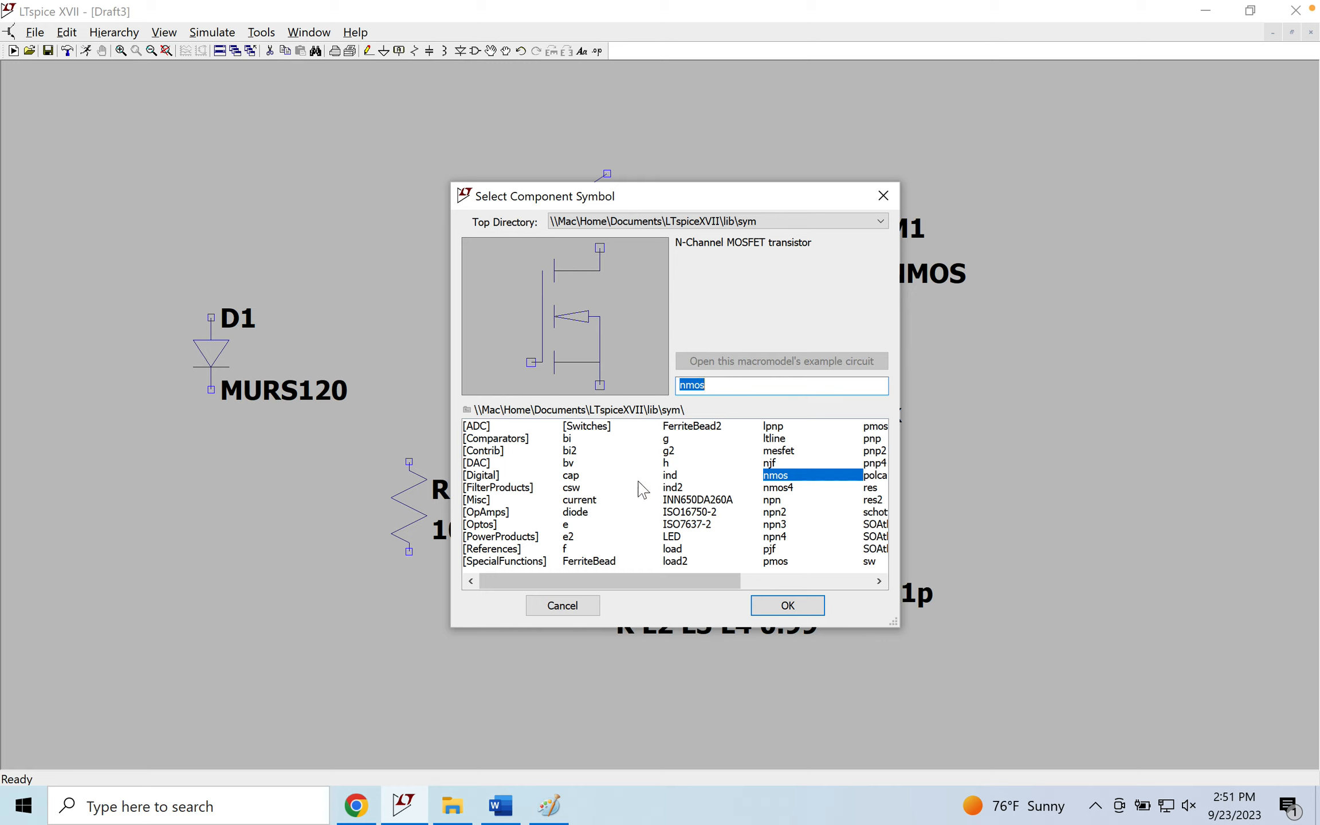
pyautogui.click(573, 524)
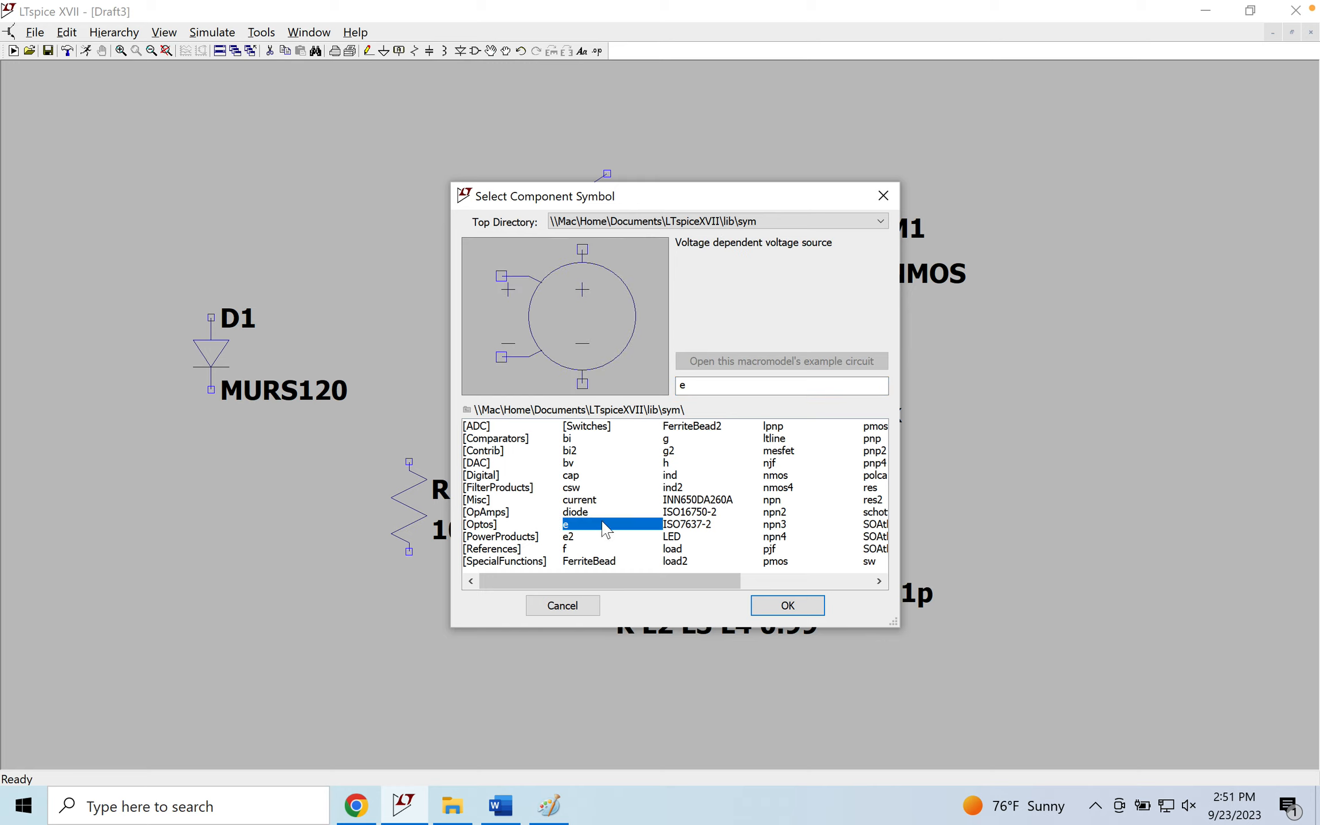
pyautogui.click(568, 550)
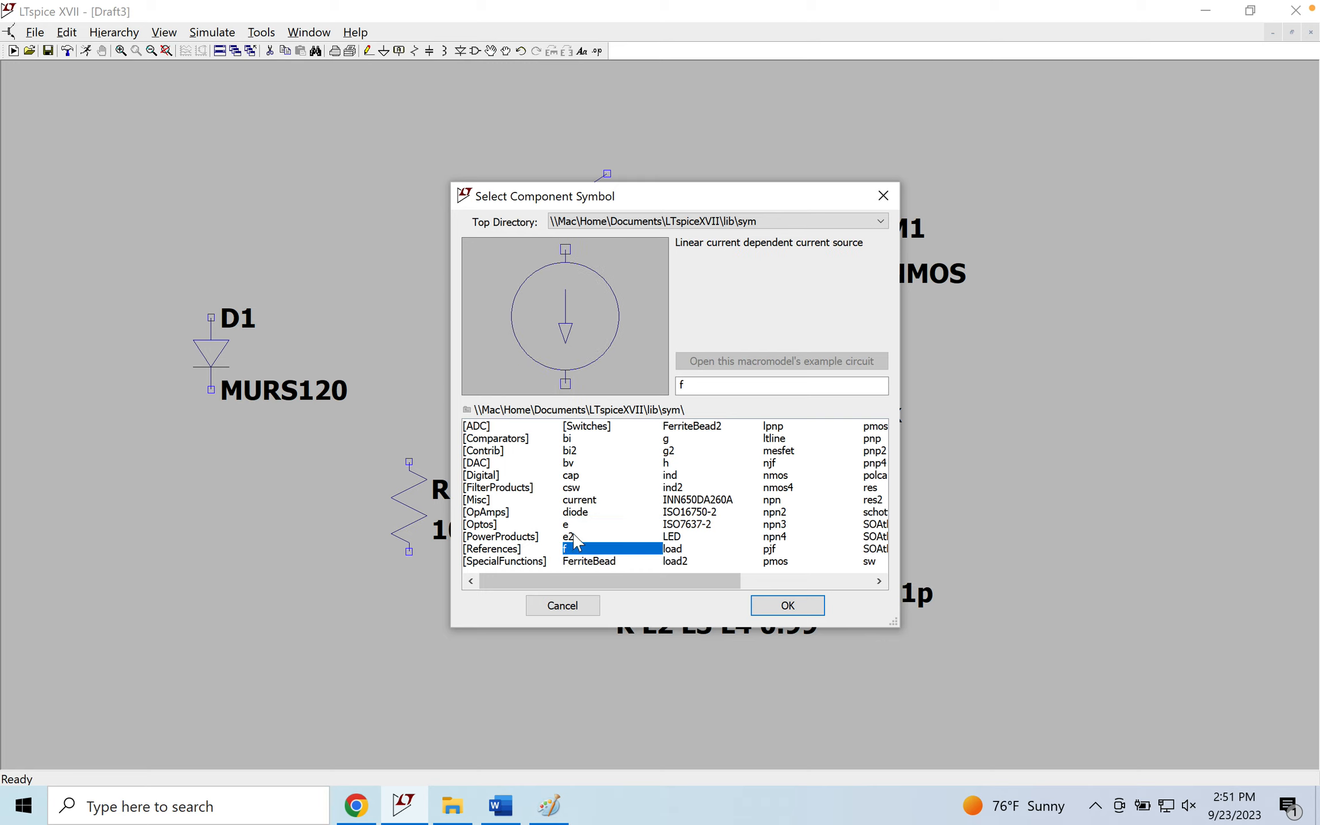
pyautogui.click(570, 464)
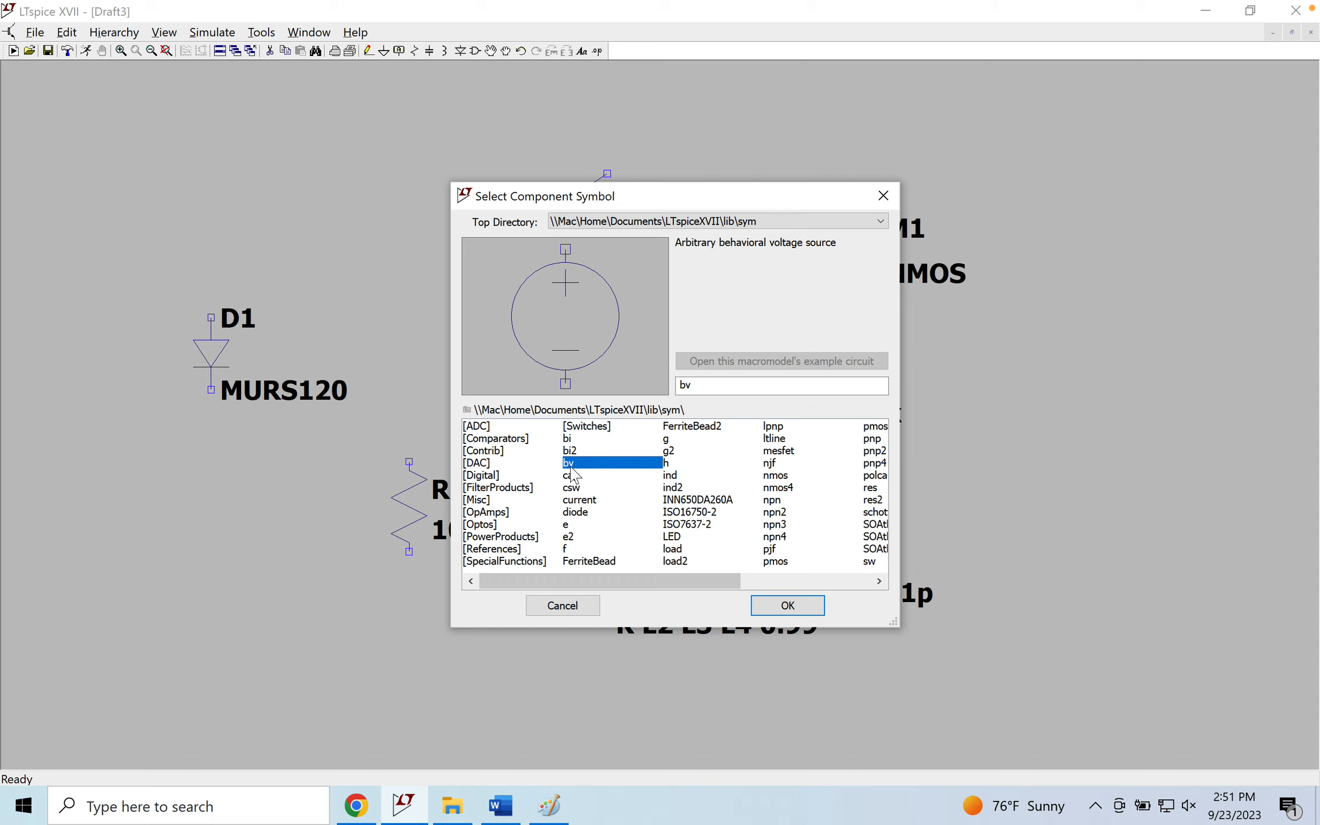
pyautogui.click(569, 524)
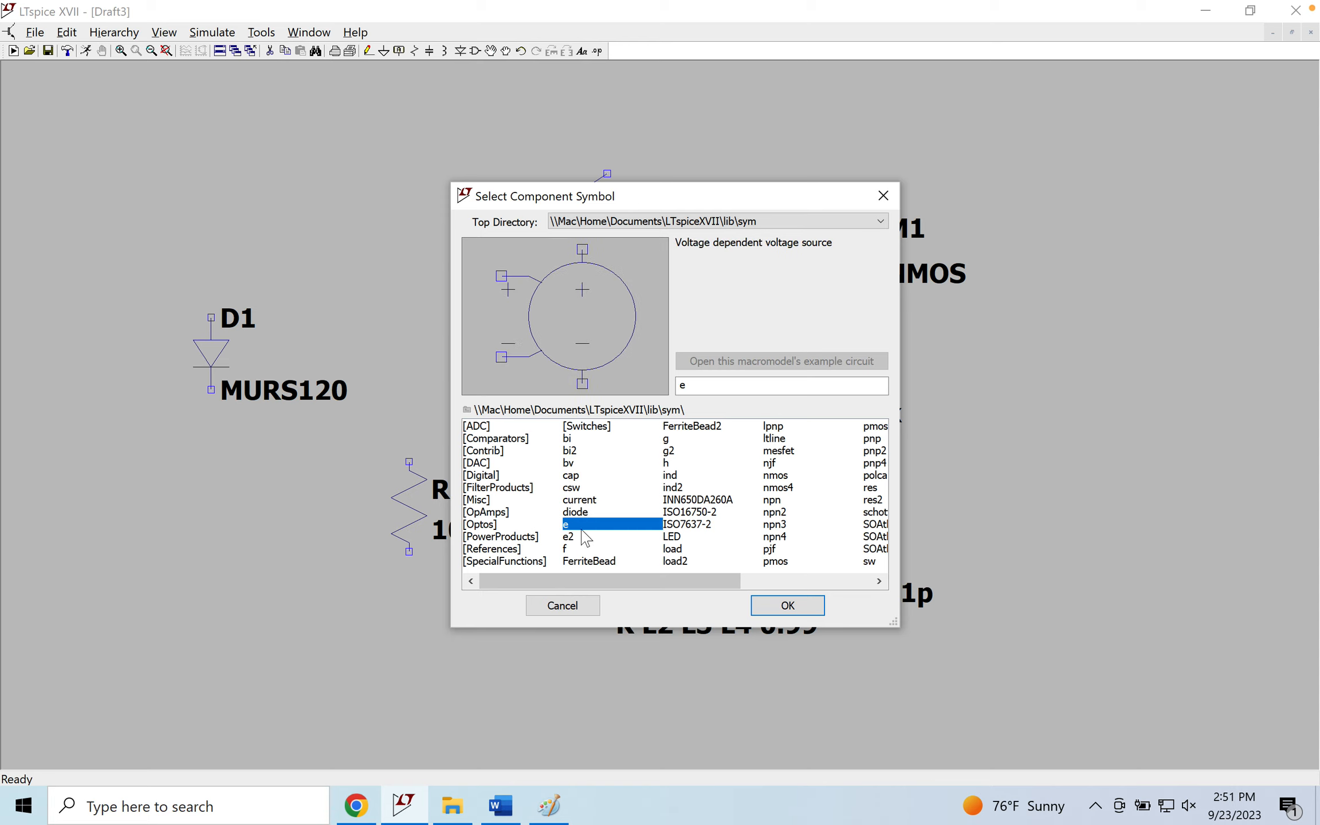
pyautogui.click(794, 605)
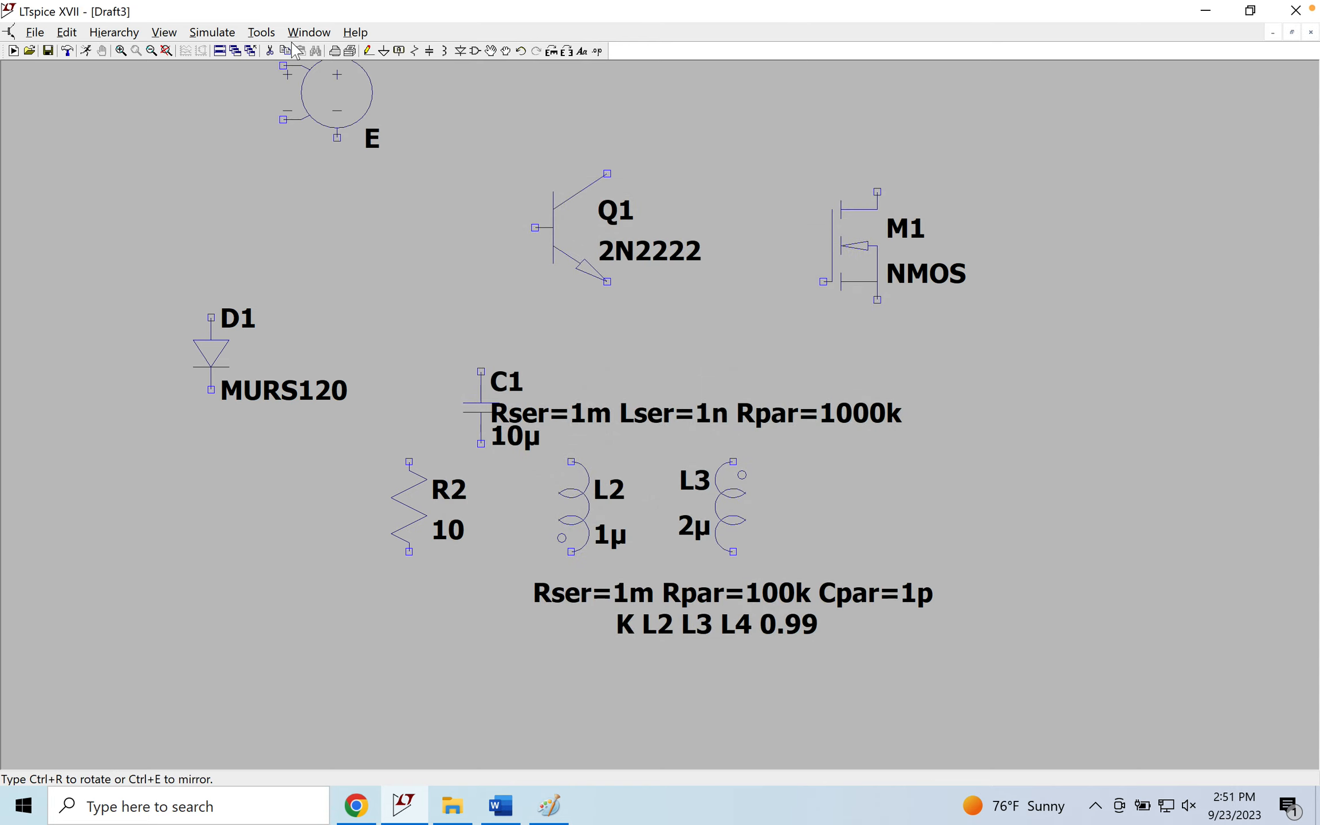
pyautogui.click(216, 228)
pyautogui.press('Escape')
pyautogui.moveTo(216, 229); pyautogui.dragTo(279, 230)
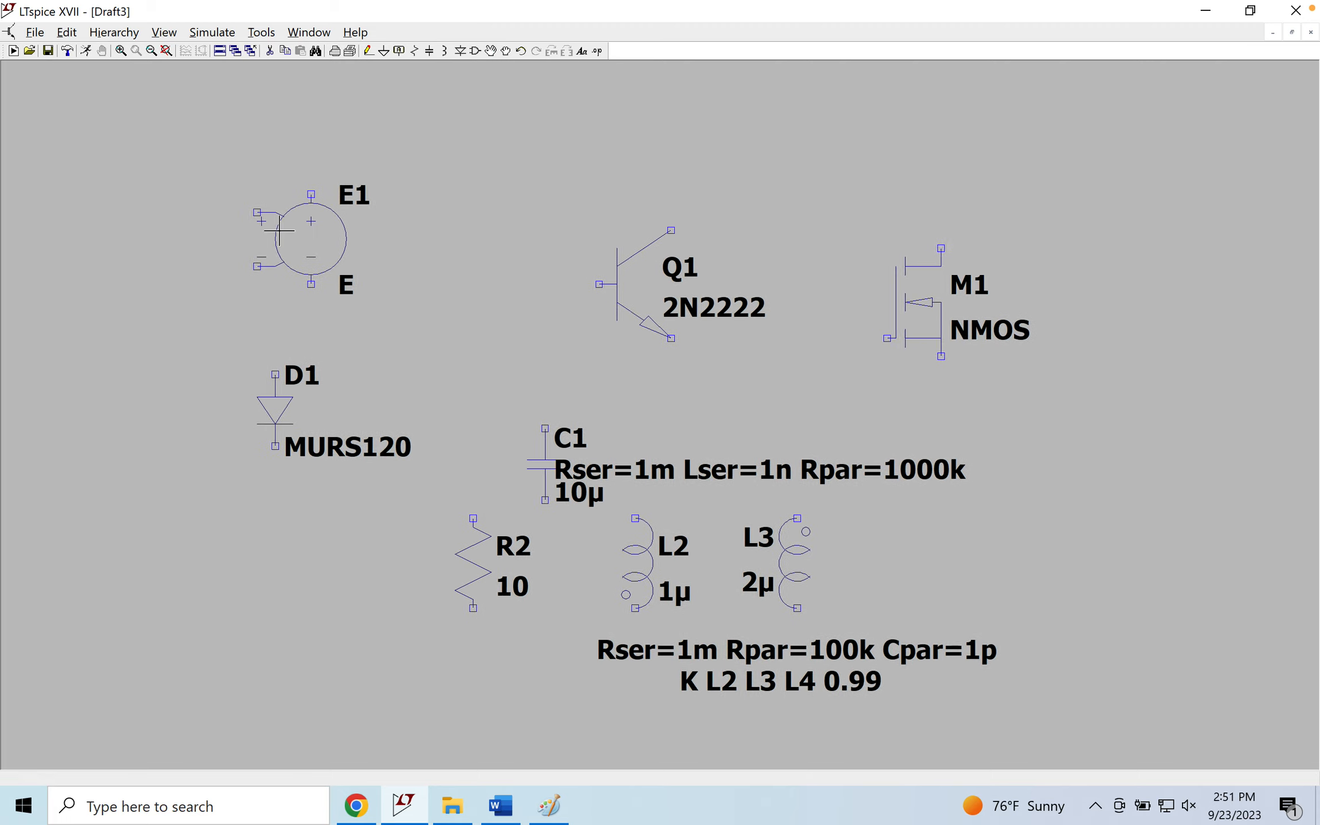
# Set the value of the voltage-dependent voltage source E1 to 10
pyautogui.rightClick(276, 229)
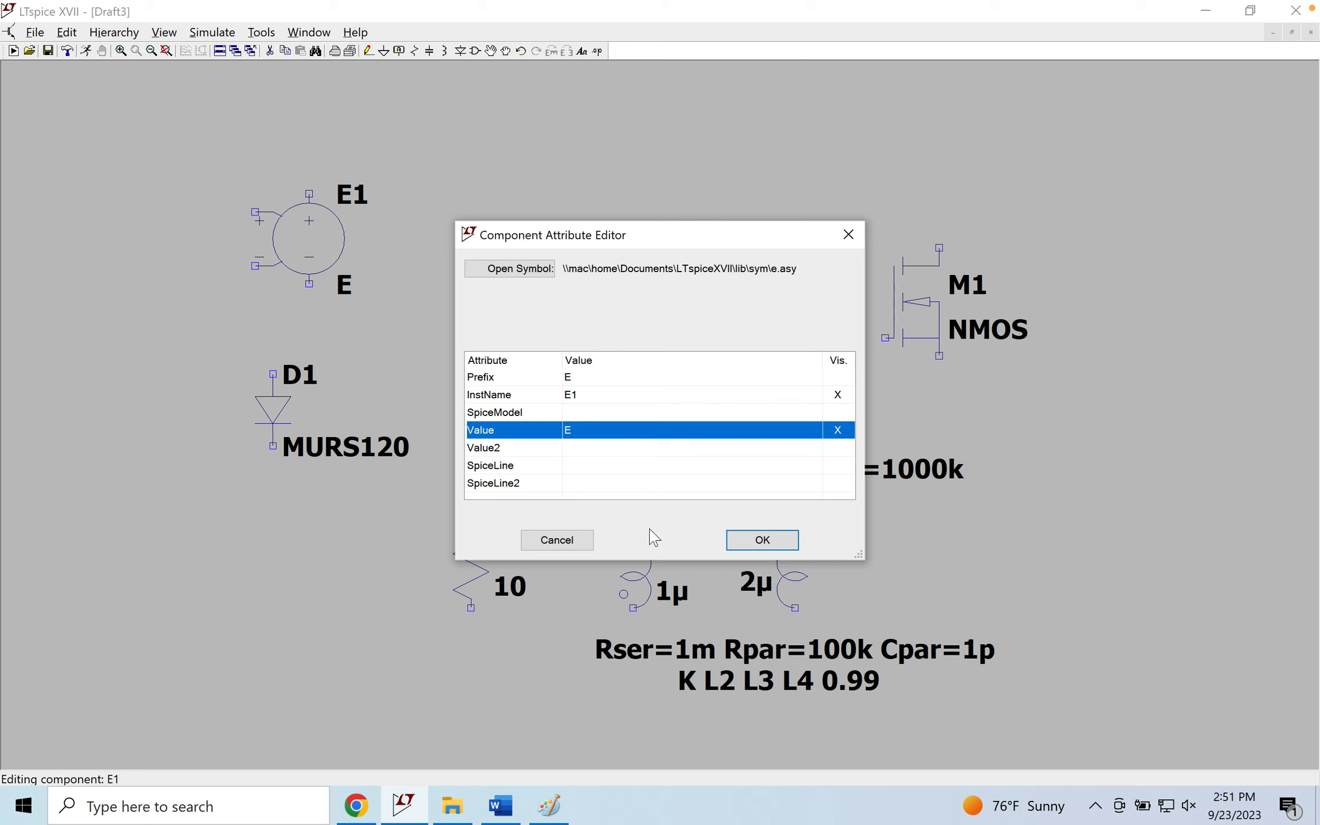
pyautogui.click(553, 539)
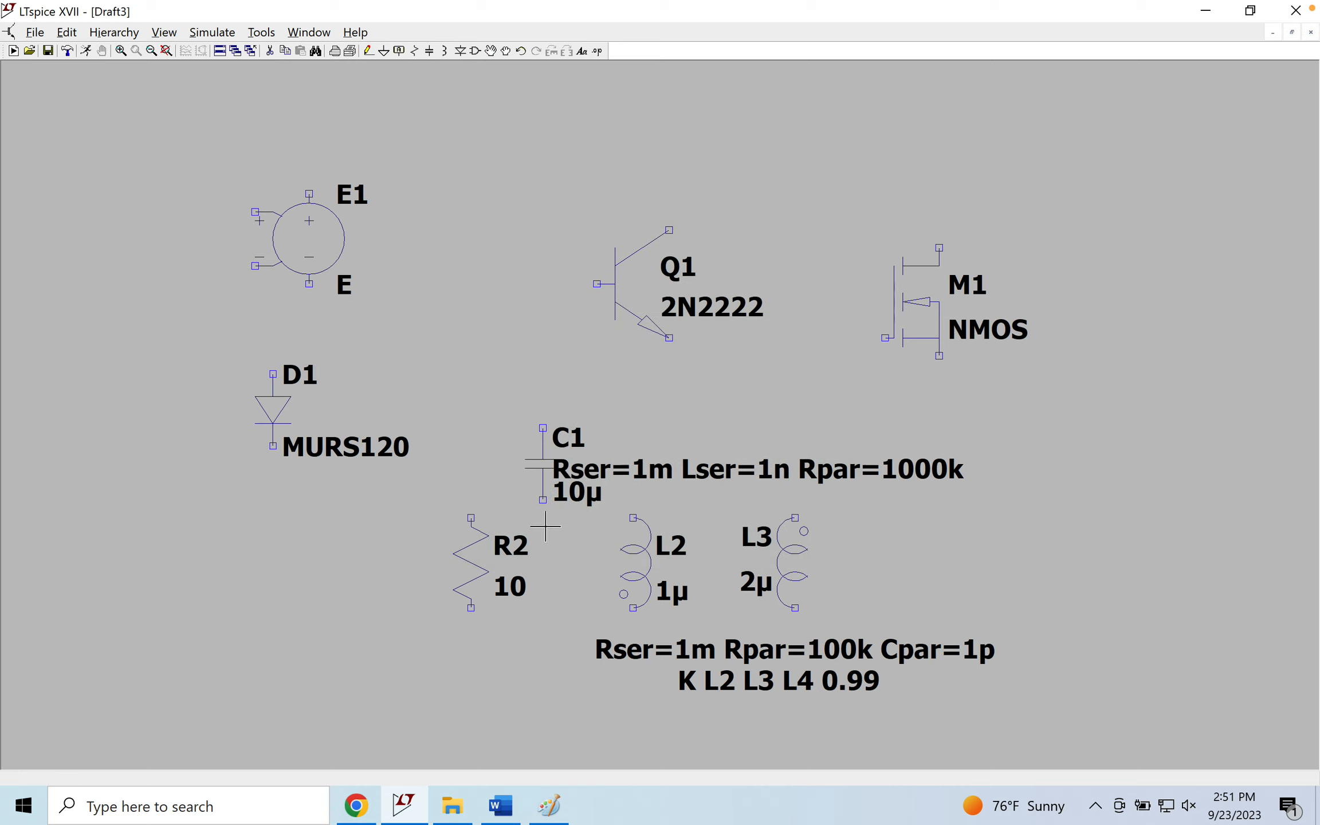
pyautogui.rightClick(342, 295)
pyautogui.write('10')
pyautogui.press('Return')
# Examine the component attributes of the voltage-dependent voltage source E1
pyautogui.rightClick(307, 248)
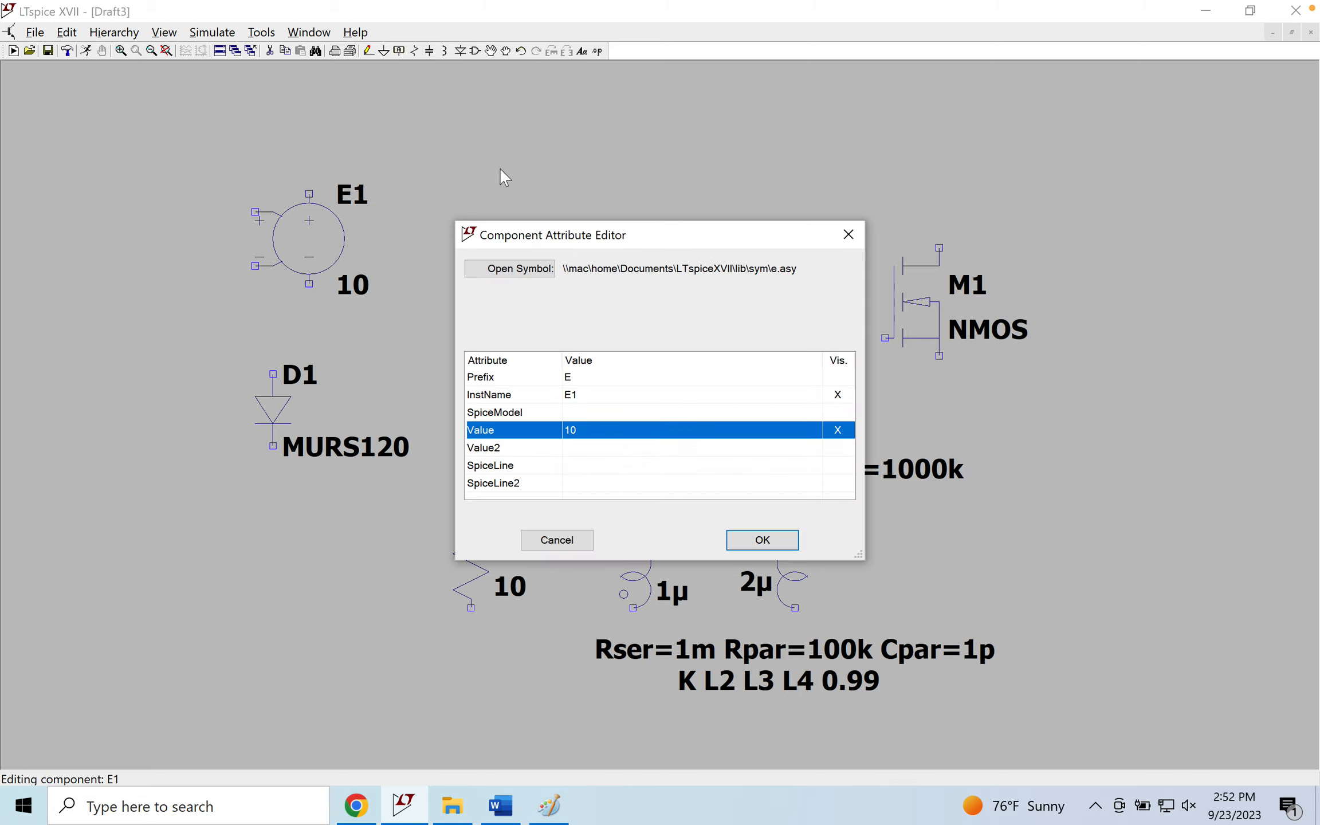
pyautogui.click(852, 244)
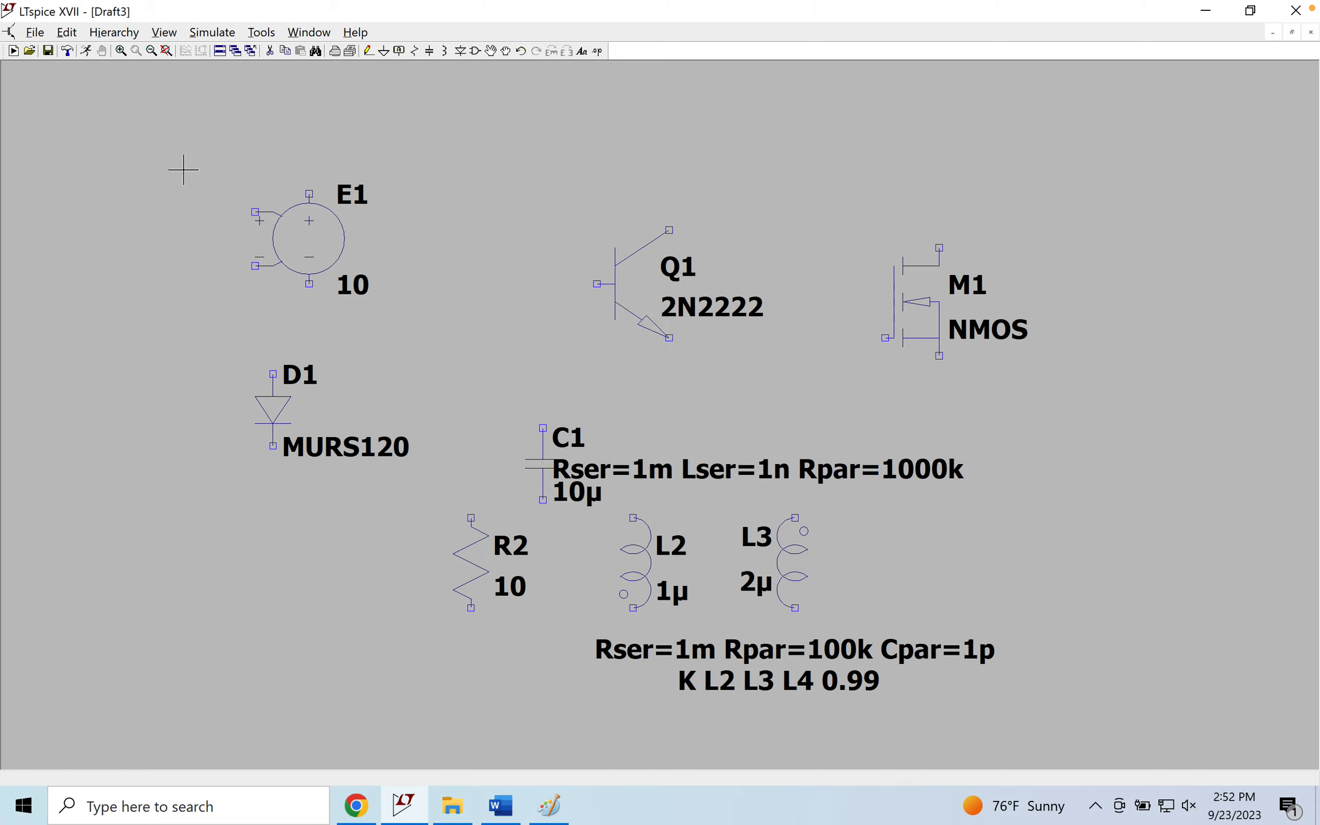
pyautogui.rightClick(308, 261)
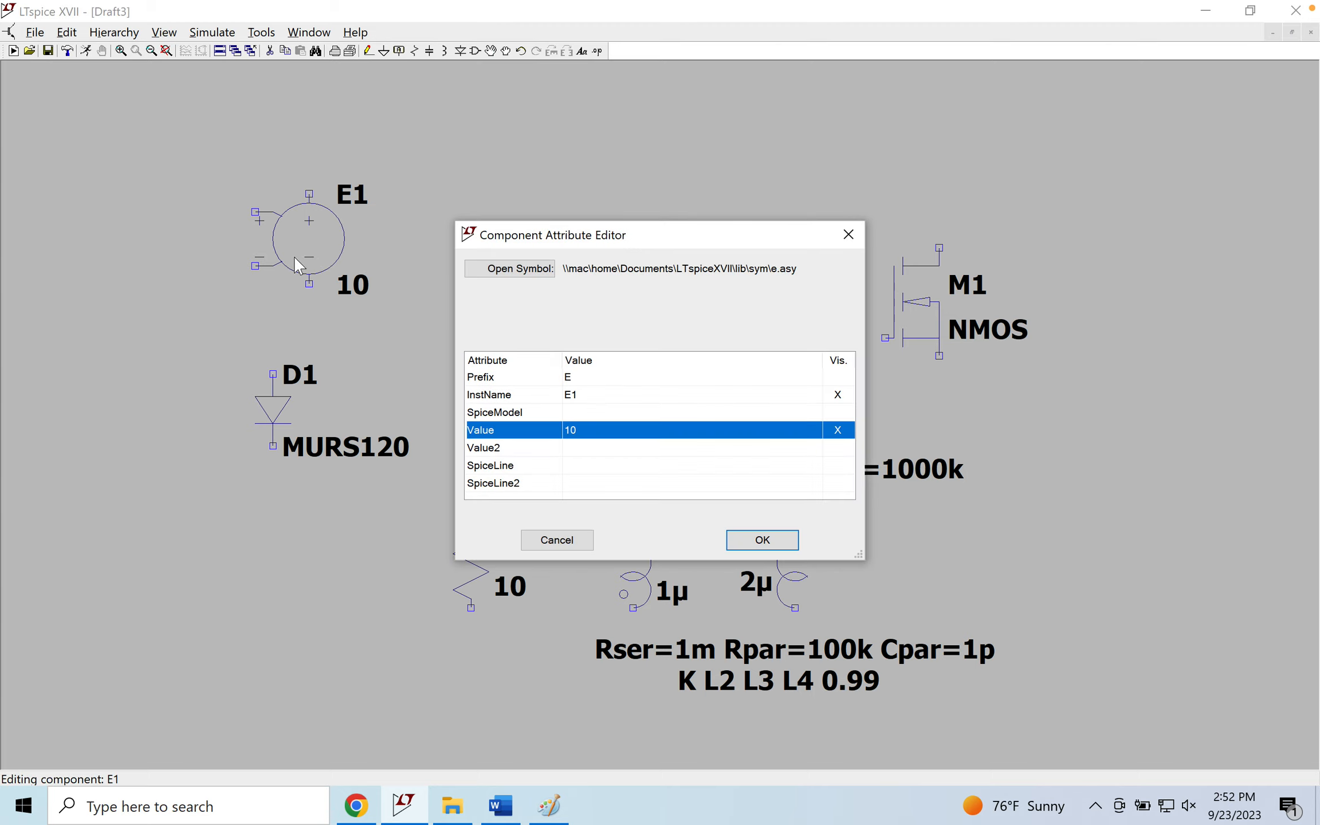
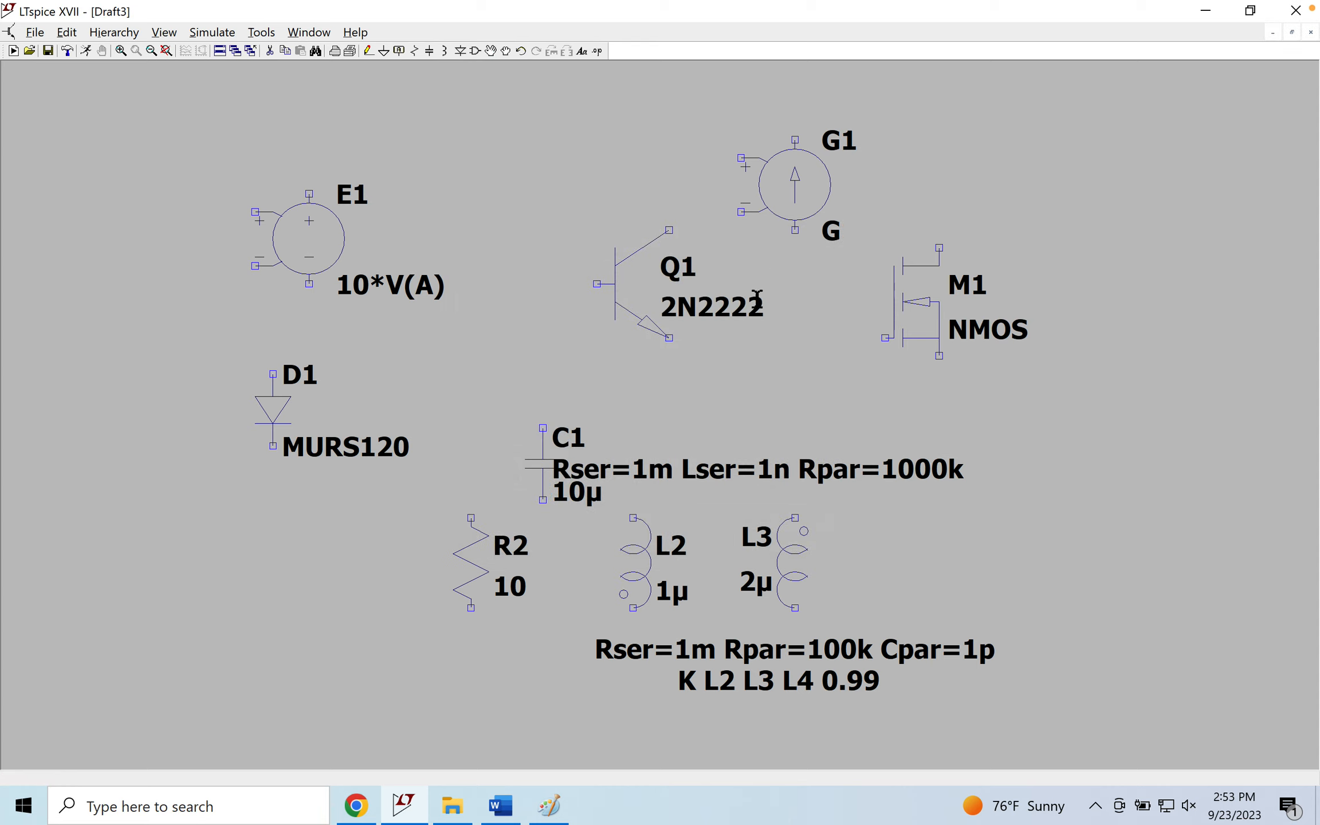
# Set the value of the voltage-dependent current source G1 to 10*V(X)
pyautogui.rightClick(831, 230)
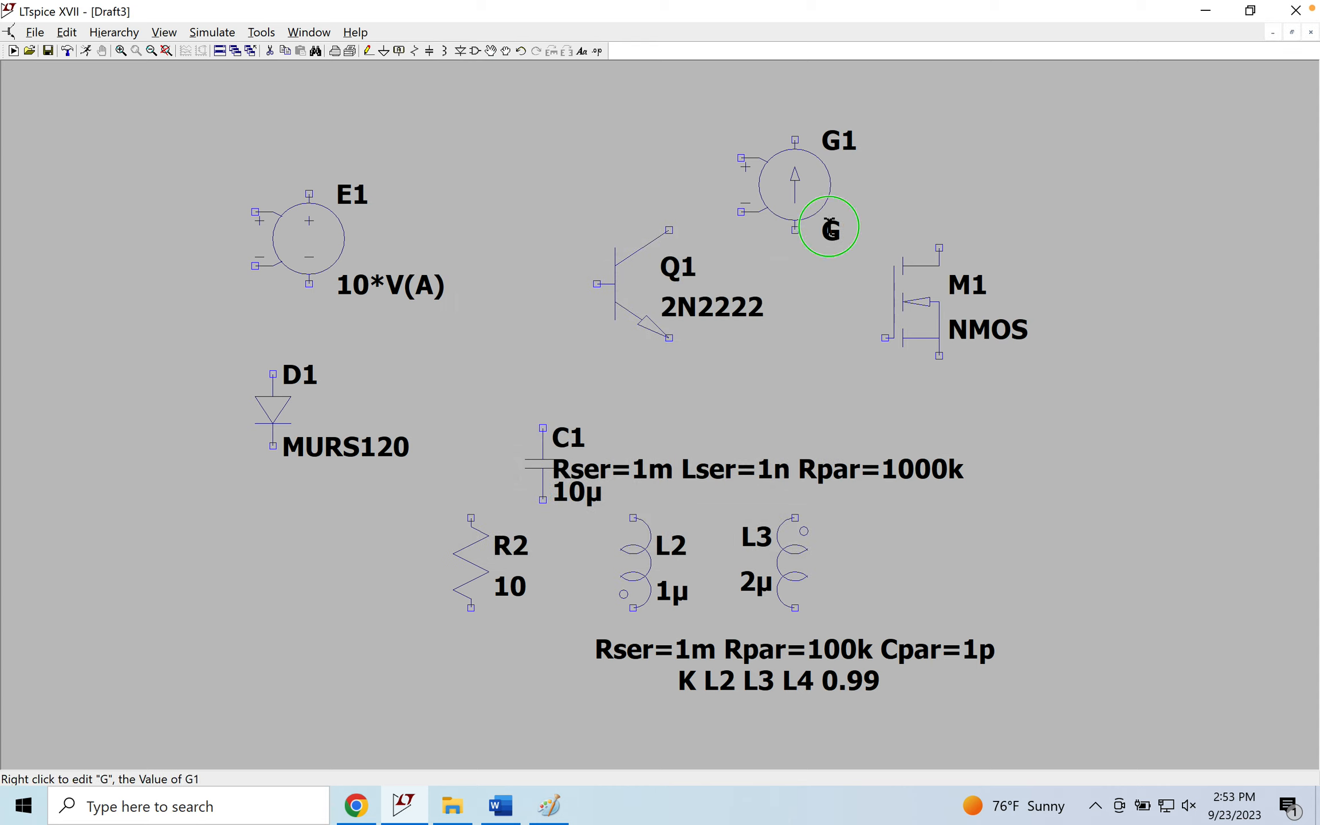
pyautogui.write('10*V(A')
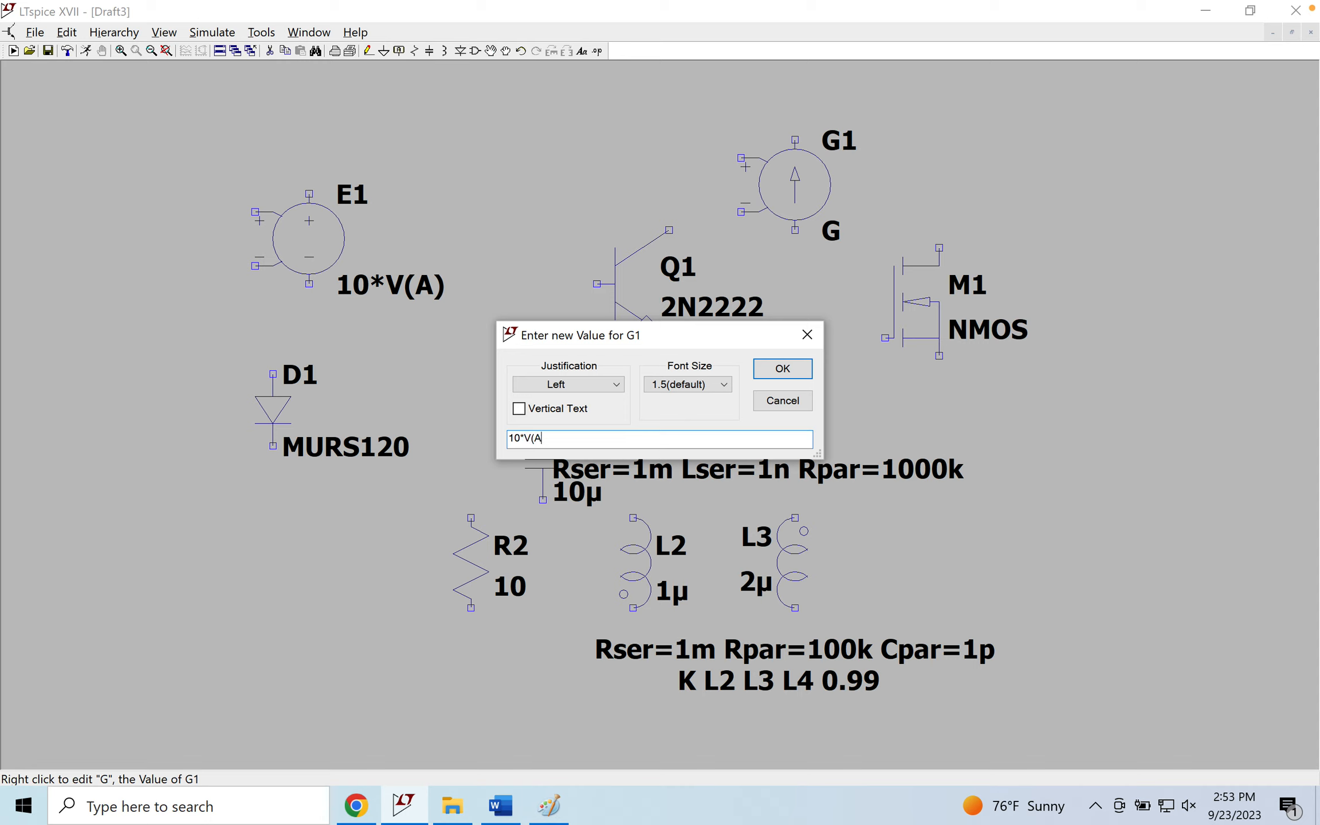
pyautogui.press('BackSpace')
pyautogui.write('X)')
pyautogui.press('Return')
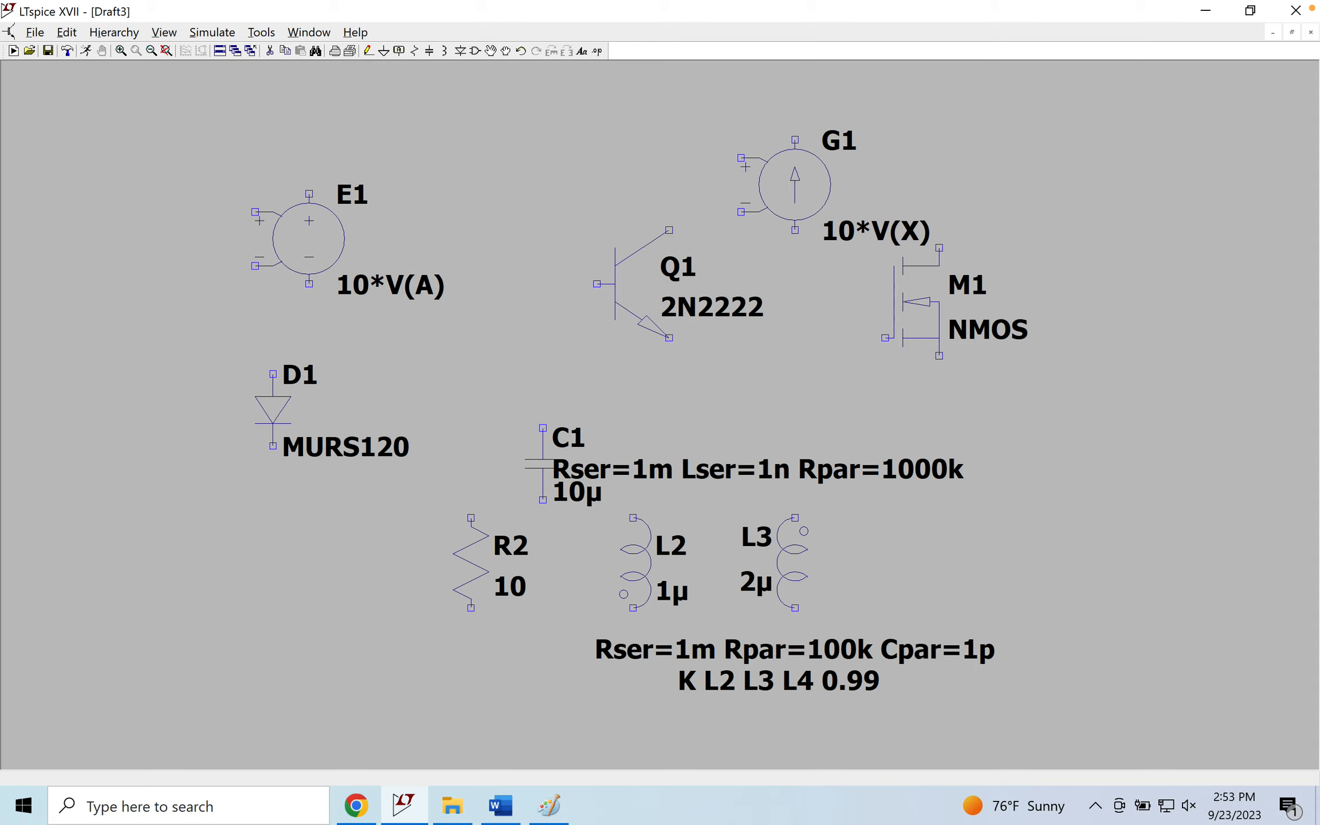
# Place the independent voltage source symbol voltage from the component library, in the empty area beside E1
pyautogui.click(478, 52)
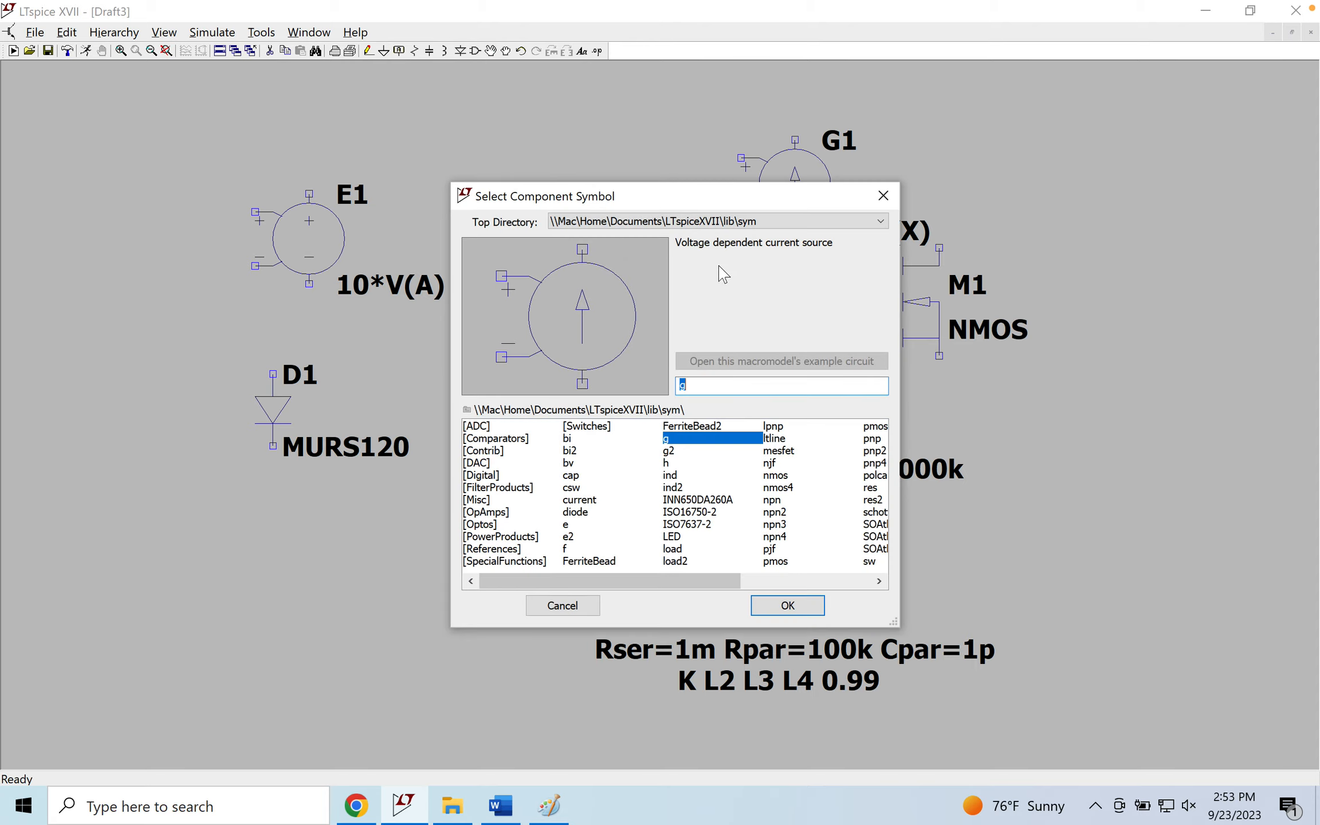
pyautogui.click(570, 525)
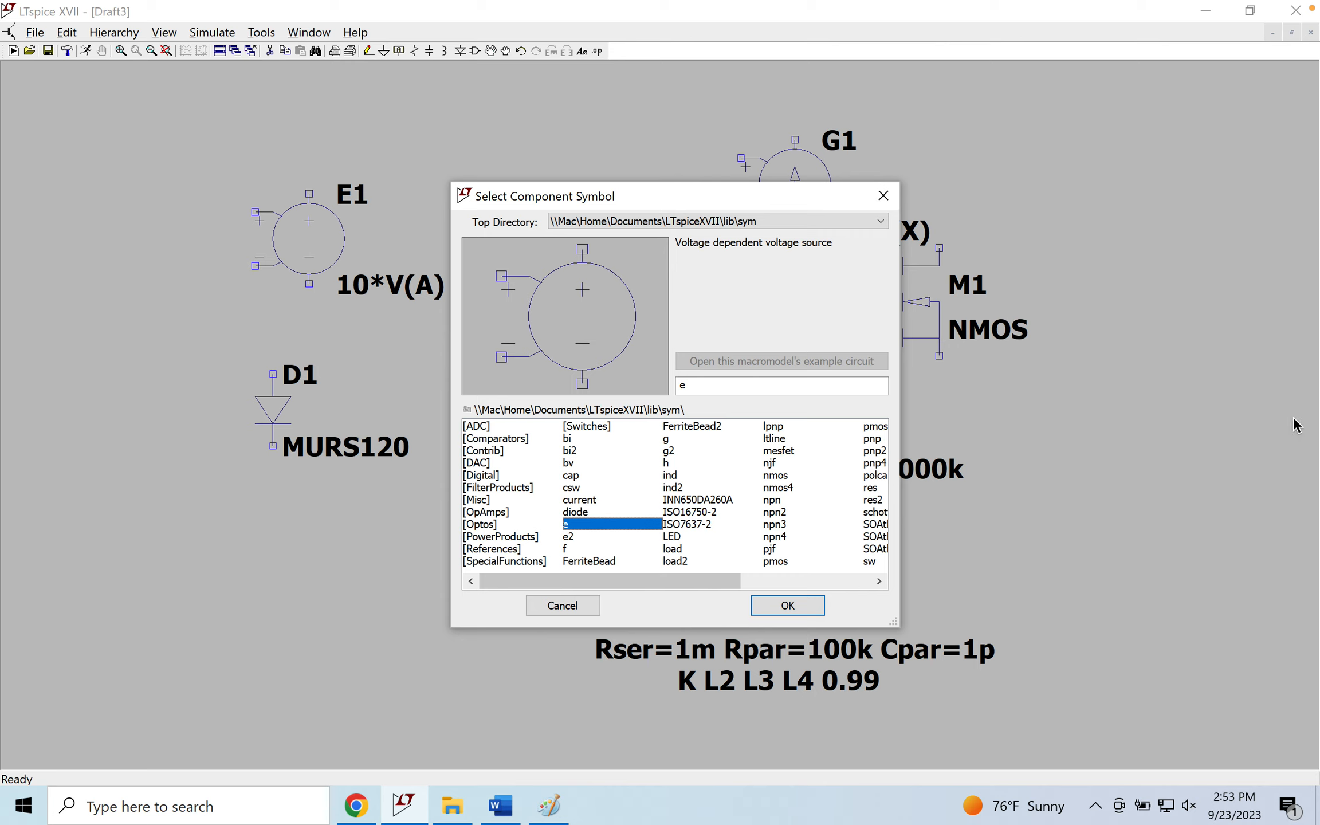
pyautogui.click(752, 389)
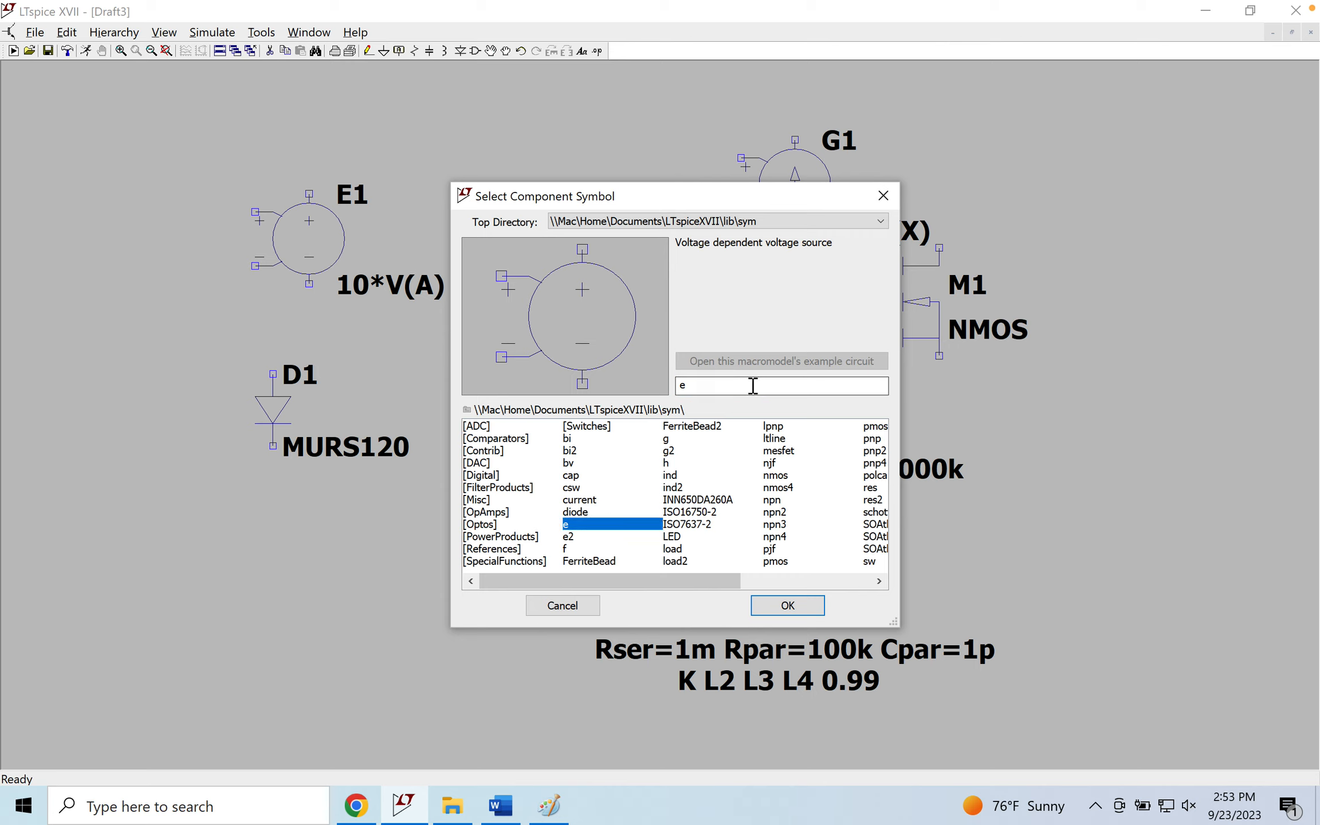
pyautogui.write('voltag')
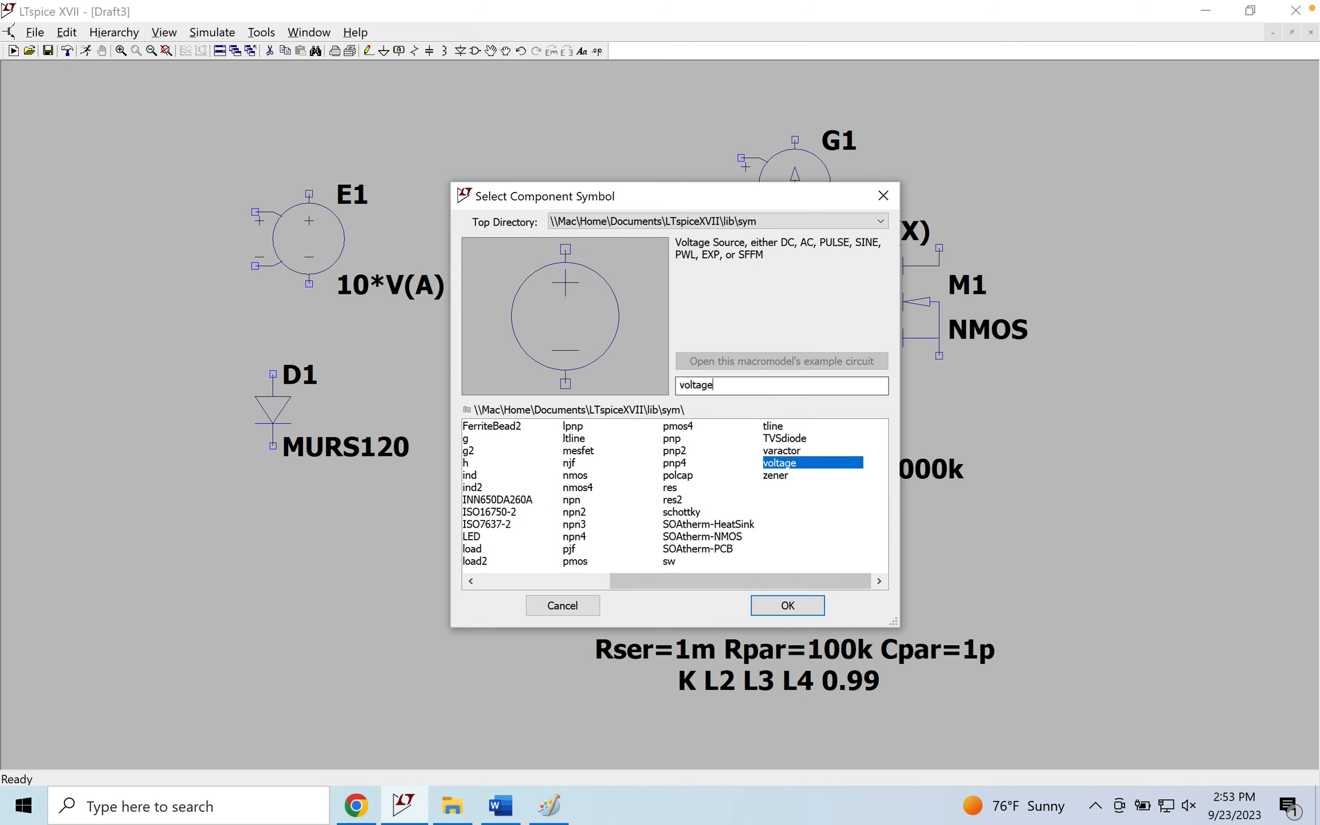
pyautogui.click(787, 605)
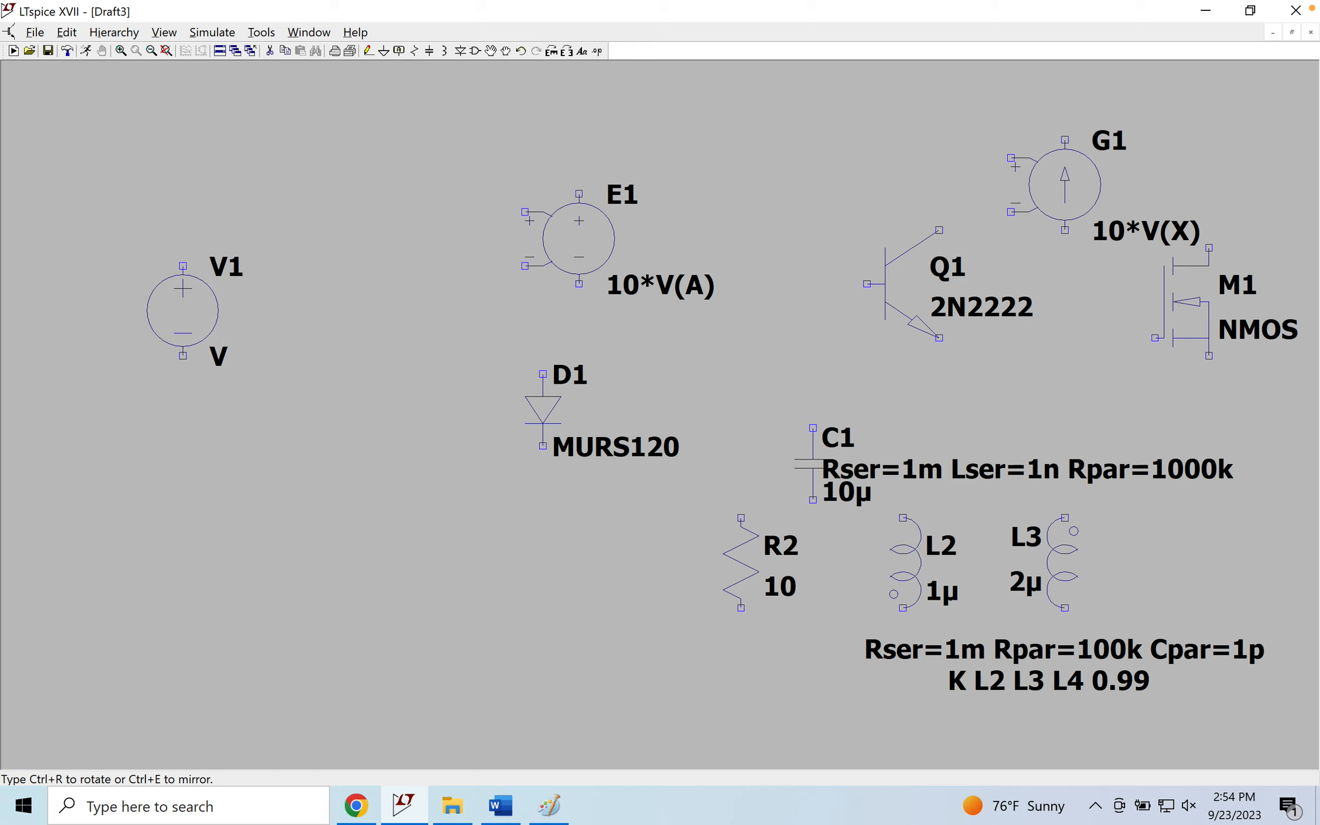
pyautogui.press('Escape')
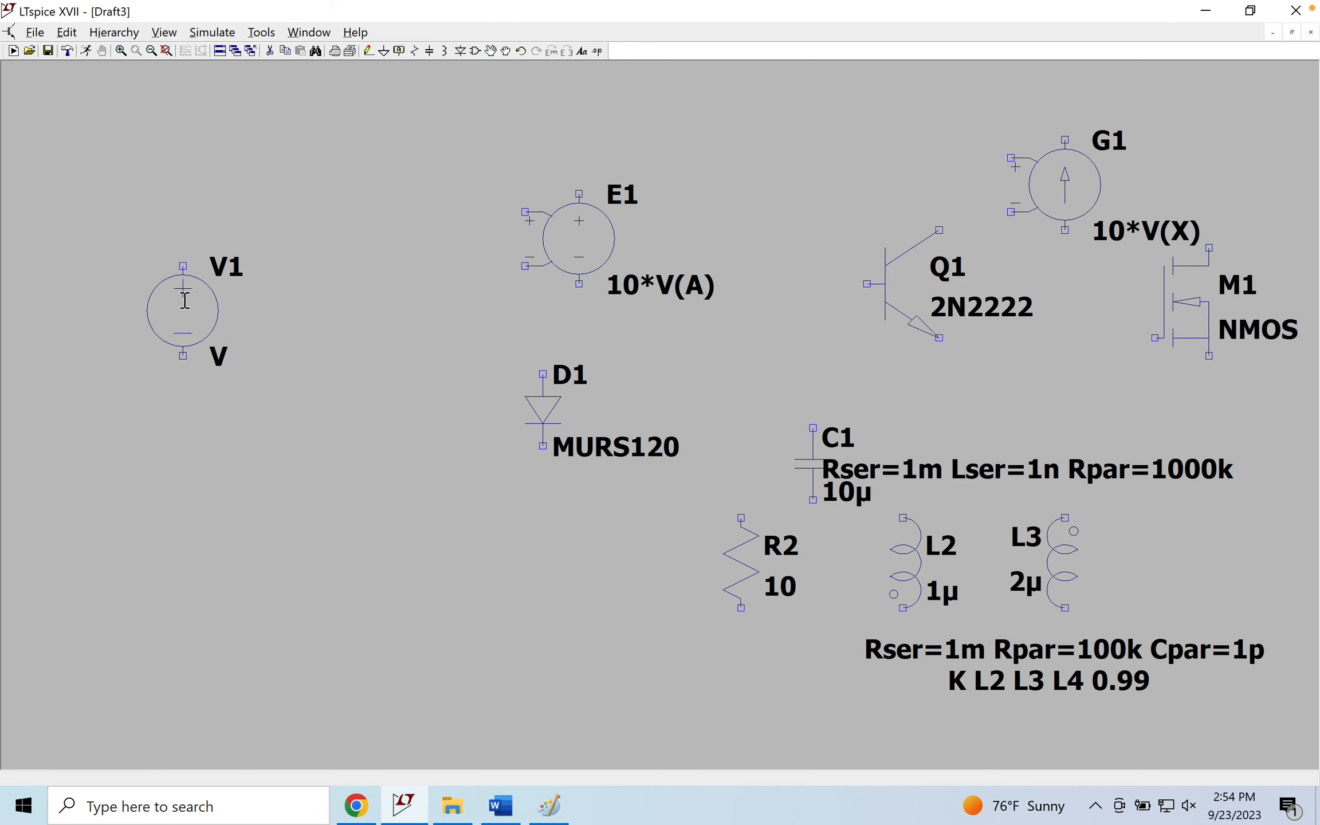
# Set the DC value of voltage source V1 to 10 V
pyautogui.moveTo(184, 300); pyautogui.dragTo(194, 317)
pyautogui.rightClick(193, 318)
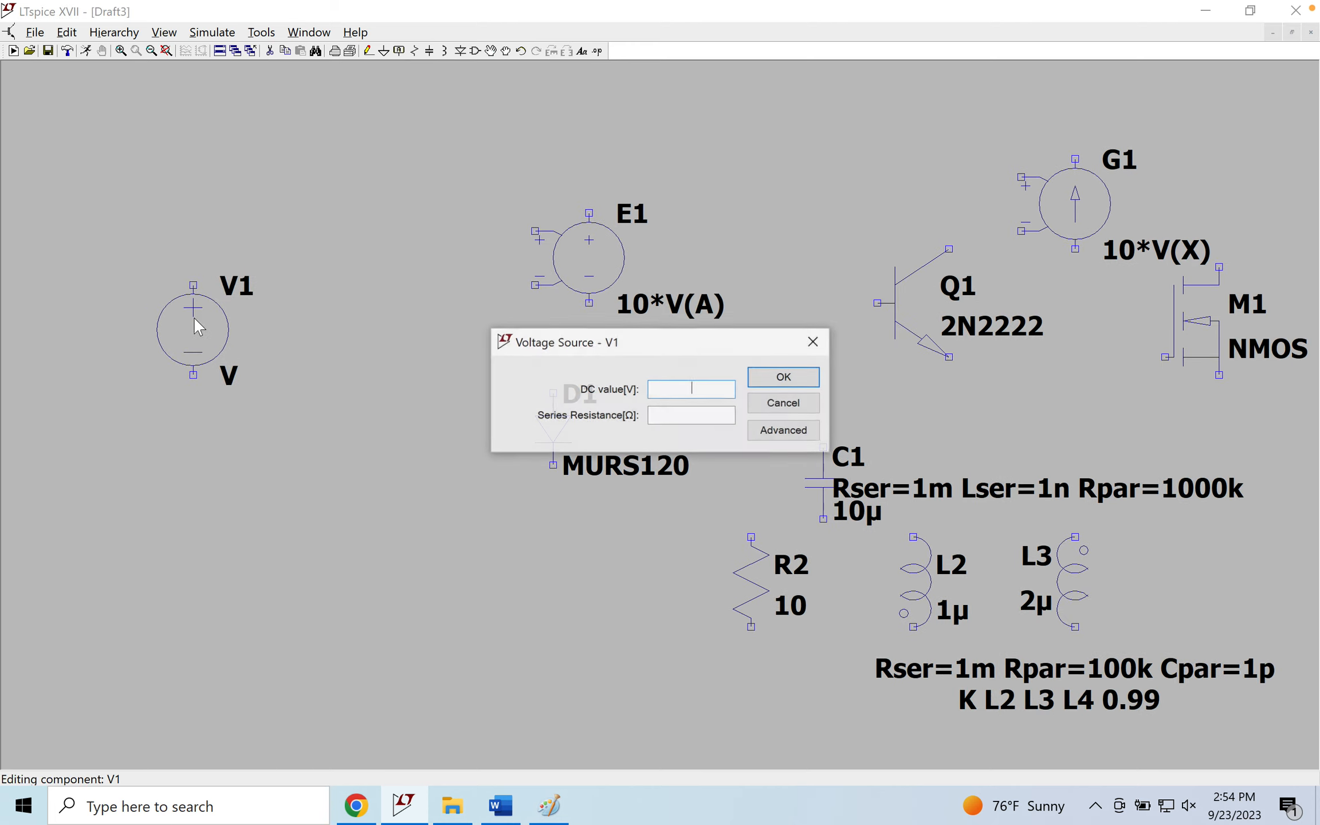
pyautogui.write('10')
pyautogui.press('Return')
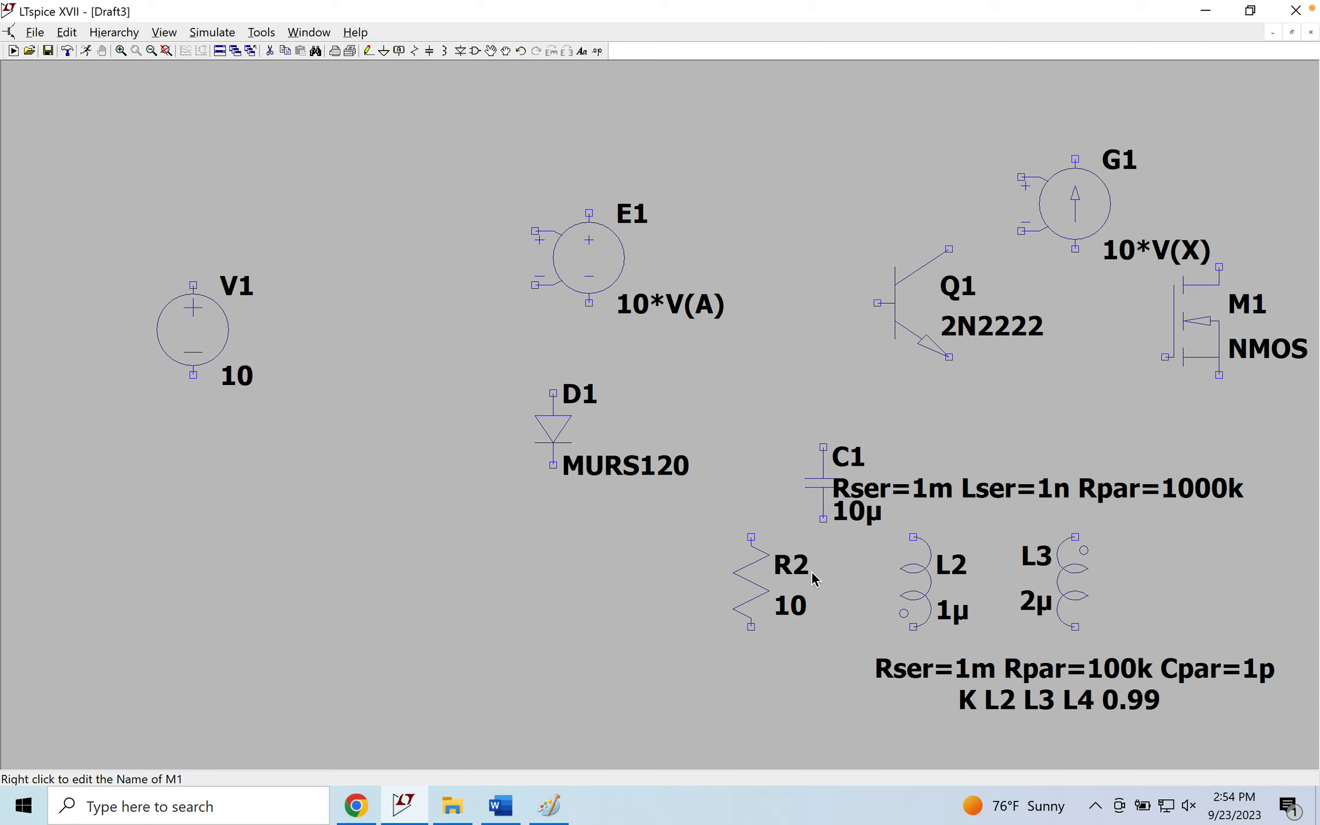
# Look over the advanced settings of voltage source V1 and leave without changing them
pyautogui.rightClick(213, 341)
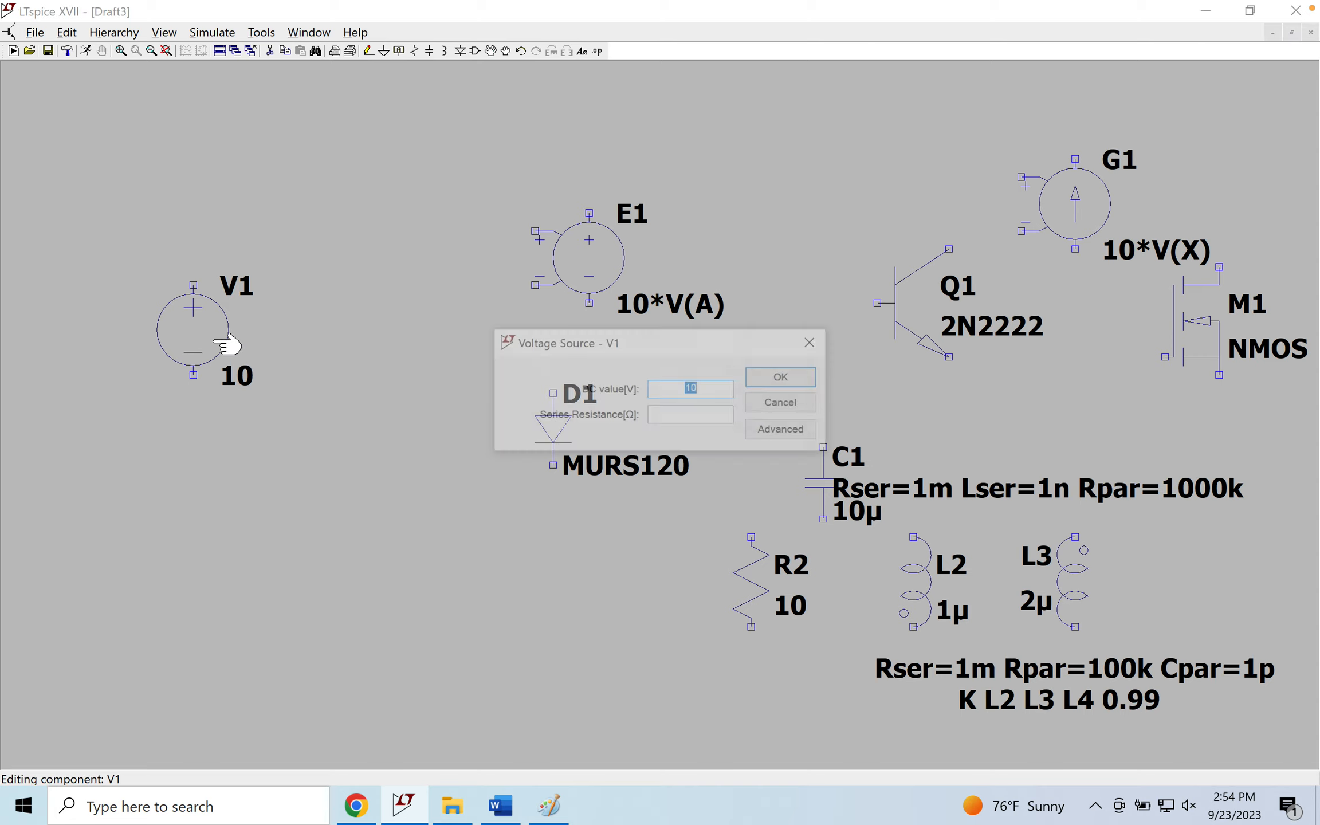
pyautogui.click(775, 437)
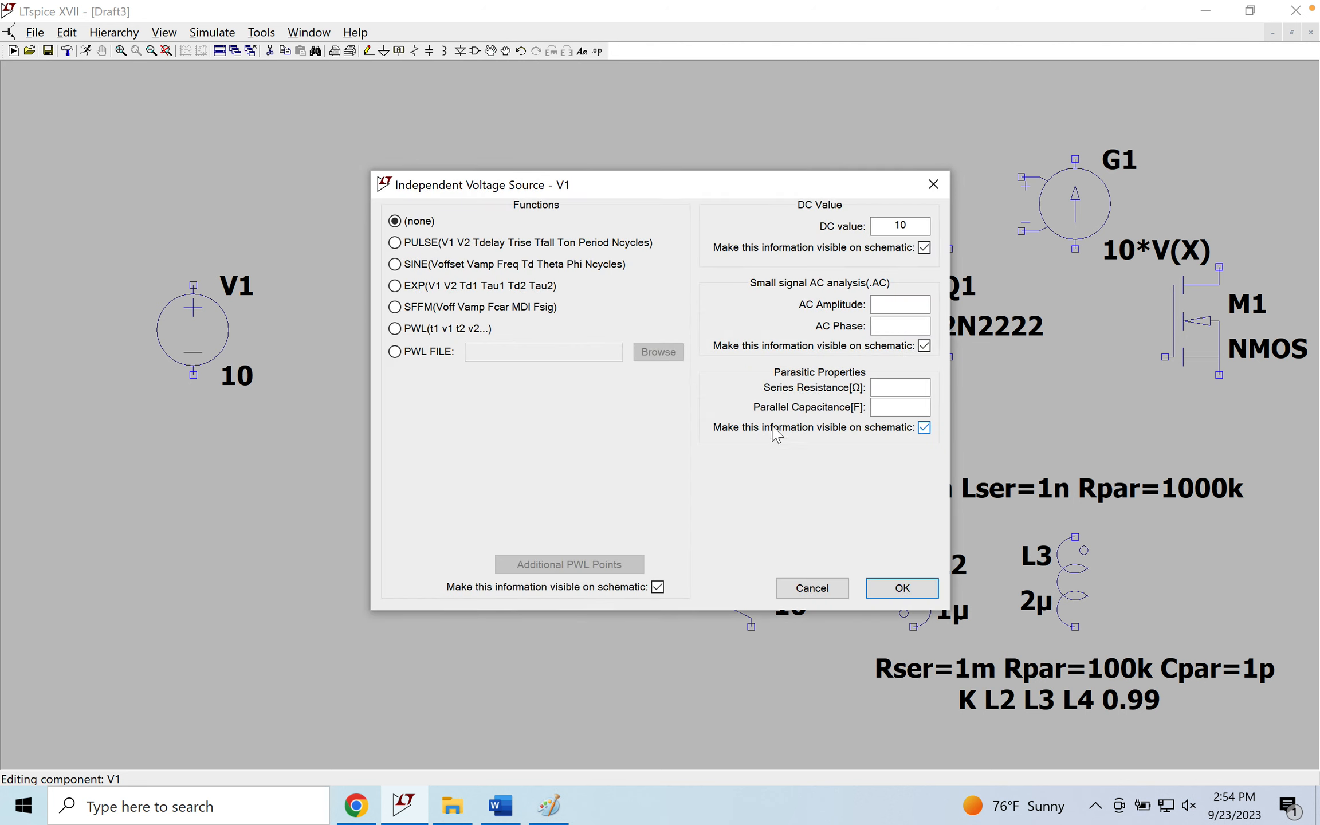
pyautogui.click(931, 180)
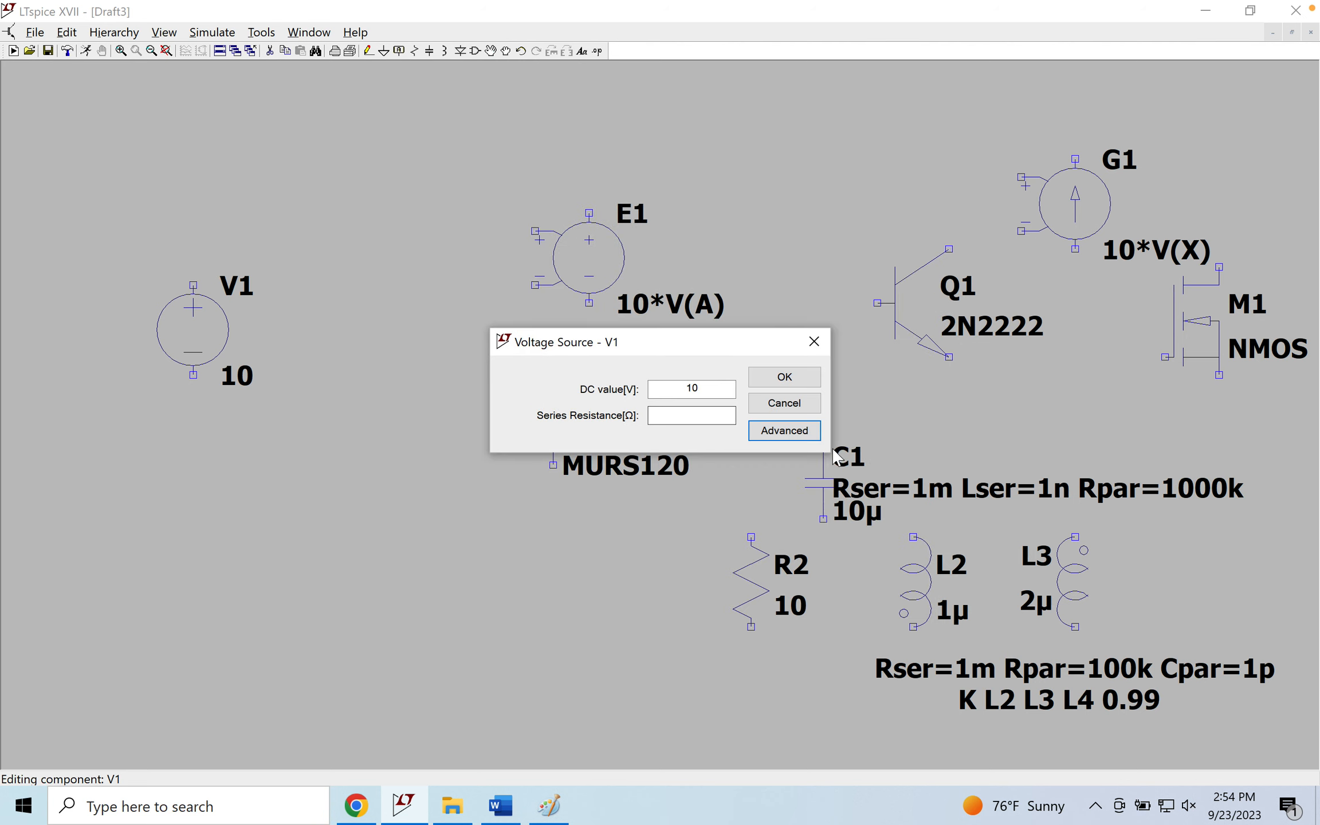
pyautogui.click(814, 342)
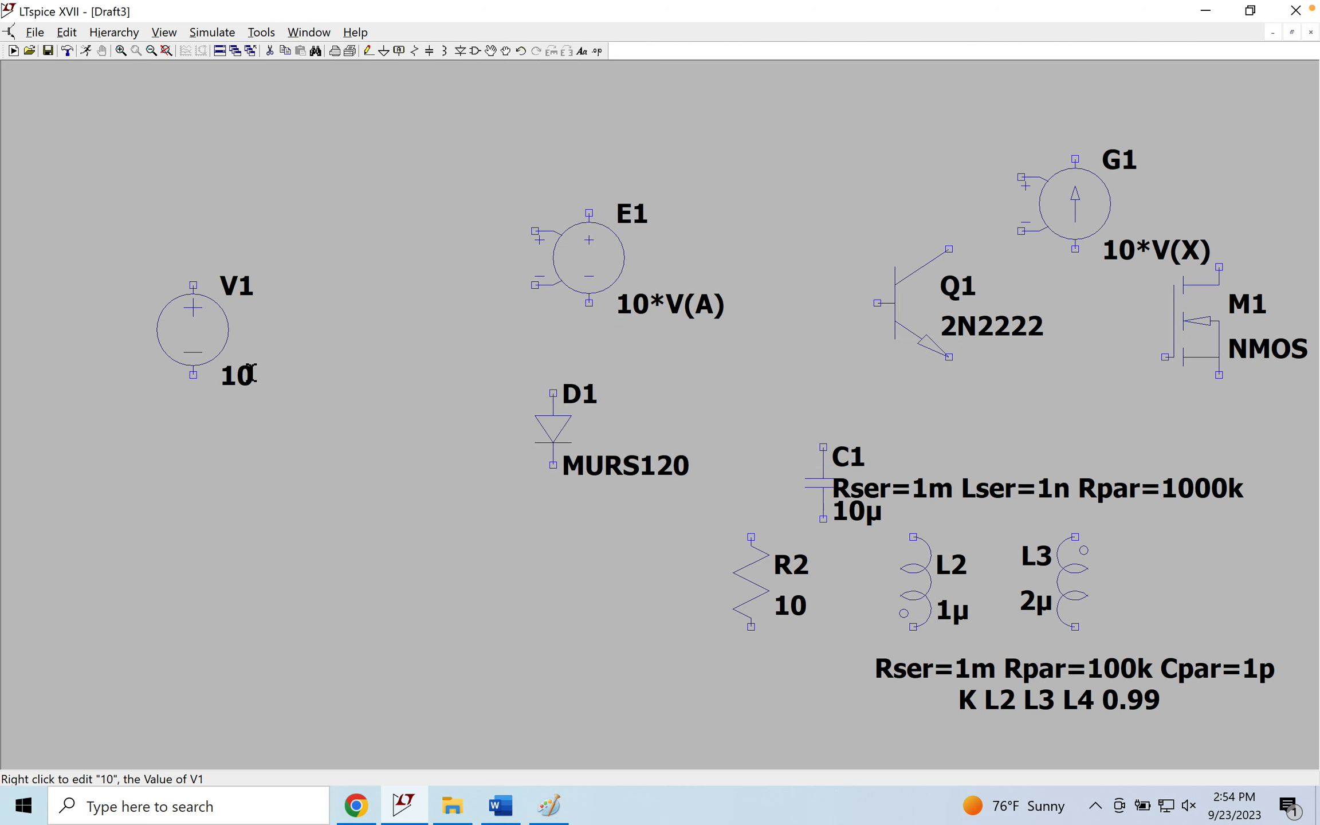
# In V1's advanced settings, enter a small-signal AC amplitude of 1m and choose the SINE function
pyautogui.rightClick(195, 331)
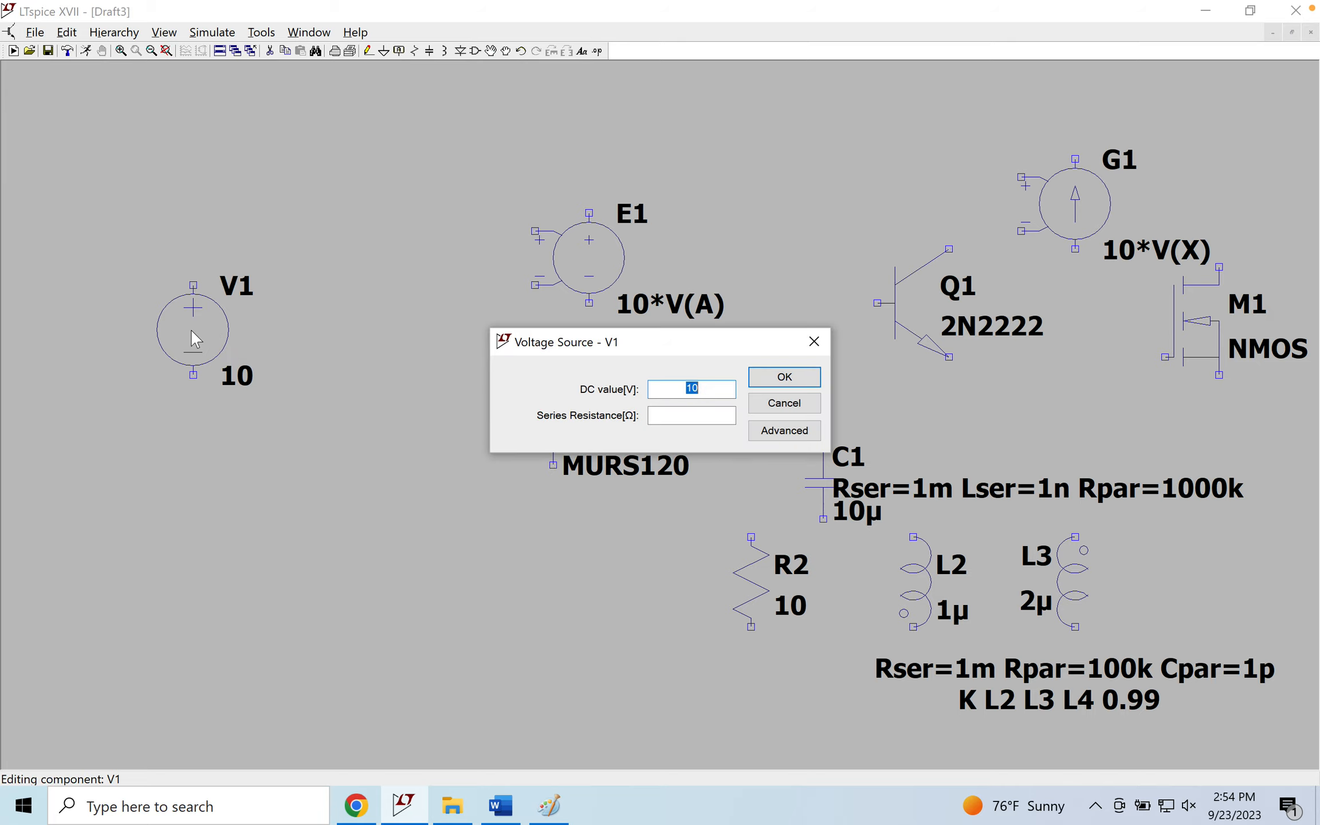
pyautogui.click(803, 433)
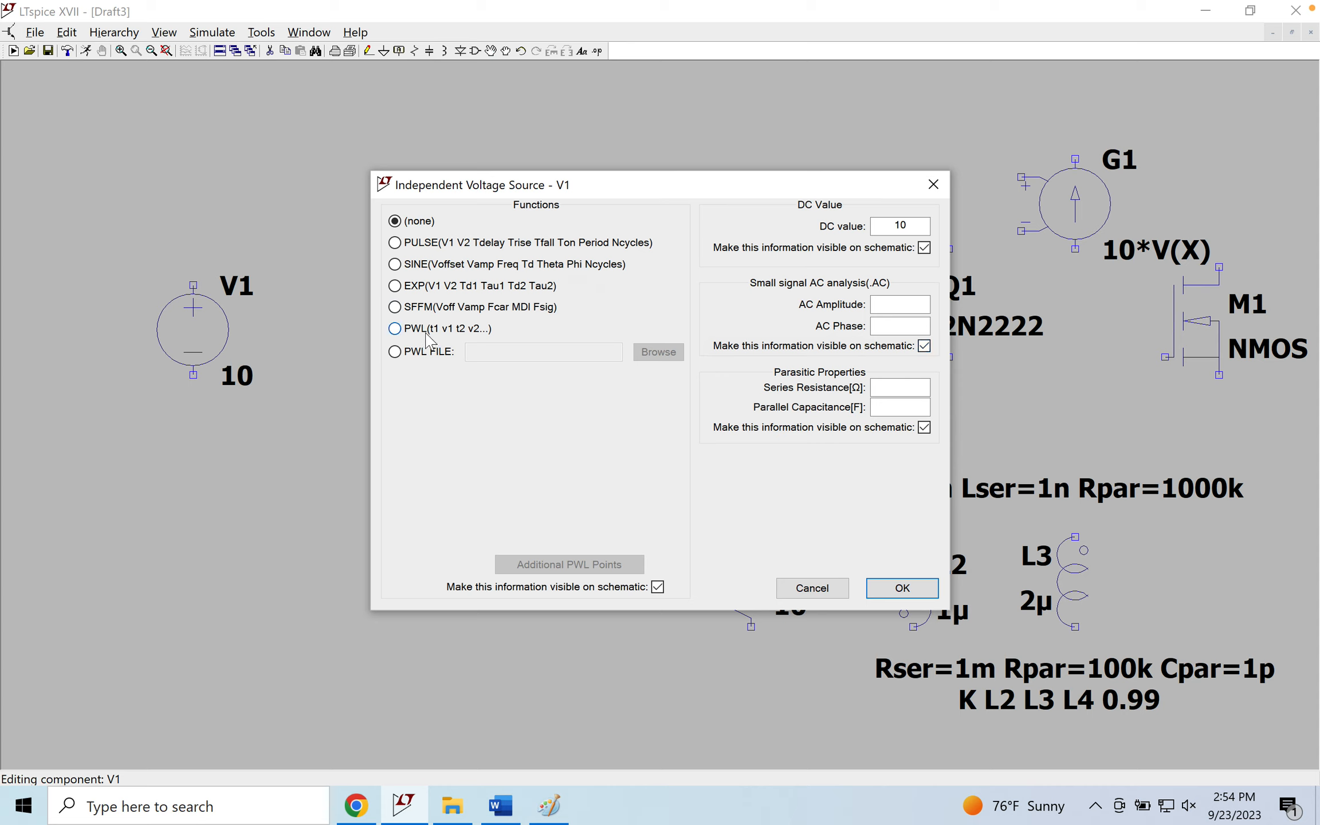
pyautogui.doubleClick(908, 226)
pyautogui.click(893, 304)
pyautogui.write('1m')
pyautogui.click(395, 265)
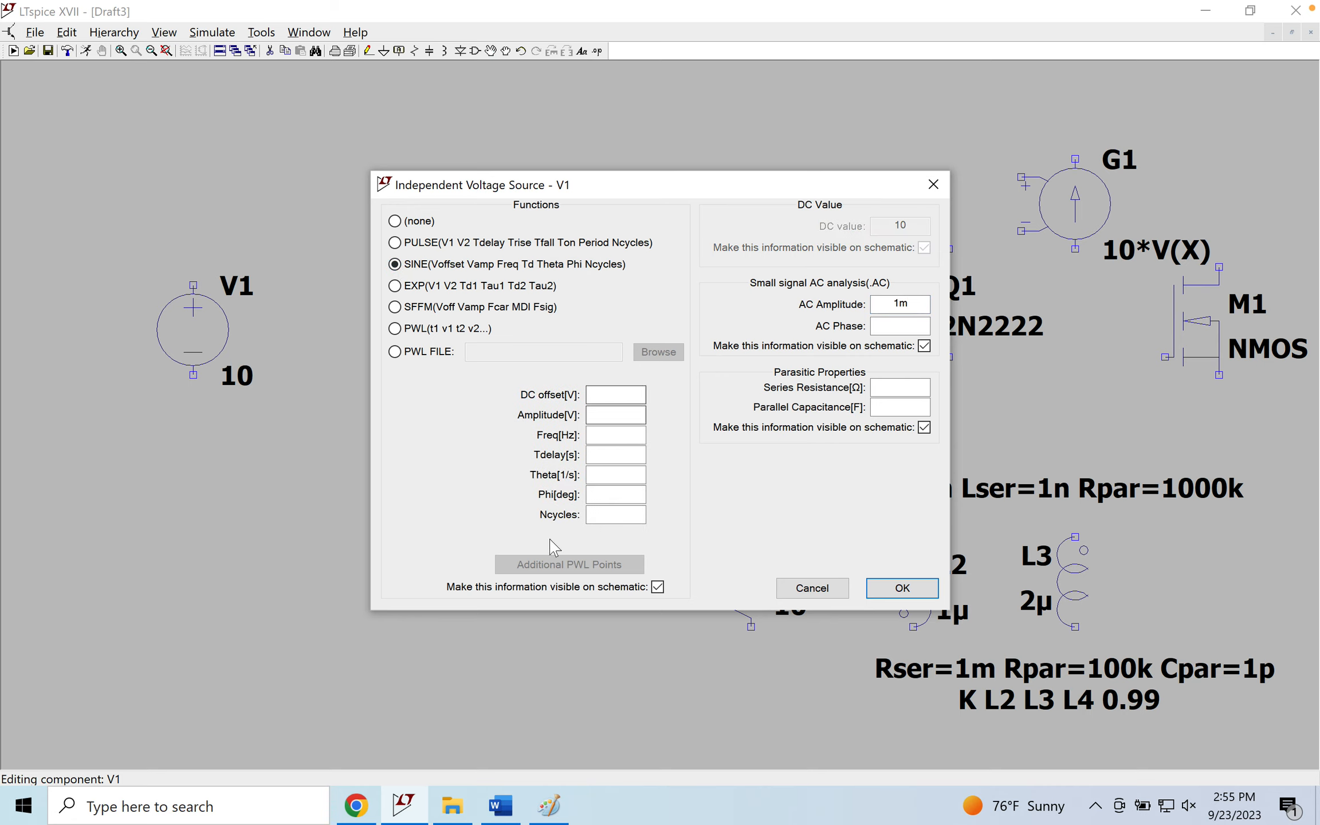
# Switch to Paint to review the waveform sketch, and return to V1's settings in LTspice
pyautogui.click(547, 814)
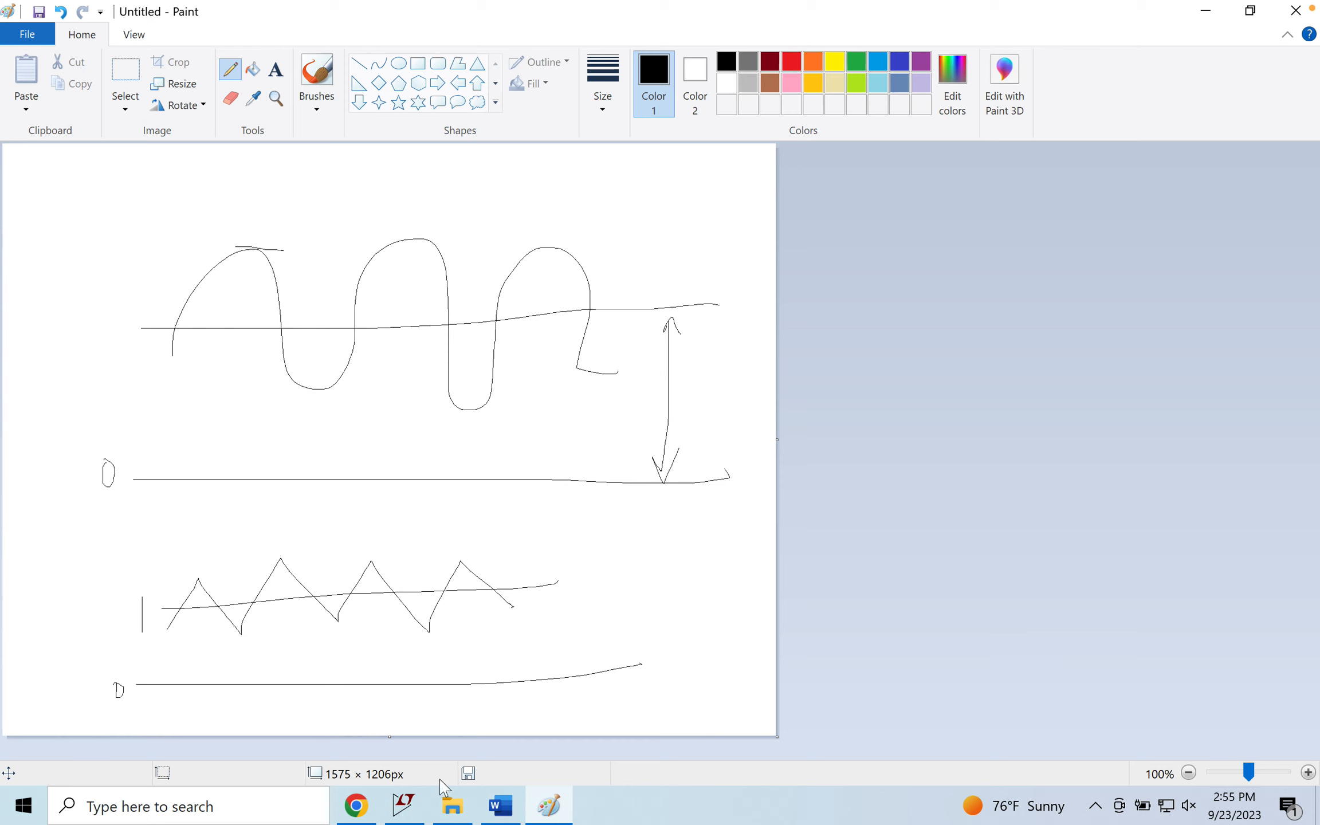
pyautogui.moveTo(404, 805)
pyautogui.click(420, 733)
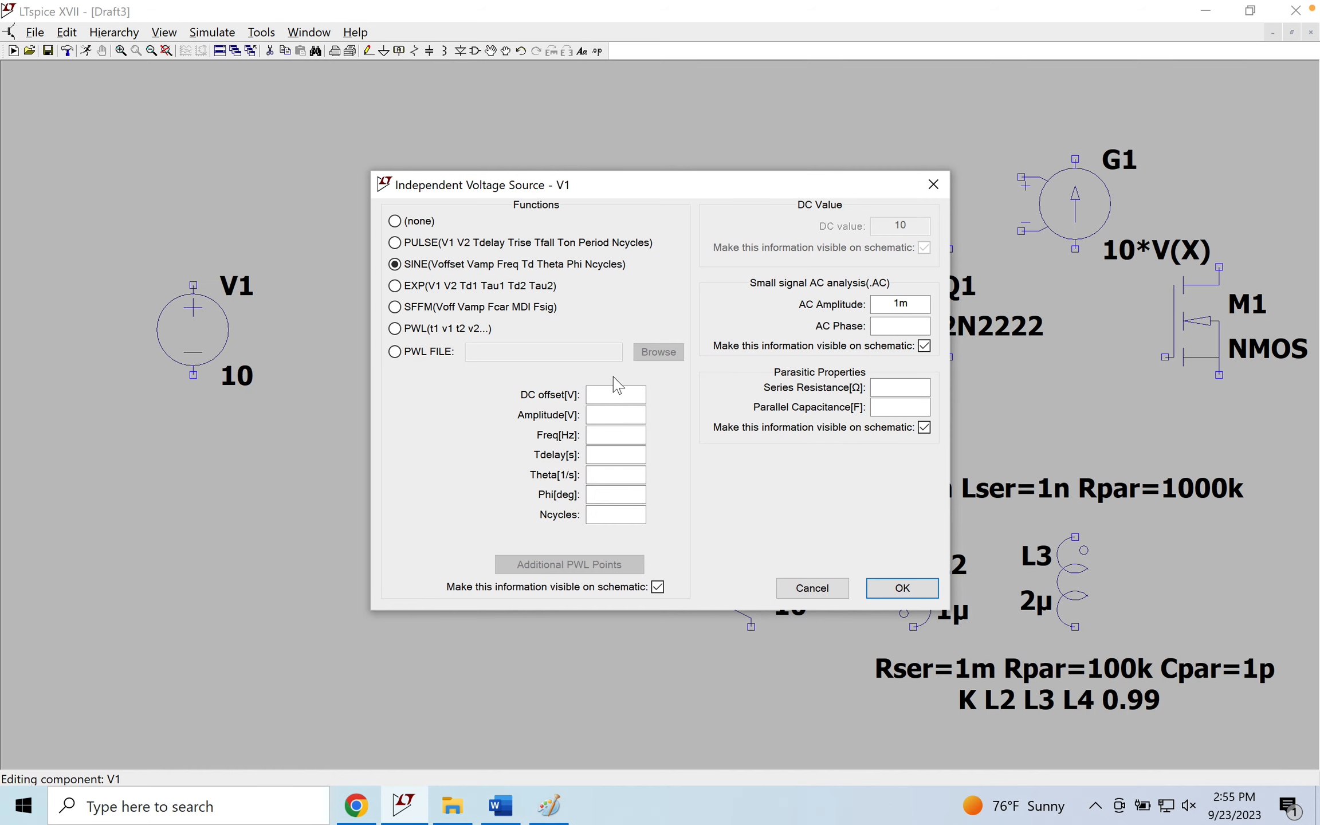
# Define V1's sine with DC offset 10, amplitude 20, frequency 60, delay 1, theta 0, phi 60 and 1000 cycles
pyautogui.click(611, 396)
pyautogui.write('10')
pyautogui.click(621, 412)
pyautogui.write('20')
pyautogui.click(627, 428)
pyautogui.write('602')
pyautogui.click(612, 475)
pyautogui.click(611, 498)
pyautogui.click(619, 516)
pyautogui.write('1000')
pyautogui.click(608, 494)
pyautogui.write('60')
# Clear V1's small-signal AC amplitude and apply the source settings
pyautogui.moveTo(918, 303); pyautogui.dragTo(824, 309)
pyautogui.press('BackSpace')
pyautogui.click(900, 588)
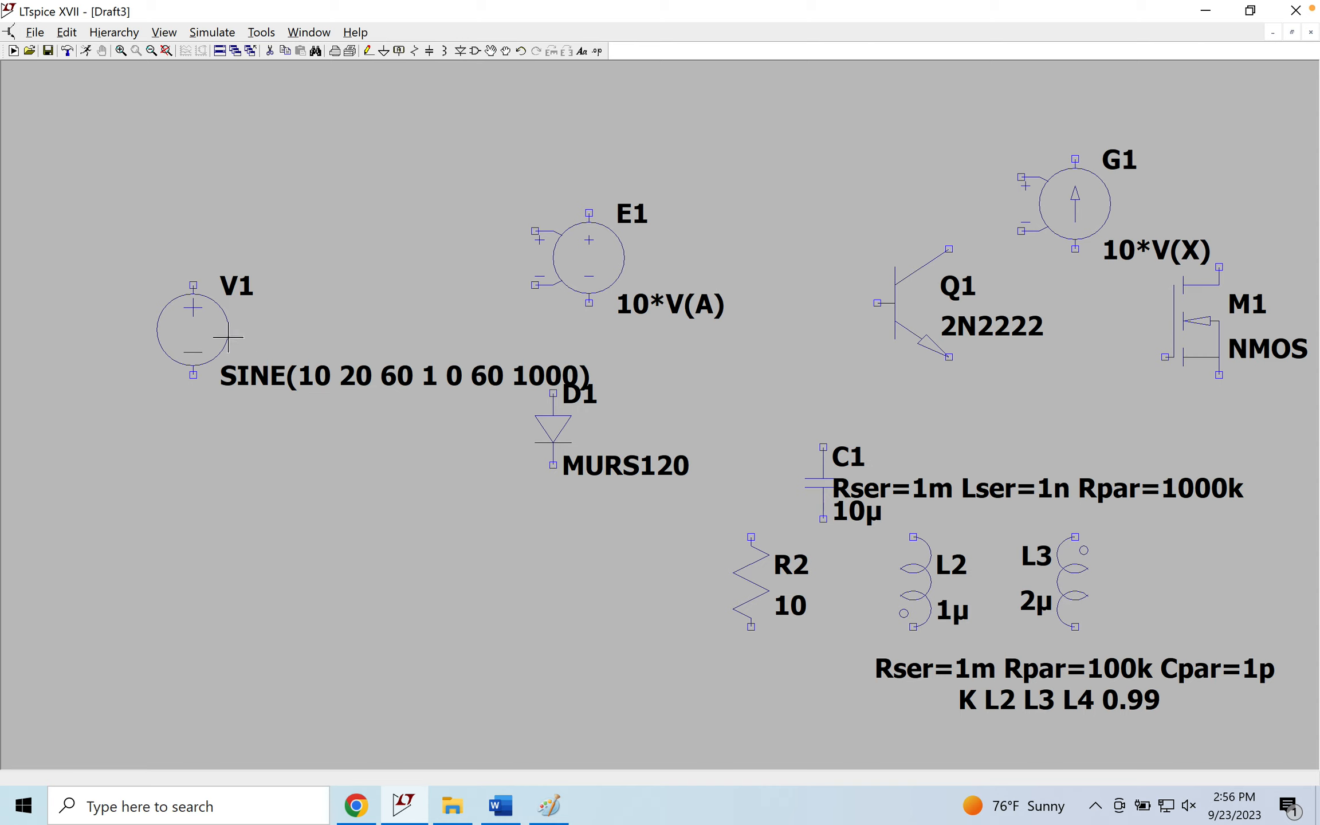
# Move voltage source V1 farther away from E1 and D1 so its SINE label clears the diode
pyautogui.click(490, 51)
pyautogui.click(255, 282)
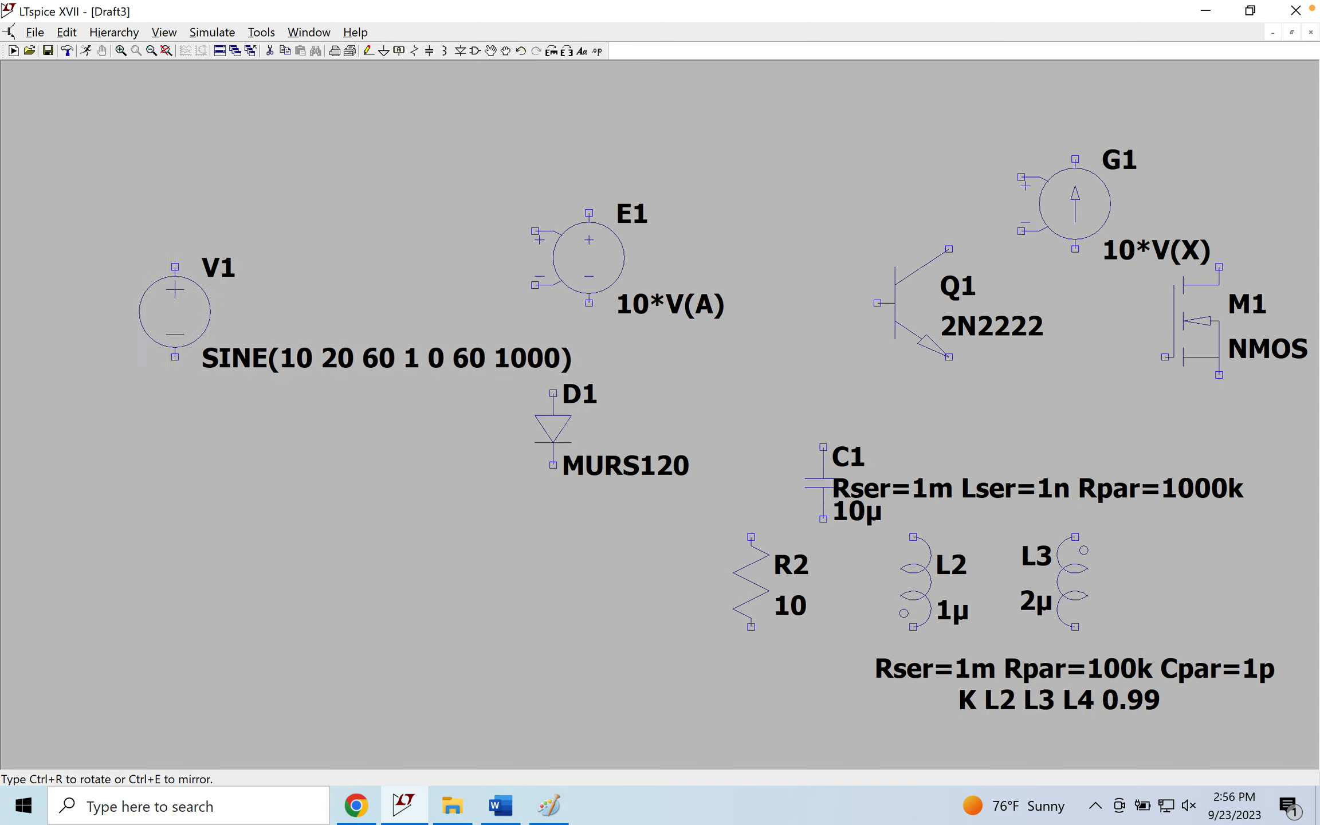
pyautogui.click(122, 288)
pyautogui.press('Escape')
# Try the PULSE function for voltage source V1, with an initial voltage of 0
pyautogui.moveTo(287, 435); pyautogui.dragTo(425, 530)
pyautogui.rightClick(257, 358)
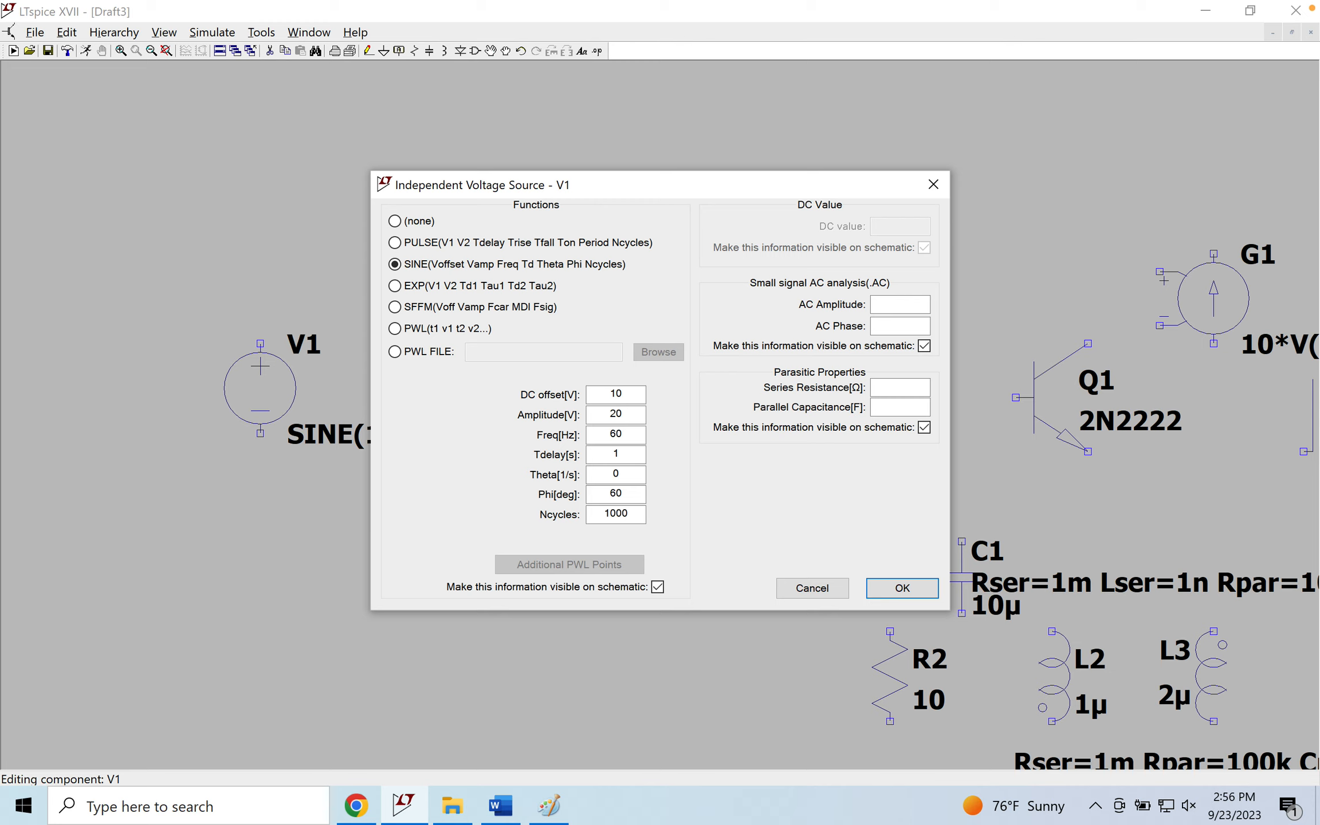
pyautogui.click(394, 244)
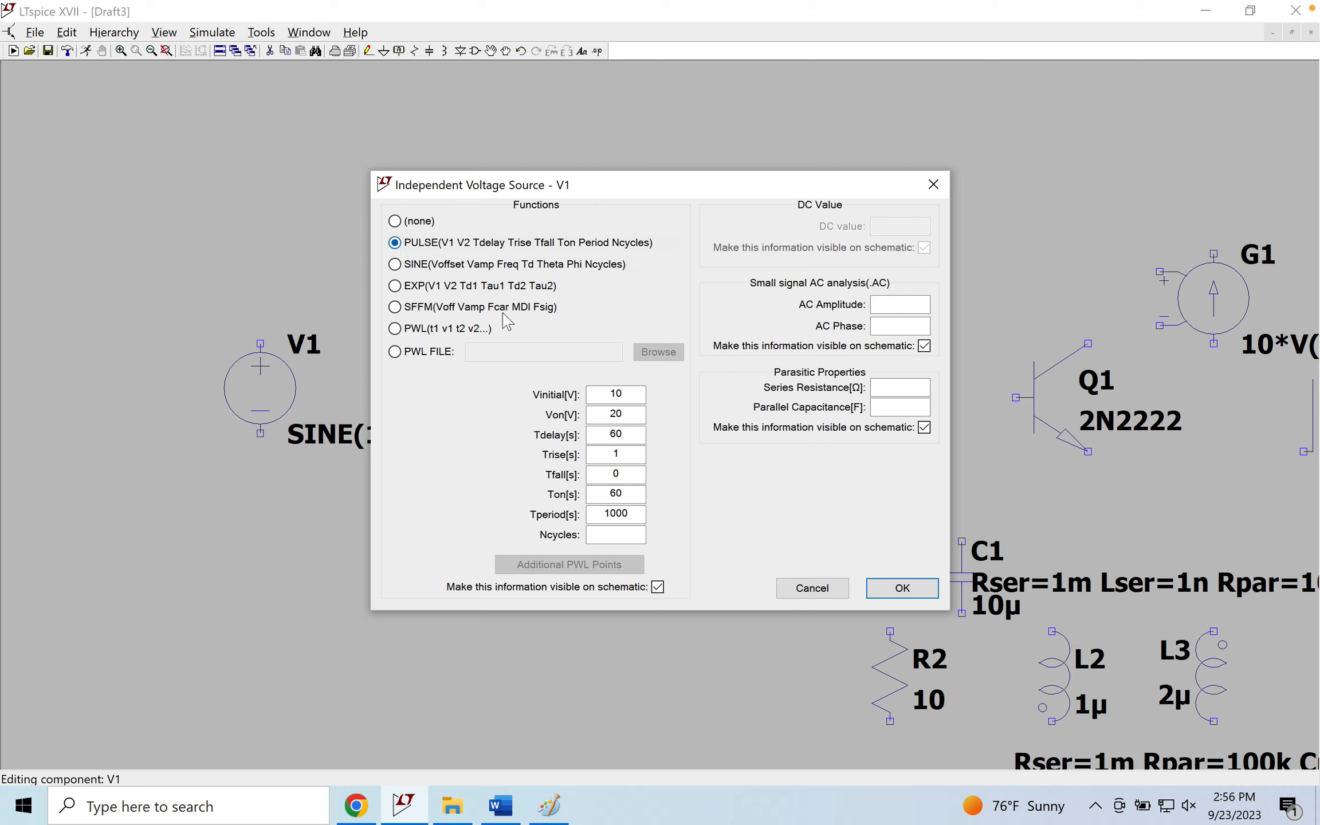
pyautogui.click(617, 391)
pyautogui.doubleClick(617, 390)
pyautogui.write('0')
# Set the pulse's rise time and fall time to 10n each
pyautogui.click(629, 435)
pyautogui.write('n')
pyautogui.click(638, 475)
pyautogui.press('BackSpace')
pyautogui.write('1n')
pyautogui.click(615, 454)
pyautogui.write('0')
pyautogui.click(619, 474)
pyautogui.write('0')
# Set the pulse's number of cycles to 1000 and its period to 100
pyautogui.click(634, 493)
pyautogui.click(637, 516)
pyautogui.click(618, 532)
pyautogui.write('1000')
pyautogui.click(644, 511)
pyautogui.press('BackSpace')
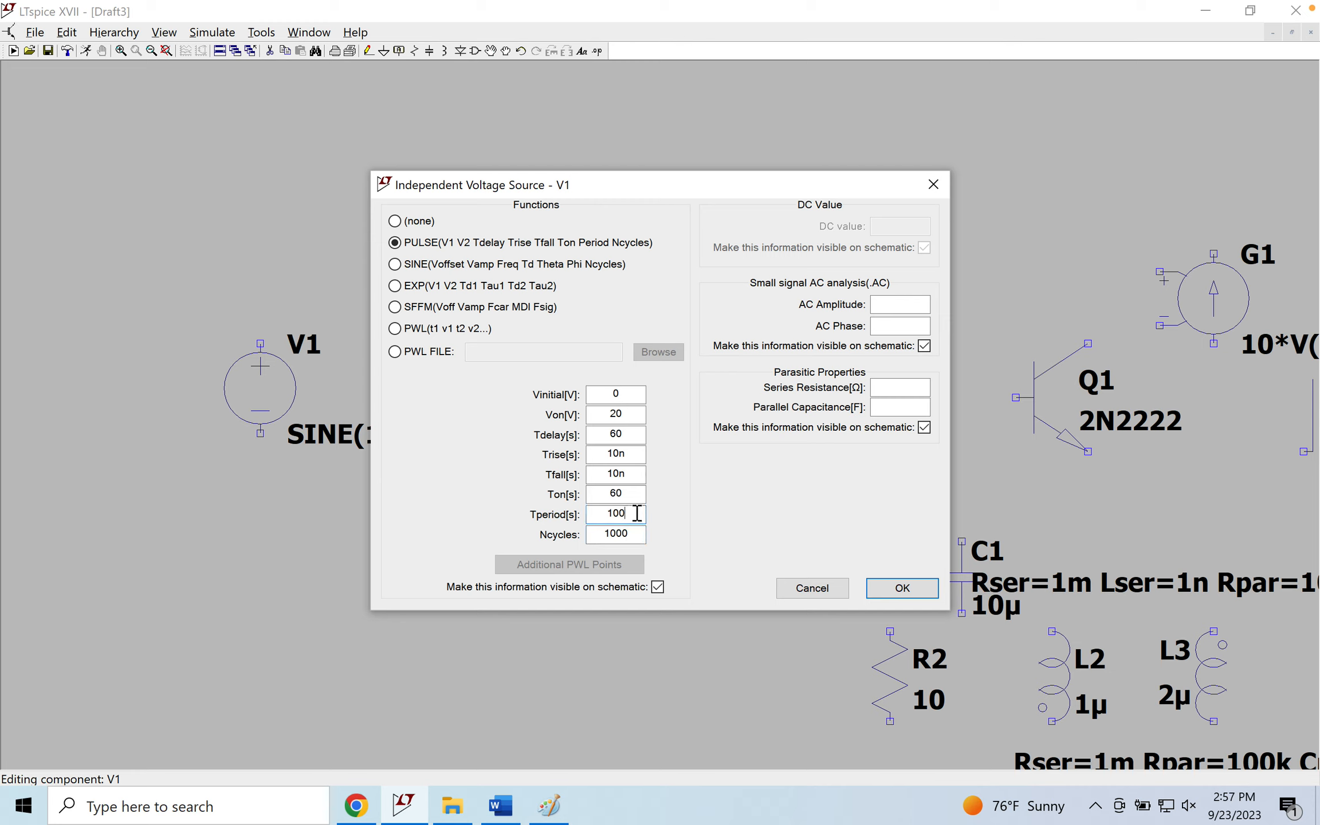
pyautogui.moveTo(628, 495); pyautogui.dragTo(610, 496)
pyautogui.doubleClick(630, 511)
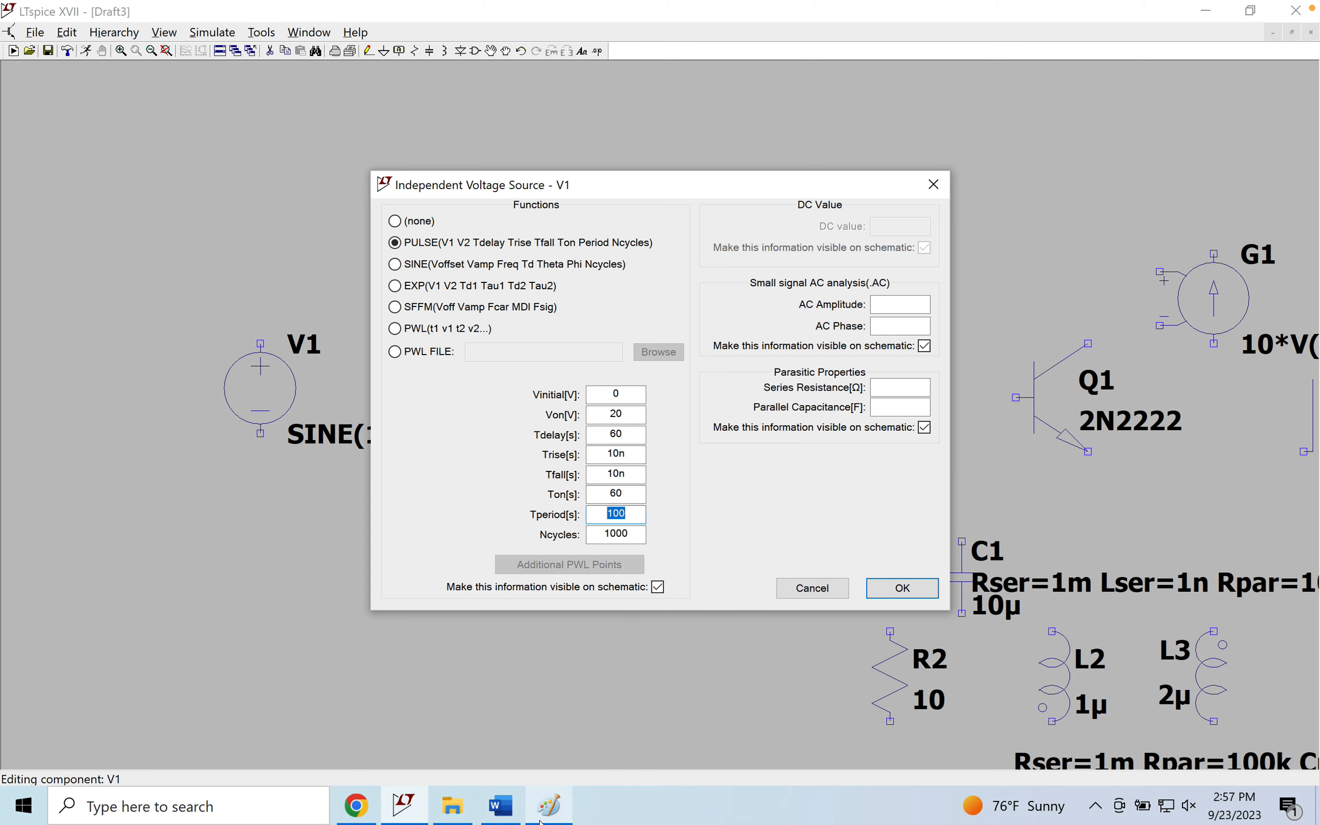
# In Paint, sketch a square pulse train above the sine wave, marking the first pulse's width and the period with an arrow
pyautogui.moveTo(539, 821)
pyautogui.click(546, 743)
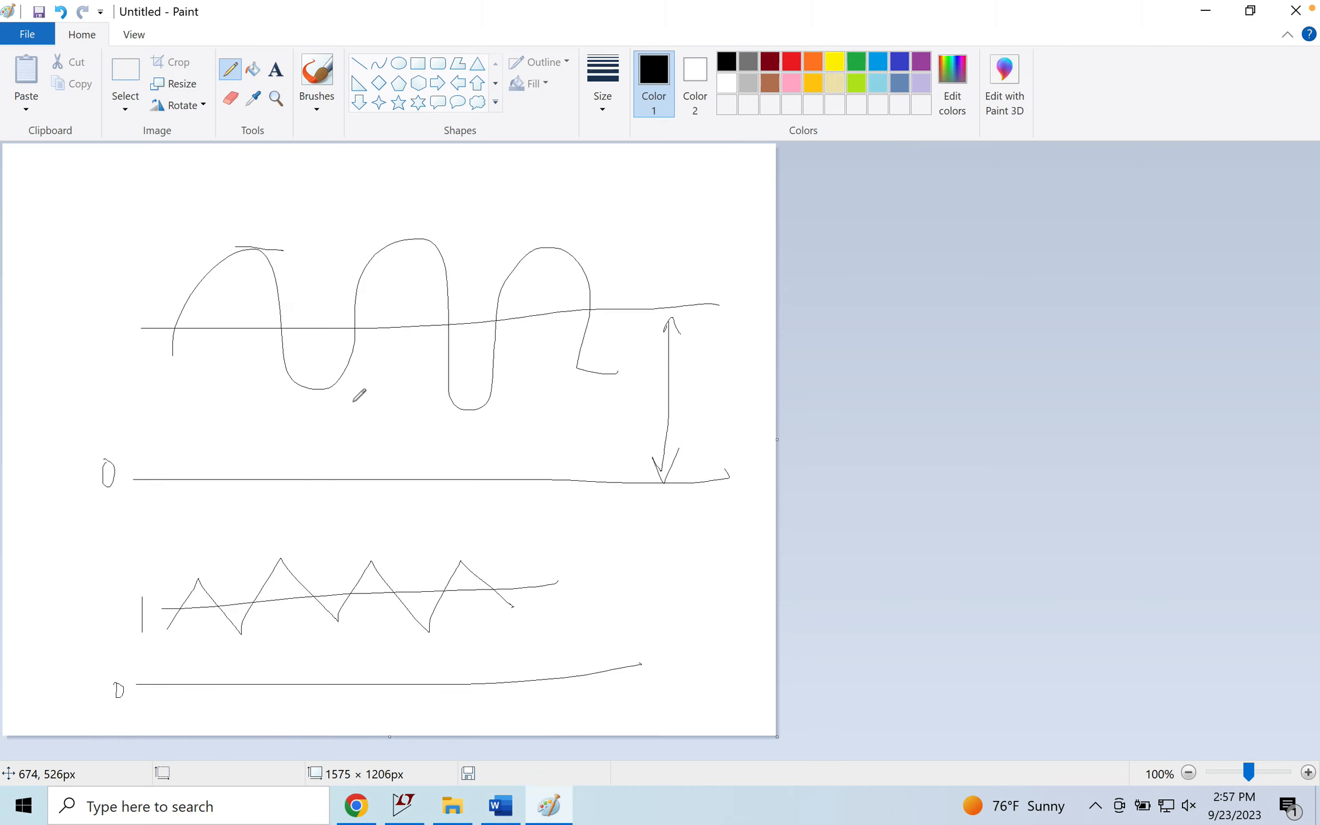
pyautogui.moveTo(28, 286)
pyautogui.mouseDown()
pyautogui.moveTo(64, 201)
pyautogui.moveTo(124, 182)
pyautogui.moveTo(127, 253)
pyautogui.moveTo(162, 169)
pyautogui.moveTo(198, 163)
pyautogui.moveTo(242, 217)
pyautogui.moveTo(262, 158)
pyautogui.moveTo(313, 188)
pyautogui.moveTo(353, 170)
pyautogui.mouseUp()
pyautogui.moveTo(72, 219); pyautogui.dragTo(121, 209)
pyautogui.moveTo(75, 291)
pyautogui.mouseDown()
pyautogui.moveTo(166, 259)
pyautogui.moveTo(81, 283)
pyautogui.moveTo(72, 297)
pyautogui.moveTo(94, 305)
pyautogui.moveTo(73, 290)
pyautogui.mouseUp()
pyautogui.moveTo(165, 236); pyautogui.dragTo(170, 254)
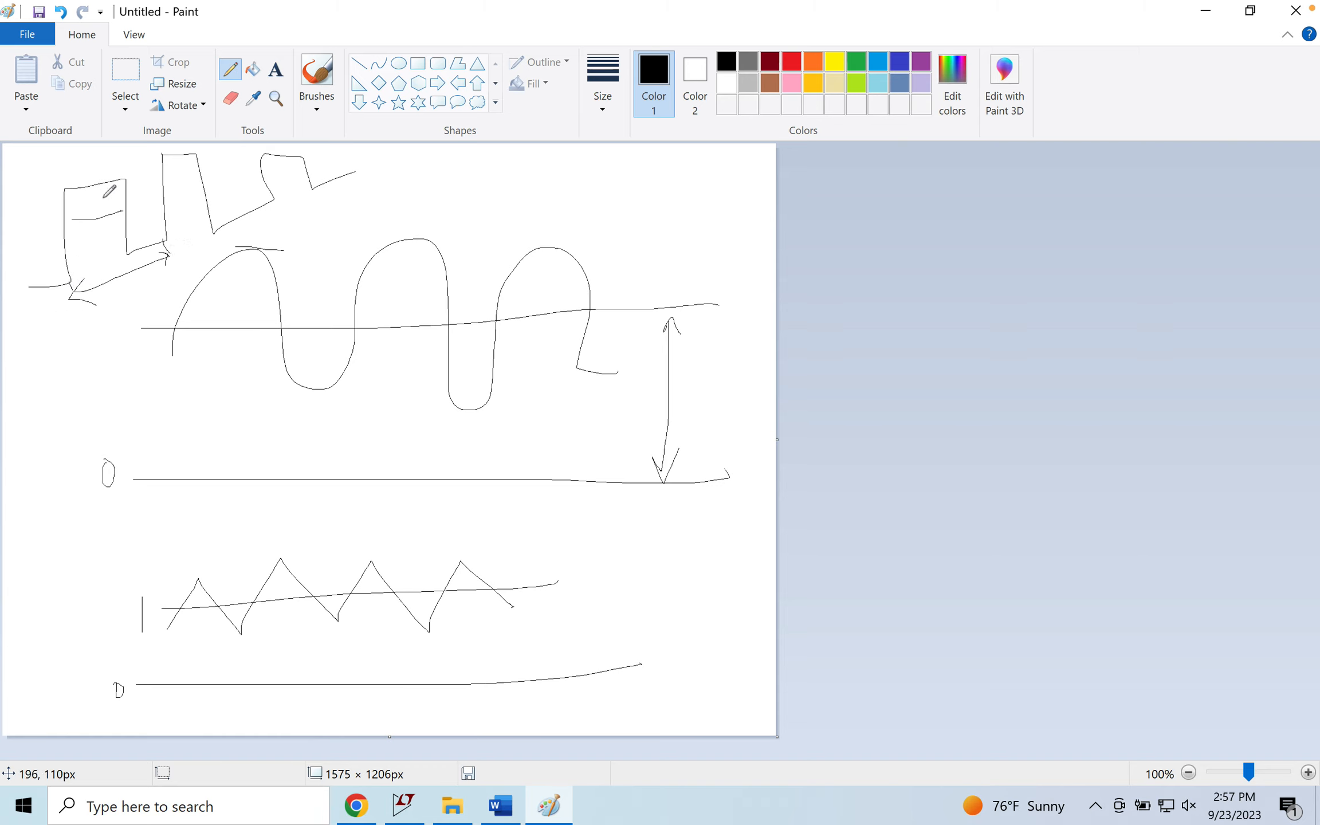
# Back in LTspice, try an initial pulse voltage of -1 for V1 and discard the pulse settings
pyautogui.moveTo(410, 813)
pyautogui.click(419, 736)
pyautogui.click(636, 500)
pyautogui.click(631, 516)
pyautogui.doubleClick(628, 533)
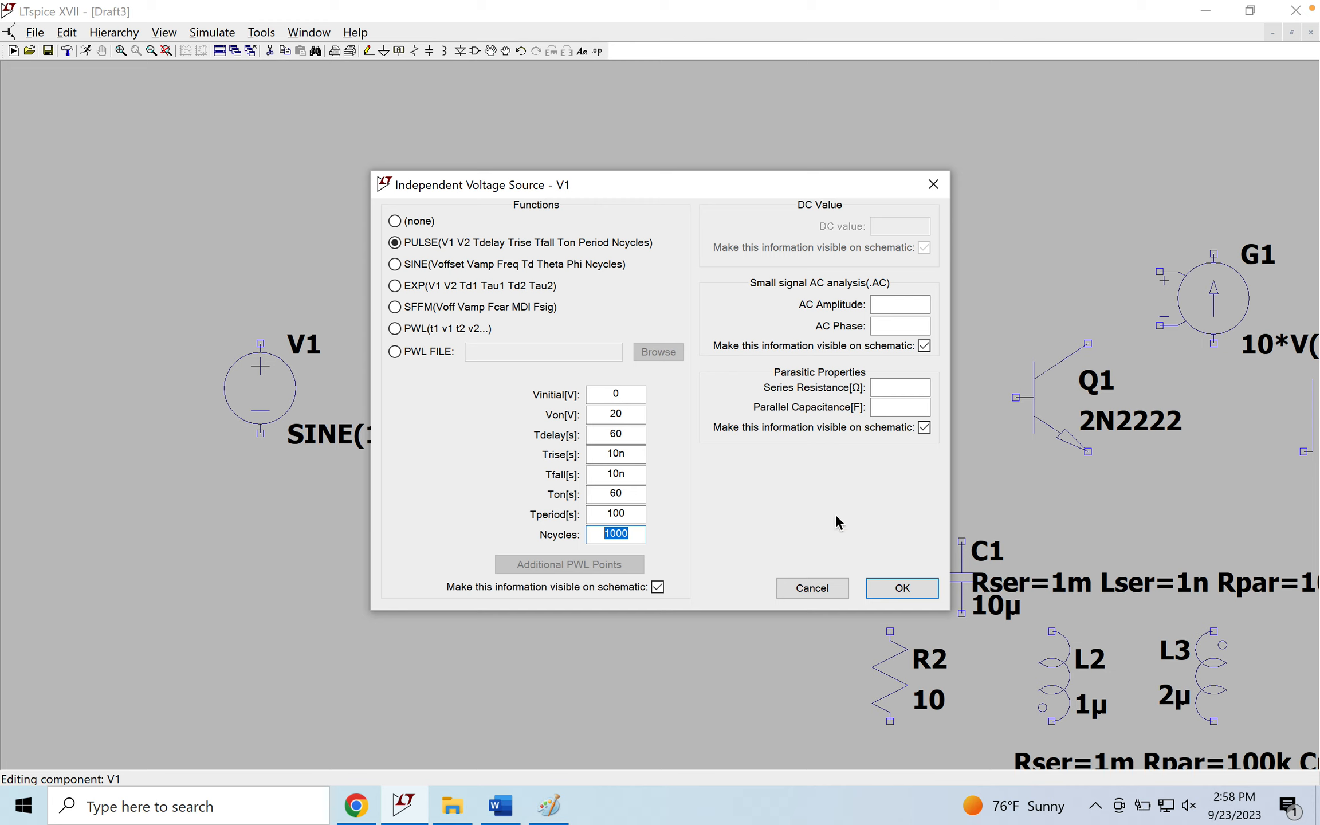
pyautogui.click(609, 395)
pyautogui.write('-1')
pyautogui.click(805, 594)
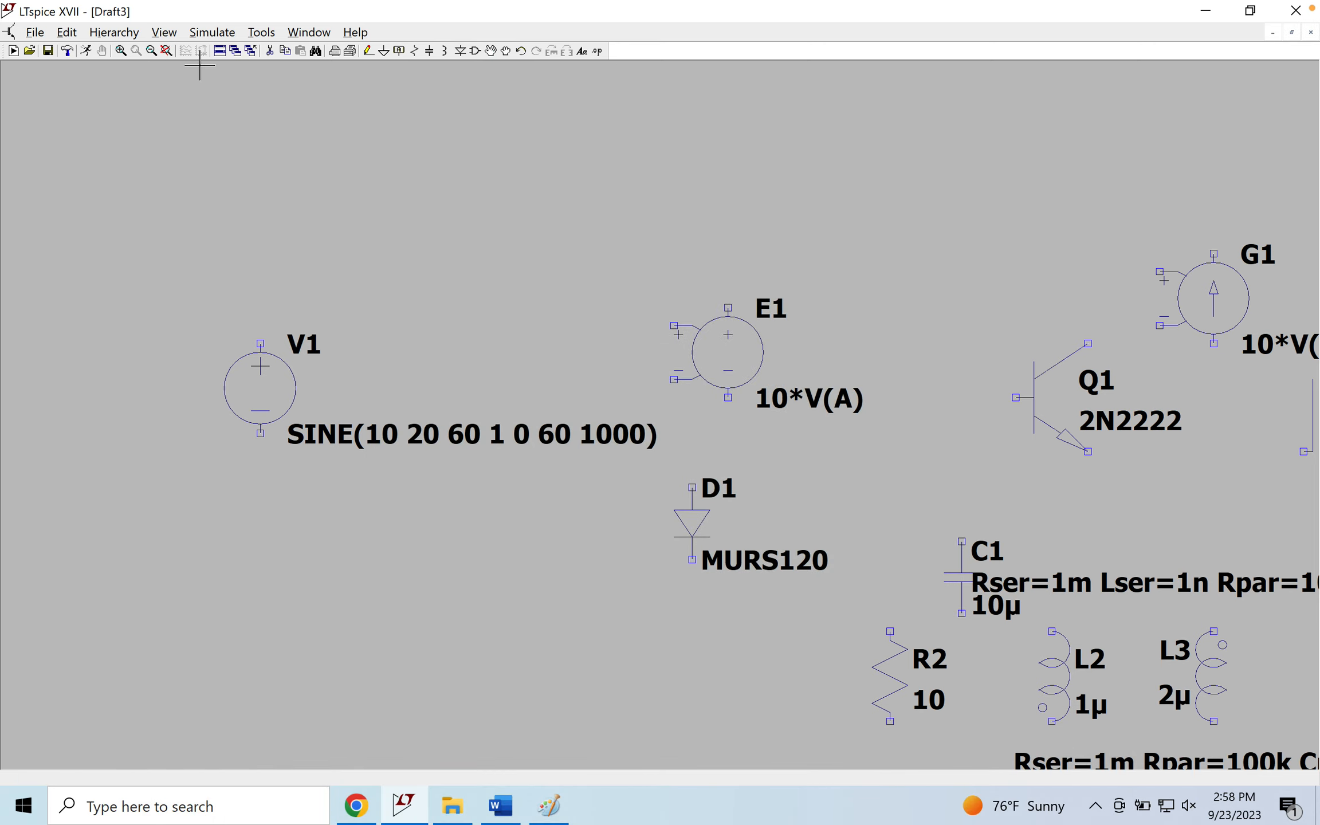
# Place the independent current source symbol current from the component library above voltage source V1
pyautogui.click(475, 51)
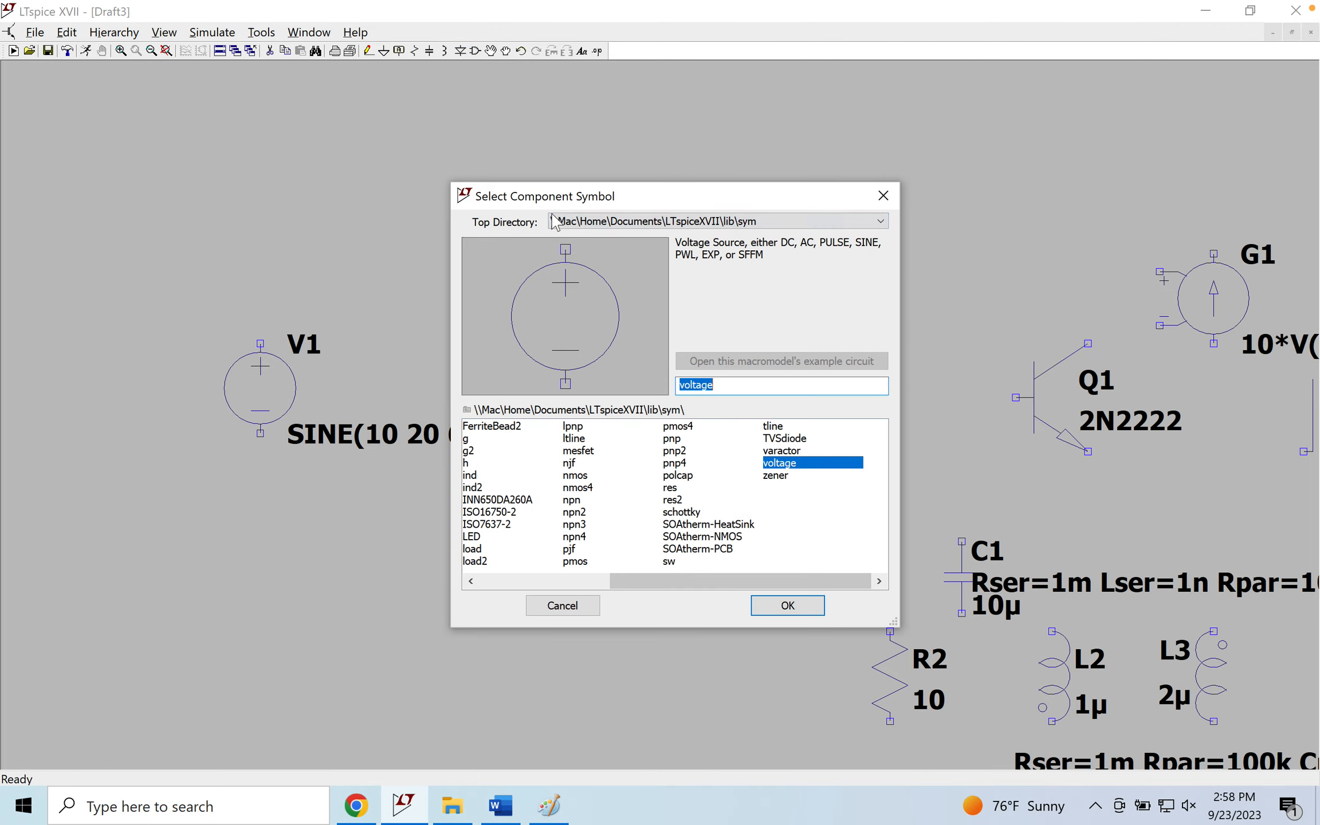
pyautogui.write('i')
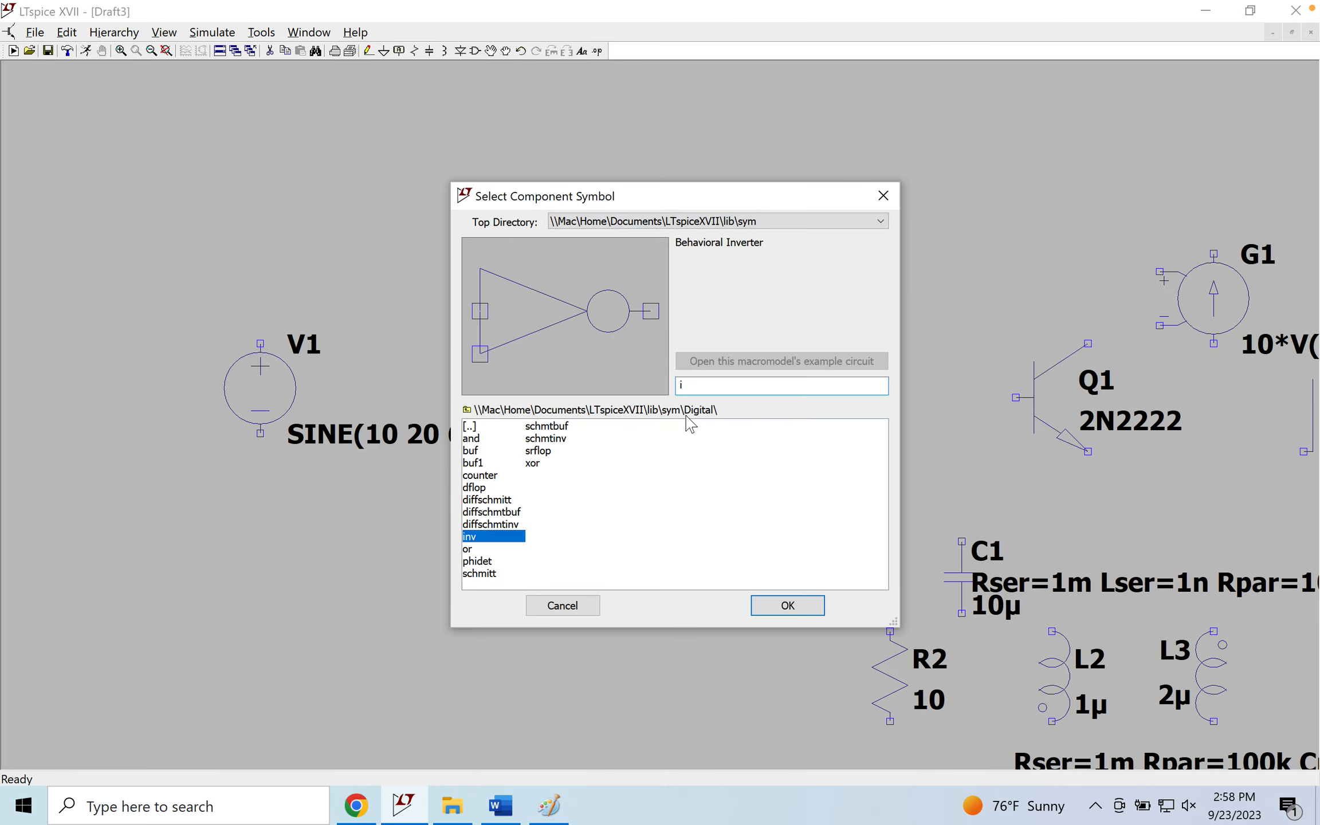
pyautogui.write('cur')
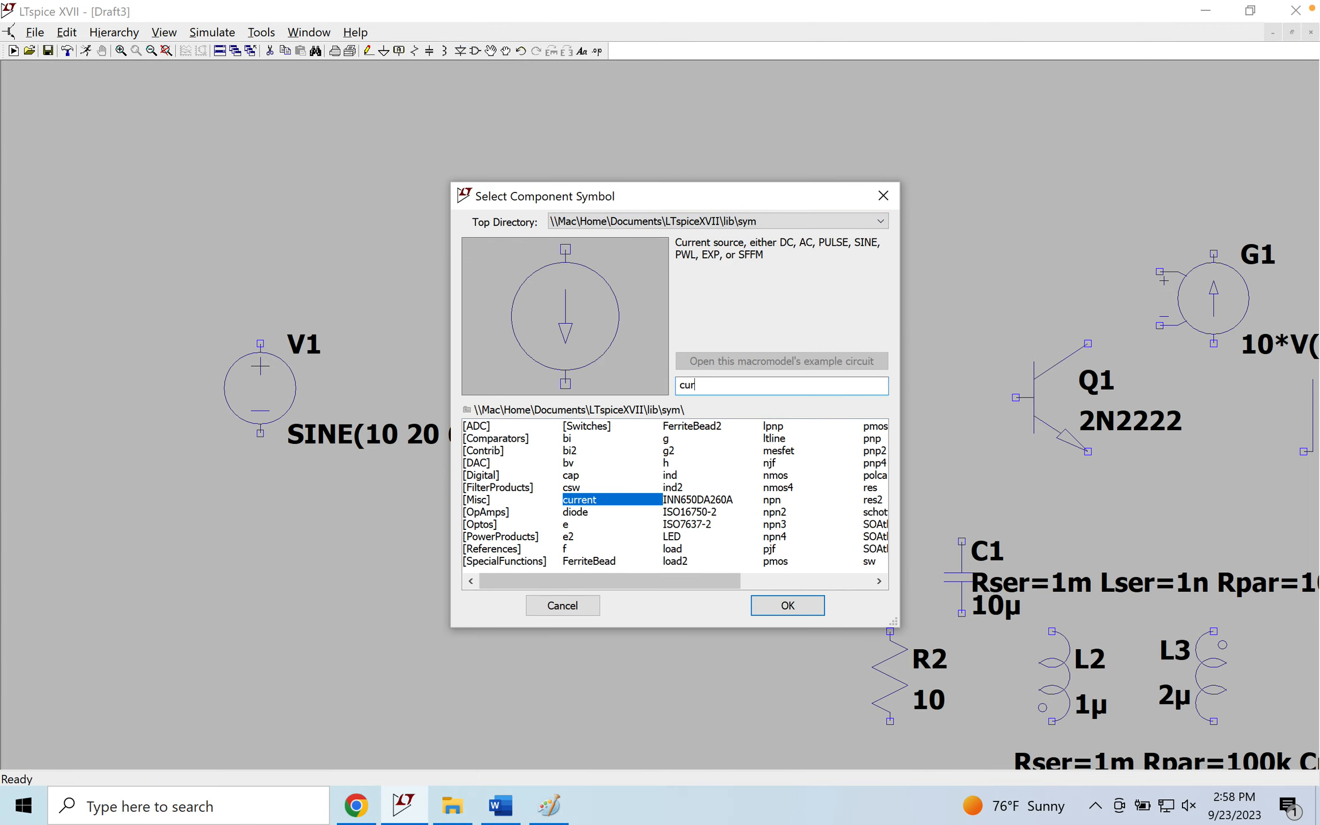
pyautogui.click(787, 605)
pyautogui.click(362, 225)
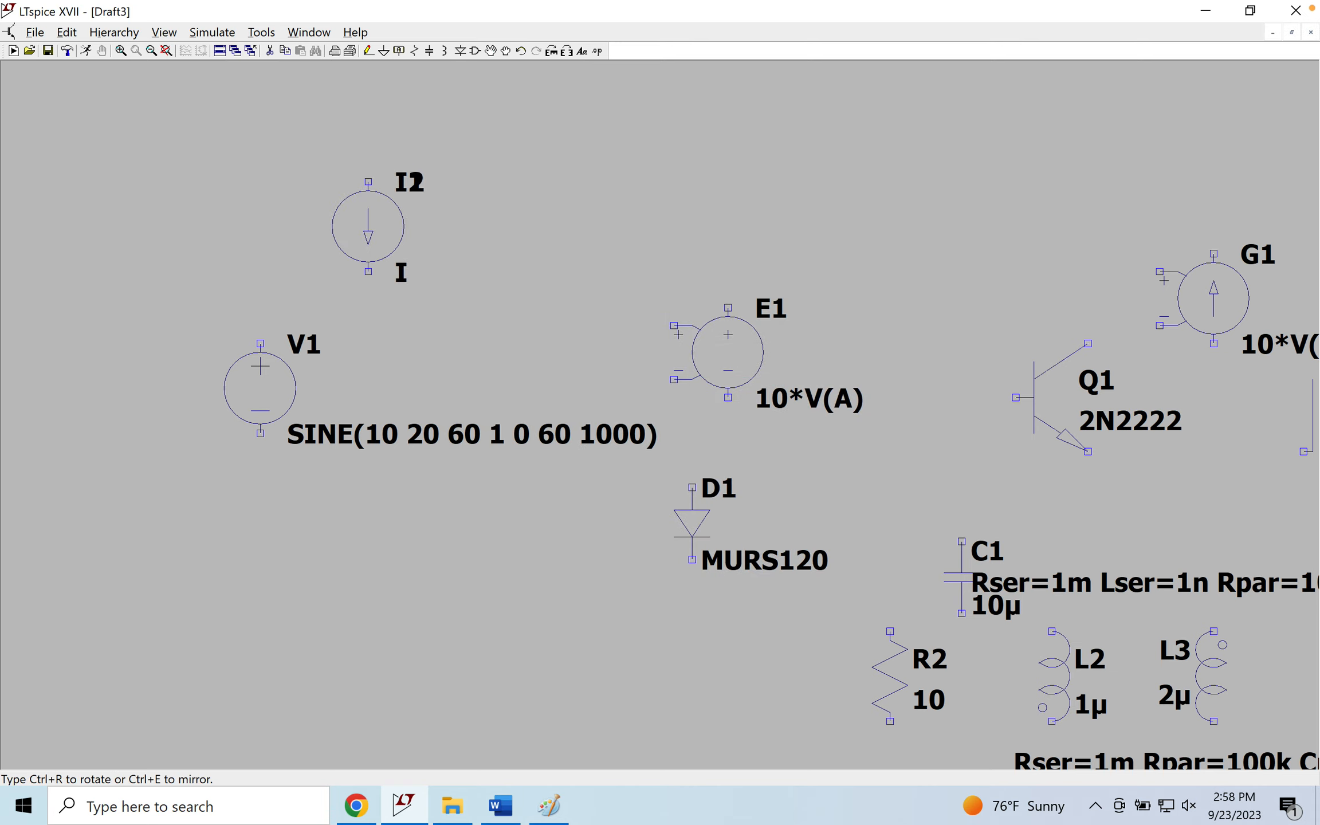
pyautogui.press('Escape')
# Set the DC value of current source I1 to 10 A
pyautogui.moveTo(363, 225); pyautogui.dragTo(420, 274)
pyautogui.rightClick(419, 274)
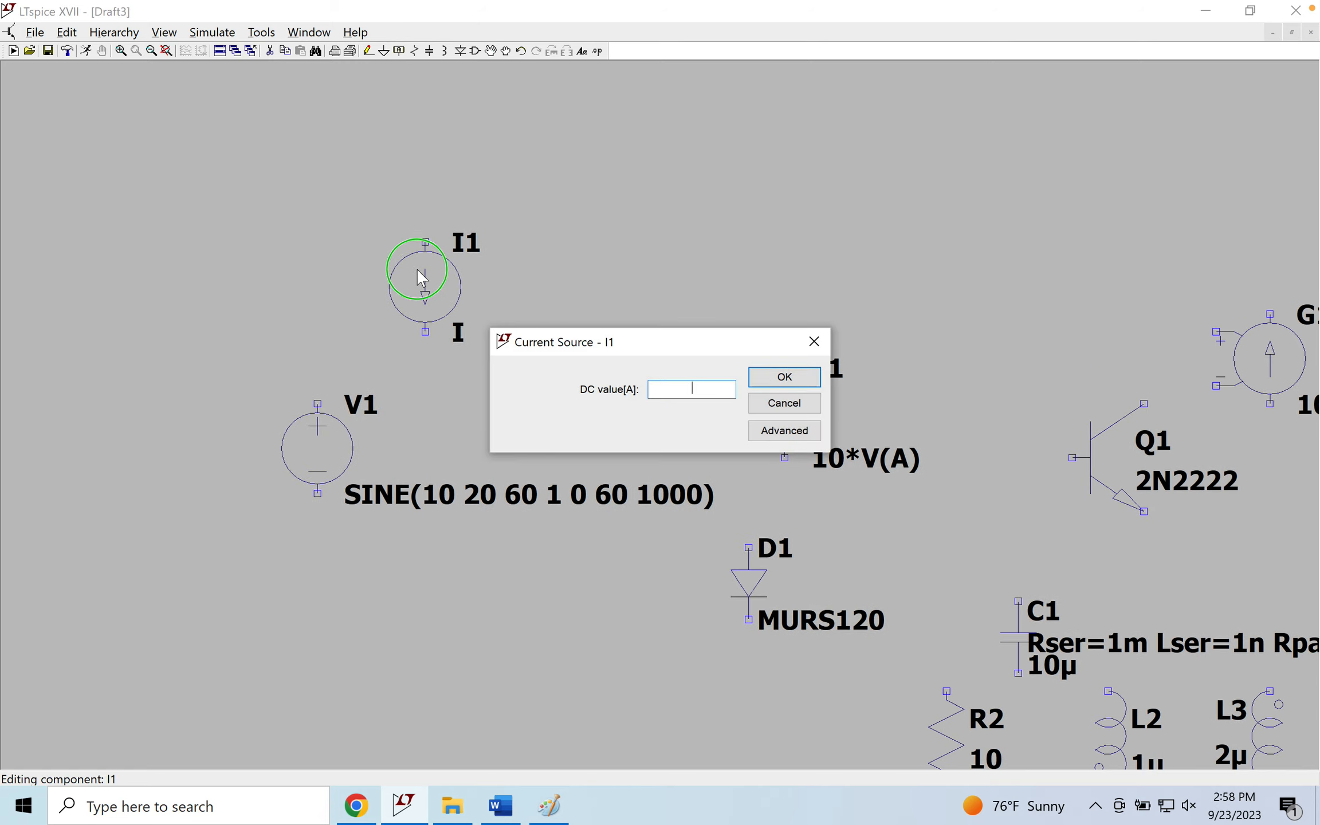
pyautogui.write('10')
pyautogui.press('Return')
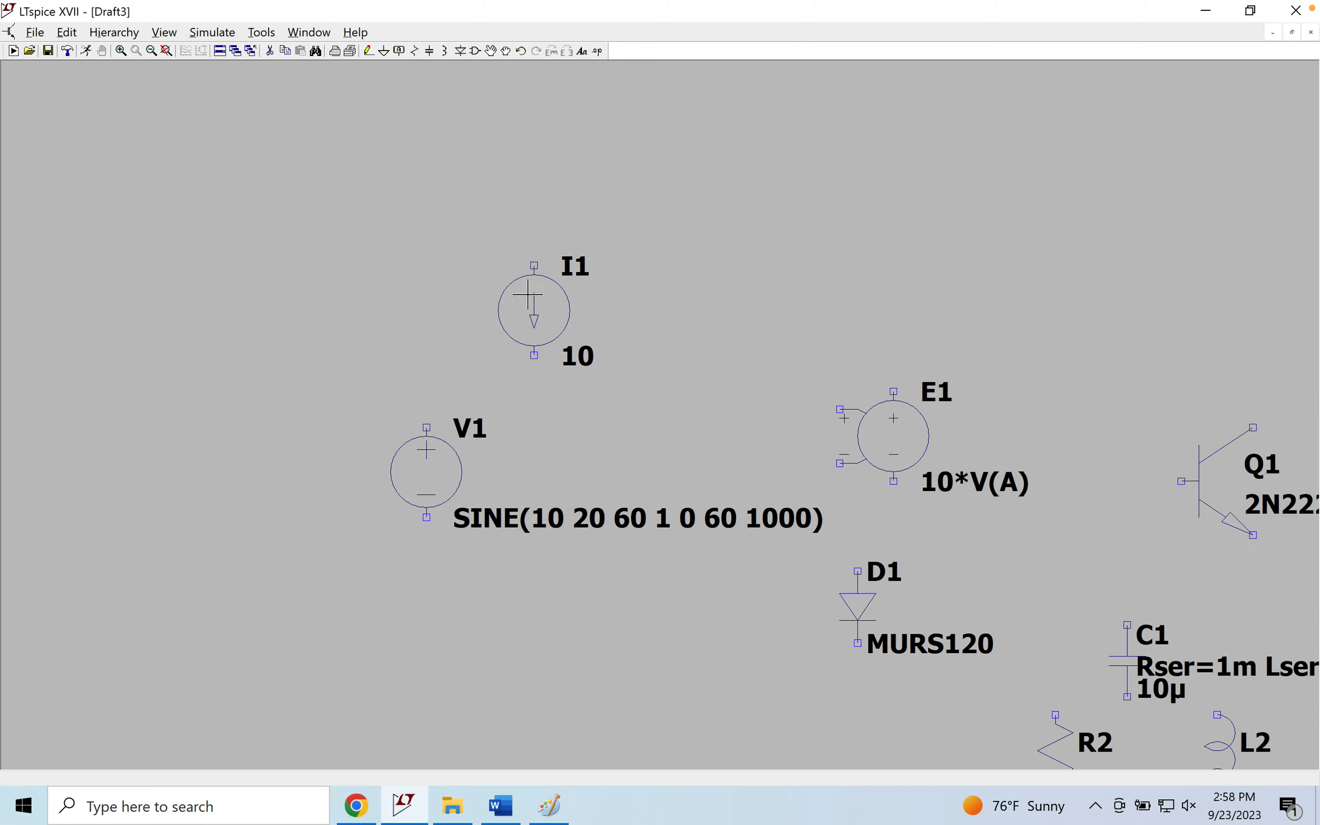
# Examine the advanced function, AC and parasitic settings of current source I1, and cancel them
pyautogui.rightClick(553, 331)
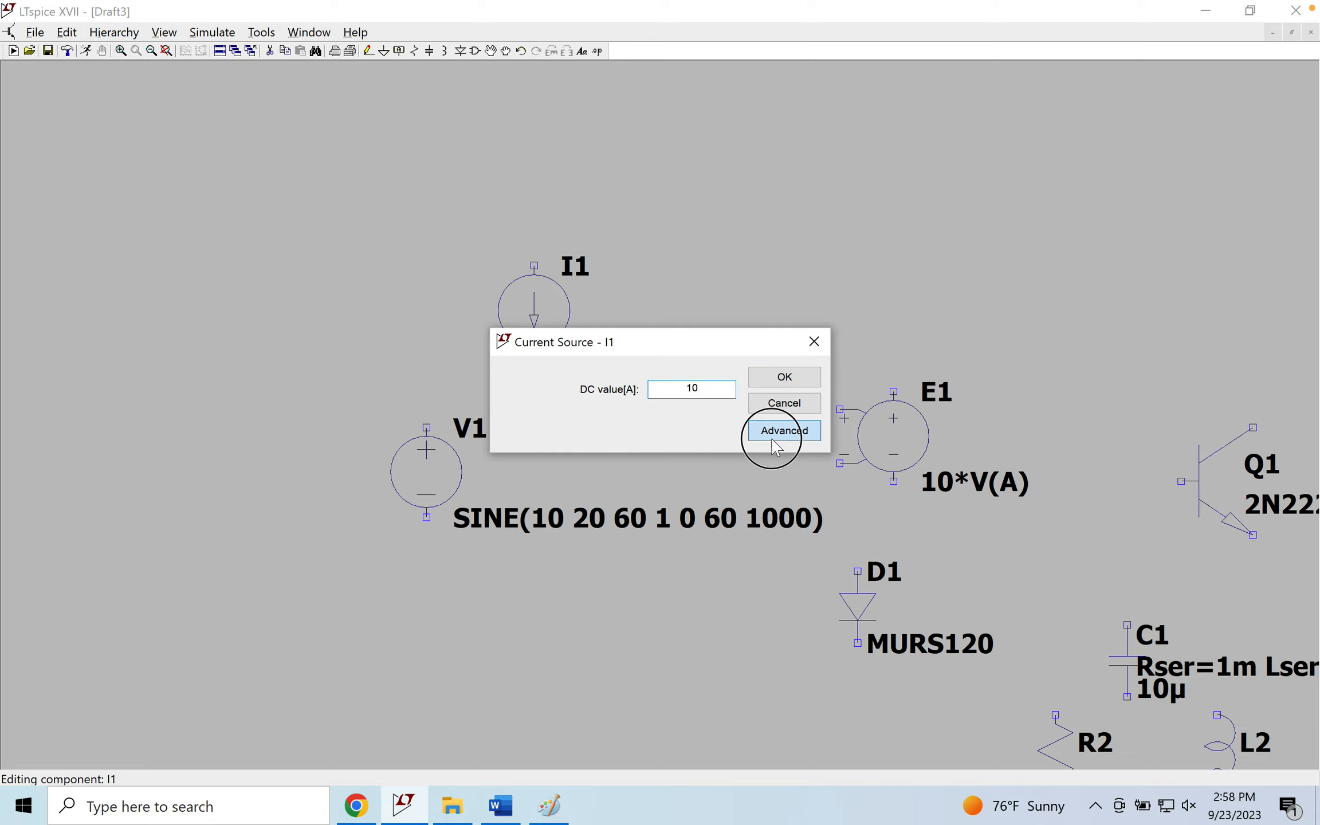
pyautogui.click(782, 430)
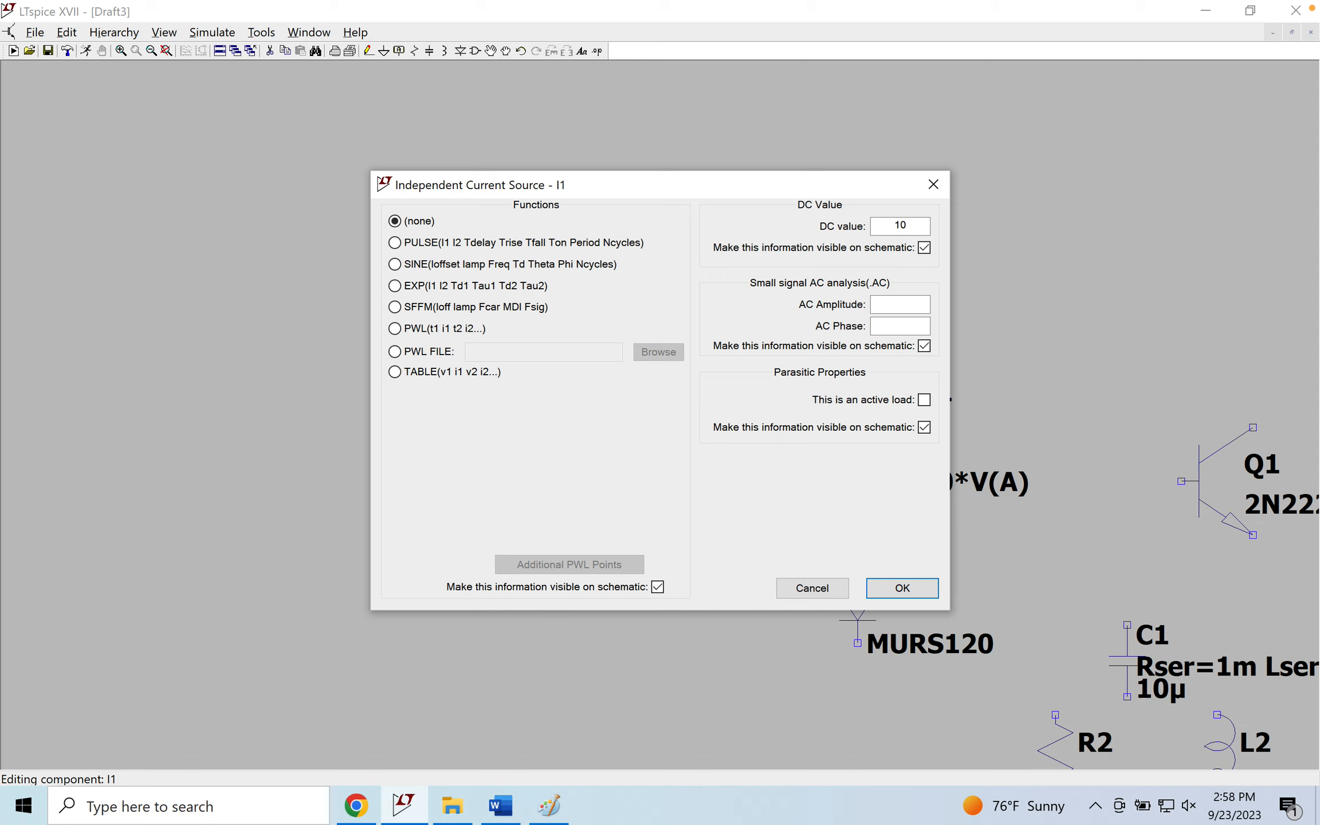
pyautogui.click(902, 311)
pyautogui.click(804, 590)
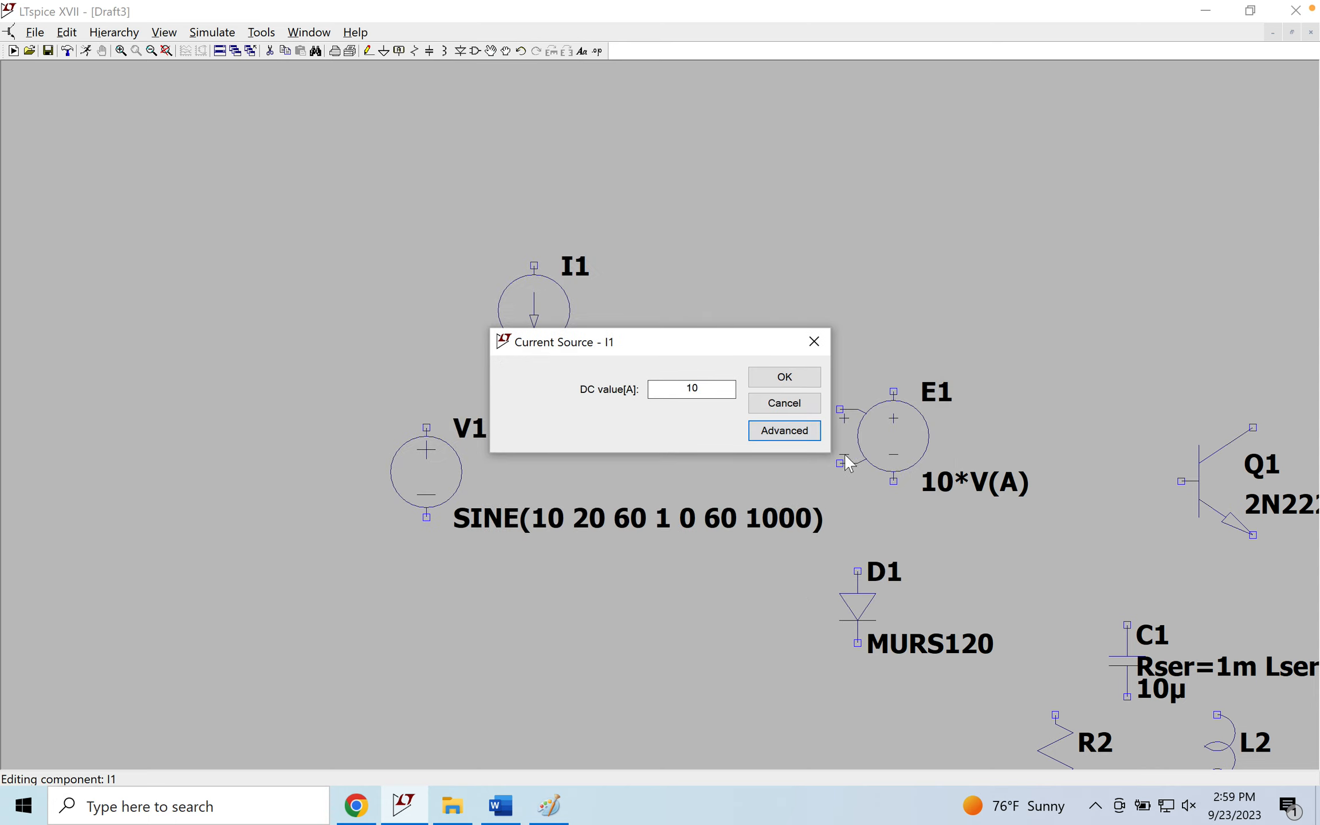